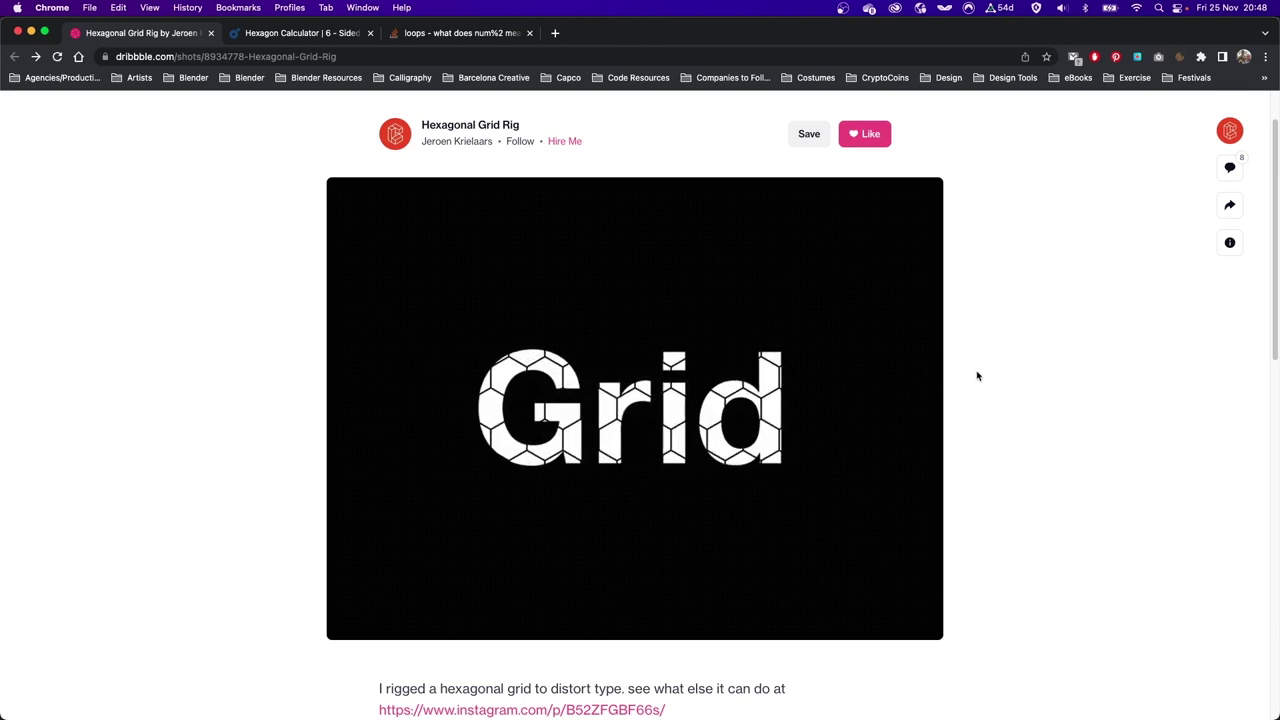
- Switch from the hexagonal grid reference to Illustrator and examine the hexagon construction diagrams on the first artboard
{"action": "mouse_move", "coordinate": [409, 509]}
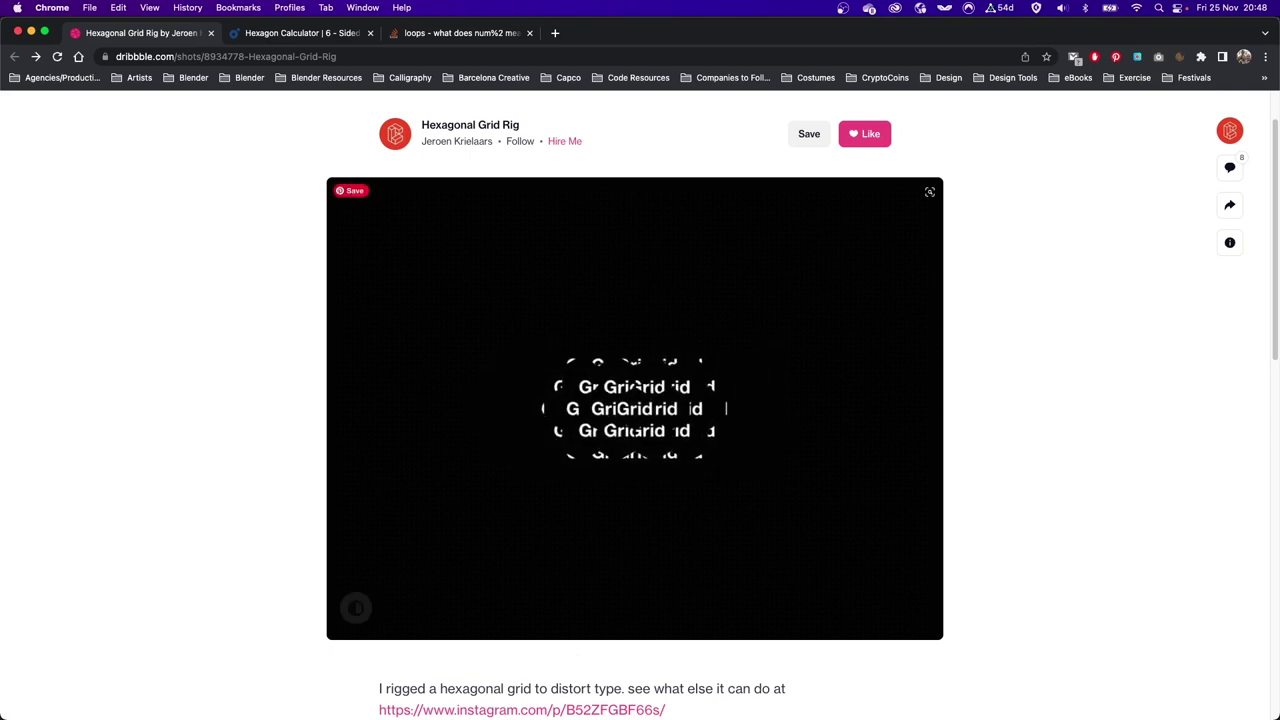
{"action": "key", "text": "super+Tab"}
{"action": "scroll", "coordinate": [432, 535], "scroll_direction": "left", "scroll_amount": 8}
{"action": "scroll", "coordinate": [450, 527], "scroll_direction": "left", "scroll_amount": 3}
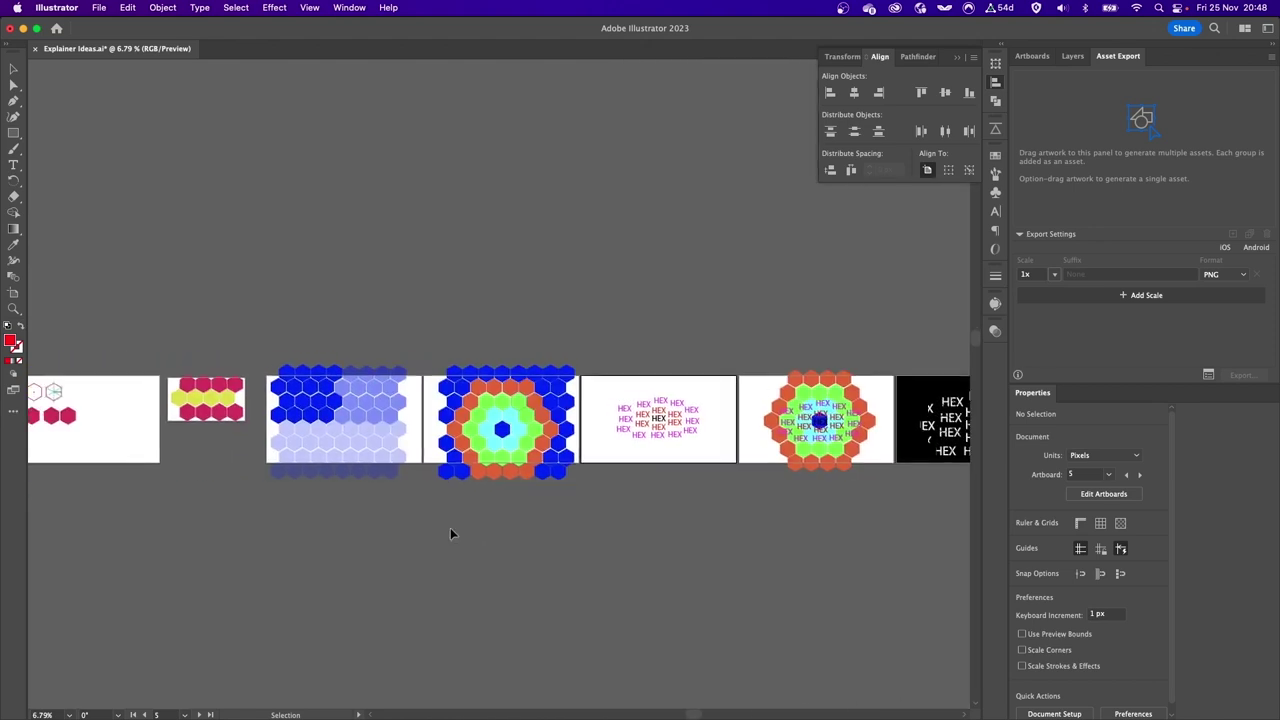
{"action": "scroll", "coordinate": [450, 510], "scroll_direction": "up", "scroll_amount": 6}
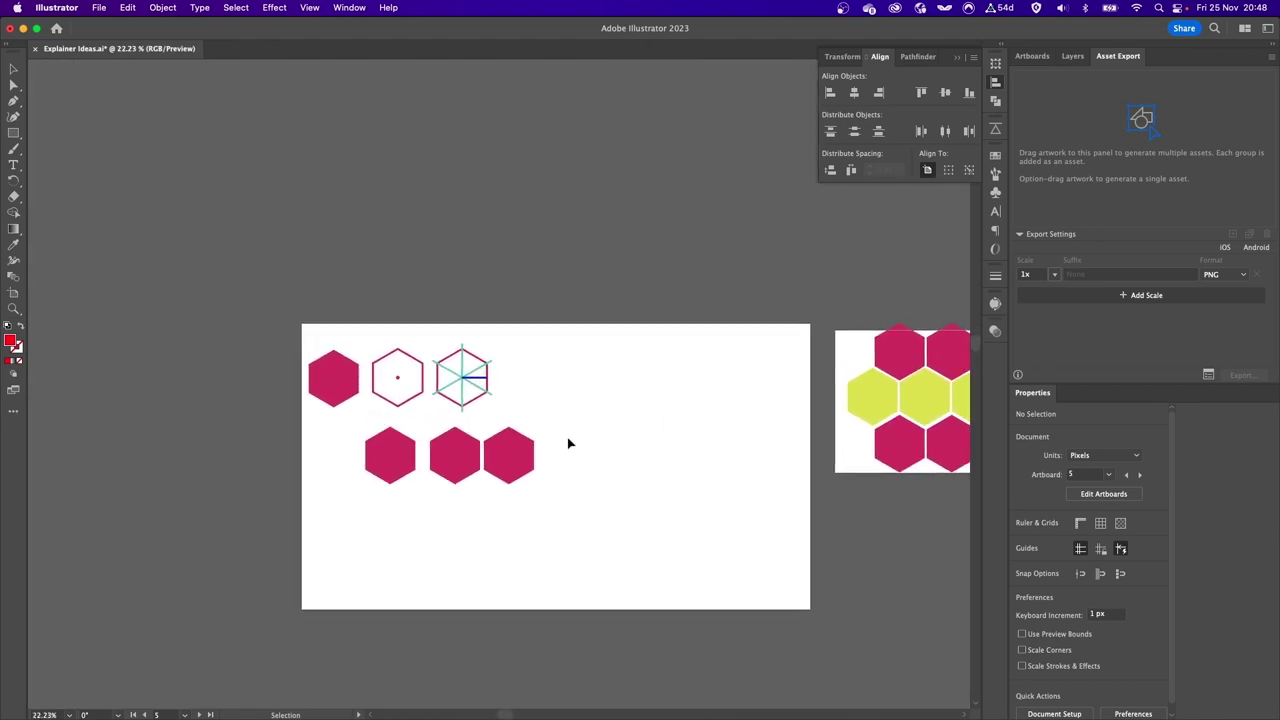
{"action": "scroll", "coordinate": [380, 355], "scroll_direction": "up", "scroll_amount": 2}
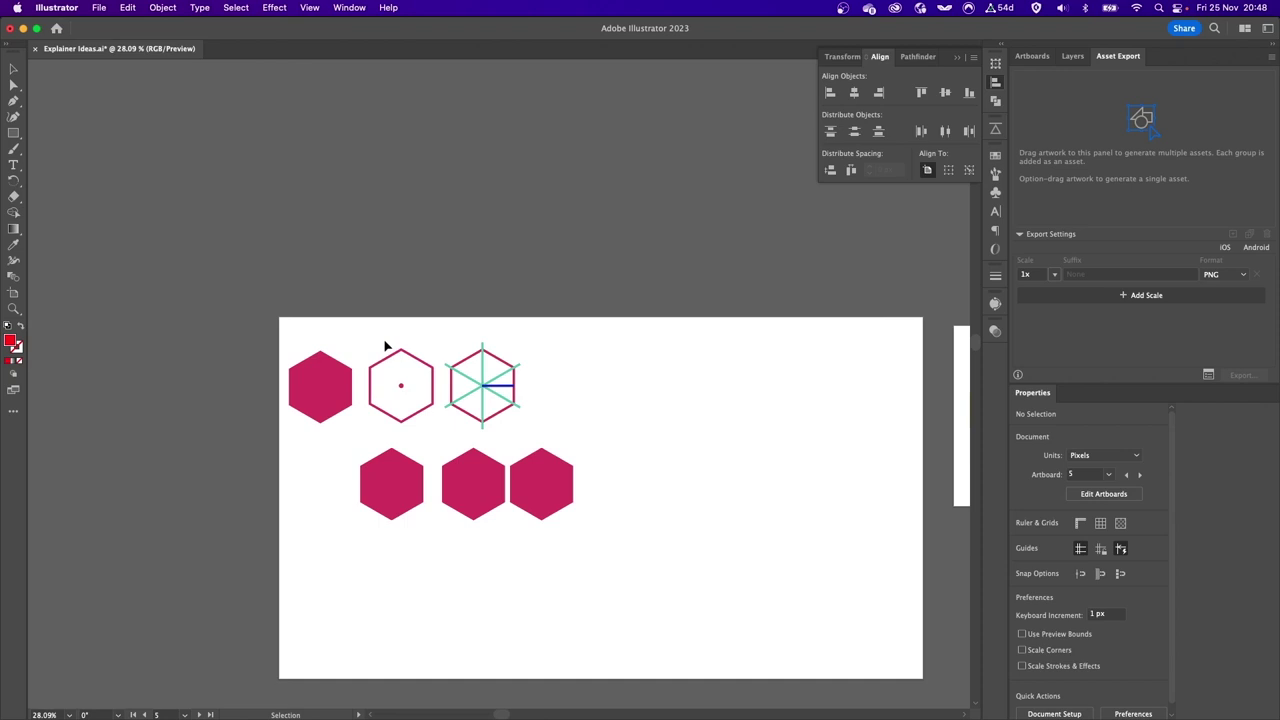
{"action": "scroll", "coordinate": [331, 452], "scroll_direction": "up", "scroll_amount": 1}
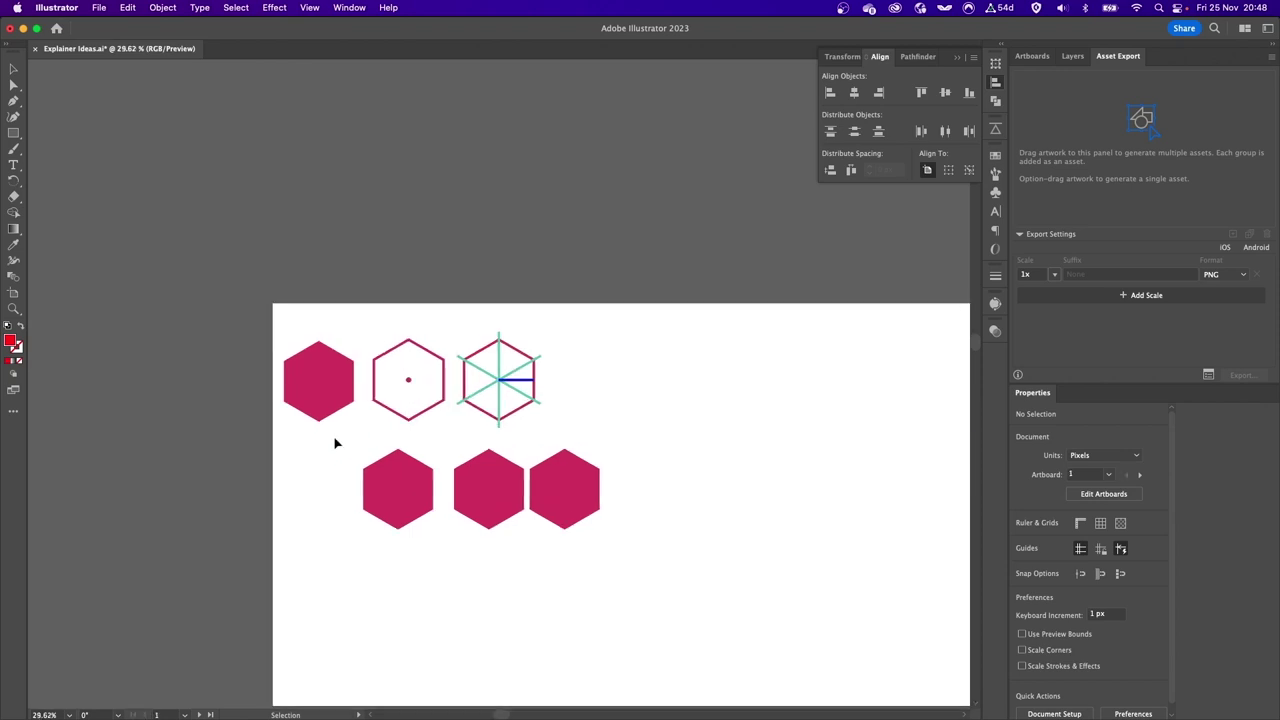
{"action": "left_click_drag", "start_coordinate": [343, 506], "coordinate": [427, 457]}
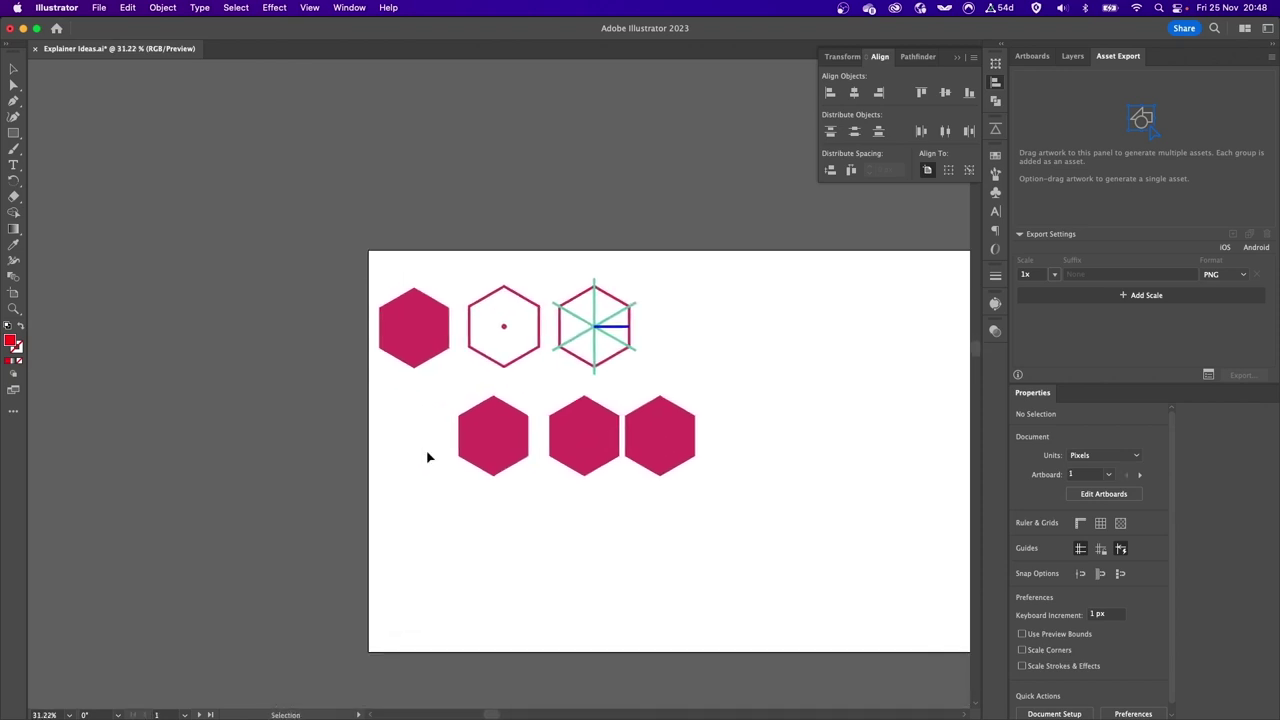
{"action": "left_click_drag", "start_coordinate": [457, 383], "coordinate": [420, 397]}
- Duplicate the solid pink hexagon from the upper row to the start of the row below
{"action": "mouse_move", "coordinate": [368, 354]}
{"action": "left_mouse_down"}
{"action": "mouse_move", "coordinate": [358, 335]}
{"action": "mouse_move", "coordinate": [374, 356]}
{"action": "left_mouse_up"}
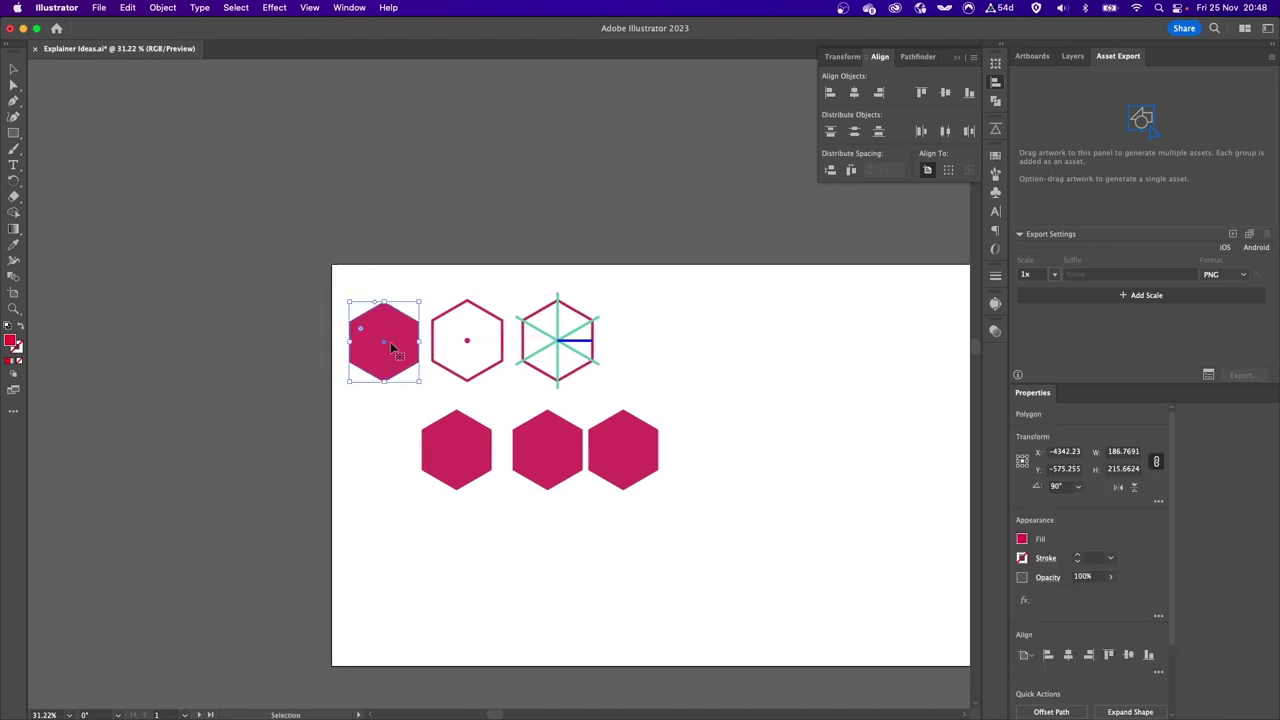
{"action": "left_click_drag", "start_coordinate": [400, 360], "coordinate": [393, 469]}
{"action": "left_click", "coordinate": [268, 443]}
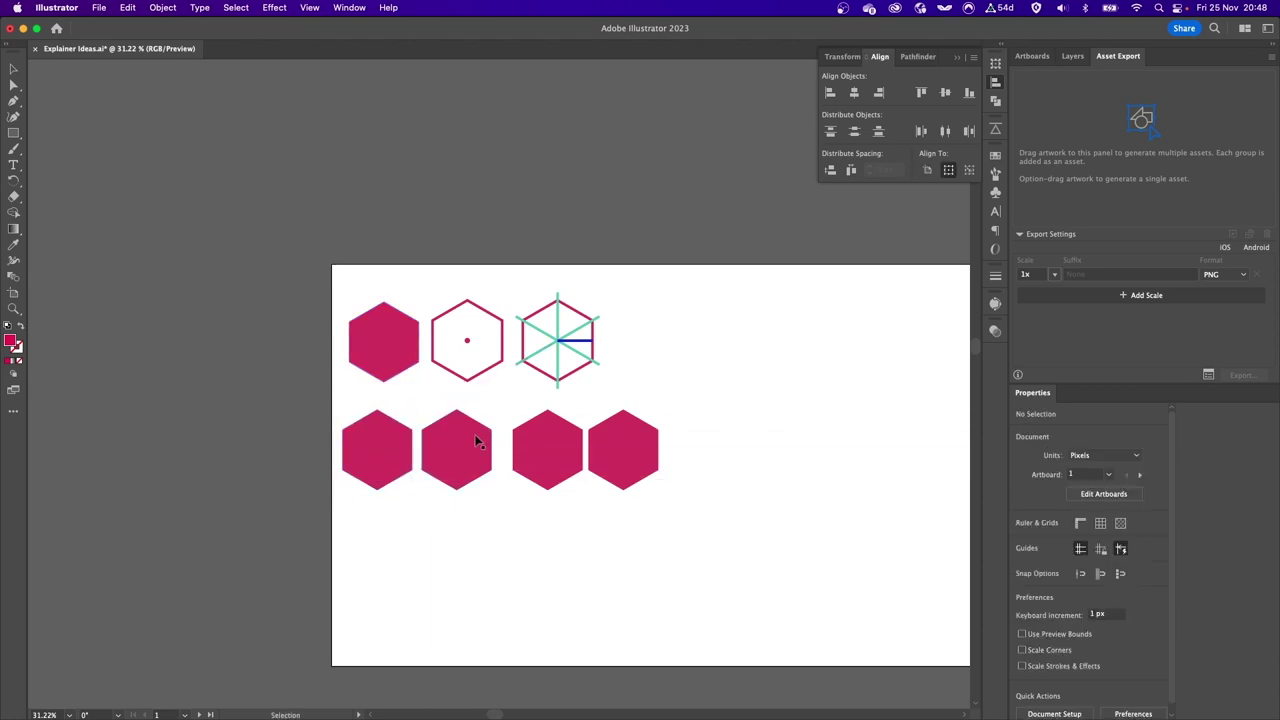
{"action": "left_click", "coordinate": [389, 443]}
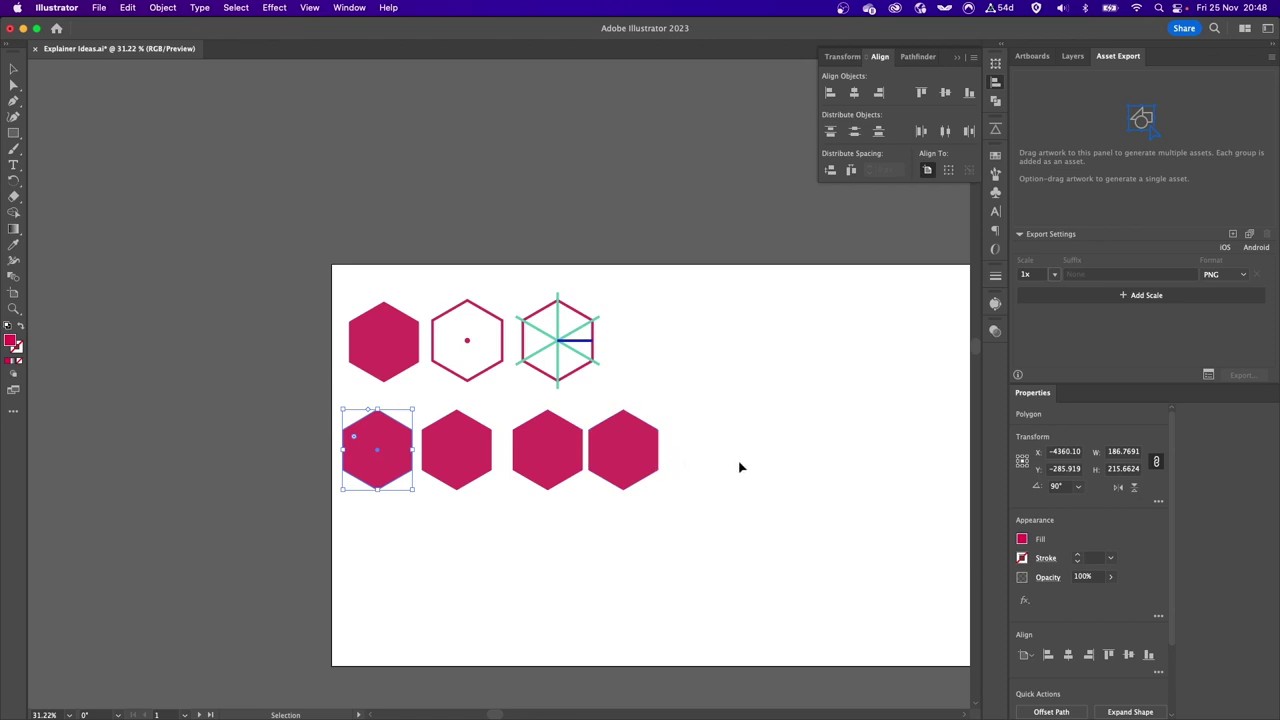
{"action": "left_click", "coordinate": [720, 411]}
{"action": "scroll", "coordinate": [720, 411], "scroll_direction": "down", "scroll_amount": 1}
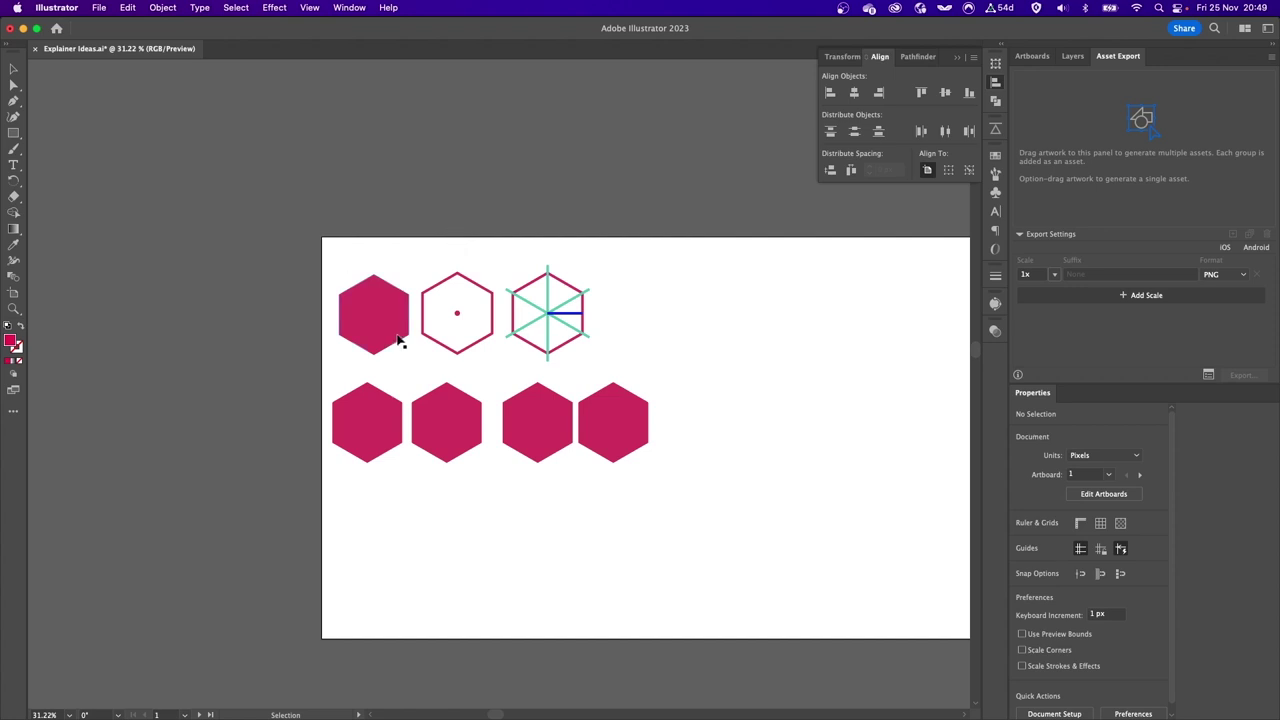
- Examine the outlined hexagon's centre point, its green diagonals and the blue line from centre to edge
{"action": "left_click", "coordinate": [387, 413]}
{"action": "left_click", "coordinate": [461, 317]}
{"action": "scroll", "coordinate": [575, 338], "scroll_direction": "up", "scroll_amount": 5}
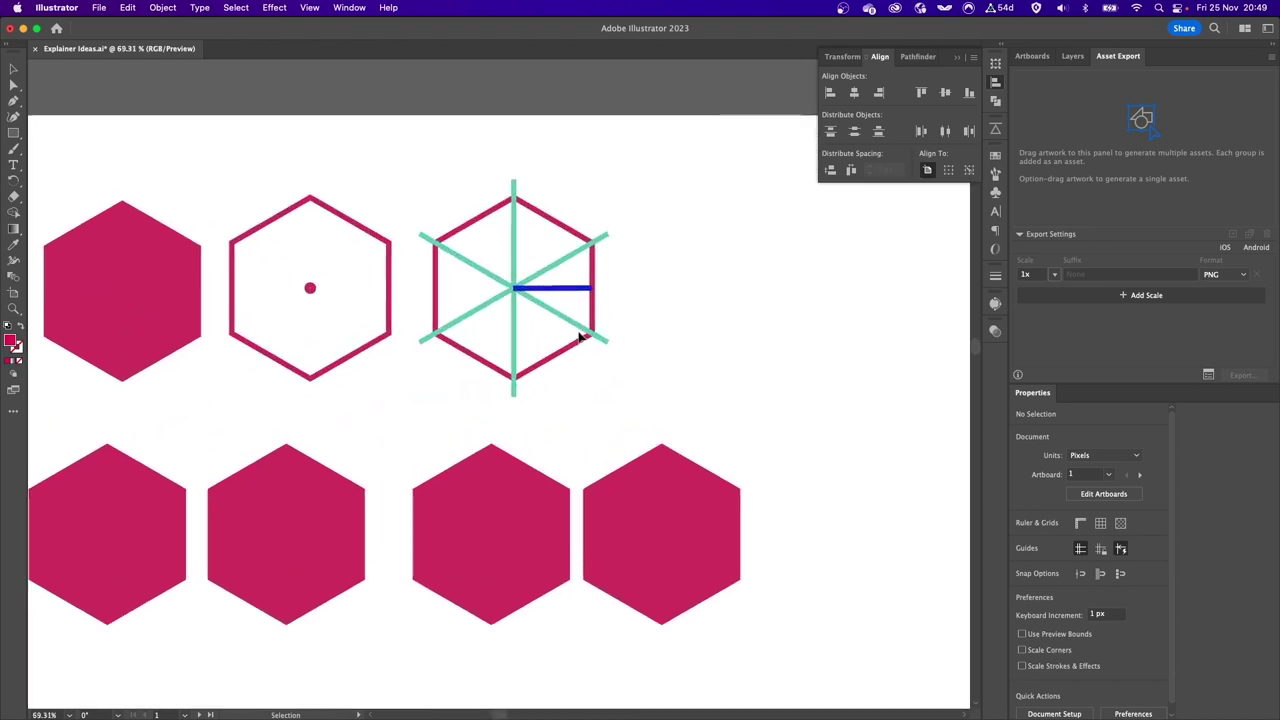
{"action": "left_click", "coordinate": [530, 289]}
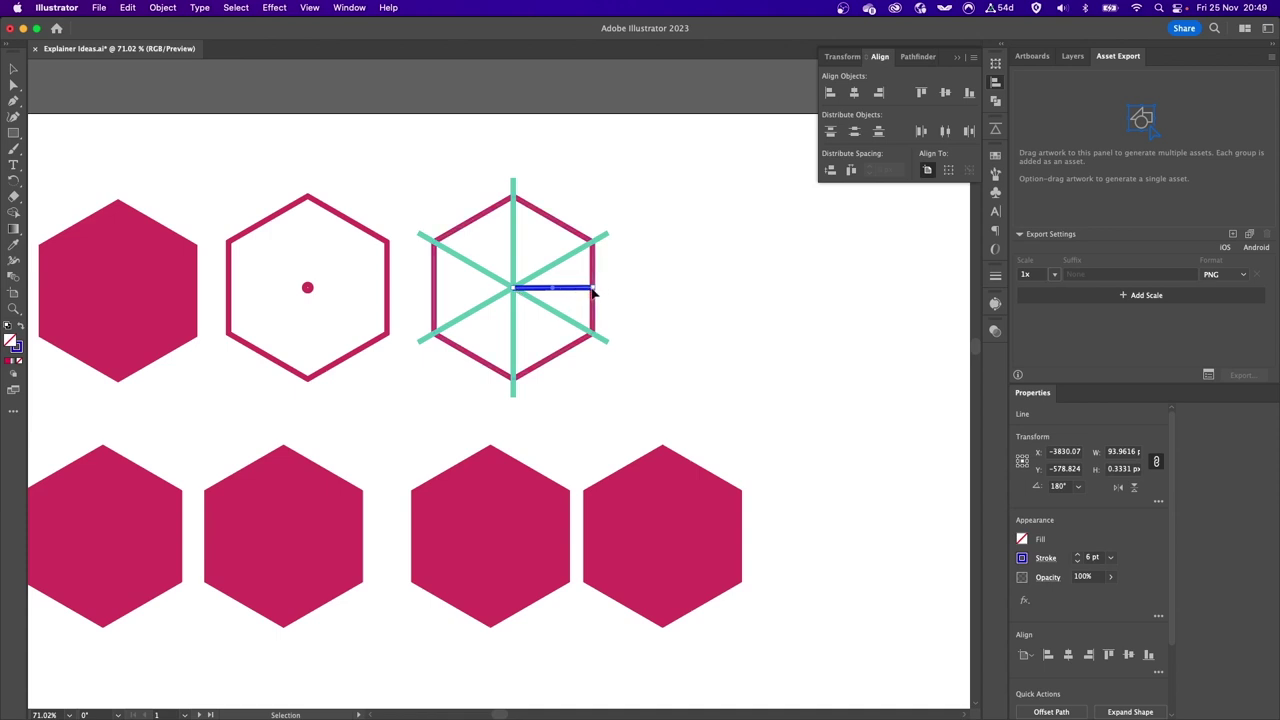
{"action": "left_click", "coordinate": [593, 243]}
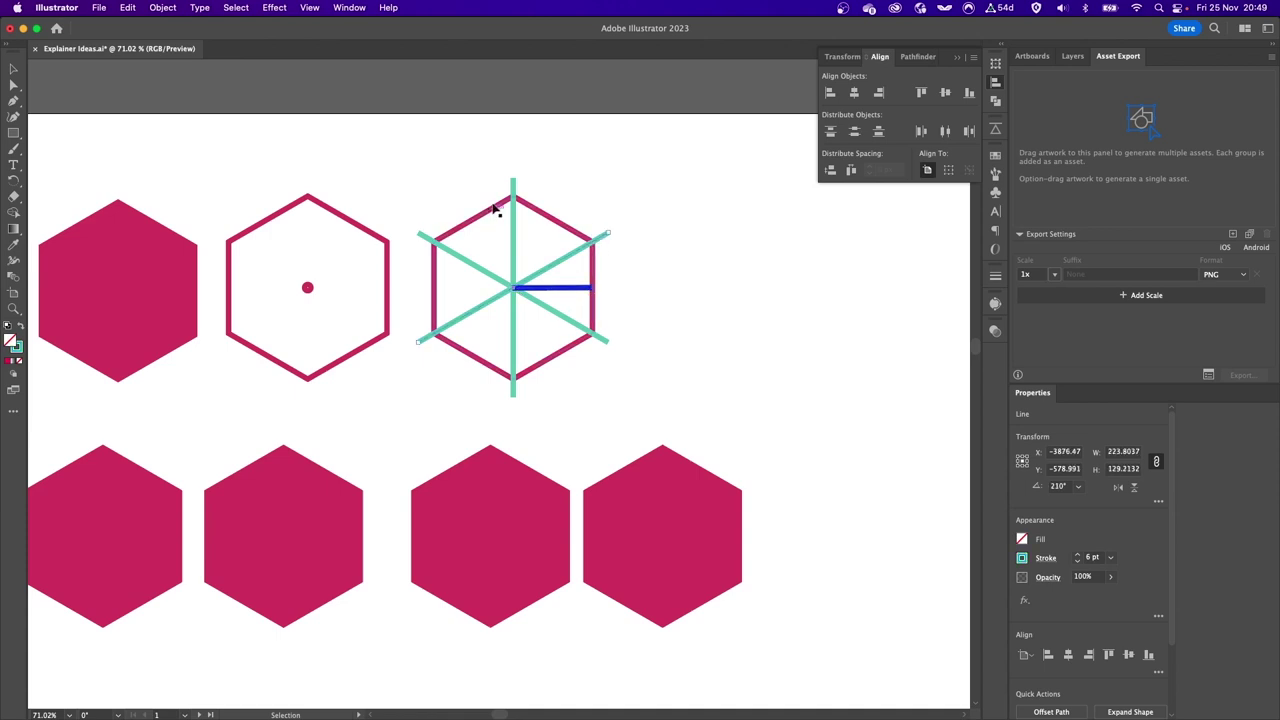
{"action": "left_click", "coordinate": [491, 444]}
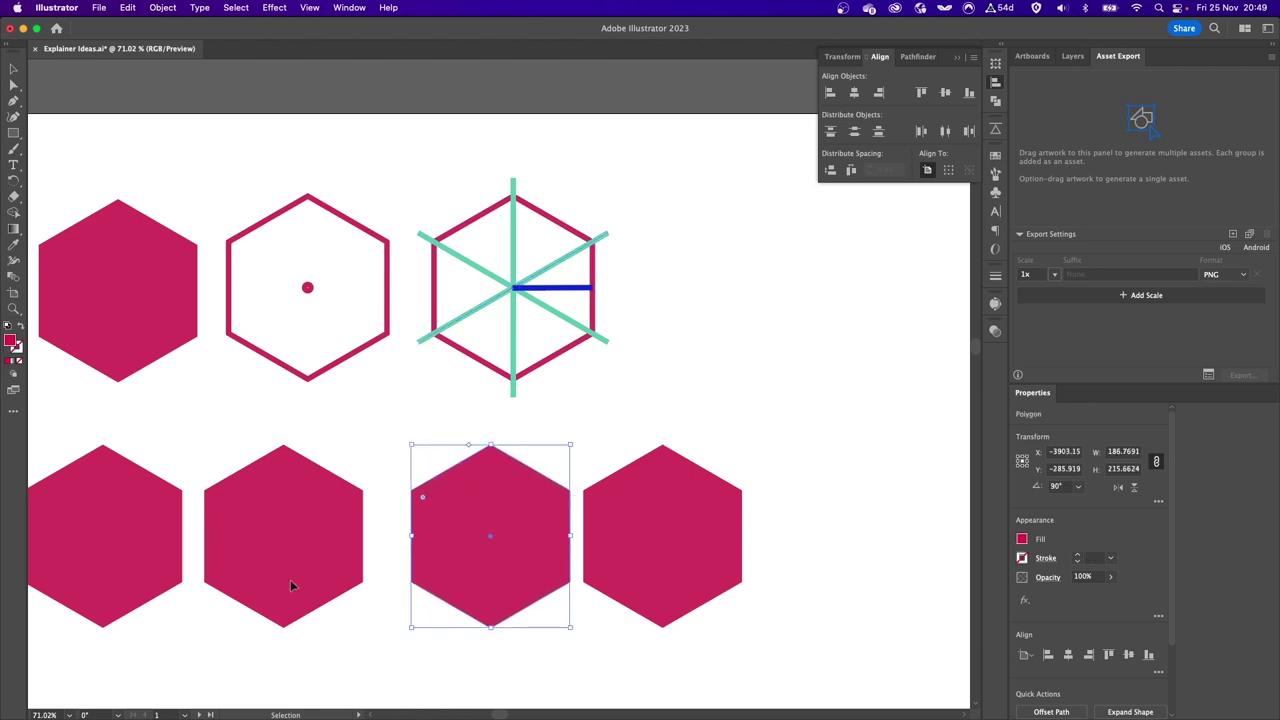
{"action": "left_click", "coordinate": [530, 289]}
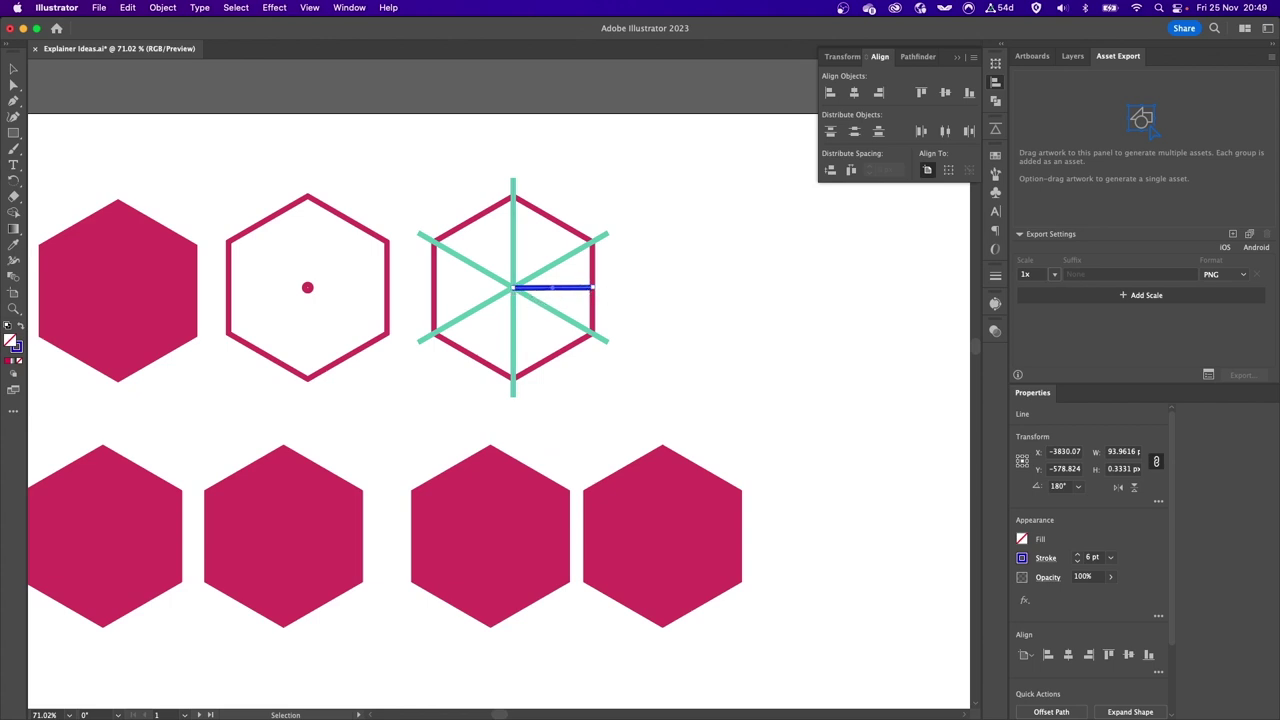
- Switch to Chrome's Hexagon Calculator page and highlight the apothem formula h = √3/2 * a
{"action": "key", "text": "super+Tab"}
{"action": "left_click", "coordinate": [274, 35]}
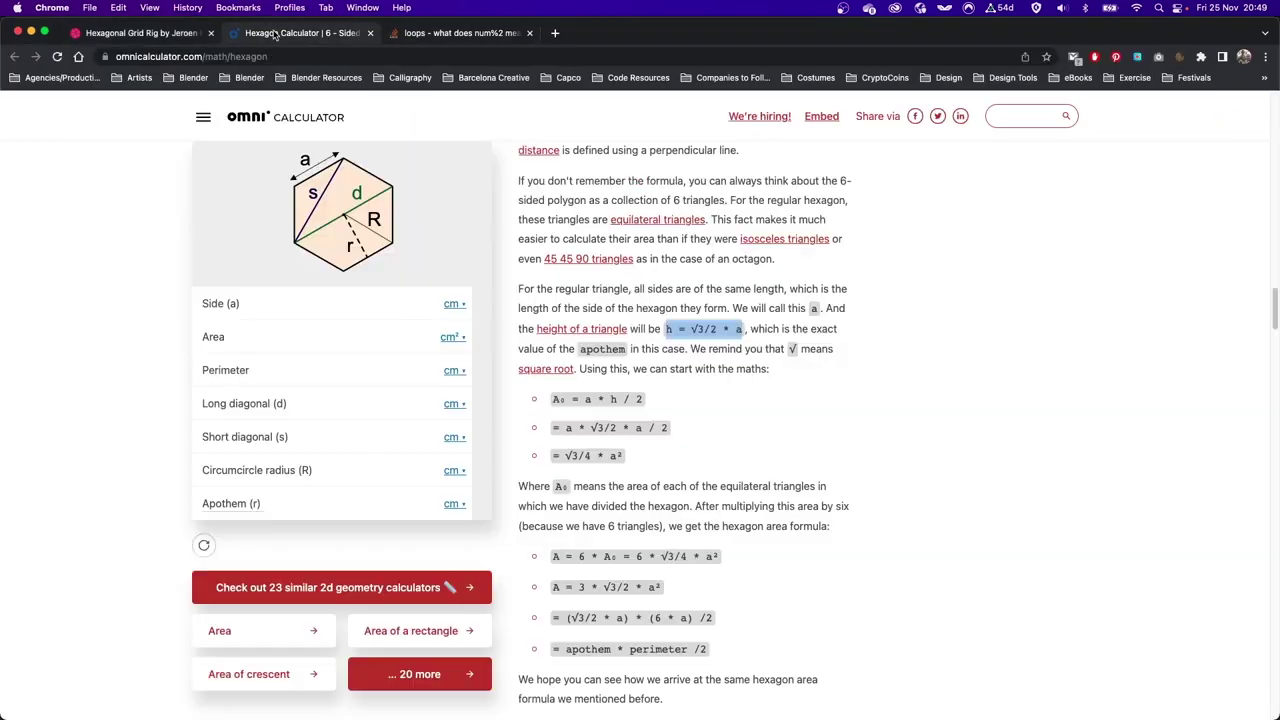
{"action": "left_click", "coordinate": [804, 370]}
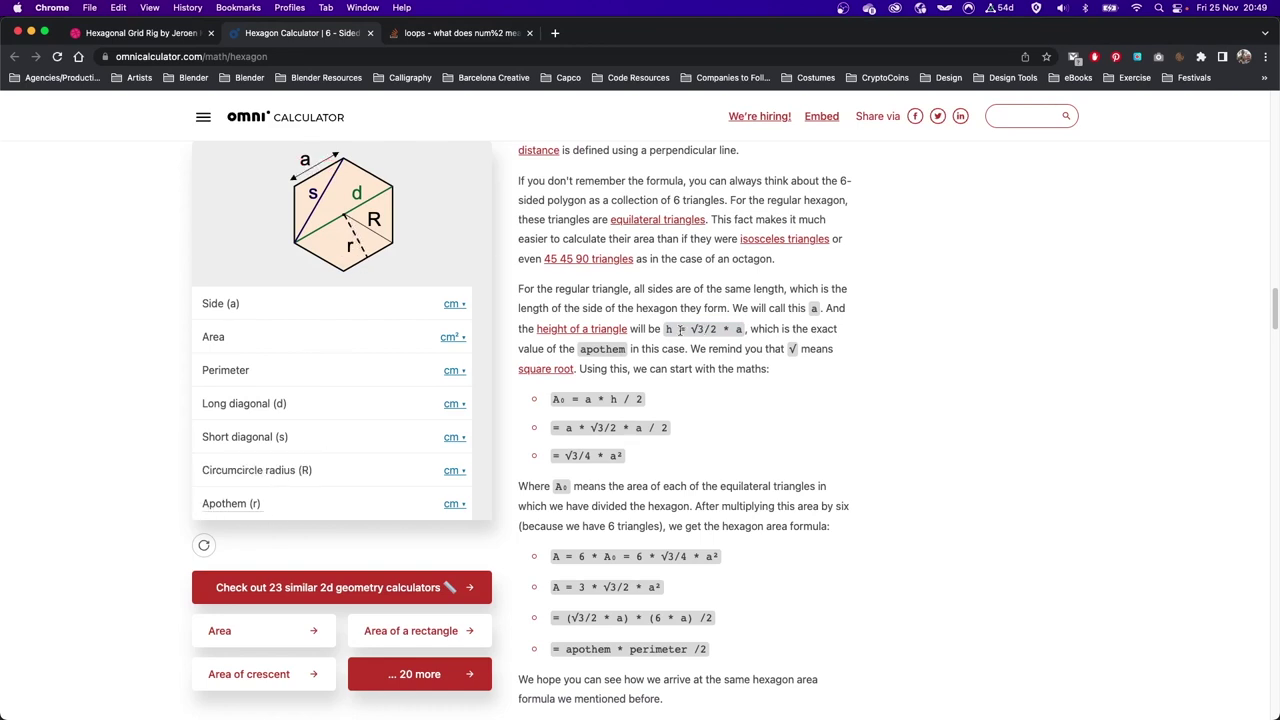
{"action": "left_click_drag", "start_coordinate": [664, 331], "coordinate": [747, 331]}
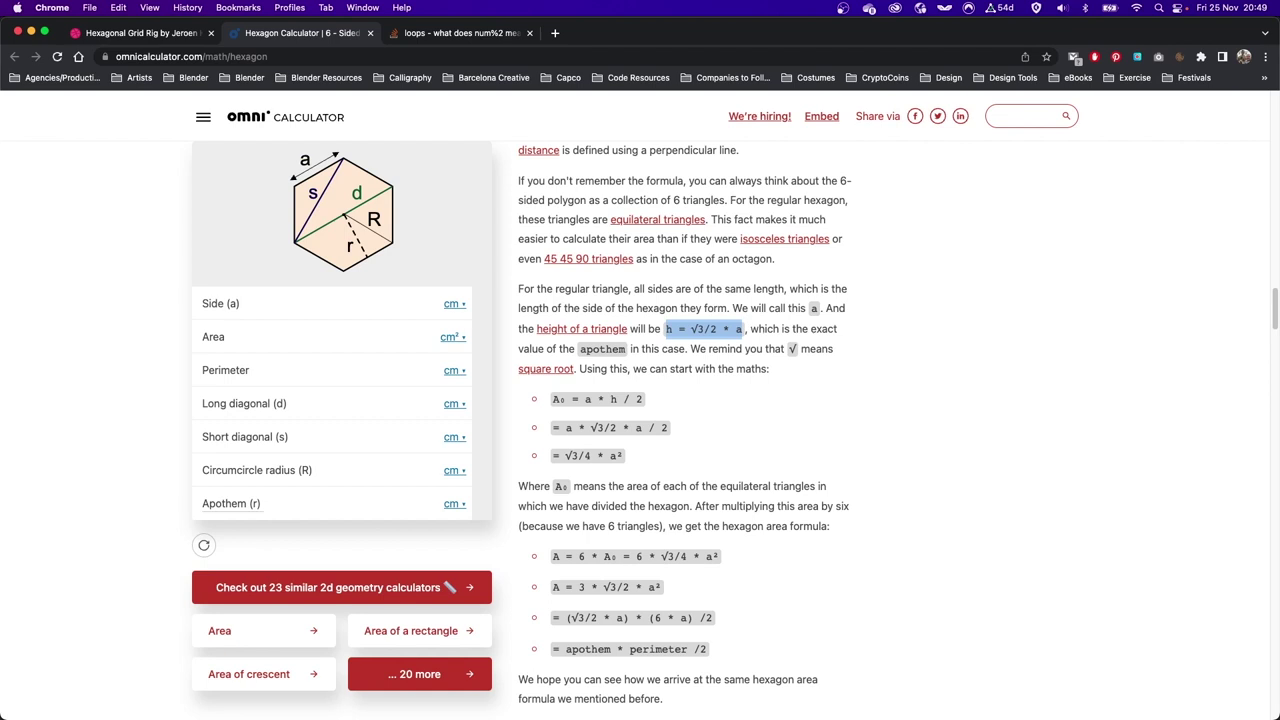
- Return to Illustrator and examine the spacing of the pink hexagons and the offset pink and yellow hexagon rows
{"action": "key", "text": "super+Tab"}
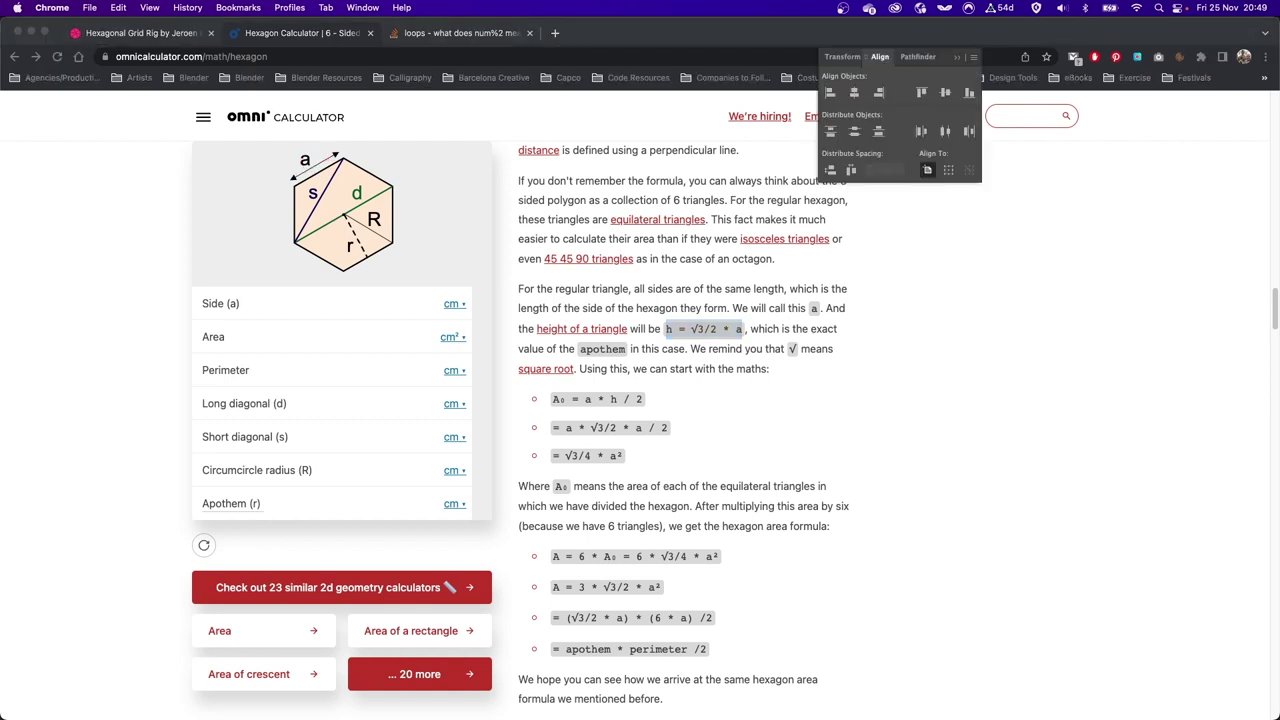
{"action": "scroll", "coordinate": [756, 398], "scroll_direction": "down", "scroll_amount": 5}
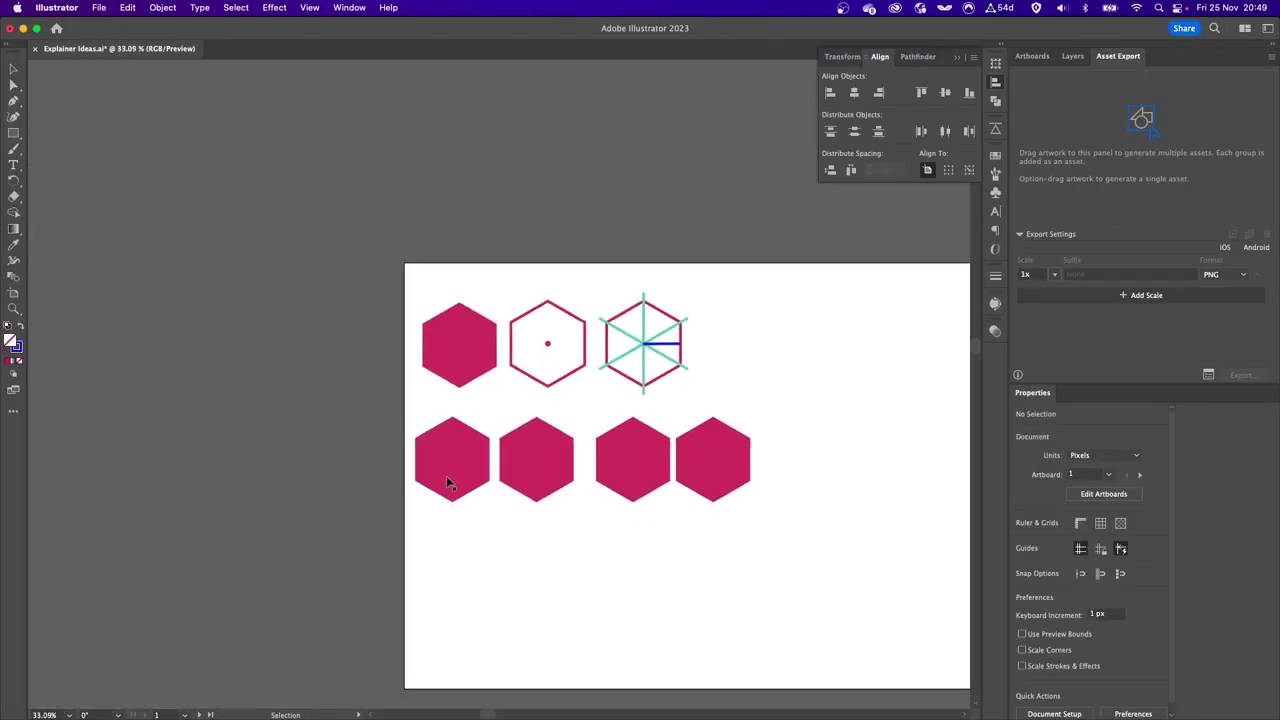
{"action": "left_click_drag", "start_coordinate": [451, 478], "coordinate": [459, 480]}
{"action": "left_click_drag", "start_coordinate": [633, 468], "coordinate": [679, 466]}
{"action": "left_click", "coordinate": [786, 429]}
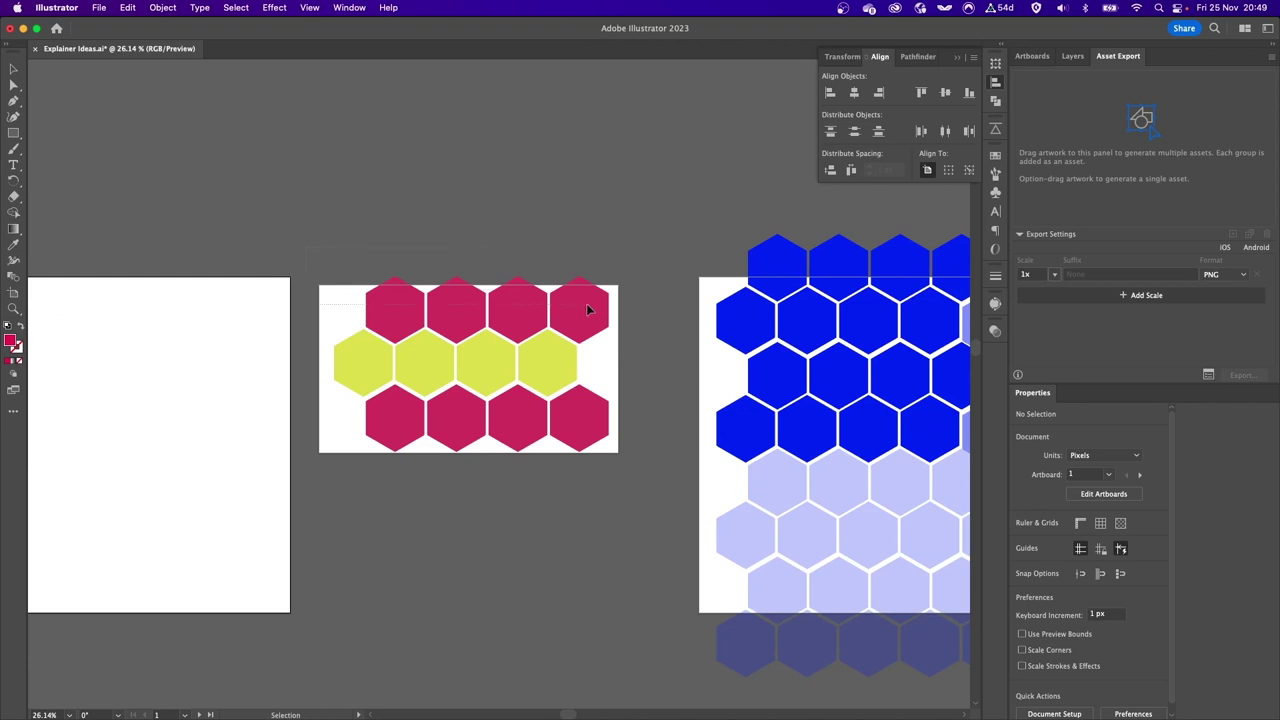
{"action": "left_click_drag", "start_coordinate": [587, 304], "coordinate": [322, 354]}
{"action": "left_click_drag", "start_coordinate": [319, 447], "coordinate": [642, 426]}
{"action": "left_click", "coordinate": [609, 461]}
{"action": "left_click", "coordinate": [485, 365]}
{"action": "left_click", "coordinate": [413, 314]}
{"action": "left_click", "coordinate": [628, 338]}
{"action": "scroll", "coordinate": [366, 329], "scroll_direction": "right", "scroll_amount": 5}
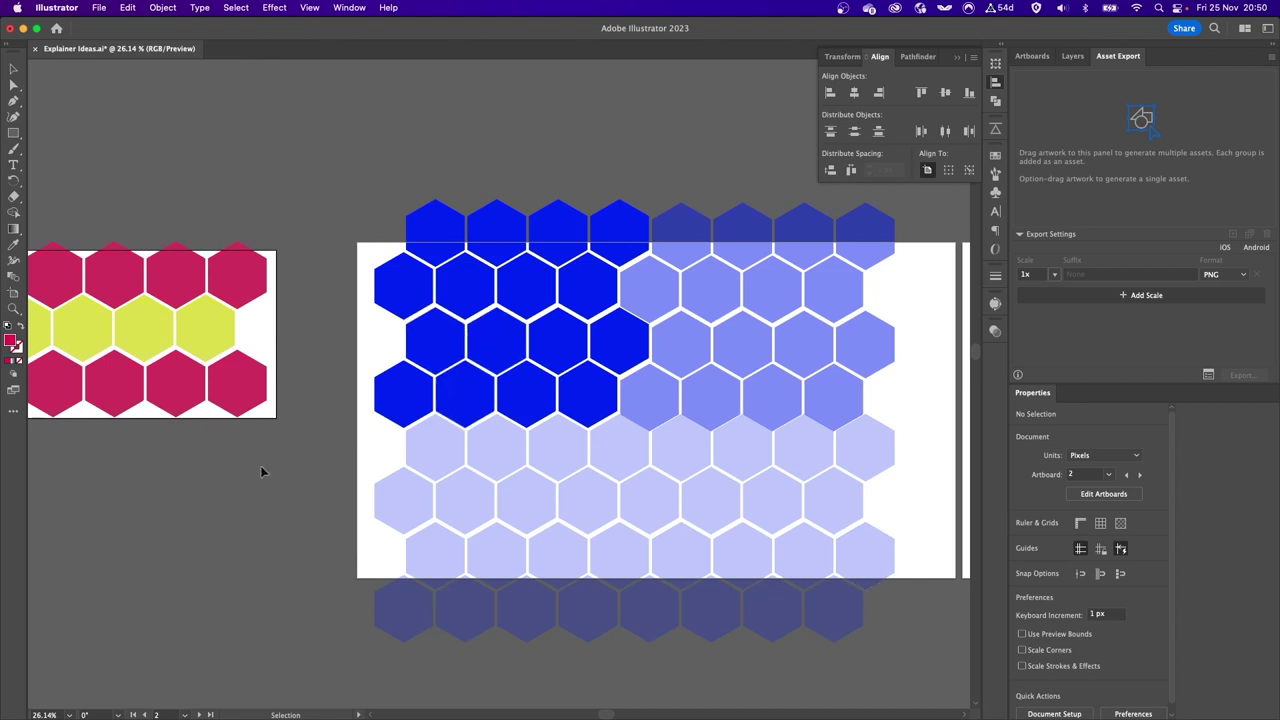
- Move the four blue hexagon groups apart so that each quadrant of the grid stands separately
{"action": "left_click_drag", "start_coordinate": [500, 285], "coordinate": [438, 240]}
{"action": "left_click_drag", "start_coordinate": [760, 323], "coordinate": [780, 283]}
{"action": "left_click_drag", "start_coordinate": [724, 500], "coordinate": [754, 506]}
{"action": "left_click_drag", "start_coordinate": [580, 466], "coordinate": [534, 477]}
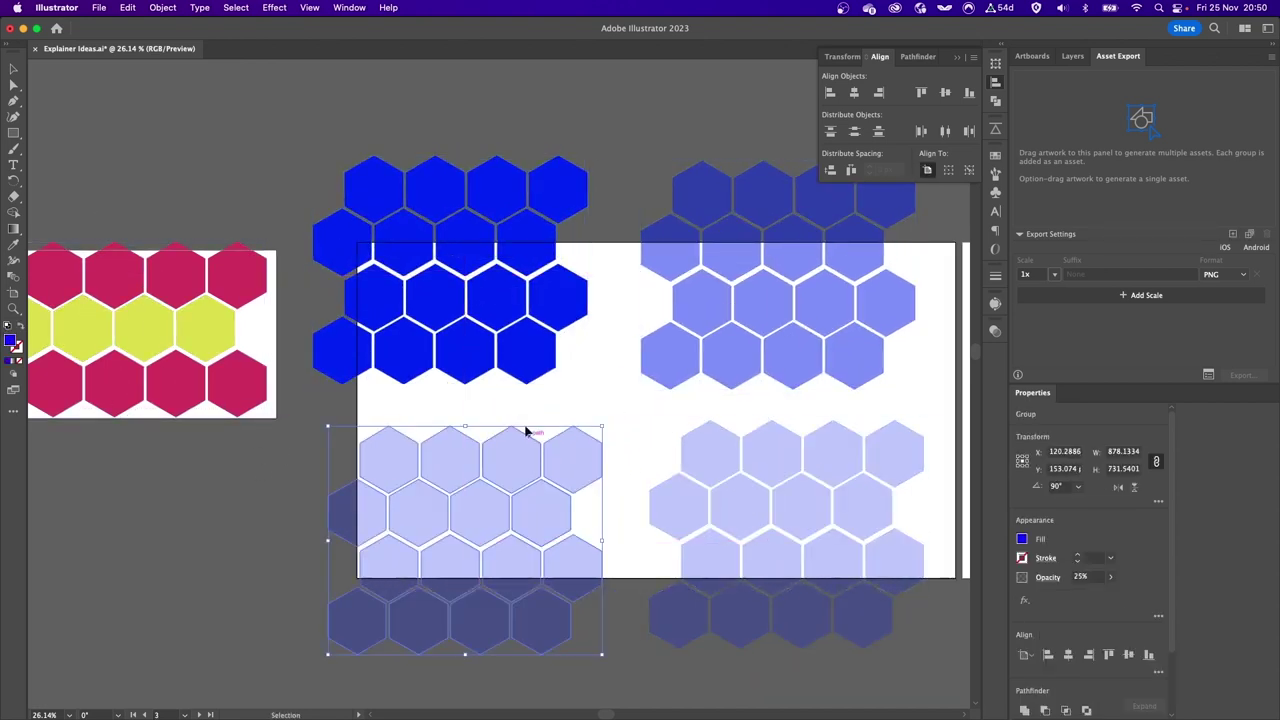
- Move the separated hexagon groups back against the lower-left group to form one continuous grid
{"action": "left_click_drag", "start_coordinate": [569, 331], "coordinate": [562, 387]}
{"action": "left_click_drag", "start_coordinate": [722, 366], "coordinate": [662, 420]}
{"action": "left_click_drag", "start_coordinate": [803, 506], "coordinate": [726, 506]}
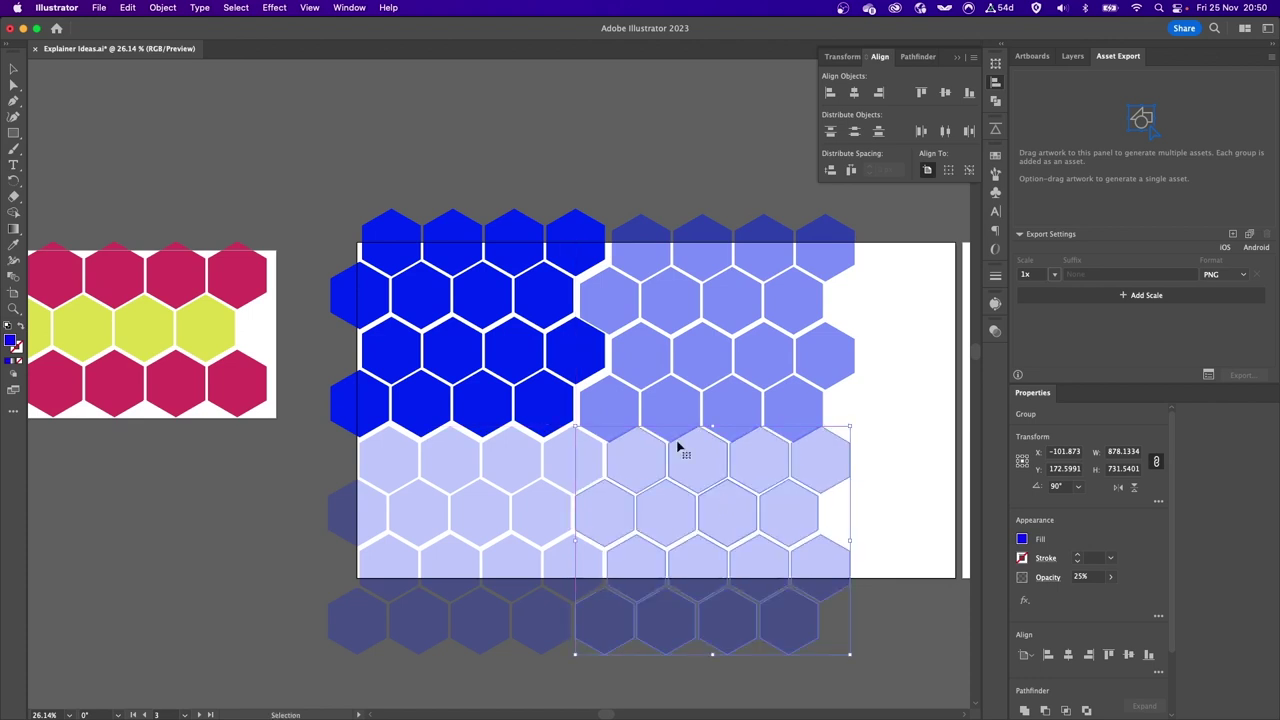
{"action": "left_click", "coordinate": [438, 174]}
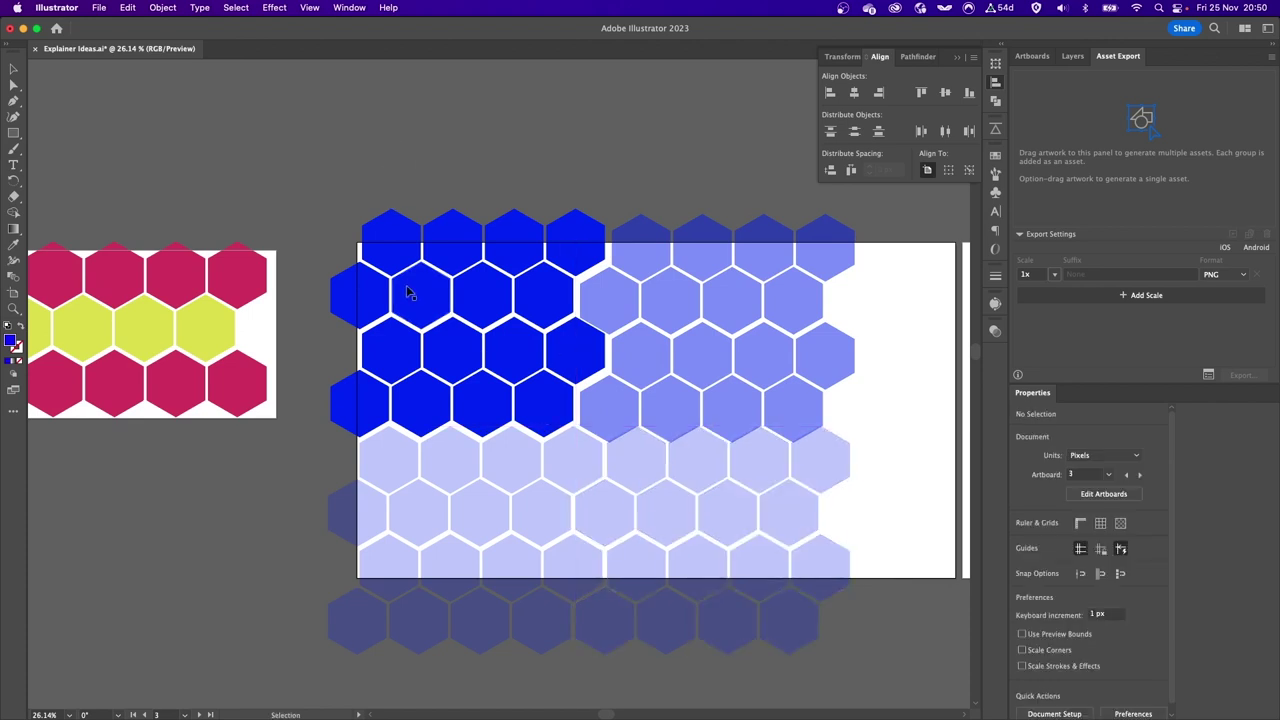
- Select all four blue hexagon groups together and move the grid toward the middle of its artboard
{"action": "left_click", "coordinate": [417, 243]}
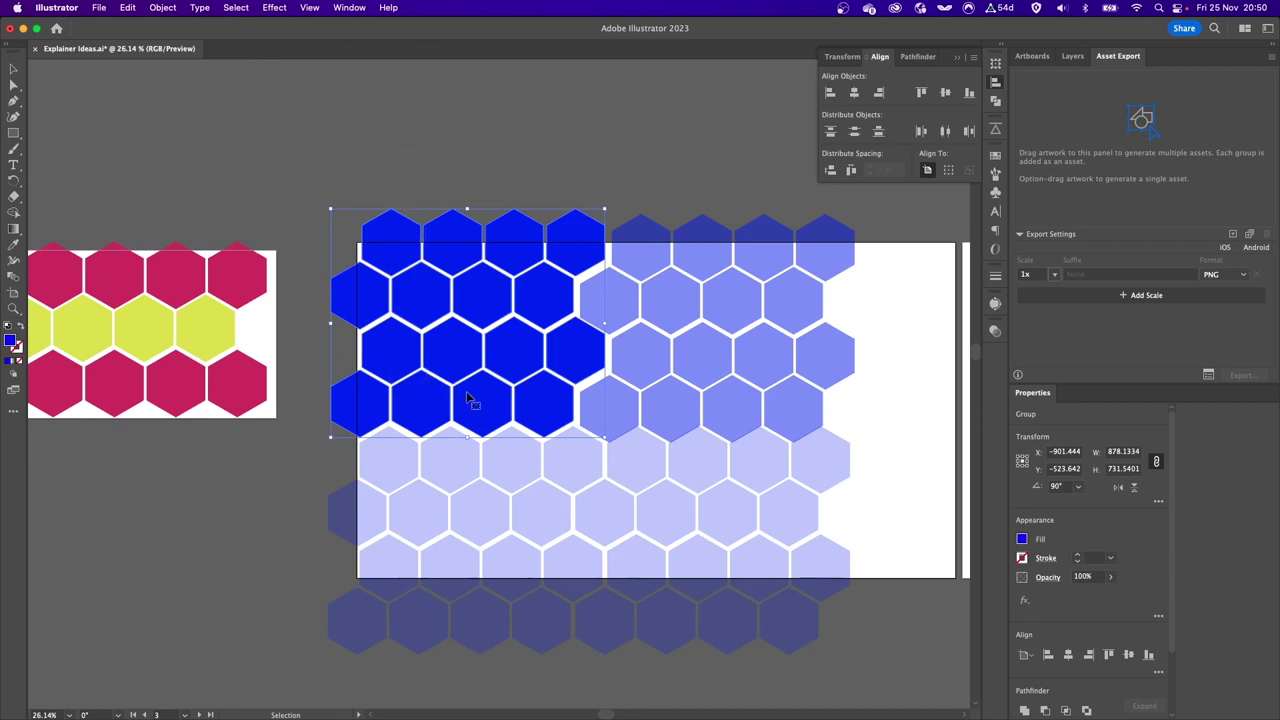
{"action": "left_click", "coordinate": [731, 394]}
{"action": "left_click", "coordinate": [651, 537]}
{"action": "left_click", "coordinate": [455, 520]}
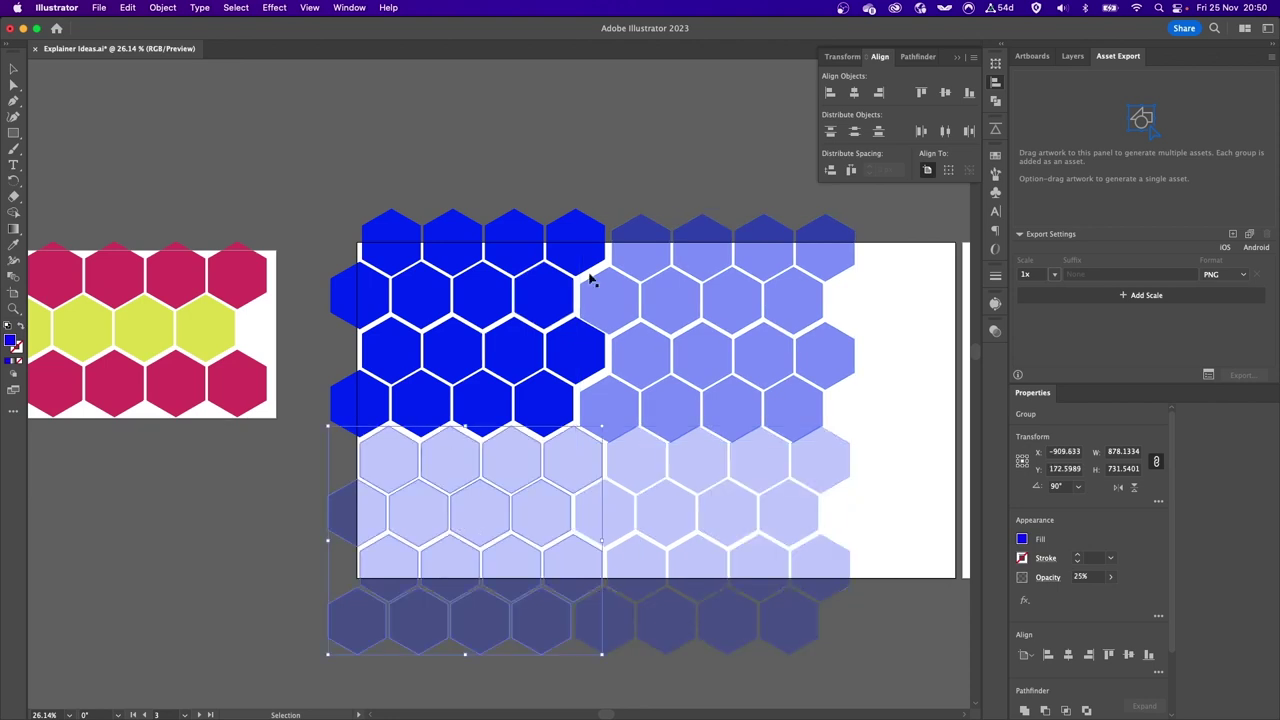
{"action": "left_click", "coordinate": [876, 445]}
{"action": "left_click_drag", "start_coordinate": [920, 377], "coordinate": [546, 497]}
{"action": "left_click_drag", "start_coordinate": [553, 497], "coordinate": [620, 494]}
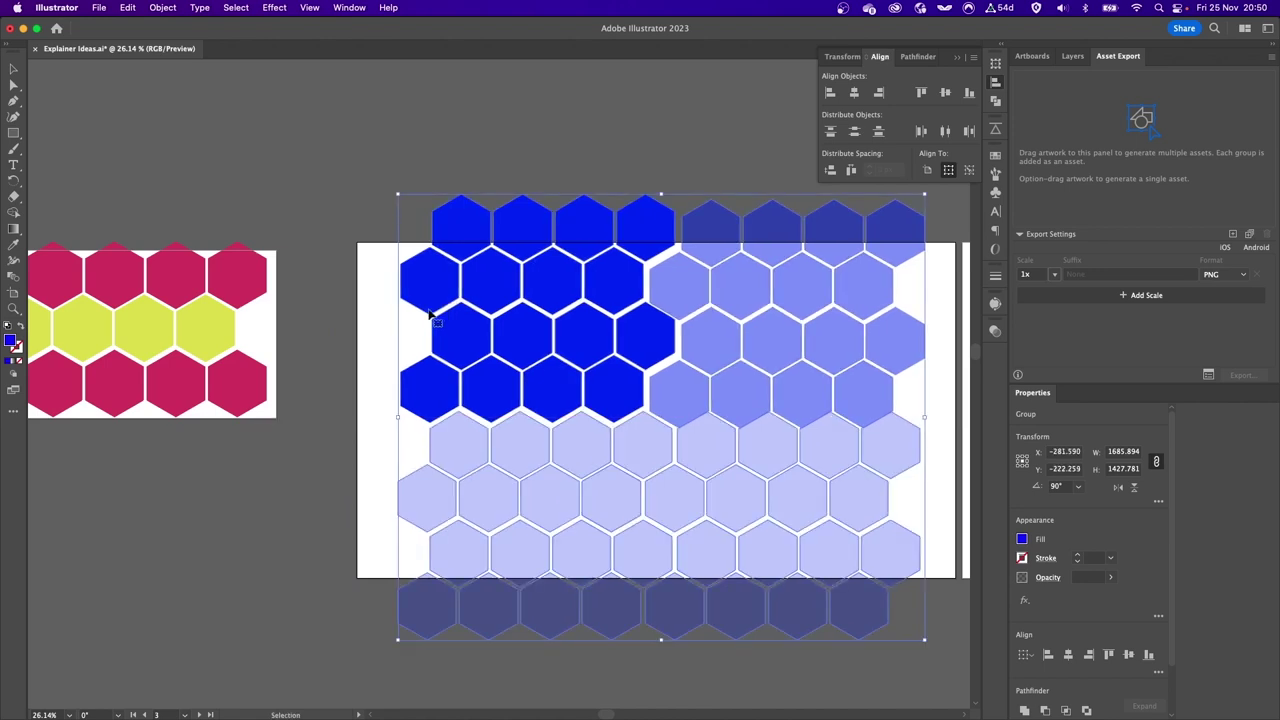
{"action": "left_click", "coordinate": [373, 331]}
- Examine the concentric cyan, green, orange and blue hexagon rings around the central hexagon on the next artboard
{"action": "left_click_drag", "start_coordinate": [906, 366], "coordinate": [623, 355]}
{"action": "left_click_drag", "start_coordinate": [780, 328], "coordinate": [264, 306]}
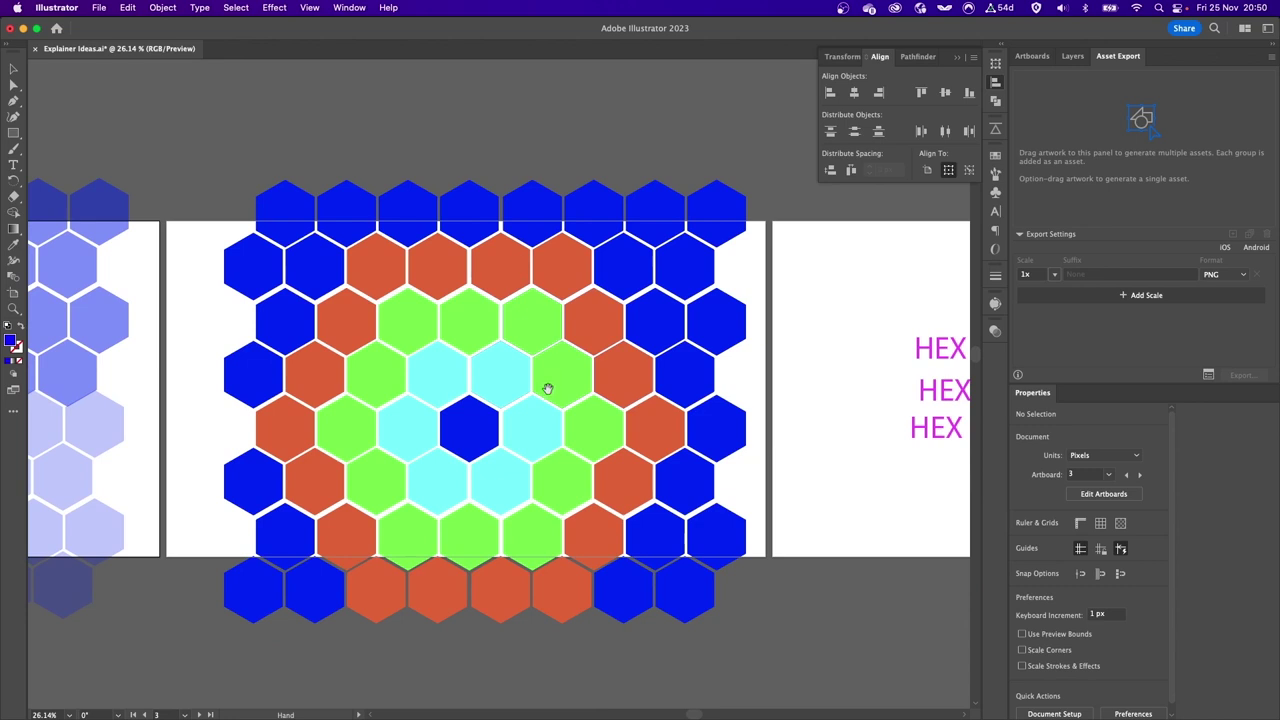
{"action": "left_click_drag", "start_coordinate": [548, 386], "coordinate": [553, 358]}
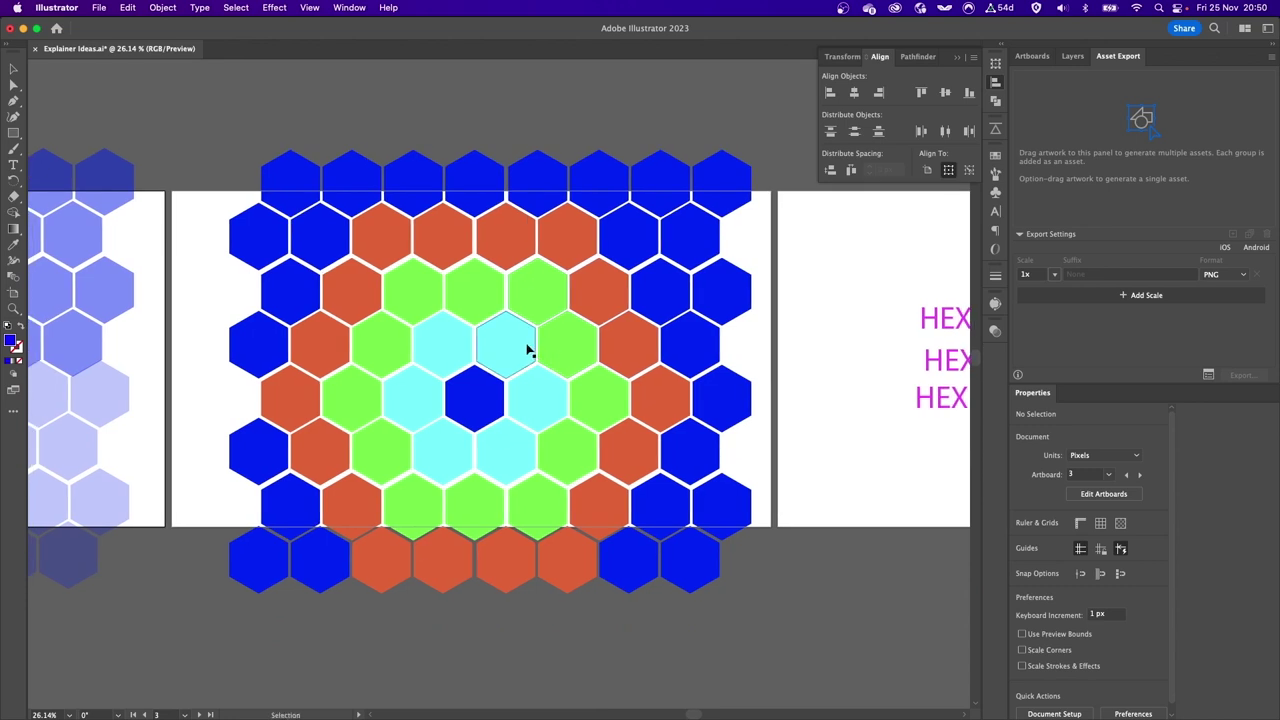
{"action": "left_click", "coordinate": [481, 390]}
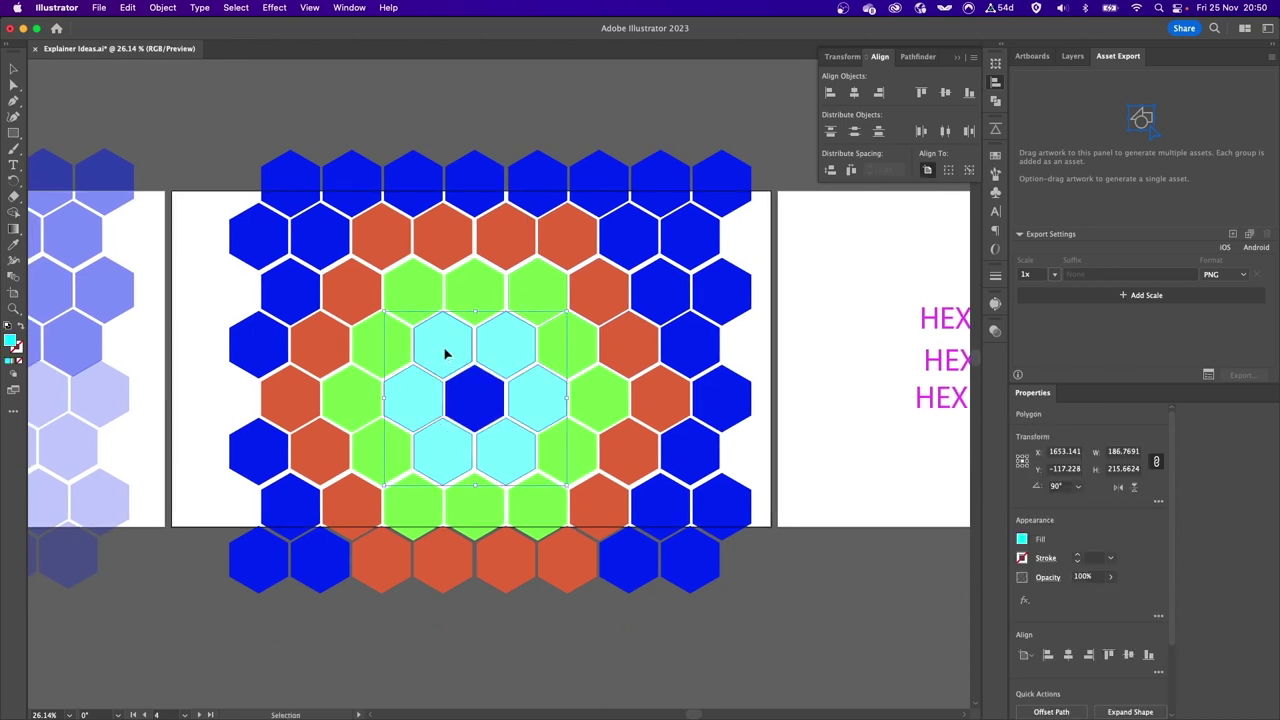
{"action": "left_click", "coordinate": [477, 307]}
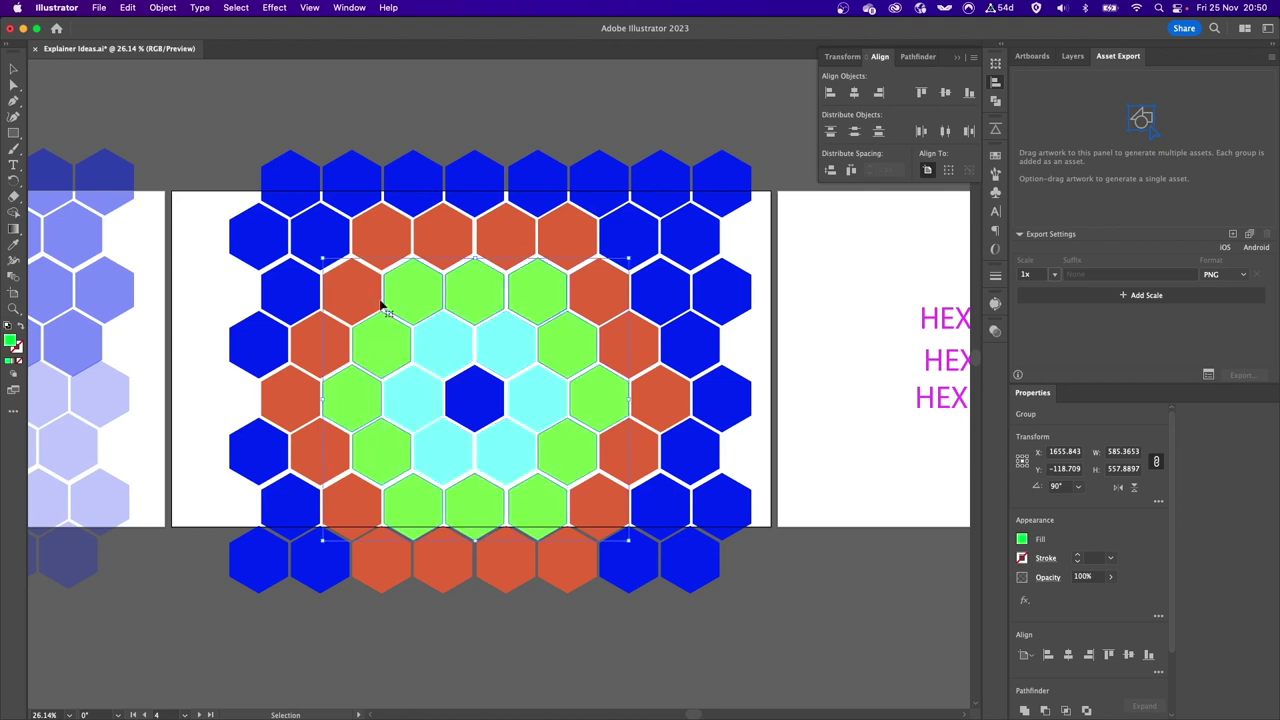
{"action": "left_click", "coordinate": [440, 236]}
{"action": "left_click", "coordinate": [432, 210]}
- Examine the HEX text layouts, from the coloured copies and hexagon overlay to the masked version on black
{"action": "left_click_drag", "start_coordinate": [845, 426], "coordinate": [443, 449]}
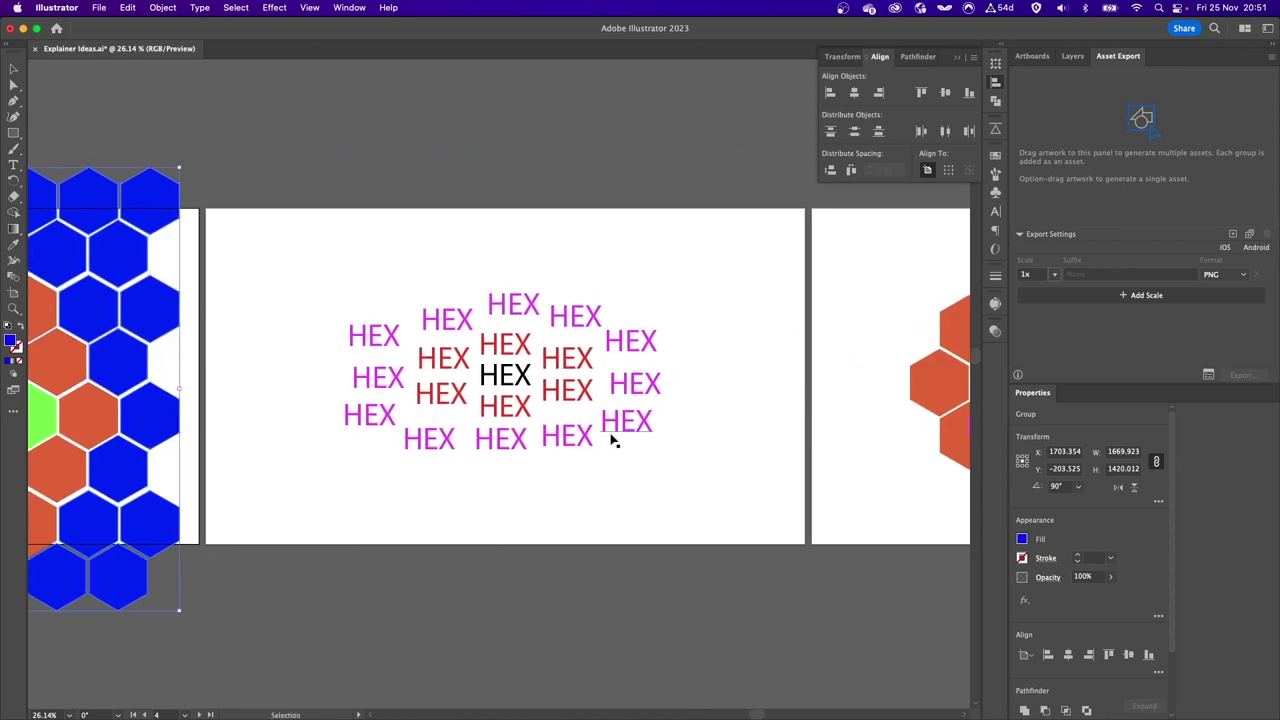
{"action": "left_click_drag", "start_coordinate": [800, 440], "coordinate": [88, 484]}
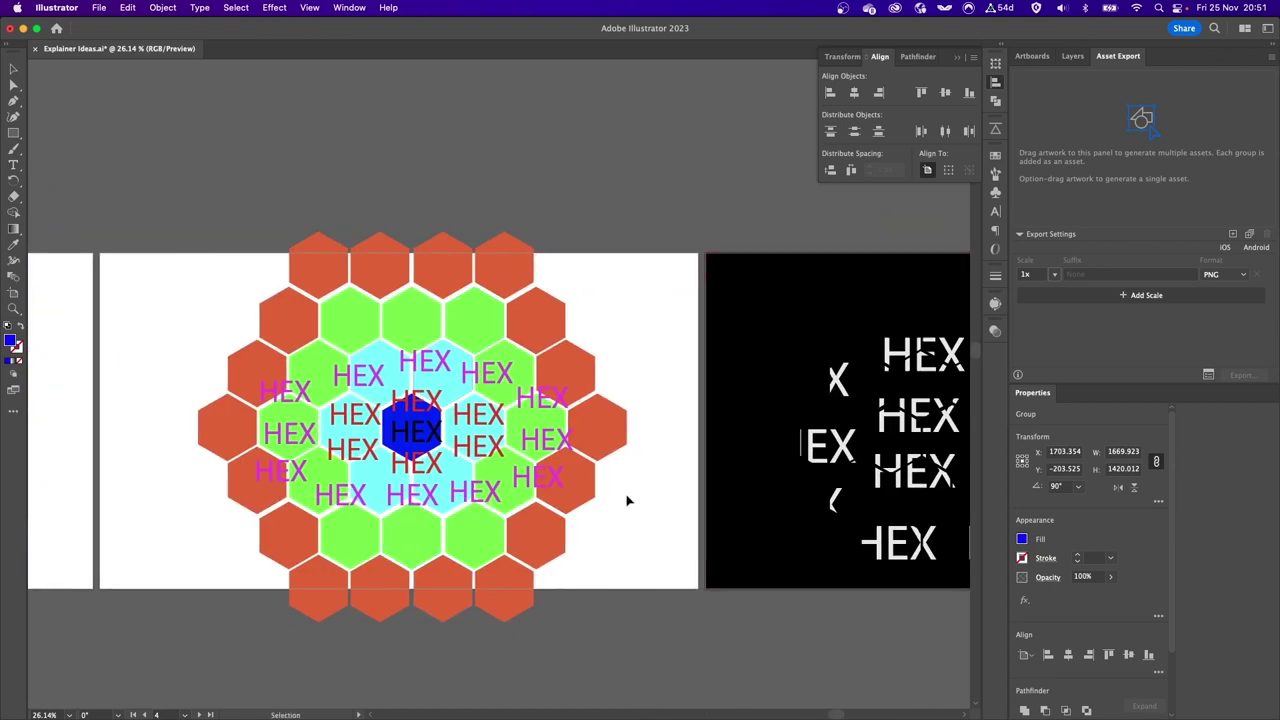
{"action": "scroll", "coordinate": [626, 500], "scroll_direction": "right", "scroll_amount": 5}
{"action": "scroll", "coordinate": [492, 437], "scroll_direction": "up", "scroll_amount": 3}
{"action": "scroll", "coordinate": [493, 440], "scroll_direction": "down", "scroll_amount": 3}
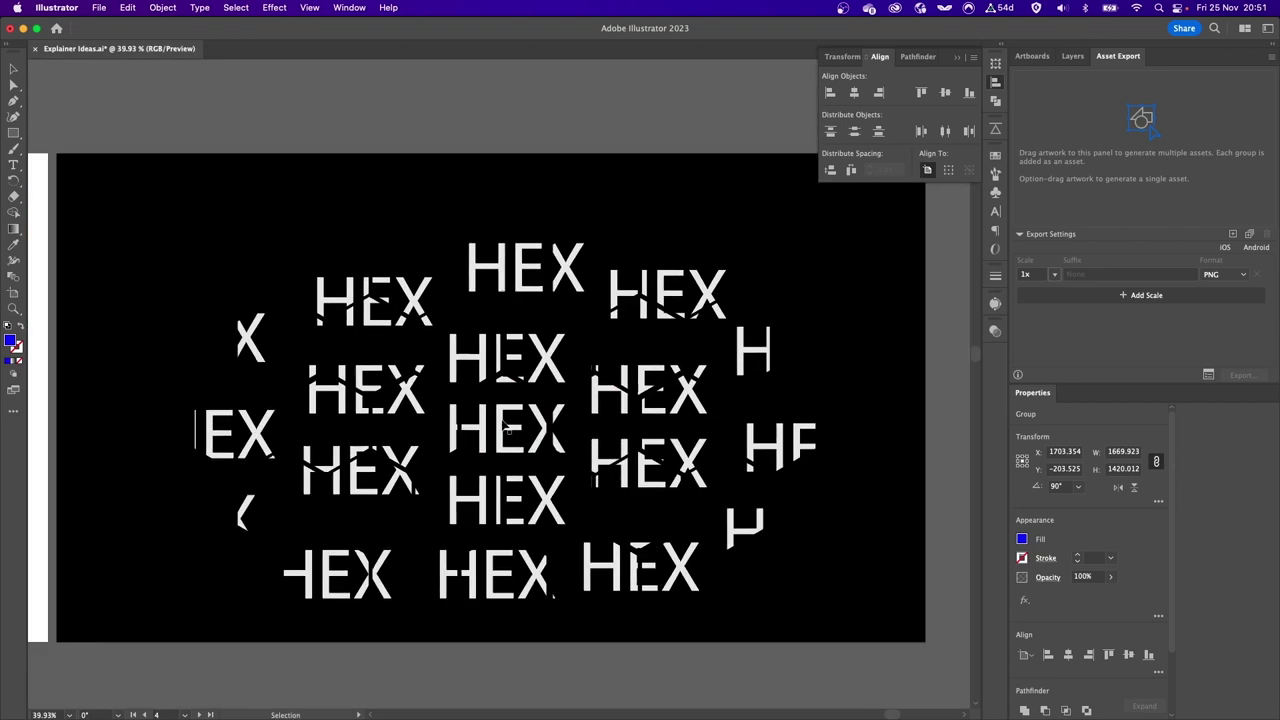
{"action": "left_click_drag", "start_coordinate": [440, 475], "coordinate": [504, 442]}
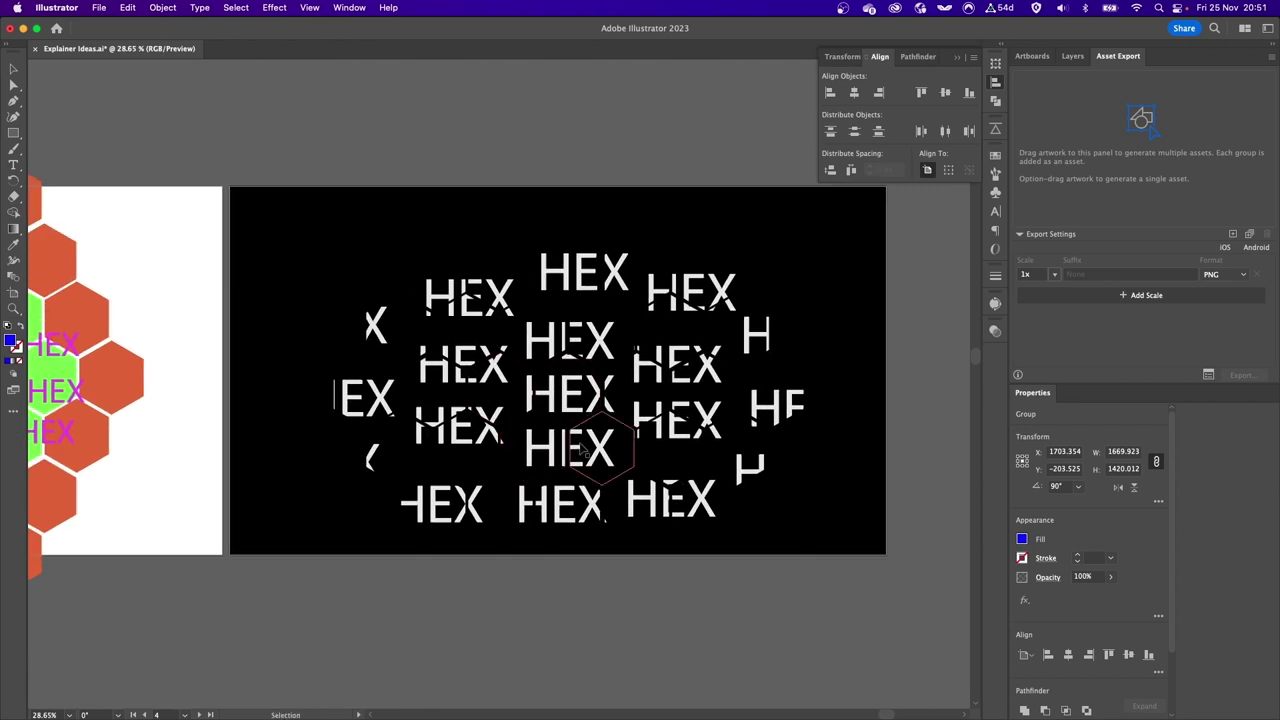
{"action": "left_click_drag", "start_coordinate": [465, 545], "coordinate": [451, 627]}
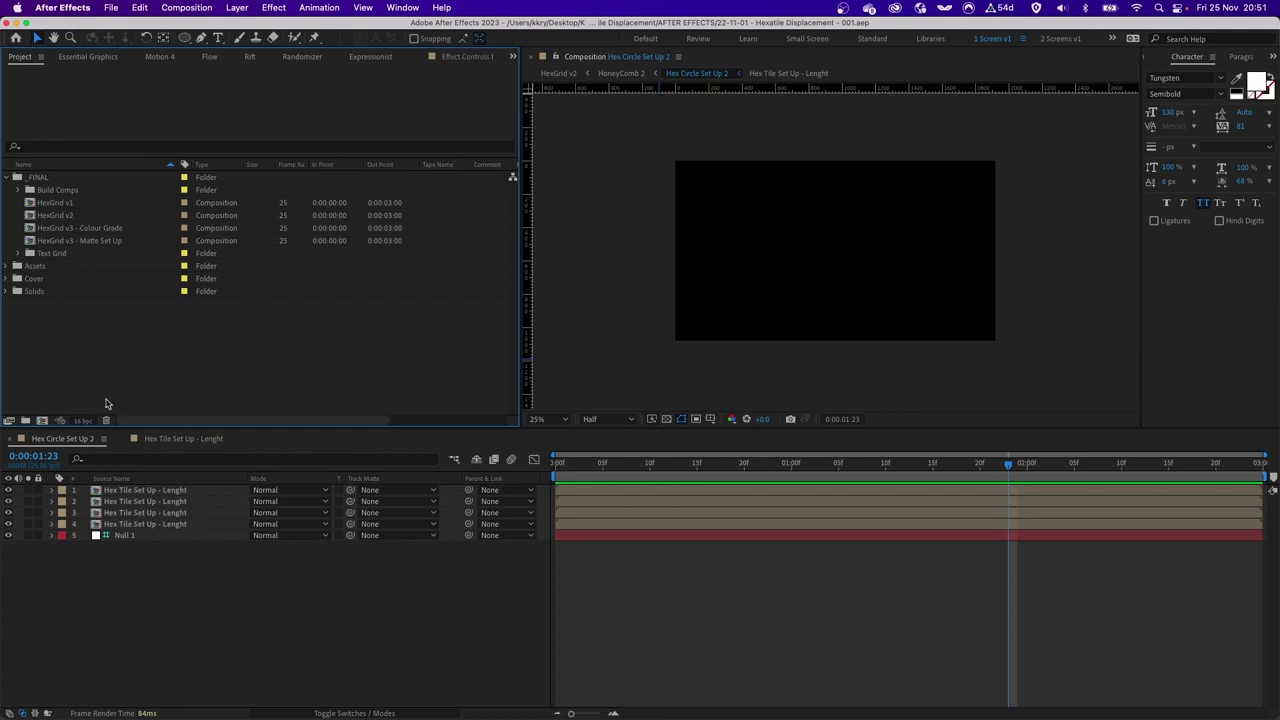
- Switch to After Effects and create a 540 × 540 px composition named Hex Honeycomb
{"action": "left_click", "coordinate": [42, 421]}
{"action": "left_click", "coordinate": [353, 322]}
{"action": "key", "text": "Return"}
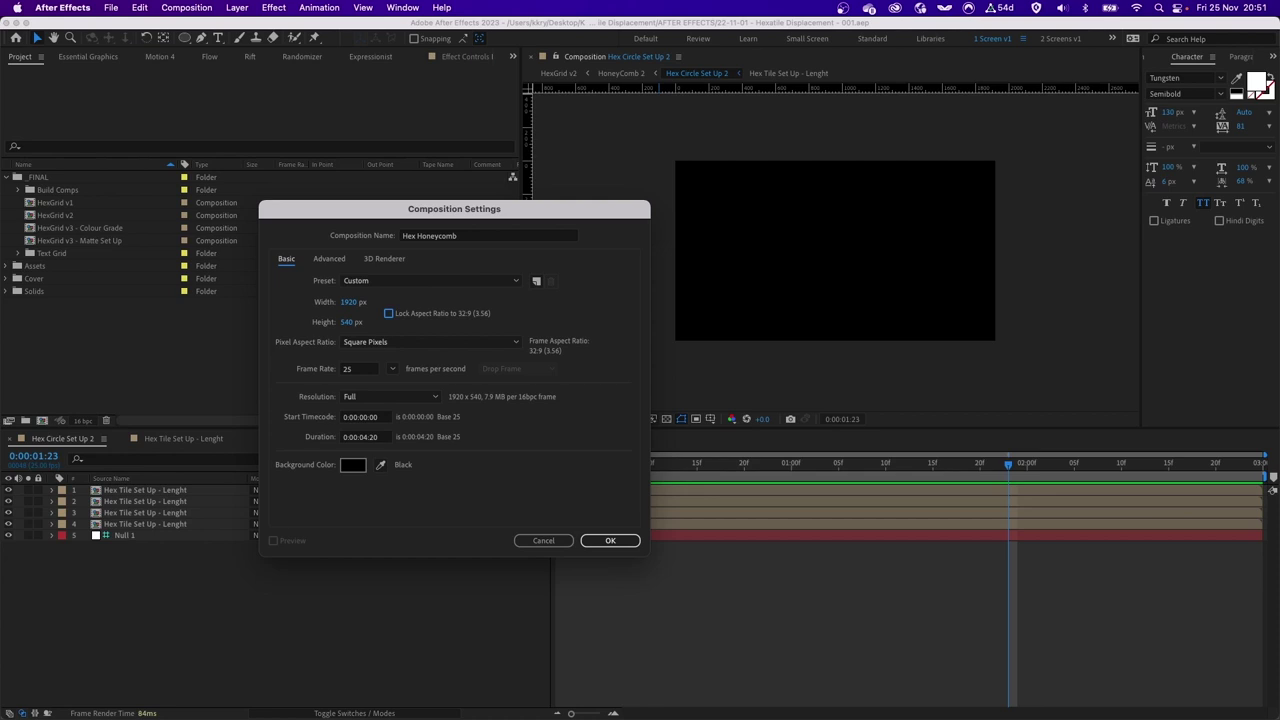
{"action": "left_click", "coordinate": [348, 303]}
{"action": "type", "text": "540"}
{"action": "key", "text": "Tab"}
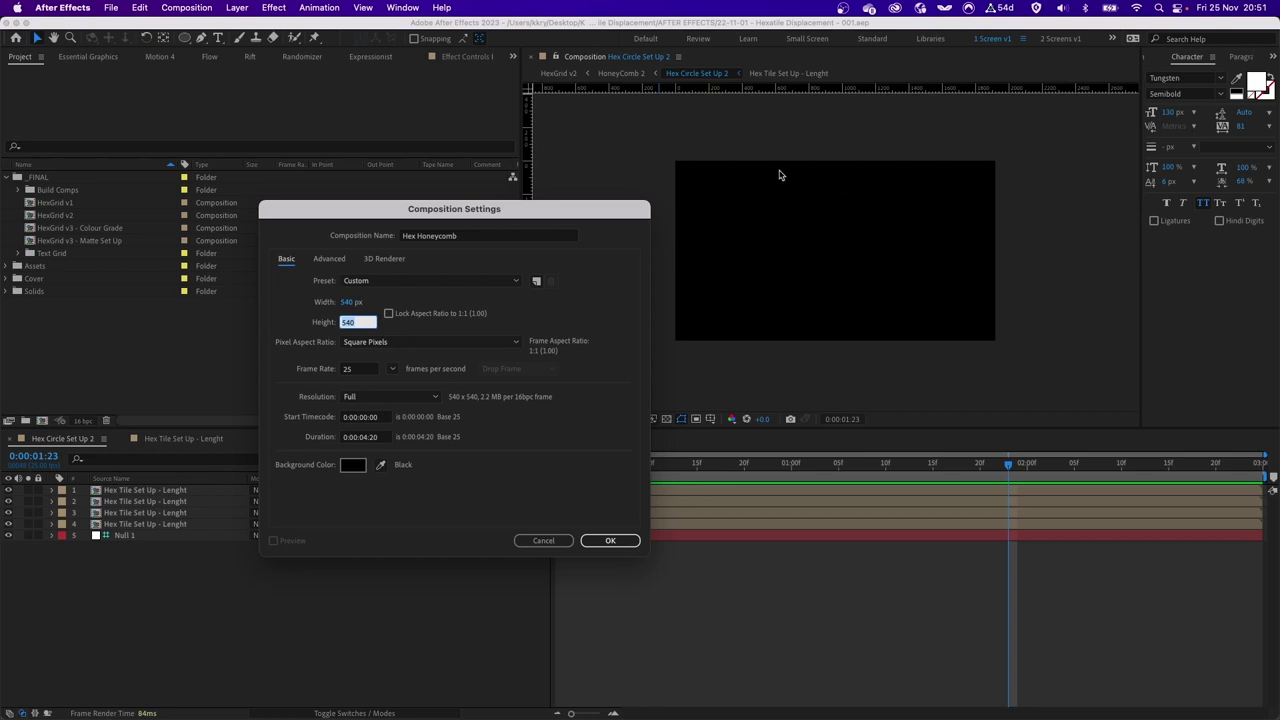
{"action": "left_click", "coordinate": [610, 540]}
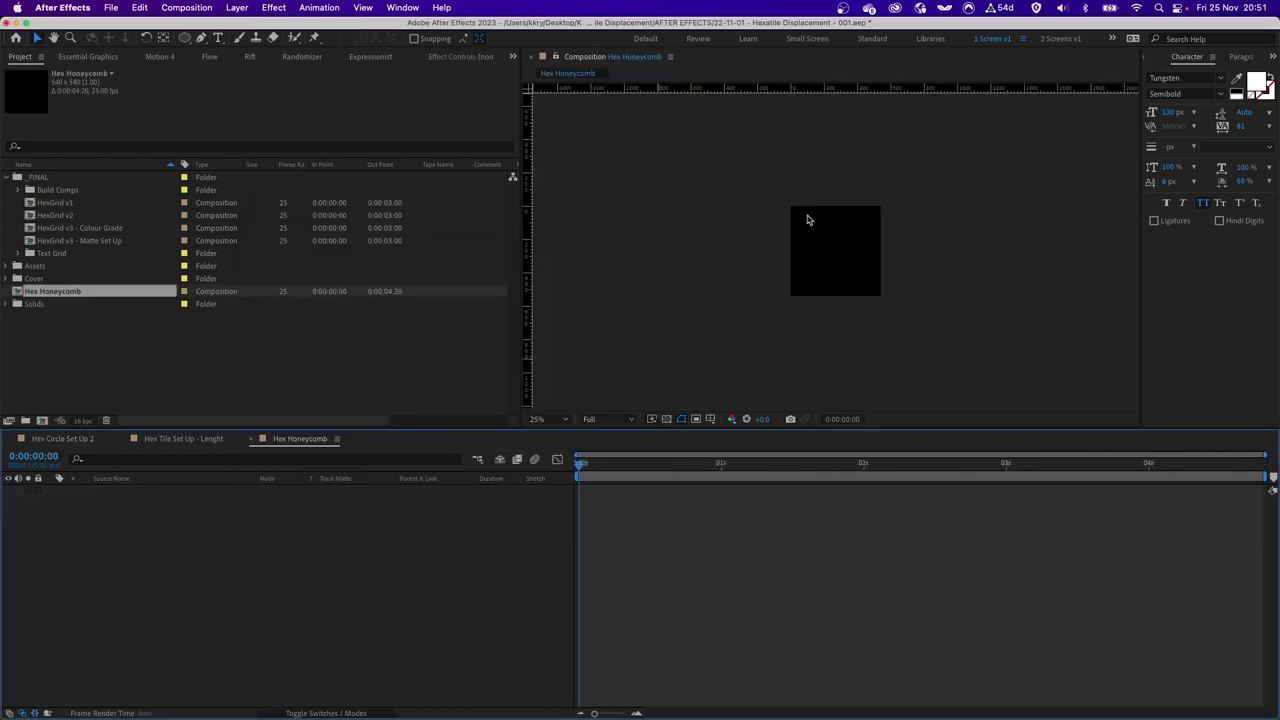
- Create a composition-sized polygon shape layer with the Polygon tool and remove its stroke
{"action": "left_click_drag", "start_coordinate": [184, 37], "coordinate": [241, 91]}
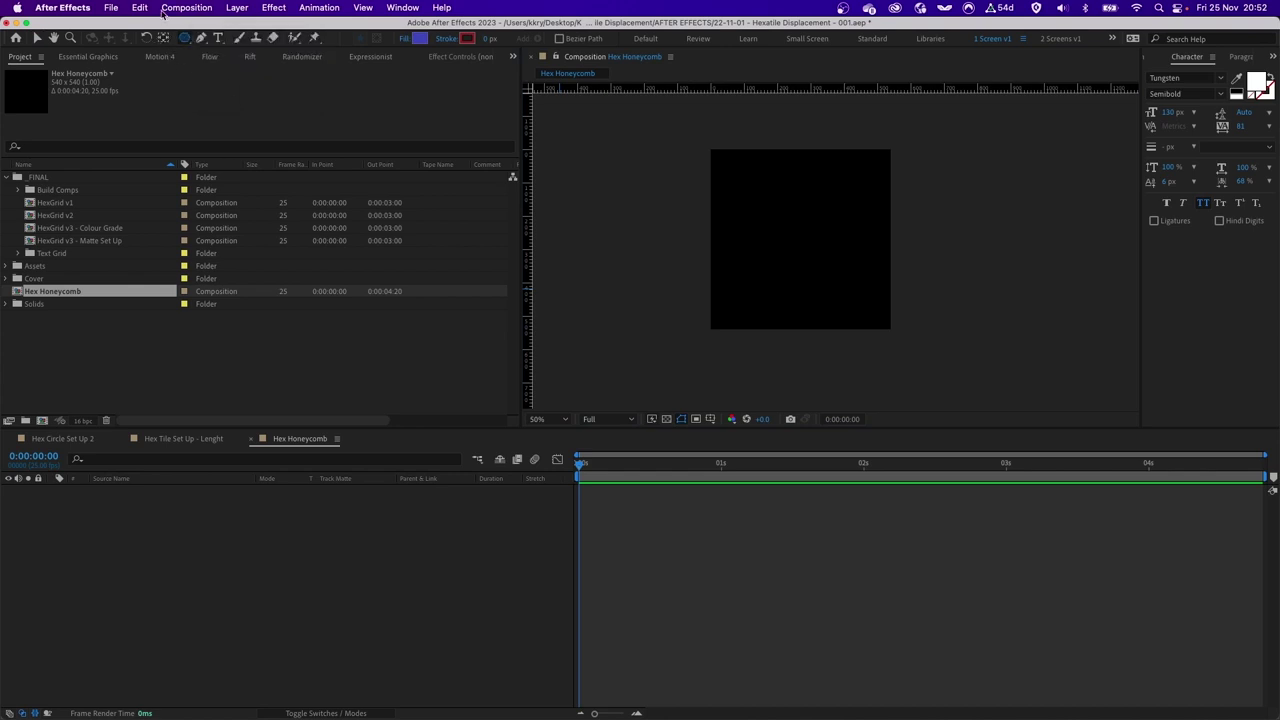
{"action": "double_click", "coordinate": [184, 40]}
{"action": "left_click", "coordinate": [166, 494]}
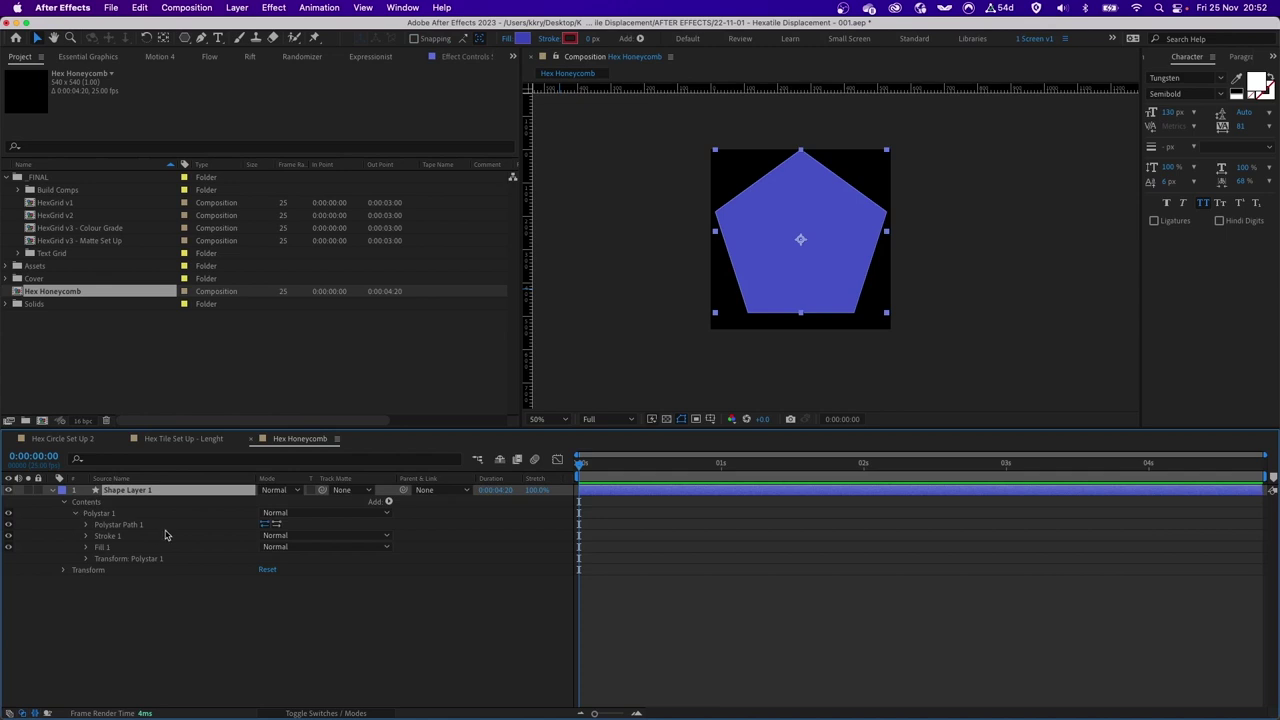
{"action": "left_click", "coordinate": [112, 537]}
{"action": "key", "text": "Delete"}
- Set the polygon path's points to 6 and rename the shape layer Hex 1
{"action": "left_click", "coordinate": [86, 524]}
{"action": "left_click", "coordinate": [264, 547]}
{"action": "type", "text": "6"}
{"action": "key", "text": "Return"}
{"action": "key", "text": "u"}
{"action": "key", "text": "Return"}
{"action": "type", "text": "Hex 1"}
{"action": "left_click", "coordinate": [200, 529]}
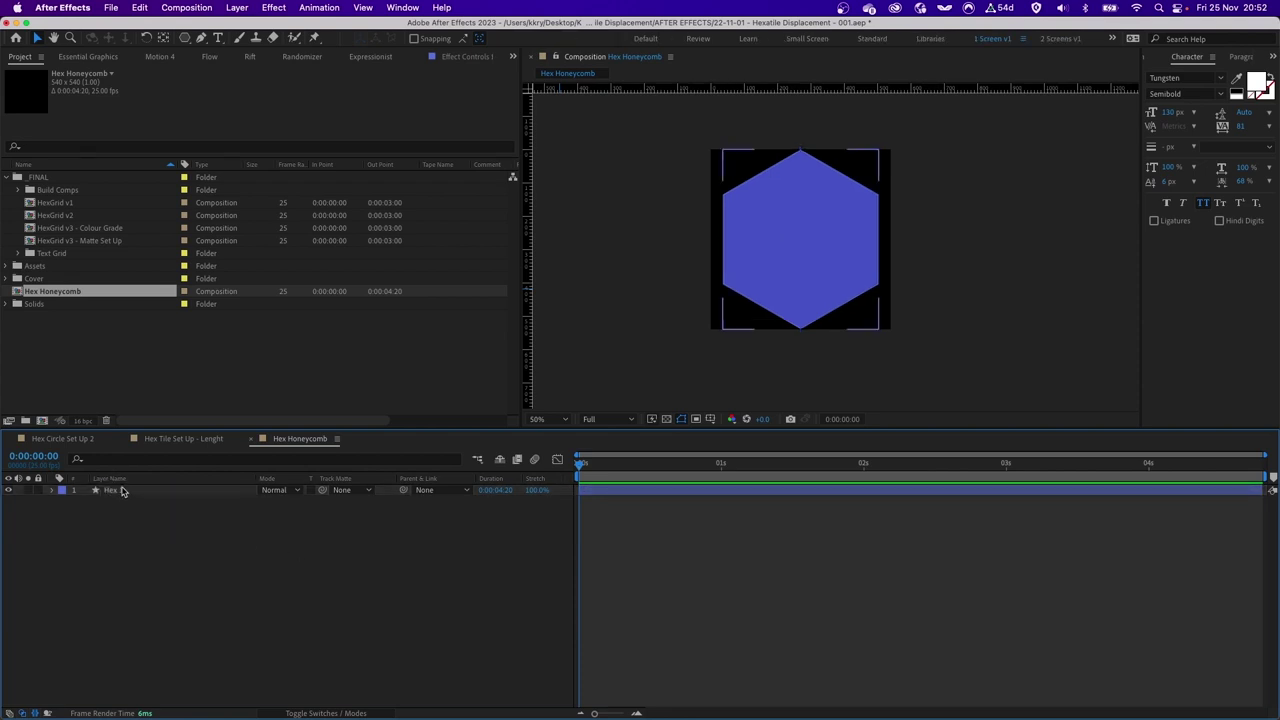
- Add a null object above the Hex 1 layer and rename it CTRL
{"action": "left_click", "coordinate": [140, 570]}
{"action": "left_click", "coordinate": [272, 491]}
{"action": "left_click", "coordinate": [38, 590]}
{"action": "left_click", "coordinate": [237, 7]}
{"action": "mouse_move", "coordinate": [250, 28]}
{"action": "left_click", "coordinate": [430, 119]}
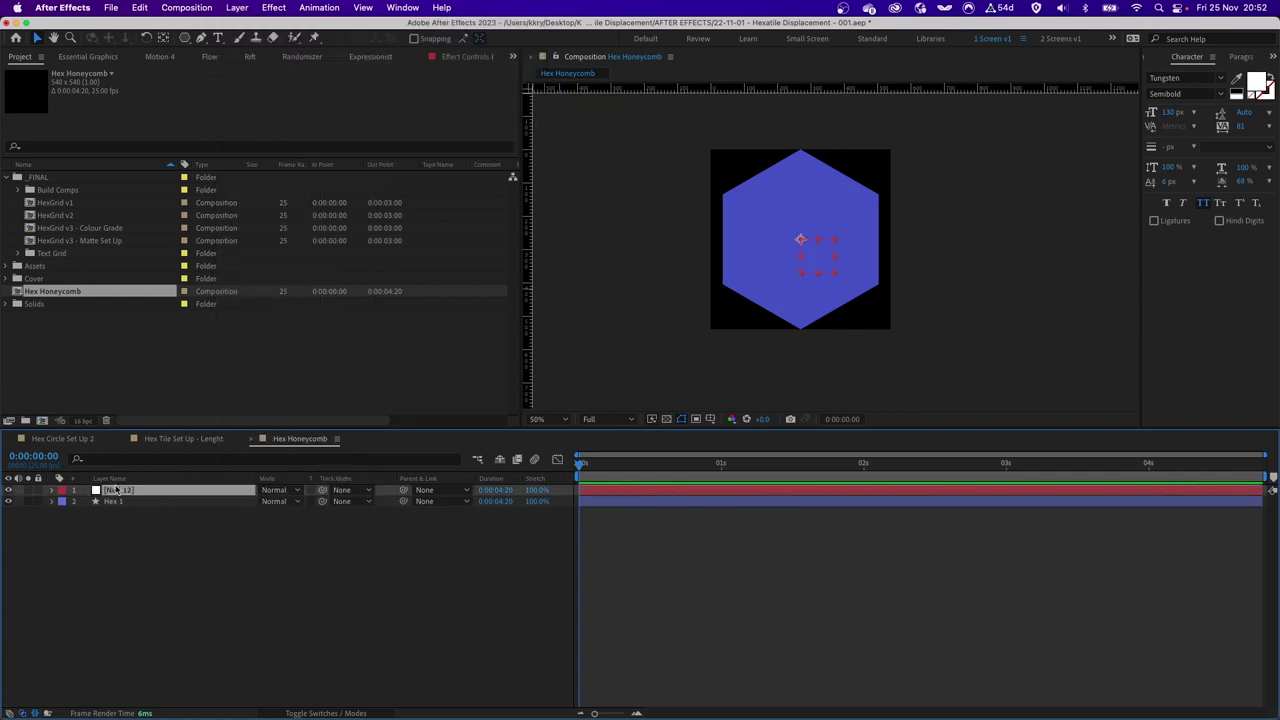
{"action": "key", "text": "Return"}
{"action": "type", "text": "CT"}
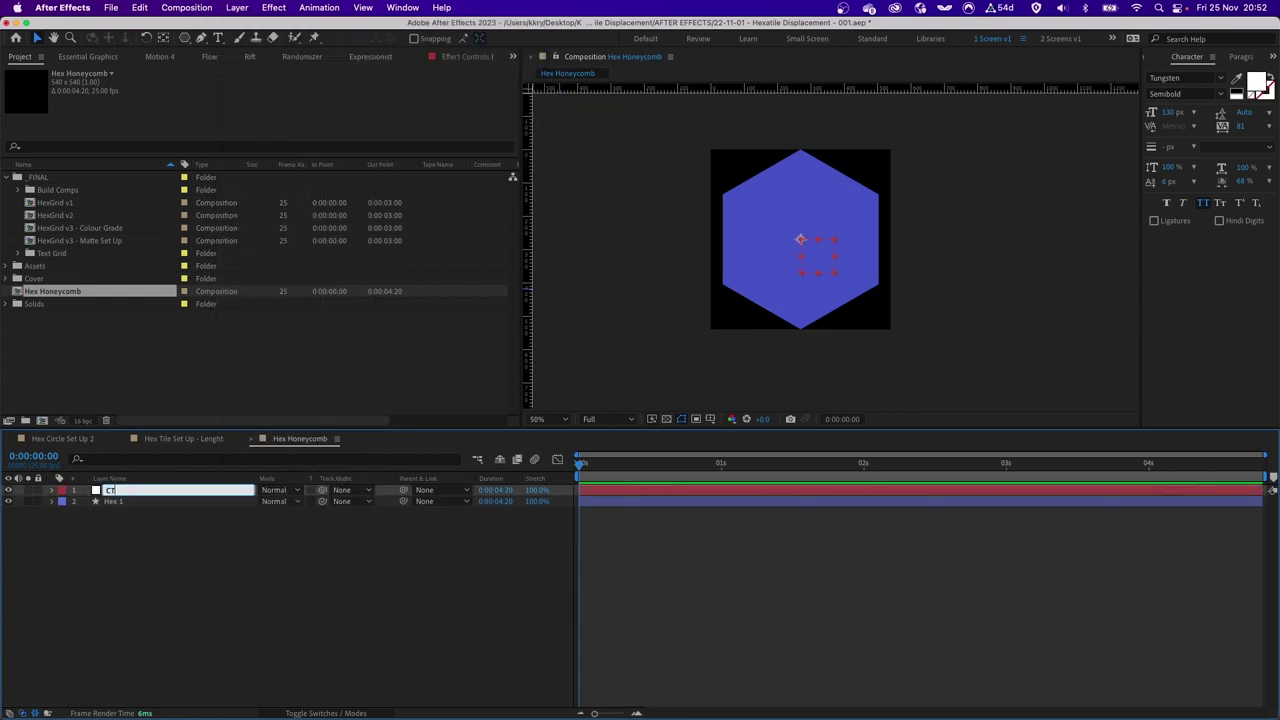
{"action": "type", "text": "RL"}
{"action": "key", "text": "Return"}
- Add three Slider Control effects to the CTRL null and name them hexRadius, hexBorder and hexApothem
{"action": "key", "text": "ctrl+space"}
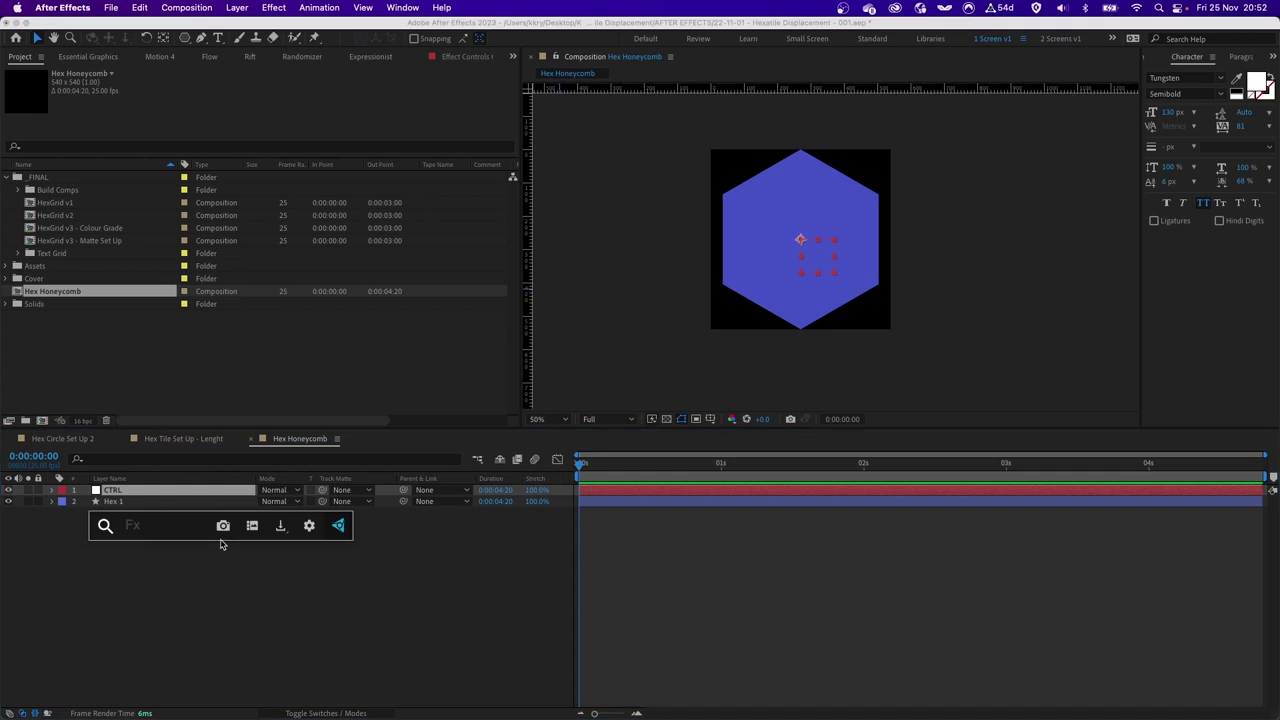
{"action": "type", "text": "slider"}
{"action": "key", "text": "Return"}
{"action": "key", "text": "super+d"}
{"action": "key", "text": "super+d"}
{"action": "left_click", "coordinate": [63, 86]}
{"action": "key", "text": "Return"}
{"action": "type", "text": "hexRadius"}
{"action": "key", "text": "Return"}
{"action": "type", "text": "hexApothem"}
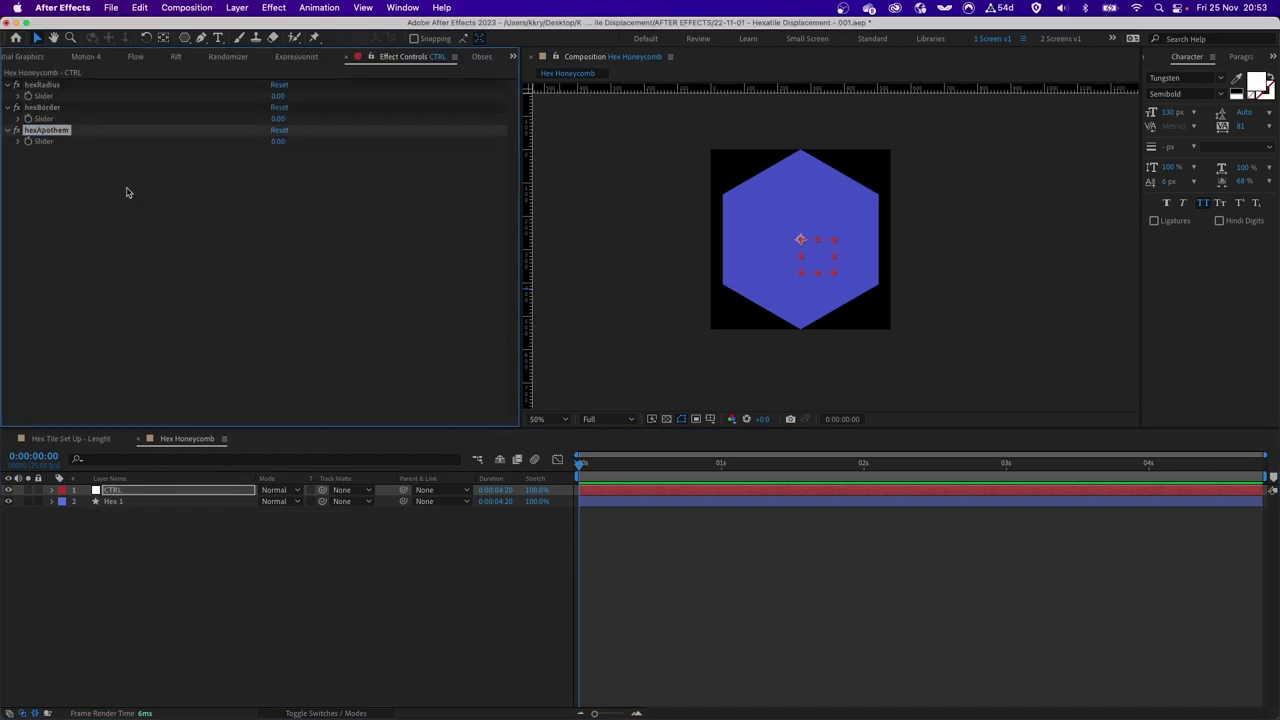
{"action": "key", "text": "Return"}
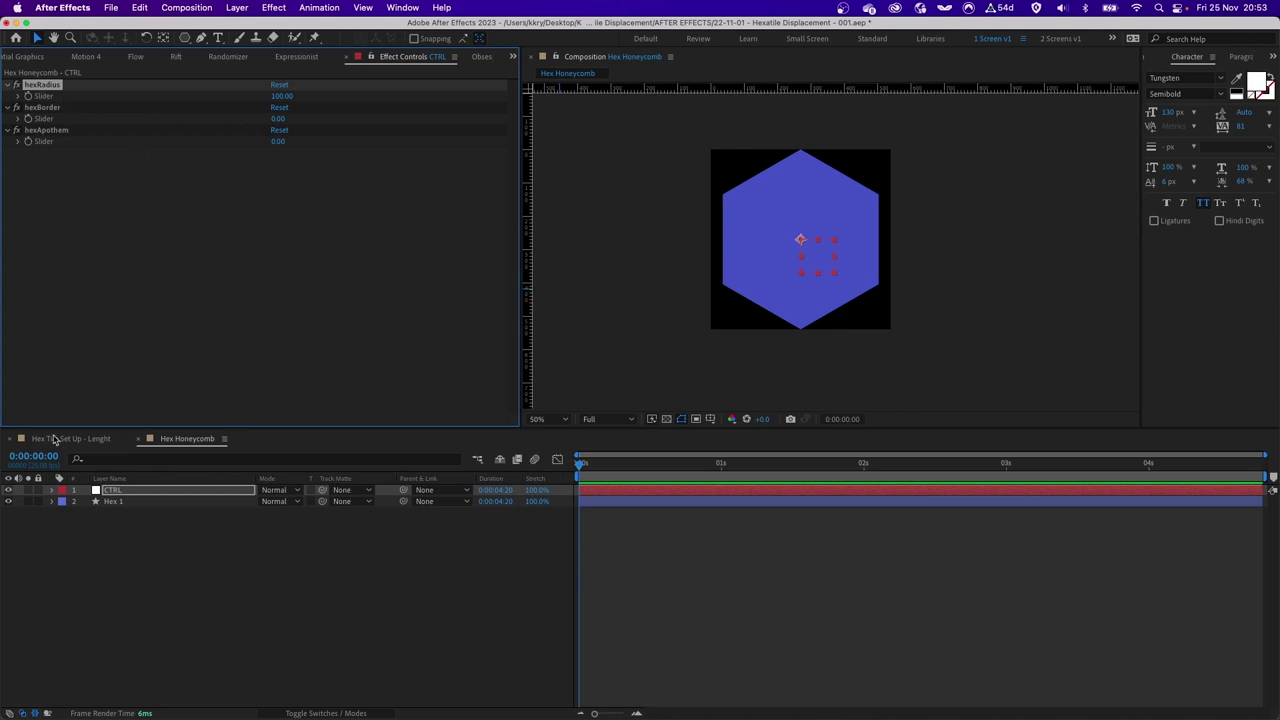
- Link the Hex 1 polygon's outer radius to the hexRadius slider and set that slider to 100
{"action": "left_click", "coordinate": [62, 502]}
{"action": "left_click", "coordinate": [53, 501]}
{"action": "left_click_drag", "start_coordinate": [411, 592], "coordinate": [48, 95]}
{"action": "left_click", "coordinate": [437, 649]}
{"action": "mouse_move", "coordinate": [282, 96]}
{"action": "left_mouse_down"}
{"action": "mouse_move", "coordinate": [323, 106]}
{"action": "mouse_move", "coordinate": [274, 102]}
{"action": "left_mouse_up"}
{"action": "left_click", "coordinate": [274, 100]}
{"action": "type", "text": "100"}
{"action": "key", "text": "Return"}
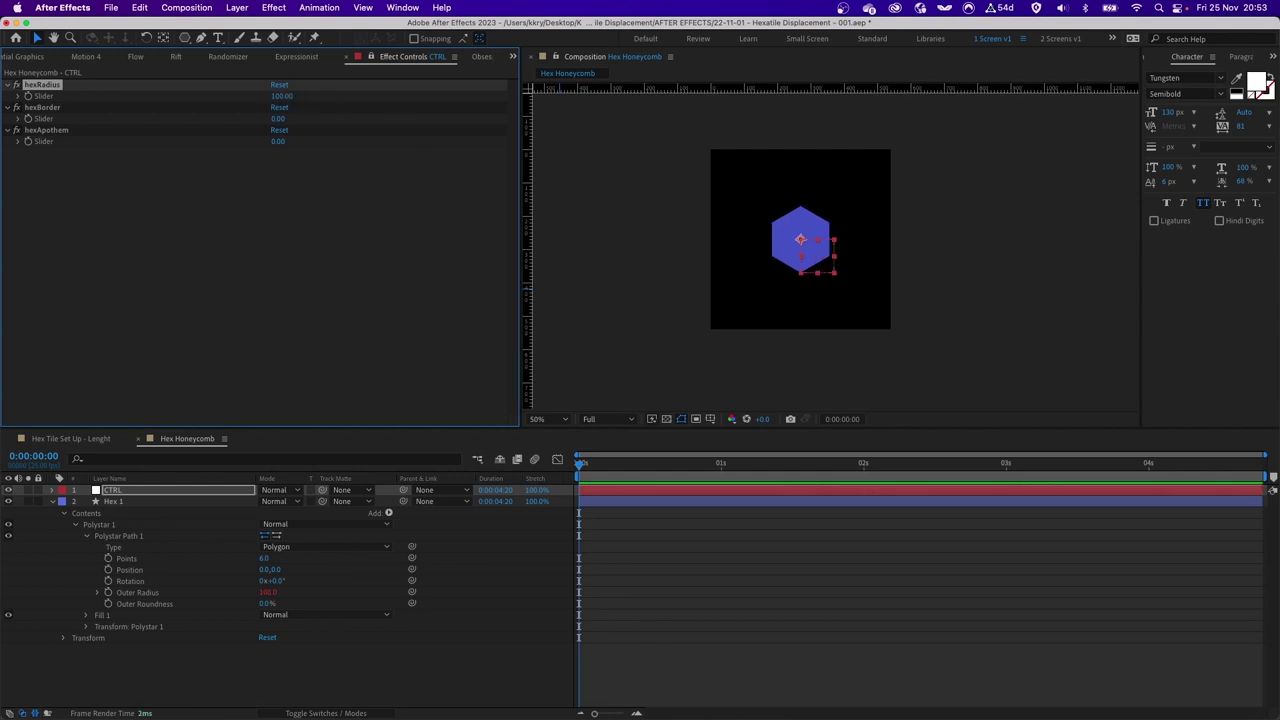
- Reveal the hexRadius and hexApothem sliders on the CTRL layer and link hexApothem to the hexRadius slider
{"action": "key", "text": "/"}
{"action": "left_click", "coordinate": [46, 130]}
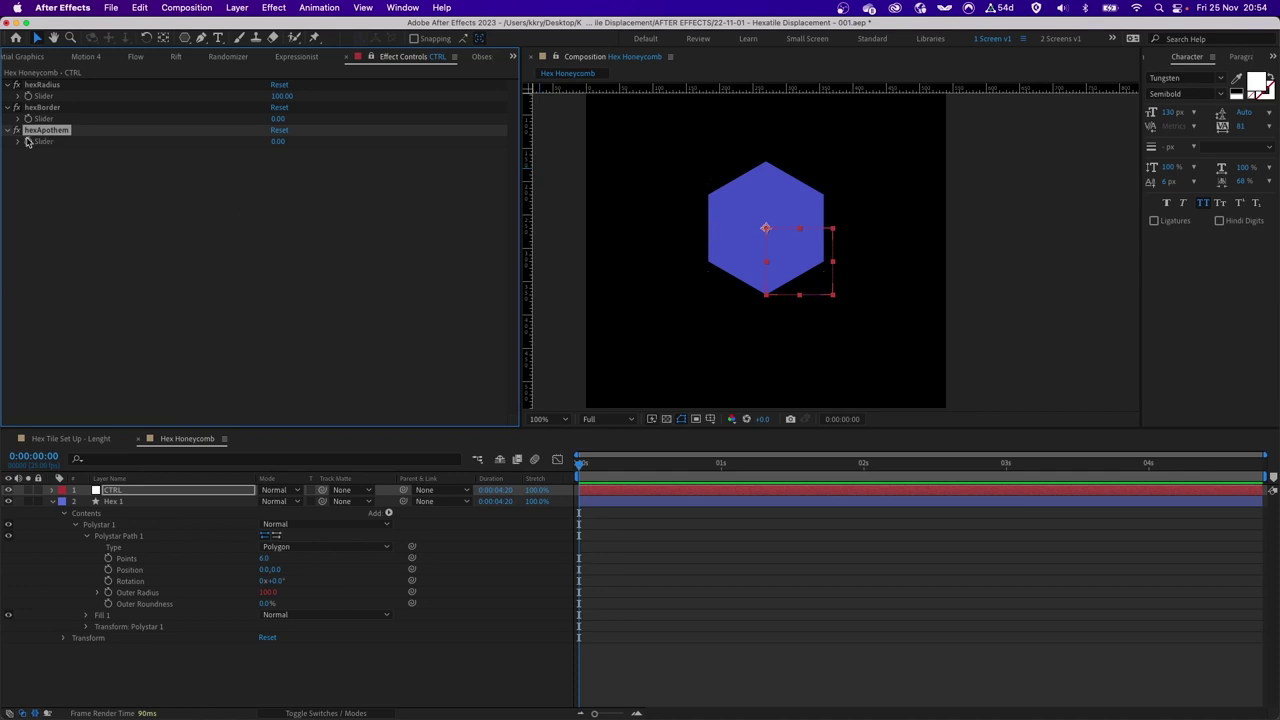
{"action": "left_click", "coordinate": [31, 97]}
{"action": "left_click", "coordinate": [127, 491]}
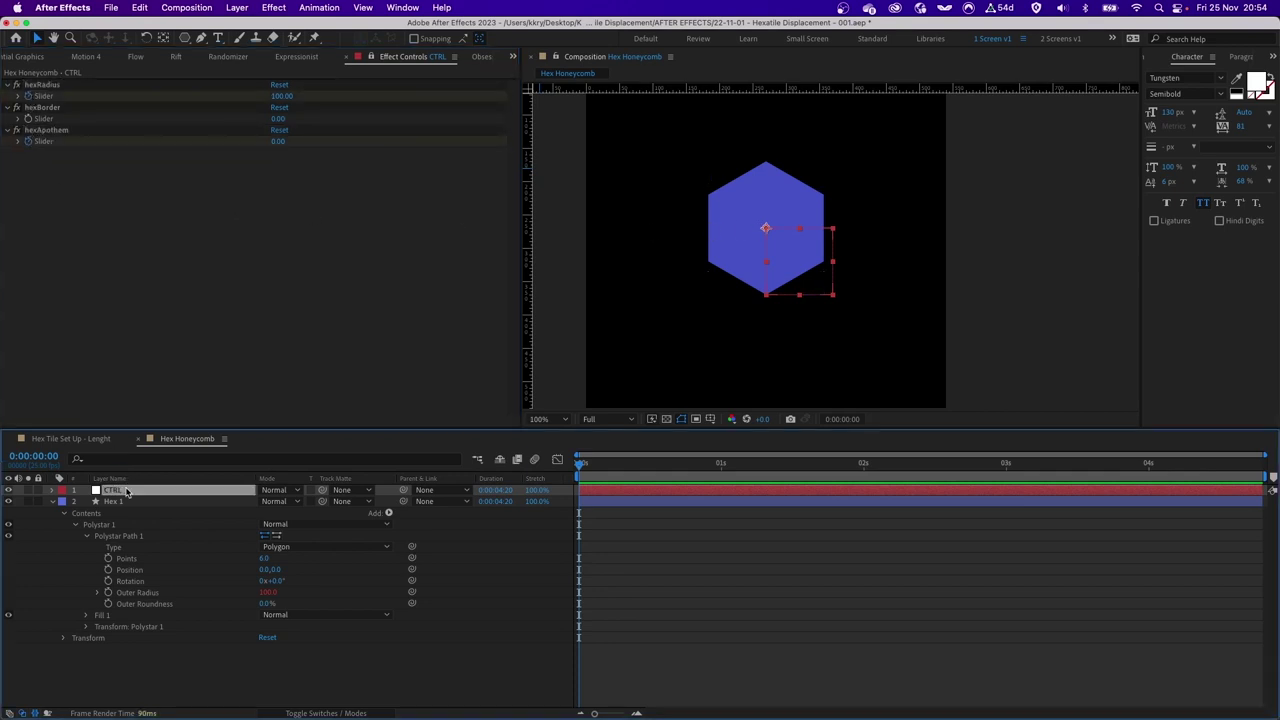
{"action": "key", "text": "u"}
{"action": "left_click_drag", "start_coordinate": [412, 536], "coordinate": [140, 515]}
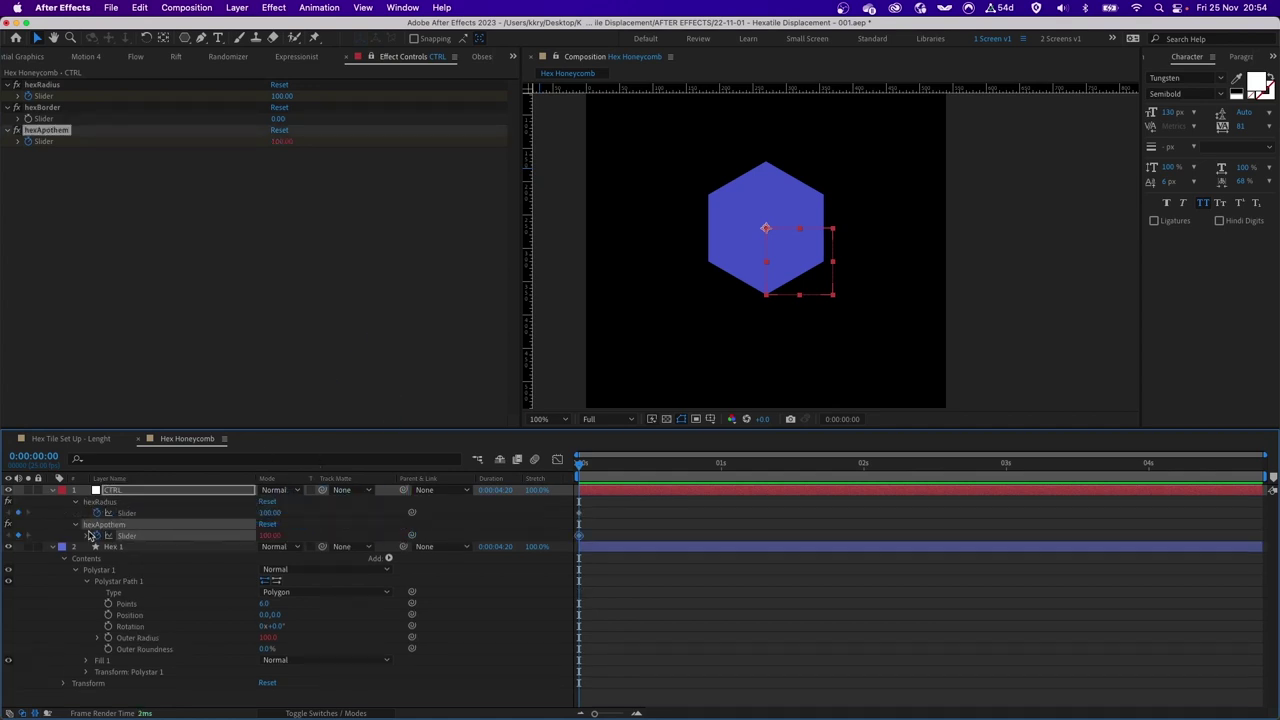
- Edit the hexApothem expression to store the hexRadius slider in a hexRadius variable and compute h = hexRadius * Math.sqrt(3)/2
{"action": "left_click", "coordinate": [297, 57]}
{"action": "left_click", "coordinate": [34, 75]}
{"action": "type", "text": "hexRadius"}
{"action": "type", "text": "="}
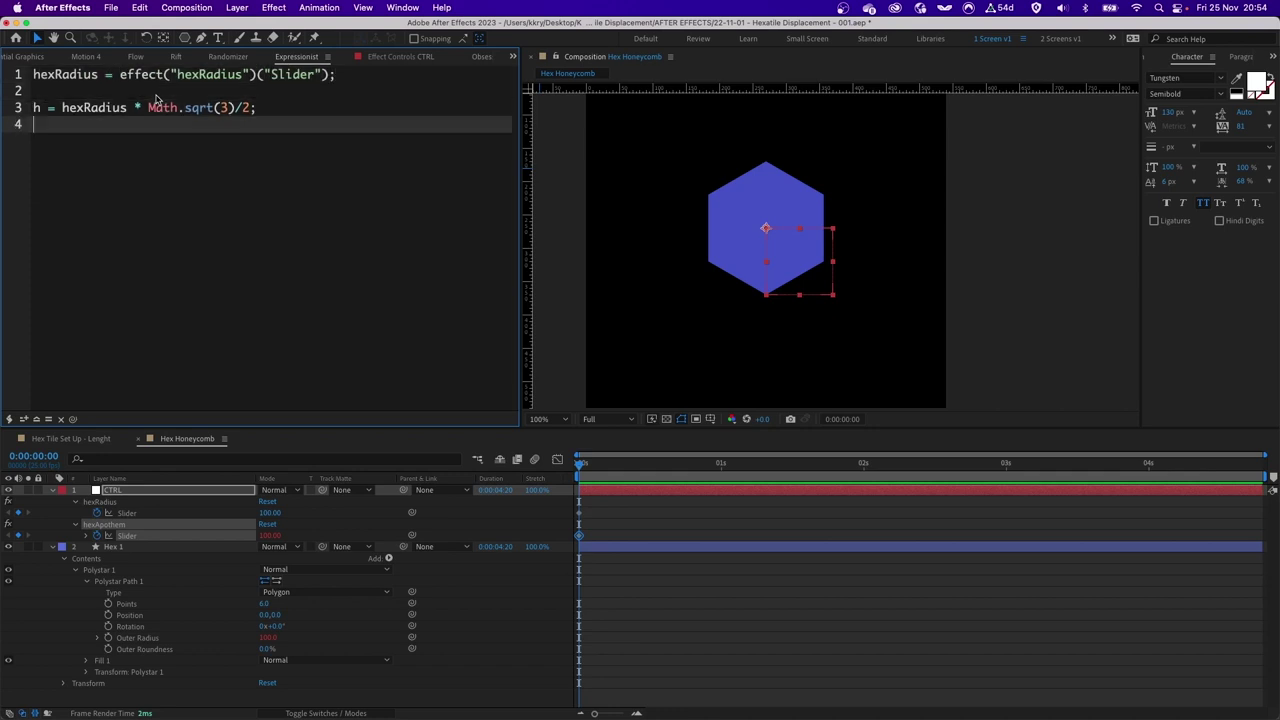
{"action": "key", "text": "Return"}
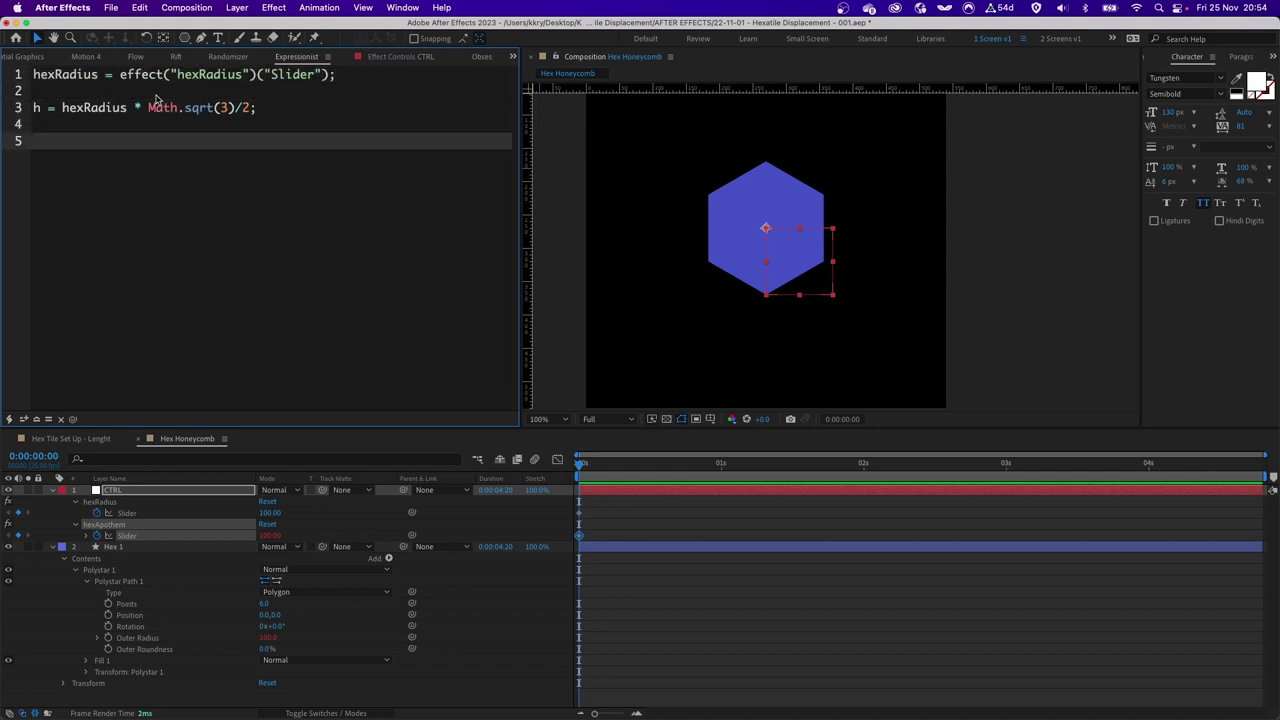
- Compare the hexApothem expression with the apothem formula on the hexagon calculator page in Chrome, and return to After Effects
{"action": "double_click", "coordinate": [55, 77]}
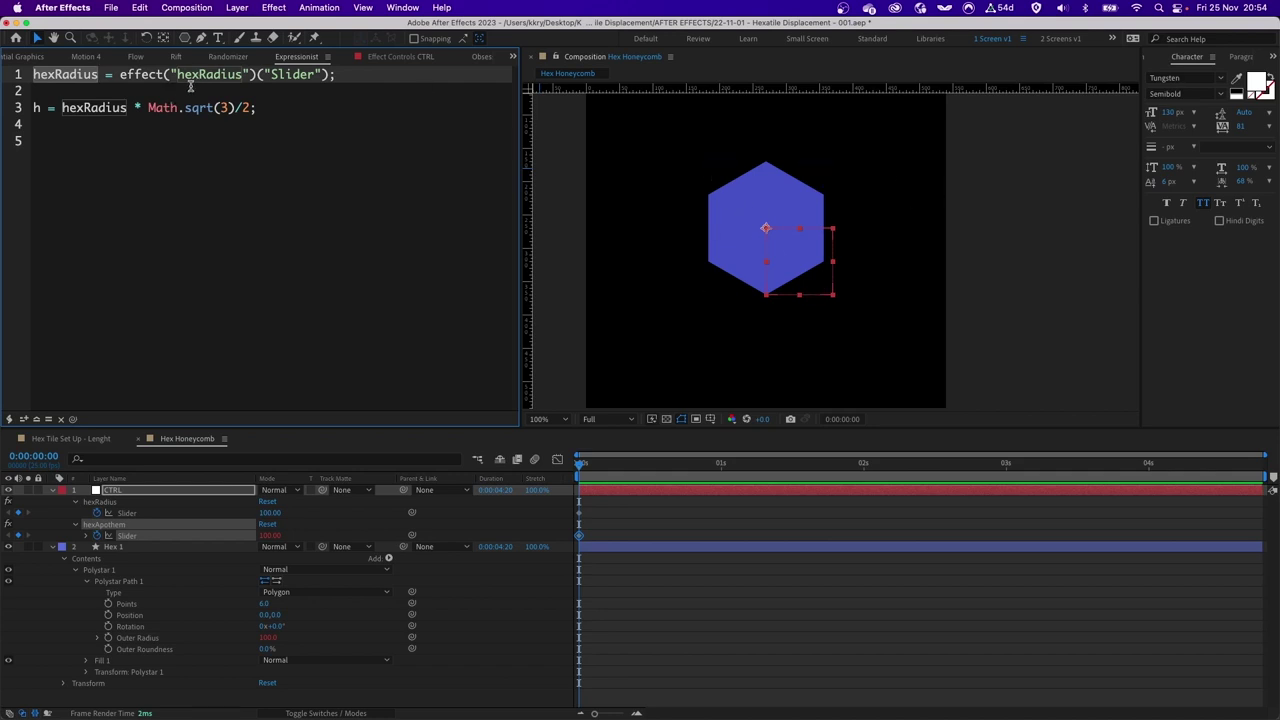
{"action": "left_click_drag", "start_coordinate": [149, 108], "coordinate": [232, 112]}
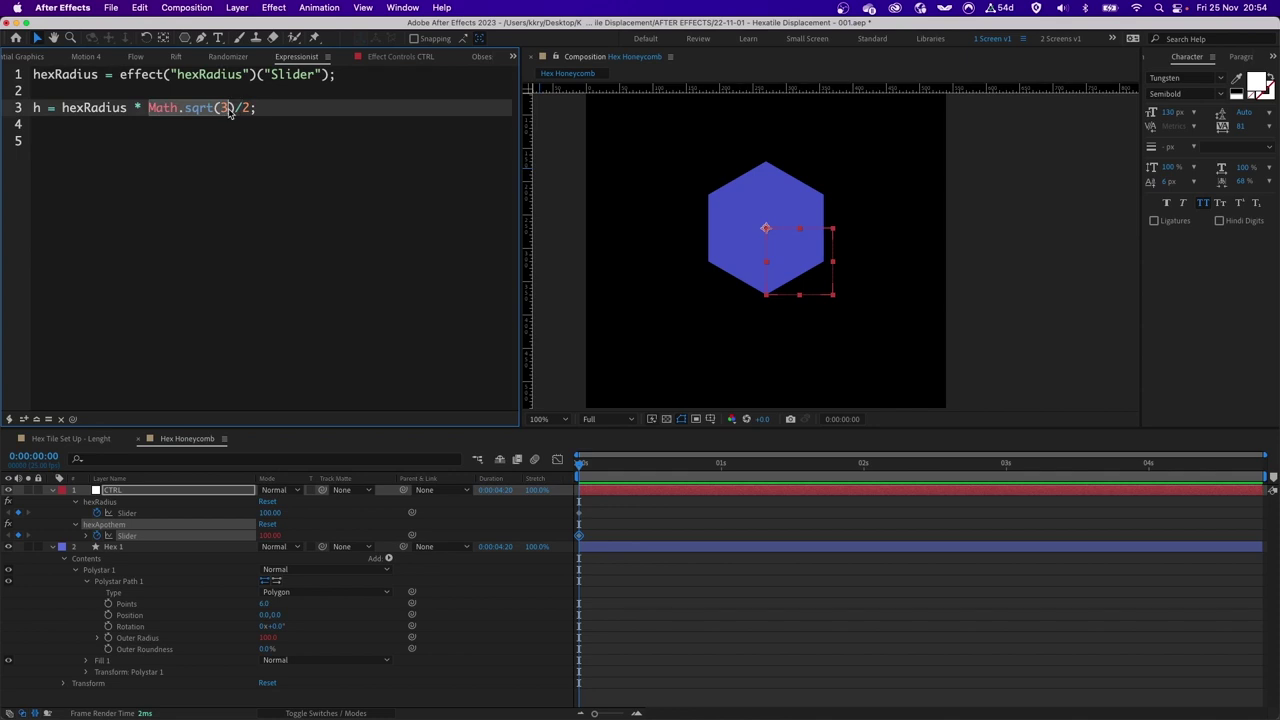
{"action": "left_click", "coordinate": [262, 112]}
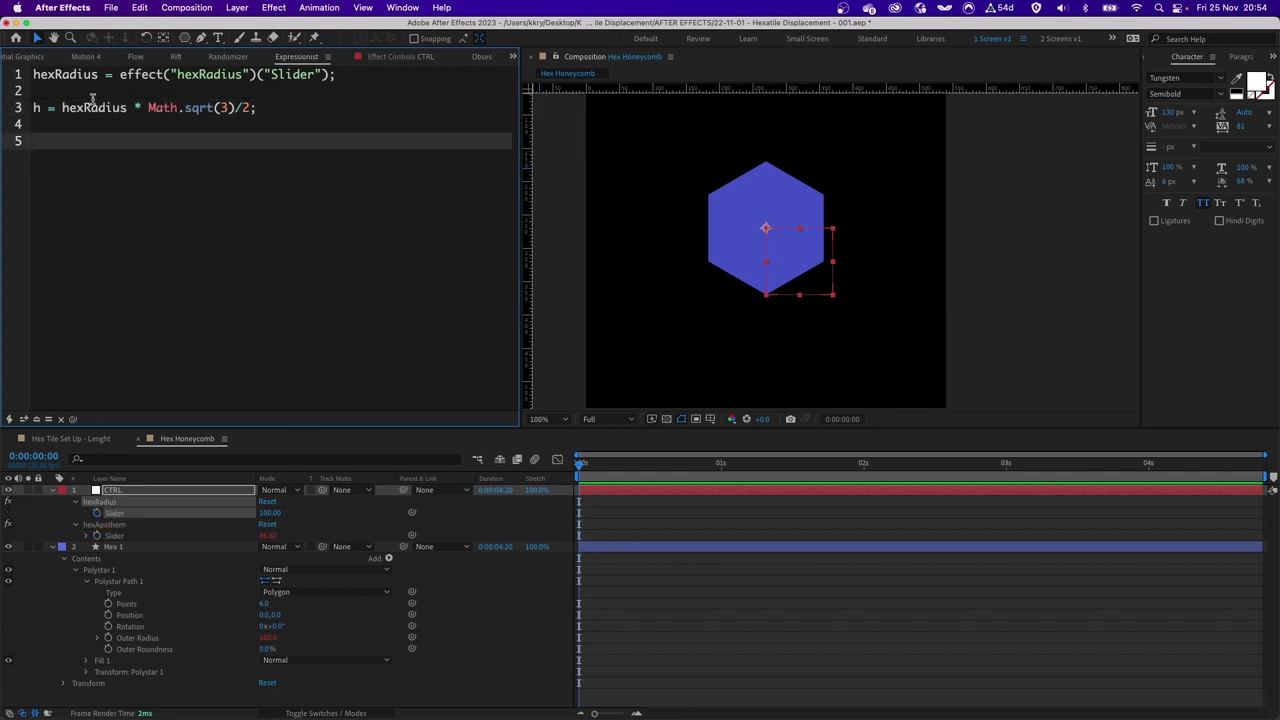
{"action": "left_click_drag", "start_coordinate": [286, 112], "coordinate": [2, 121]}
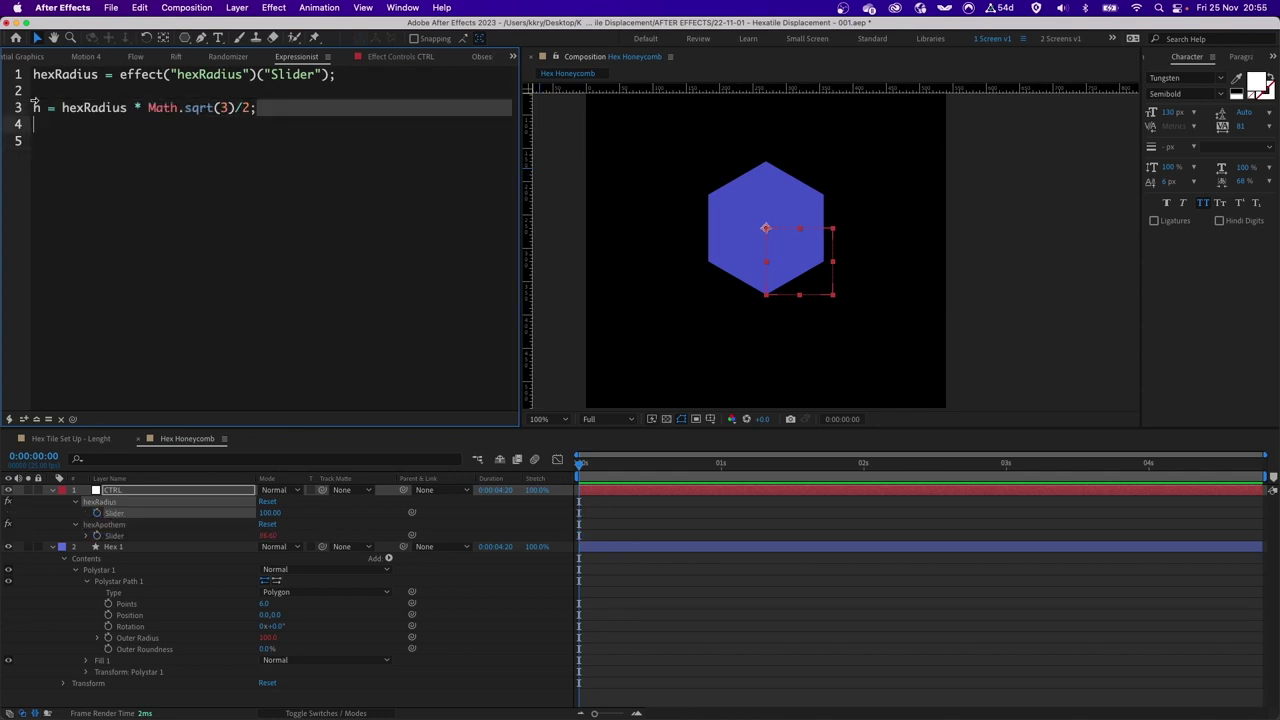
{"action": "left_click", "coordinate": [34, 104]}
{"action": "key", "text": "super+Tab"}
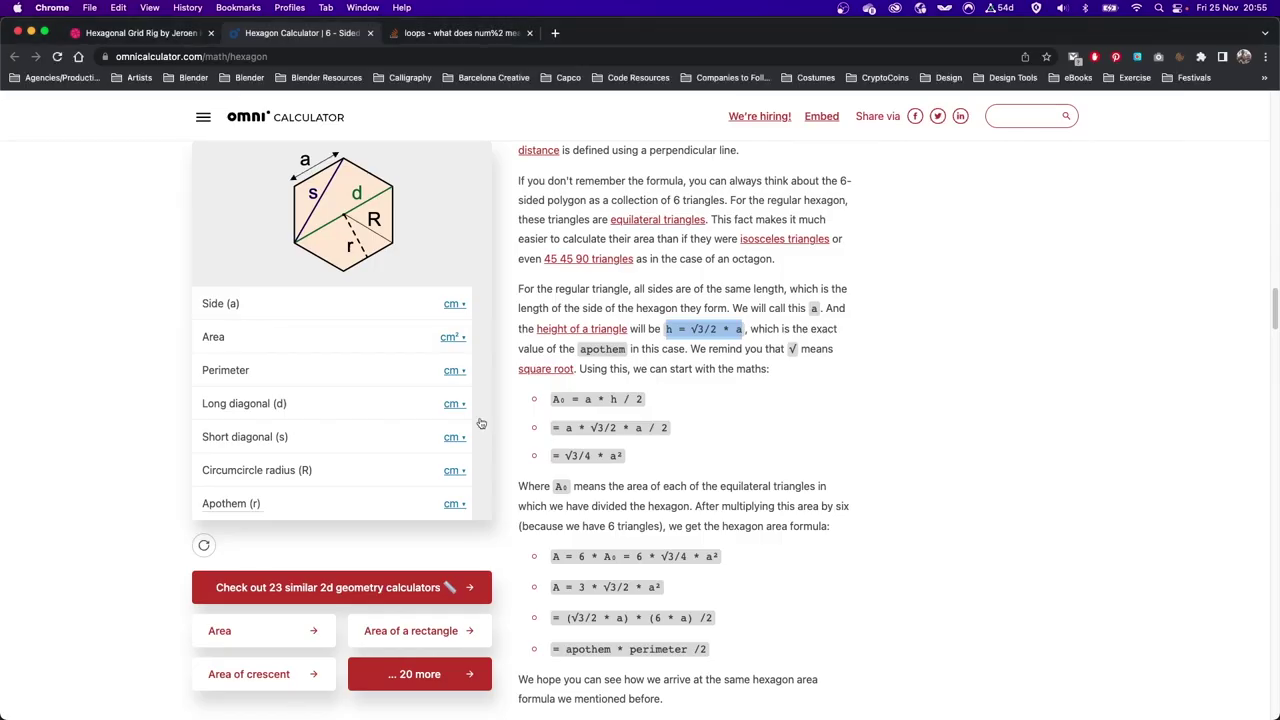
{"action": "left_click", "coordinate": [651, 404]}
{"action": "left_click_drag", "start_coordinate": [666, 332], "coordinate": [747, 329]}
{"action": "key", "text": "super+Tab"}
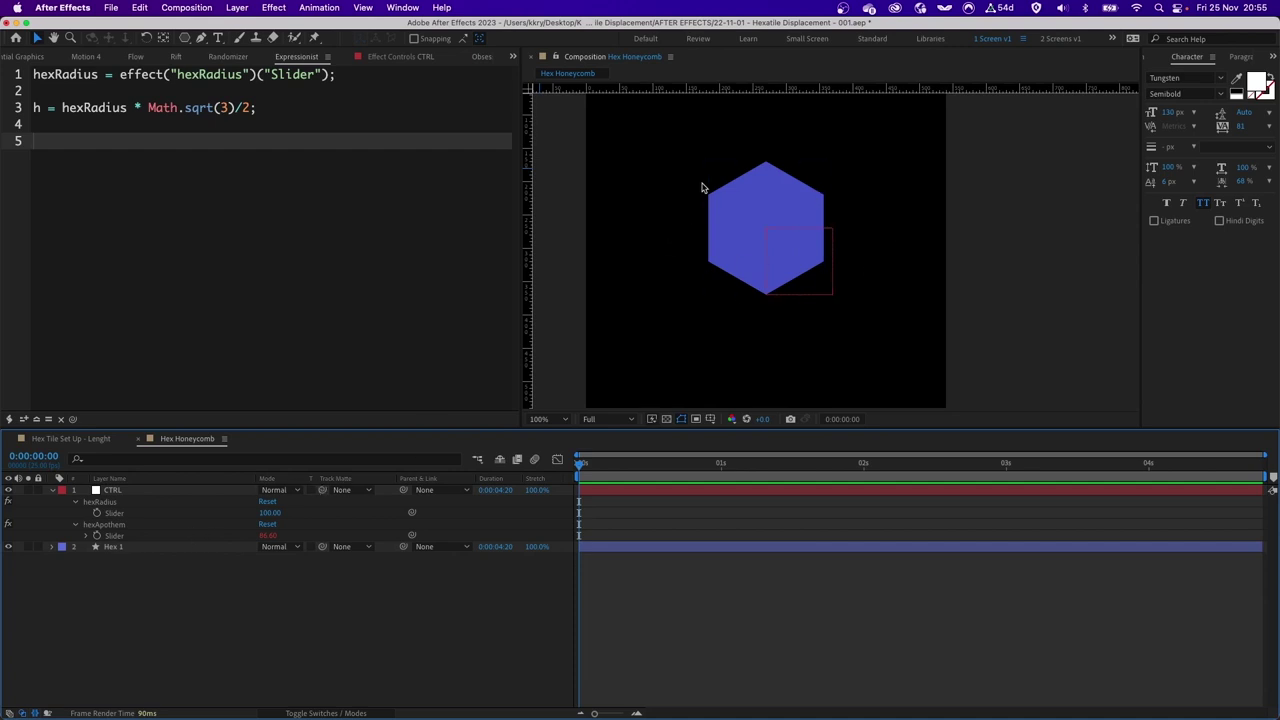
- Move the Hex 1 hexagon away from the CTRL null toward the composition's upper-left area
{"action": "key", "text": "comma"}
{"action": "key", "text": "comma"}
{"action": "left_click_drag", "start_coordinate": [788, 235], "coordinate": [734, 220]}
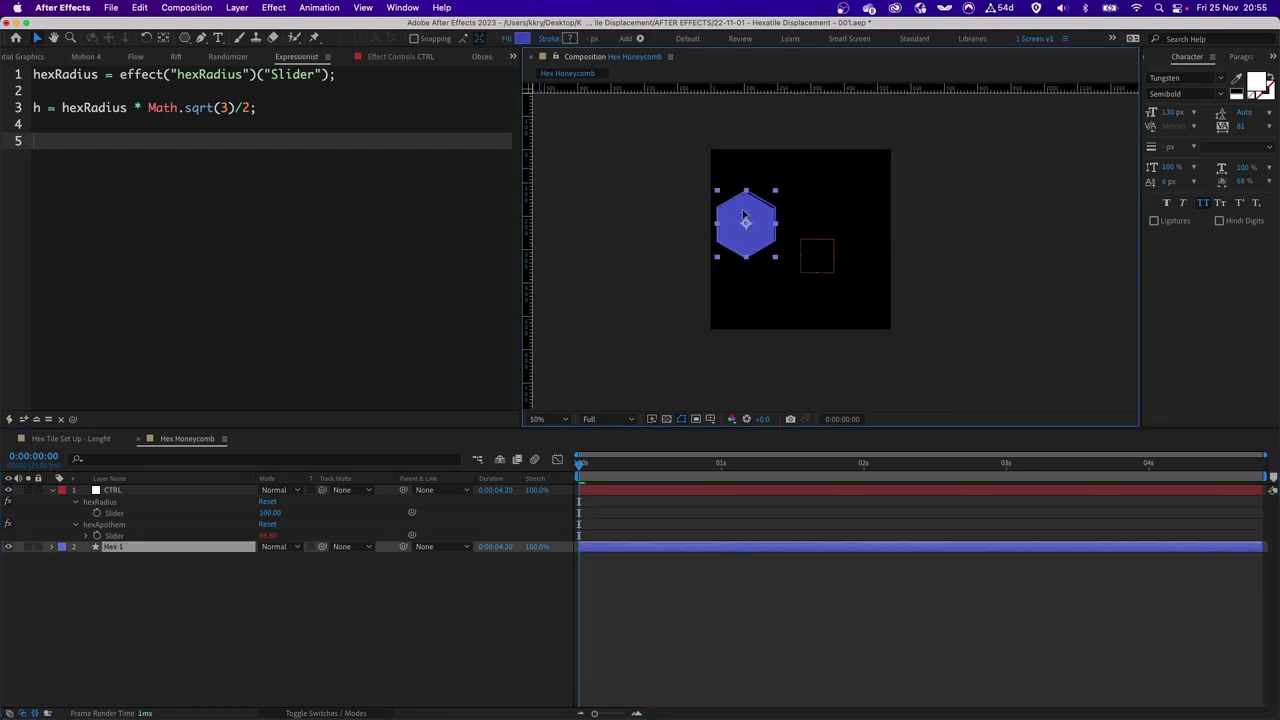
{"action": "left_click", "coordinate": [800, 241]}
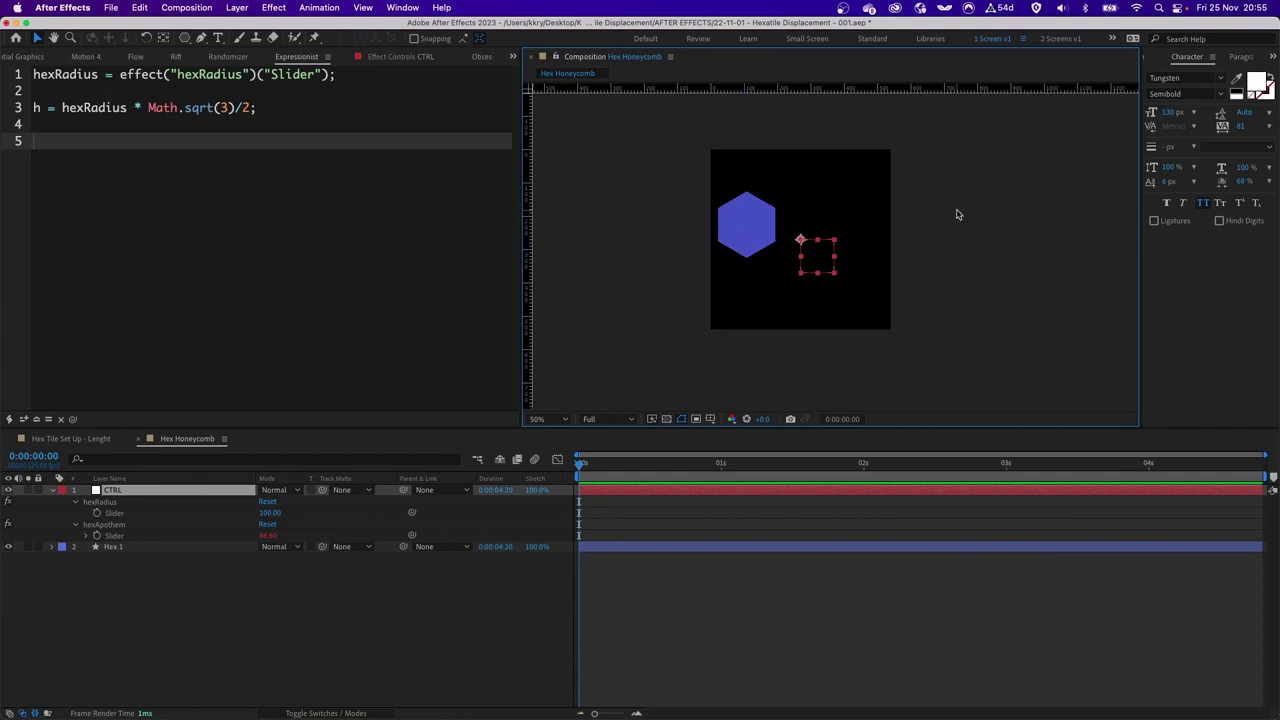
{"action": "left_click", "coordinate": [915, 220]}
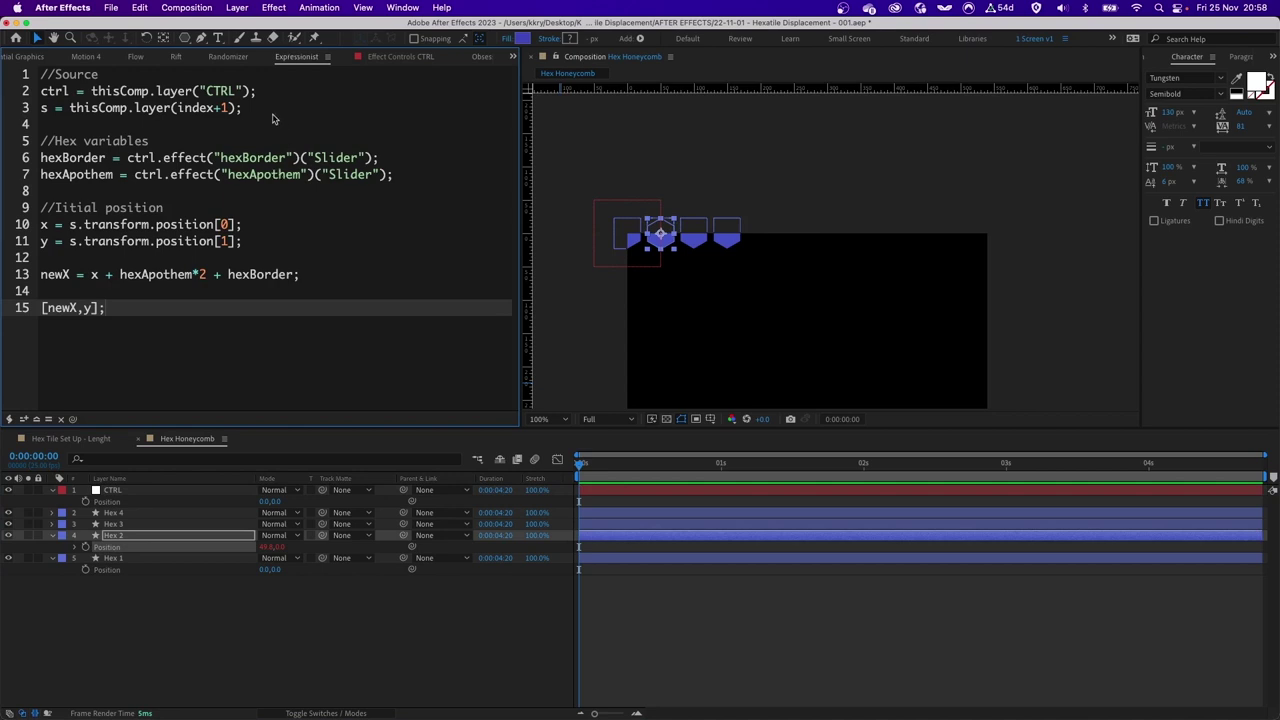
- Examine the source and hex variable lines of the Hex 2 position expression and the hexRadius, hexBorder and hexApothem effects on CTRL
{"action": "left_click_drag", "start_coordinate": [254, 110], "coordinate": [40, 92]}
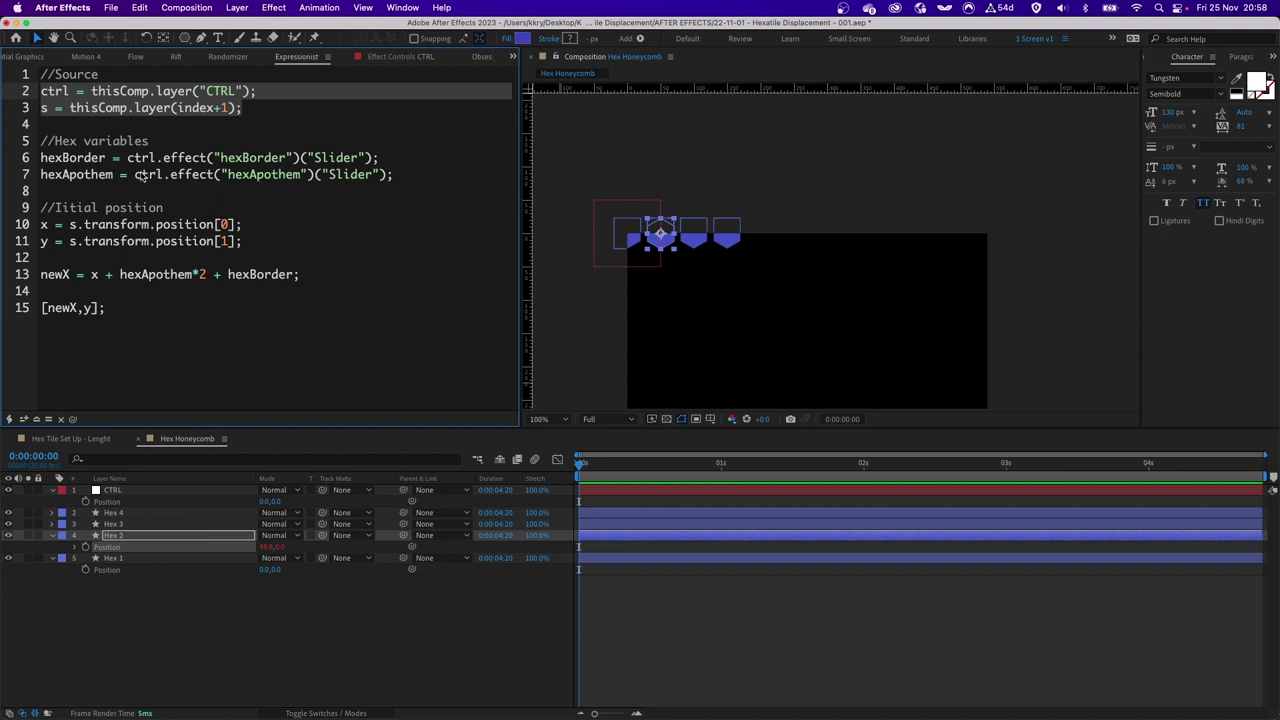
{"action": "left_click", "coordinate": [116, 190]}
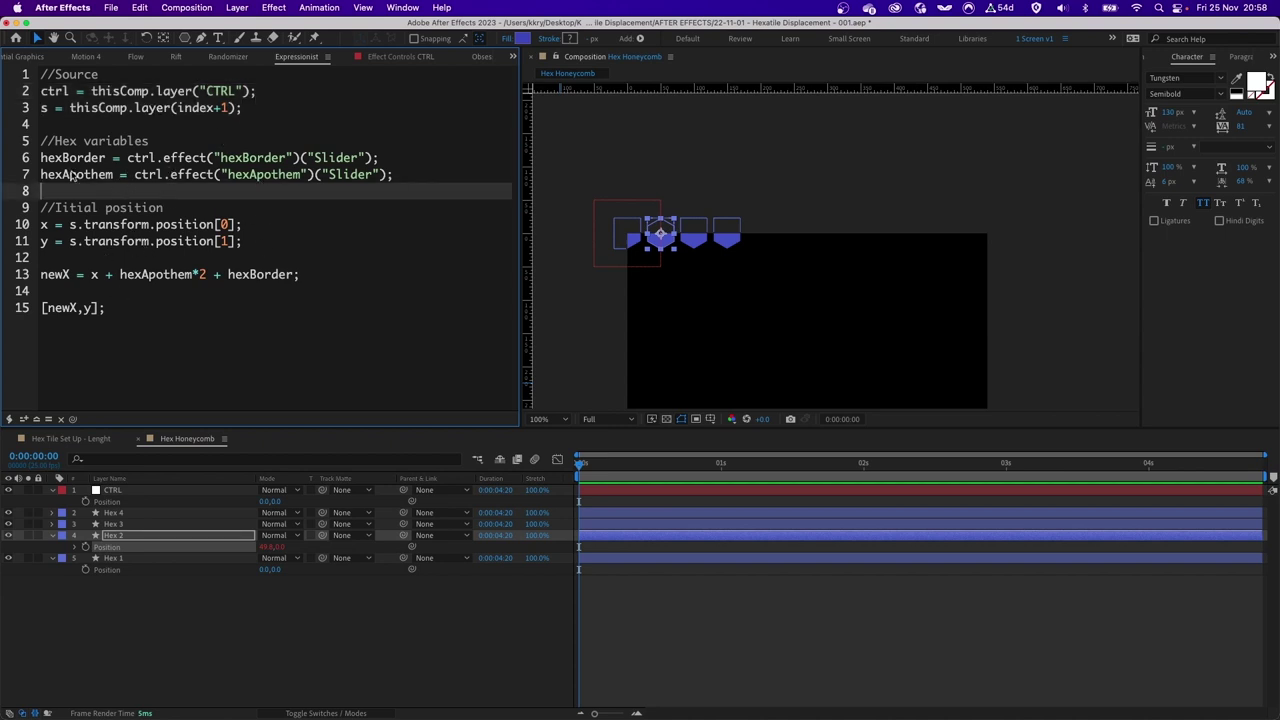
{"action": "left_click", "coordinate": [53, 490]}
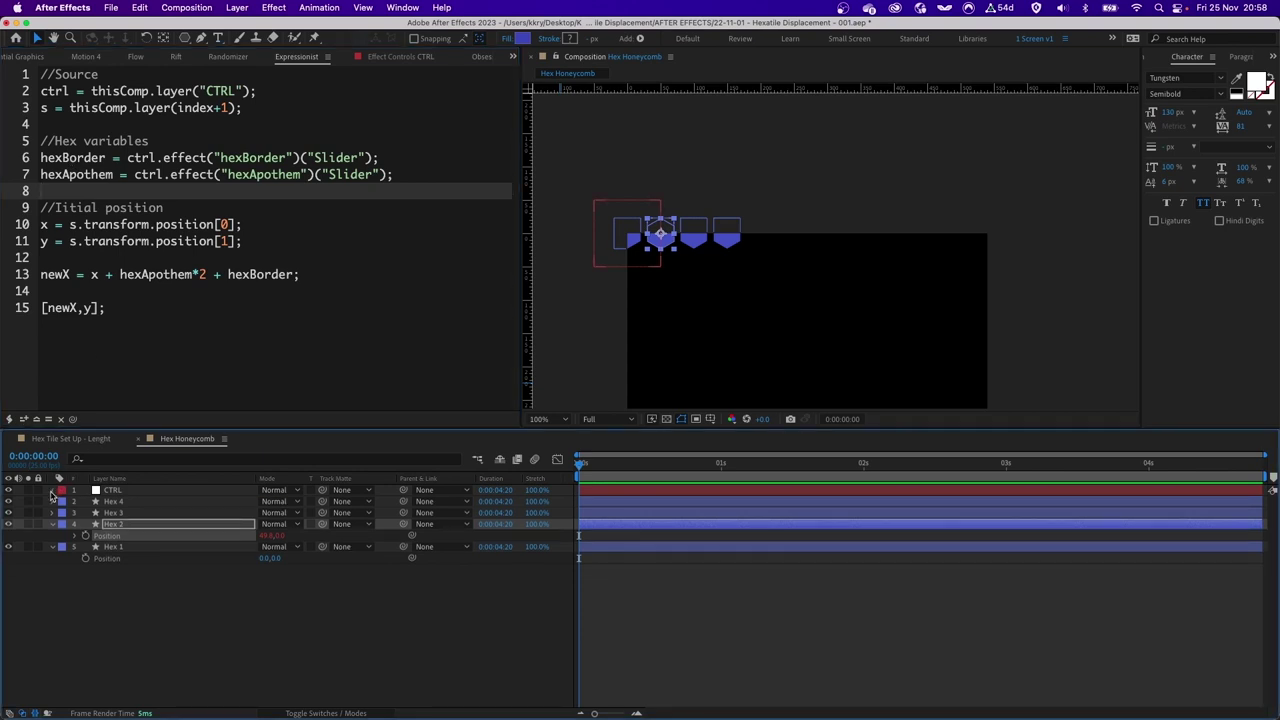
{"action": "left_click", "coordinate": [104, 519]}
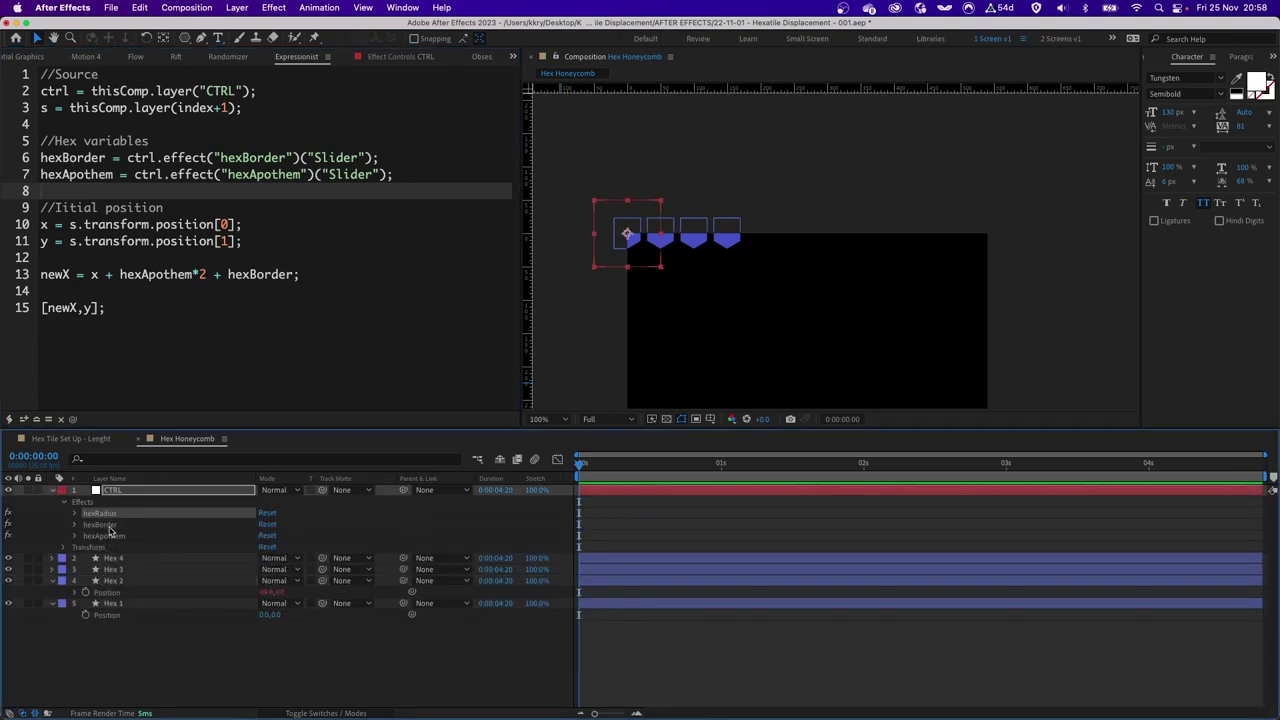
{"action": "left_click", "coordinate": [112, 527]}
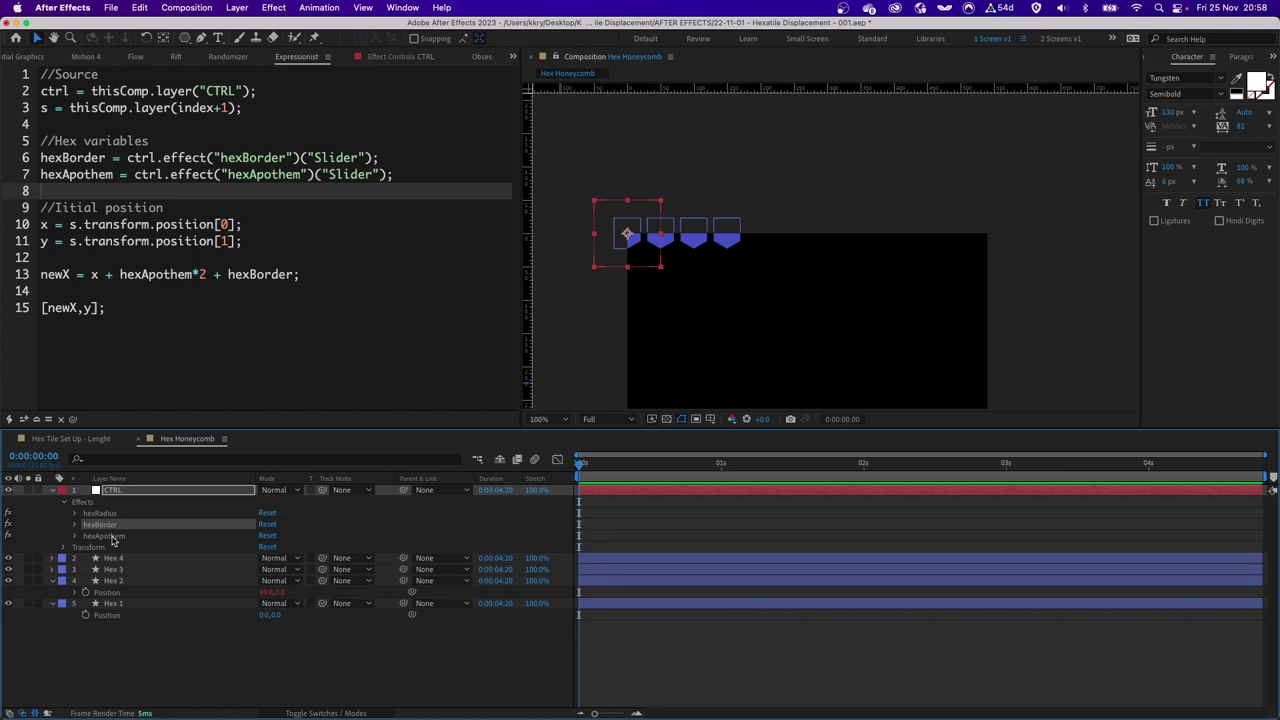
{"action": "left_click", "coordinate": [113, 537]}
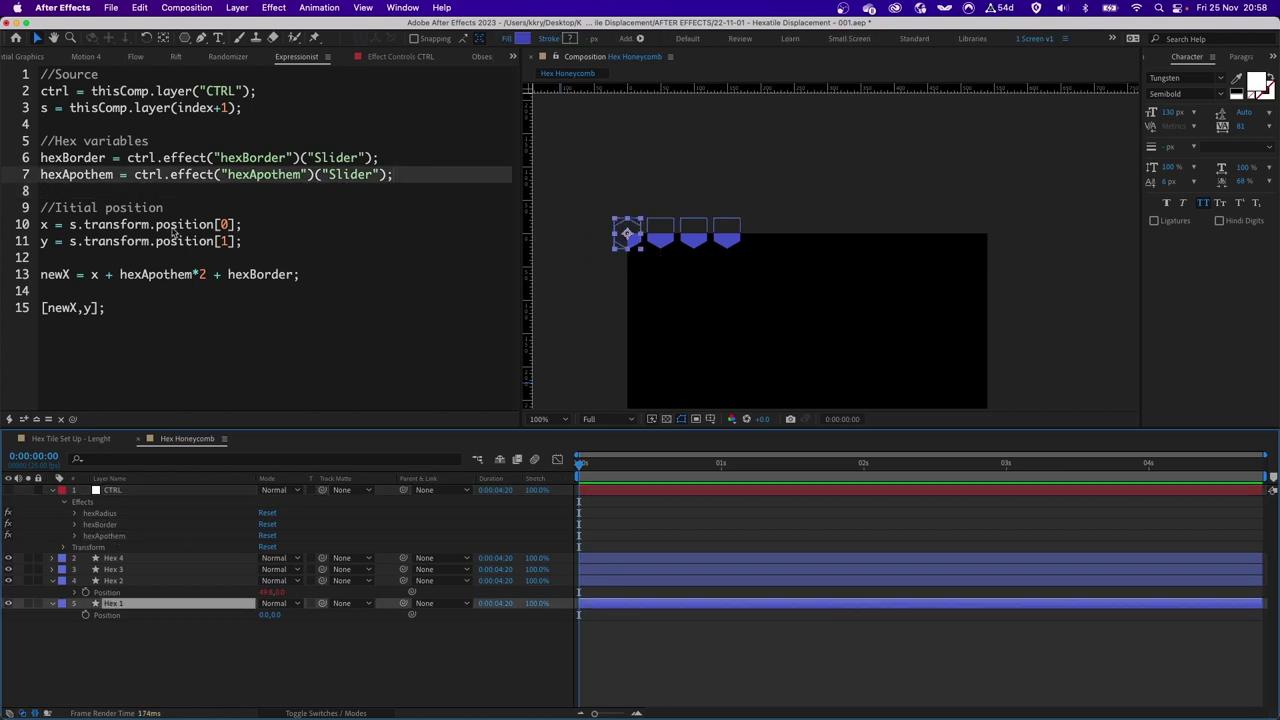
- Examine the position[0] and layer(index+1) references against the stacking order of the Hex 2, Hex 3 and Hex 4 layers
{"action": "left_click_drag", "start_coordinate": [256, 225], "coordinate": [79, 227]}
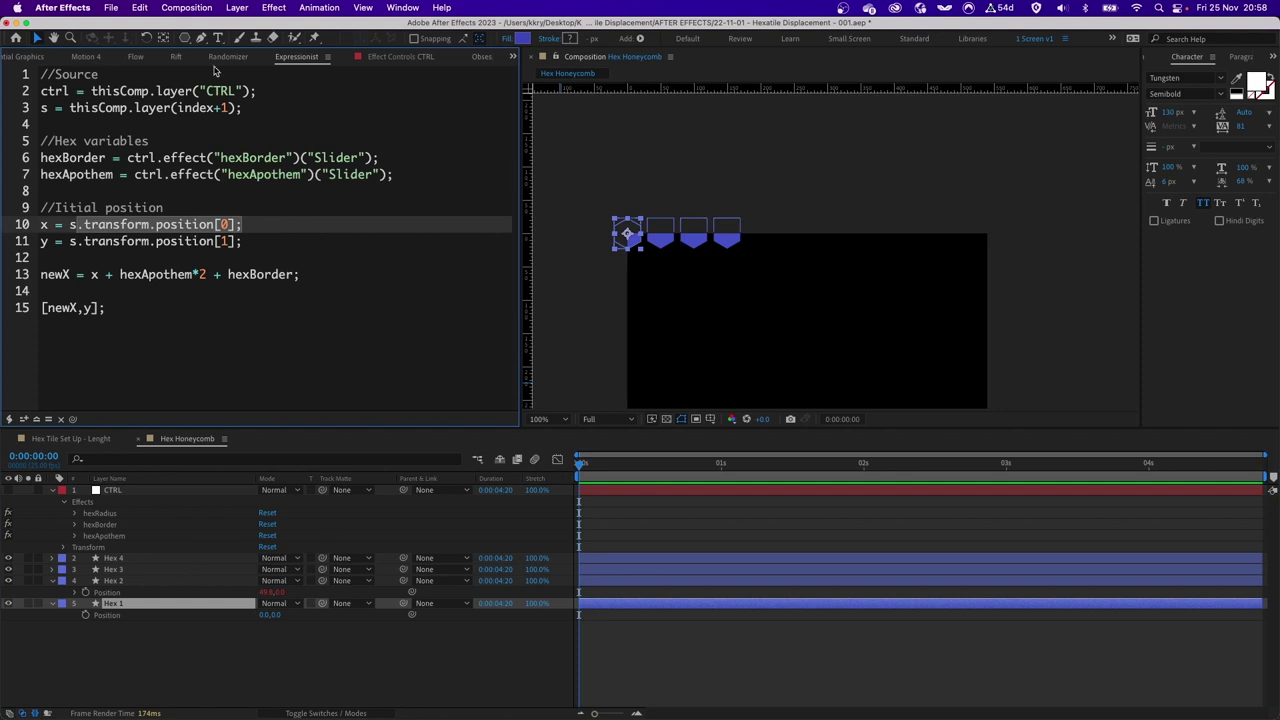
{"action": "left_click", "coordinate": [219, 109]}
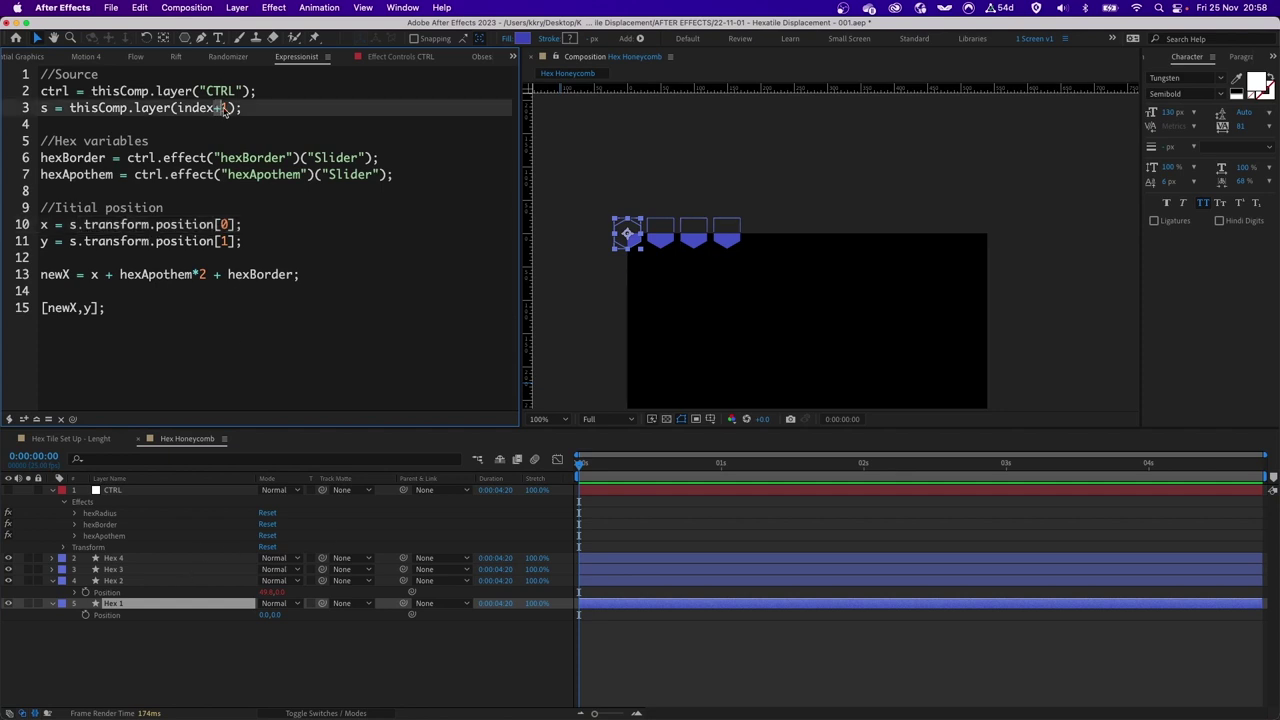
{"action": "left_click", "coordinate": [112, 581]}
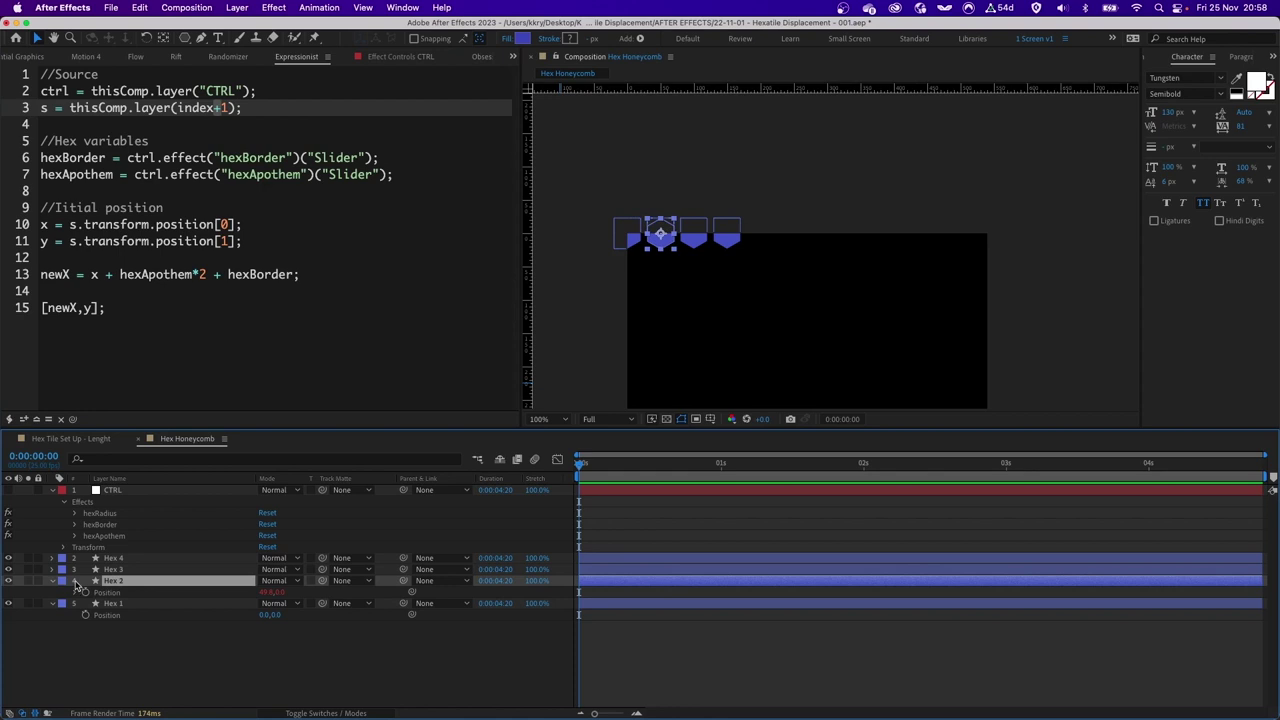
{"action": "left_click", "coordinate": [115, 569]}
{"action": "left_click", "coordinate": [114, 581]}
{"action": "left_click", "coordinate": [118, 558]}
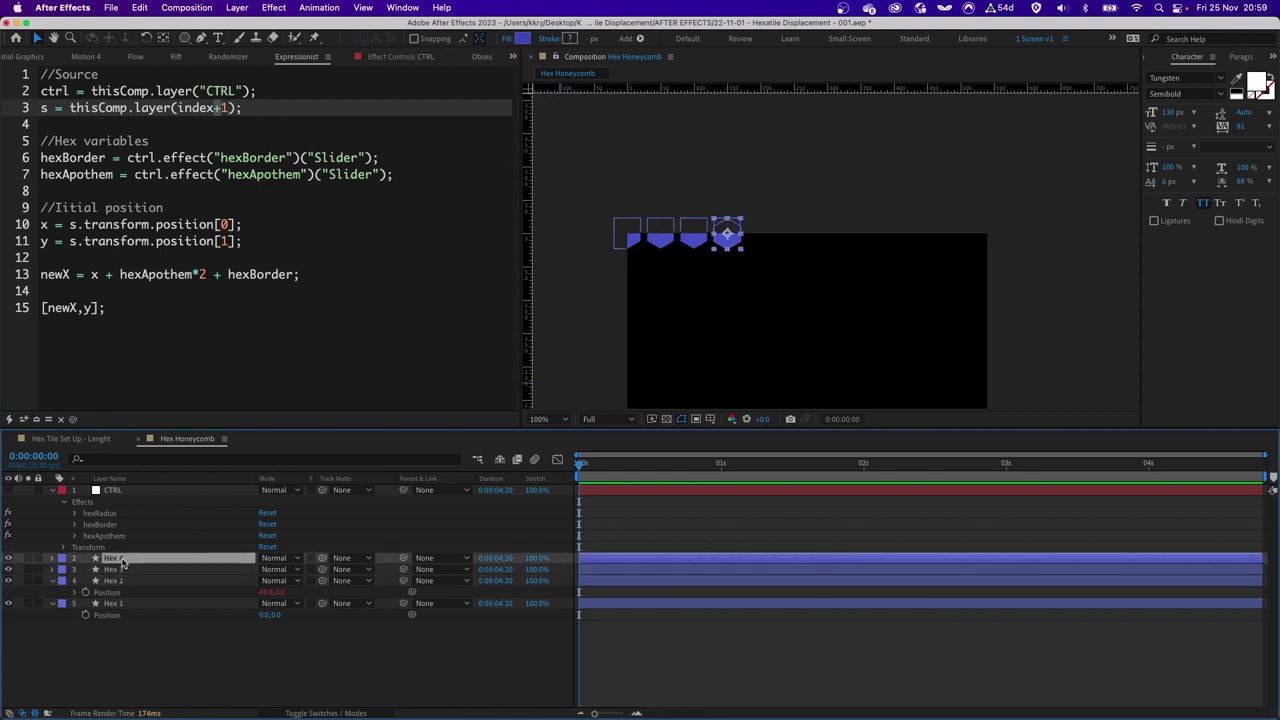
- Duplicate the Hex 4 layer three times to extend the row of hexagons
{"action": "scroll", "coordinate": [810, 185], "scroll_direction": "up", "scroll_amount": 3}
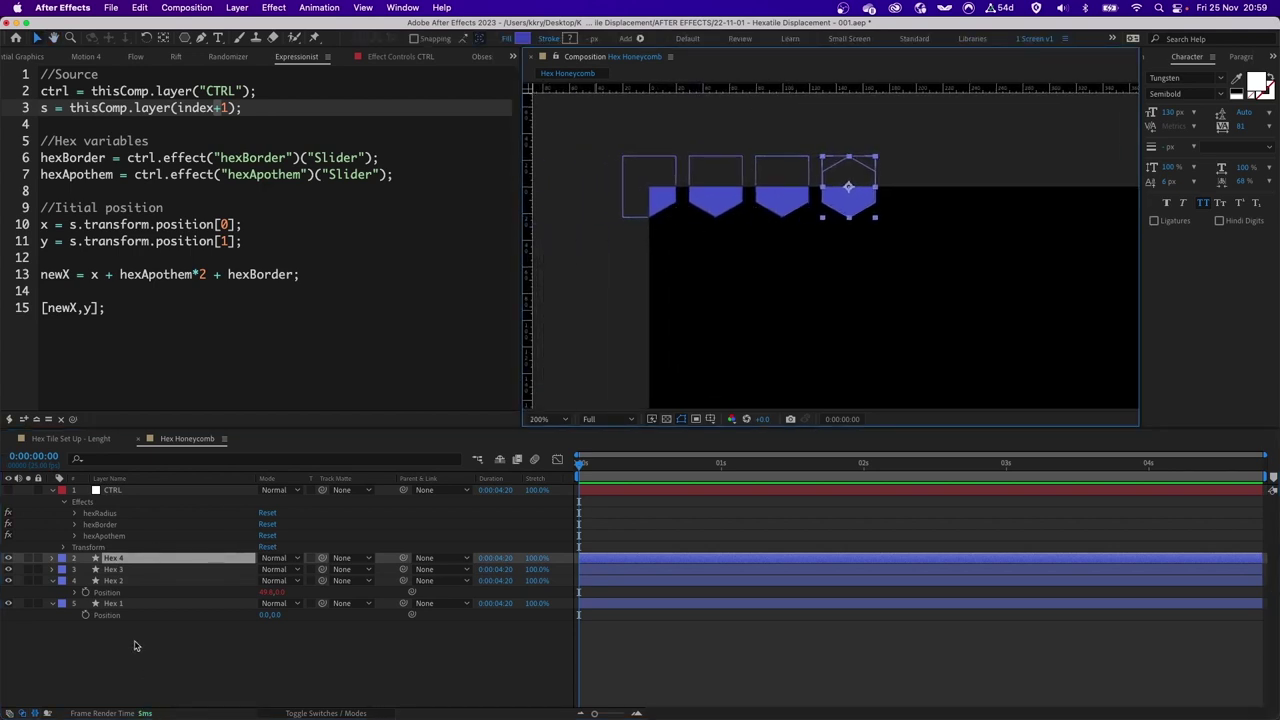
{"action": "left_click", "coordinate": [961, 157]}
{"action": "left_click", "coordinate": [850, 200]}
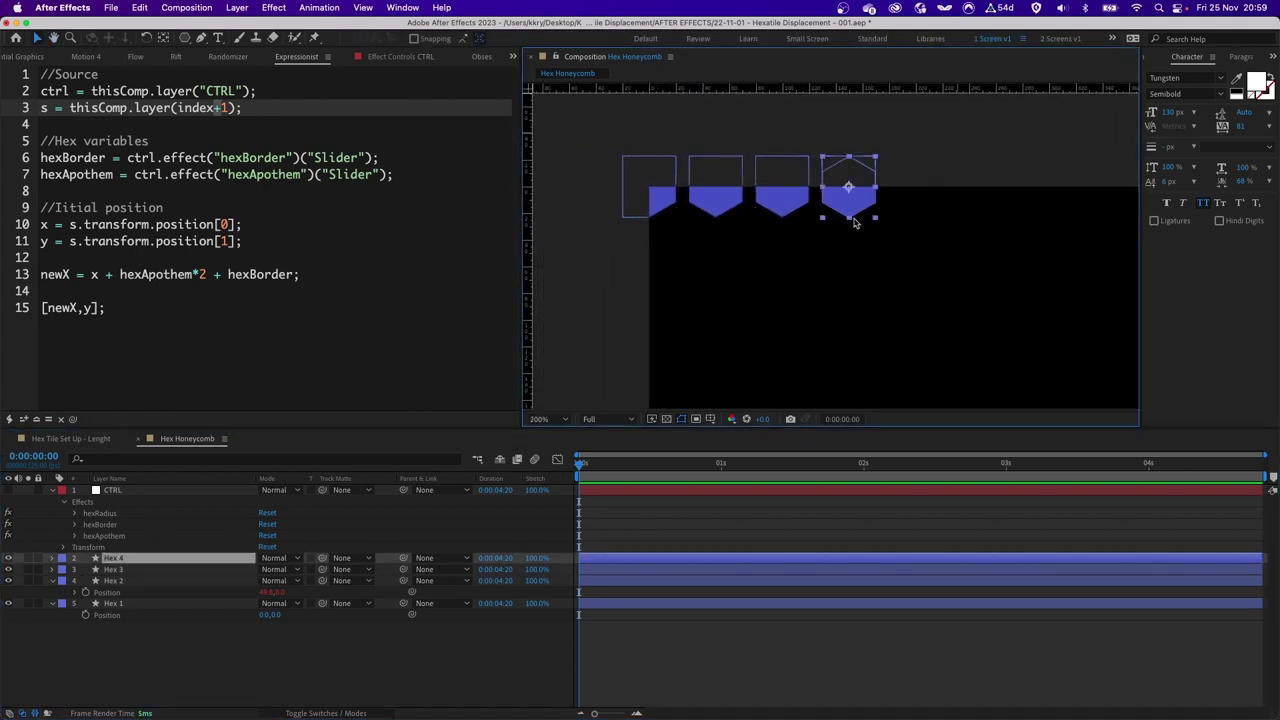
{"action": "key", "text": "ctrl+d"}
{"action": "key", "text": "ctrl+d"}
{"action": "key", "text": "ctrl+d"}
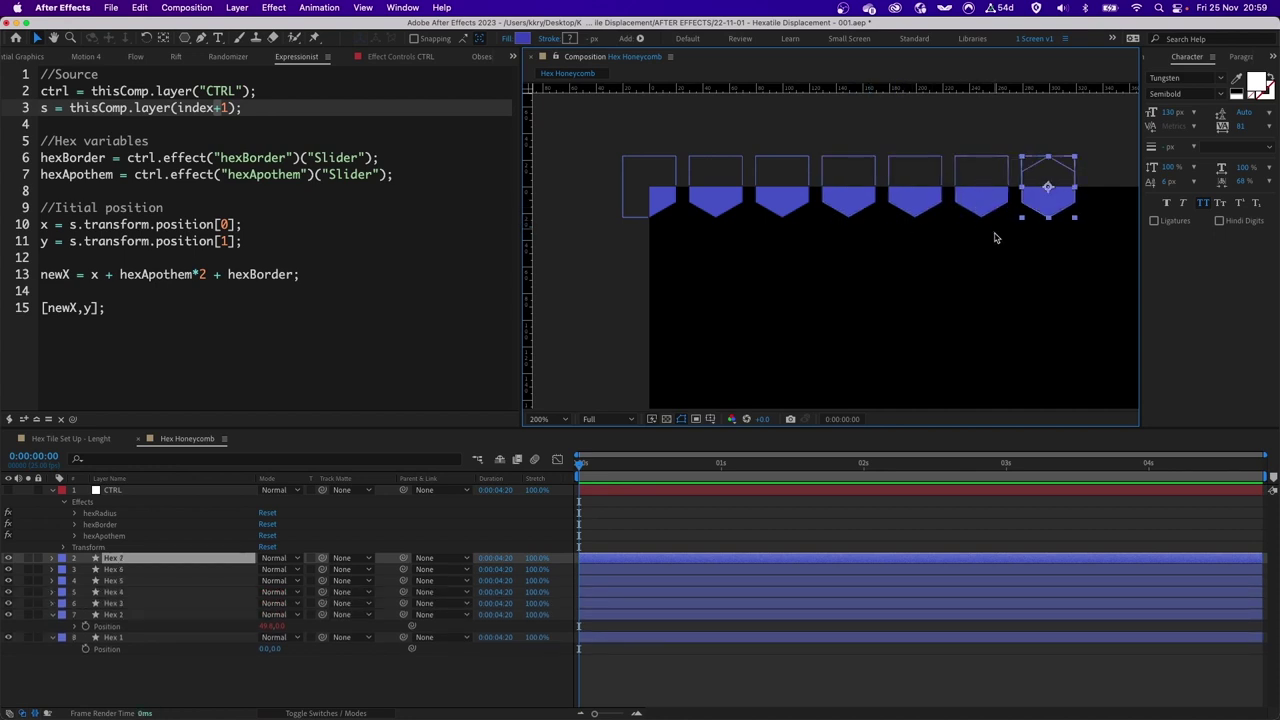
{"action": "left_click_drag", "start_coordinate": [1015, 237], "coordinate": [907, 259]}
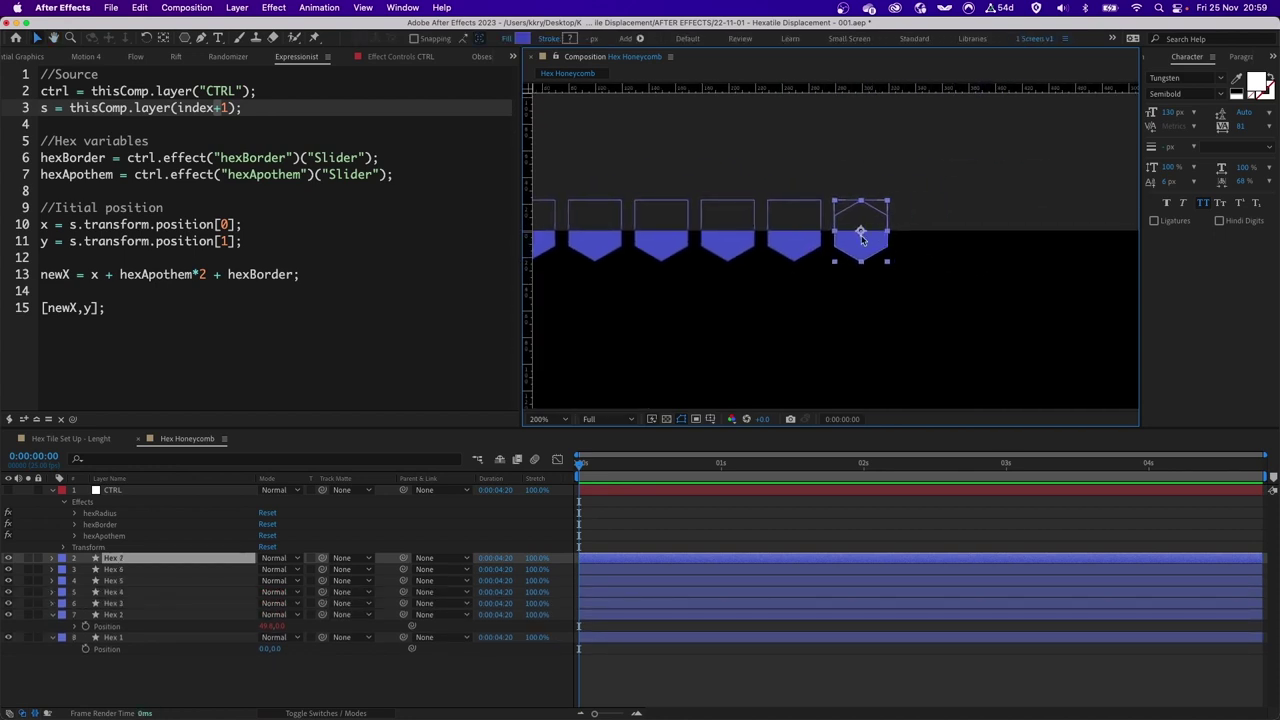
{"action": "scroll", "coordinate": [832, 250], "scroll_direction": "down", "scroll_amount": 1}
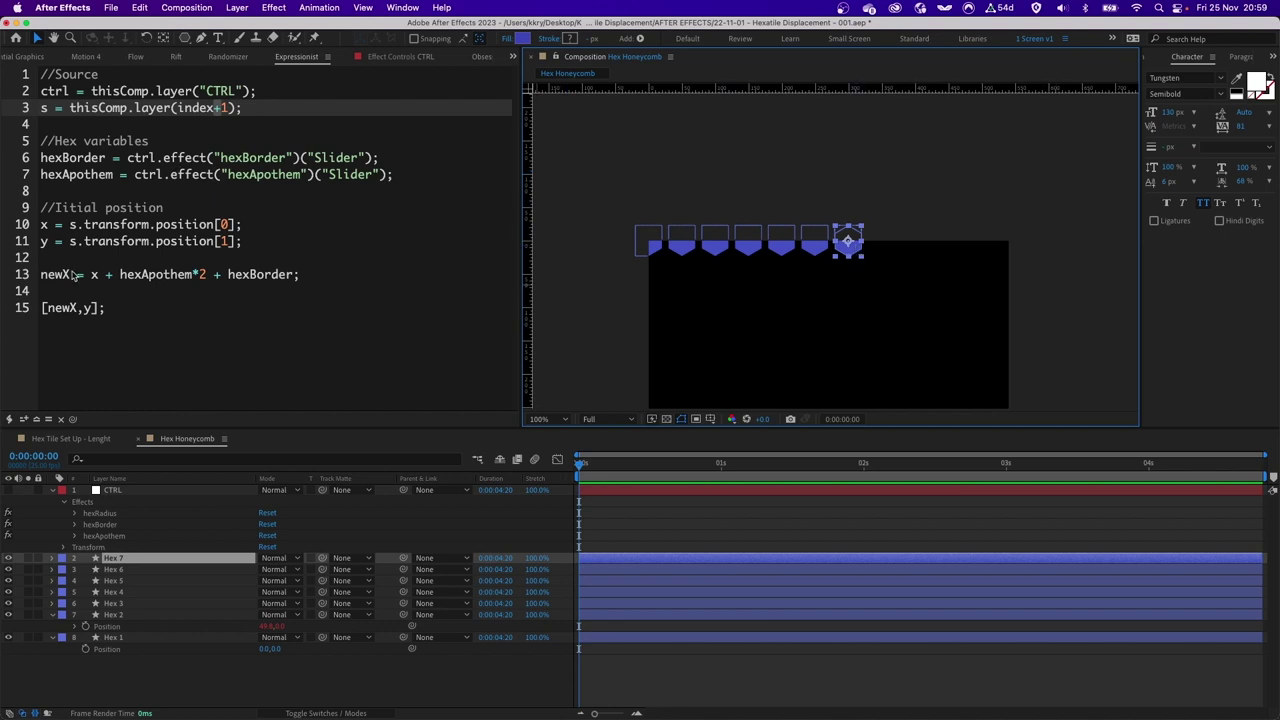
- Examine the index+1 and position[0] references, checking the hexagons one by one from Hex 6 back to Hex 3
{"action": "left_click", "coordinate": [238, 106]}
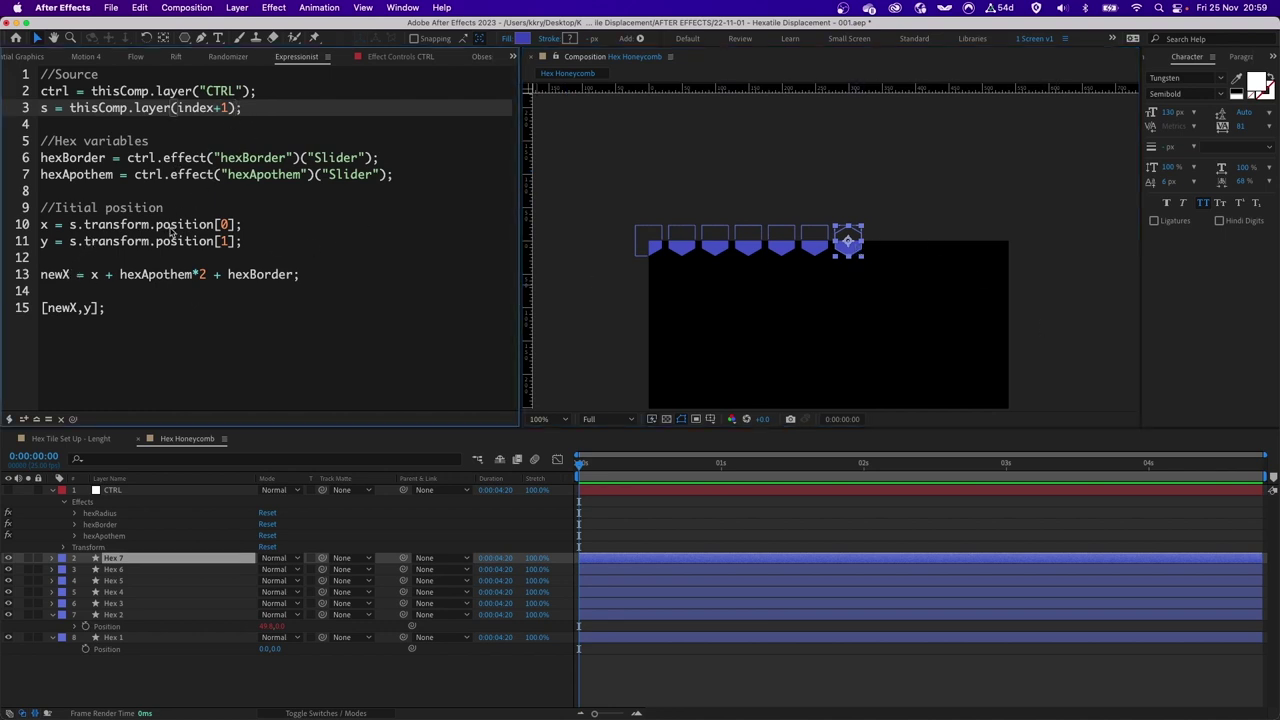
{"action": "left_click", "coordinate": [224, 225]}
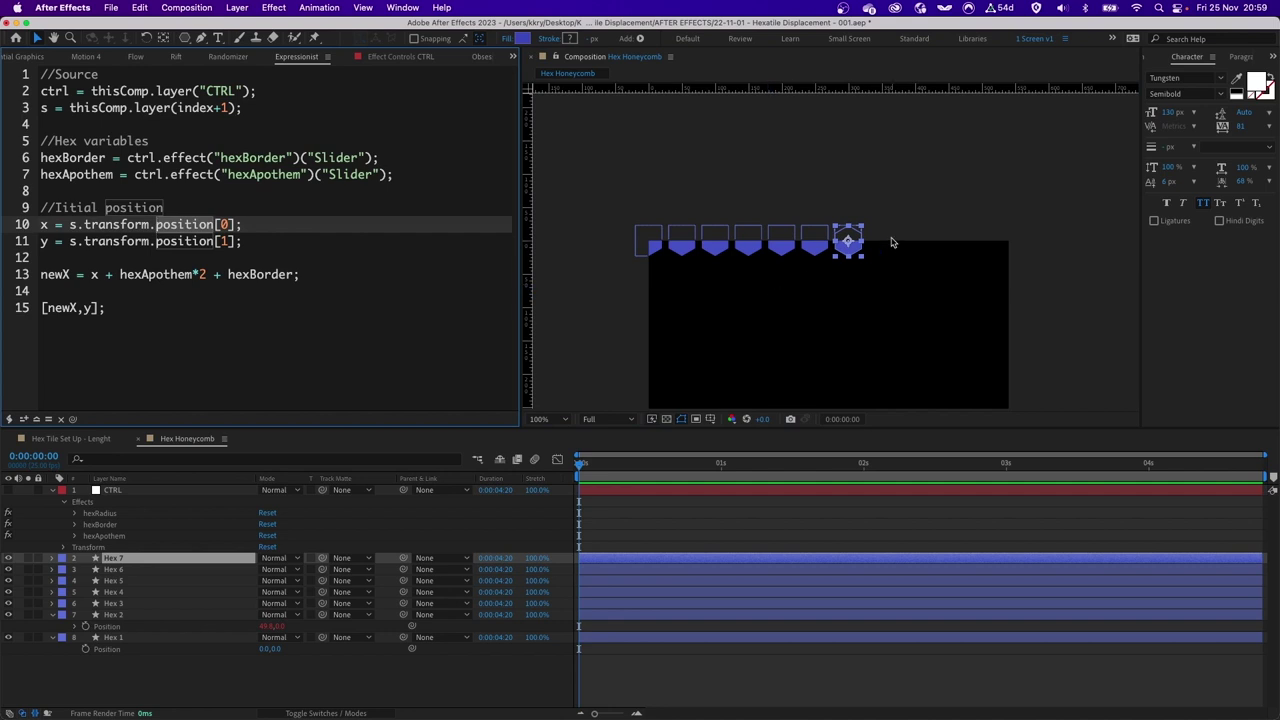
{"action": "left_click", "coordinate": [813, 240]}
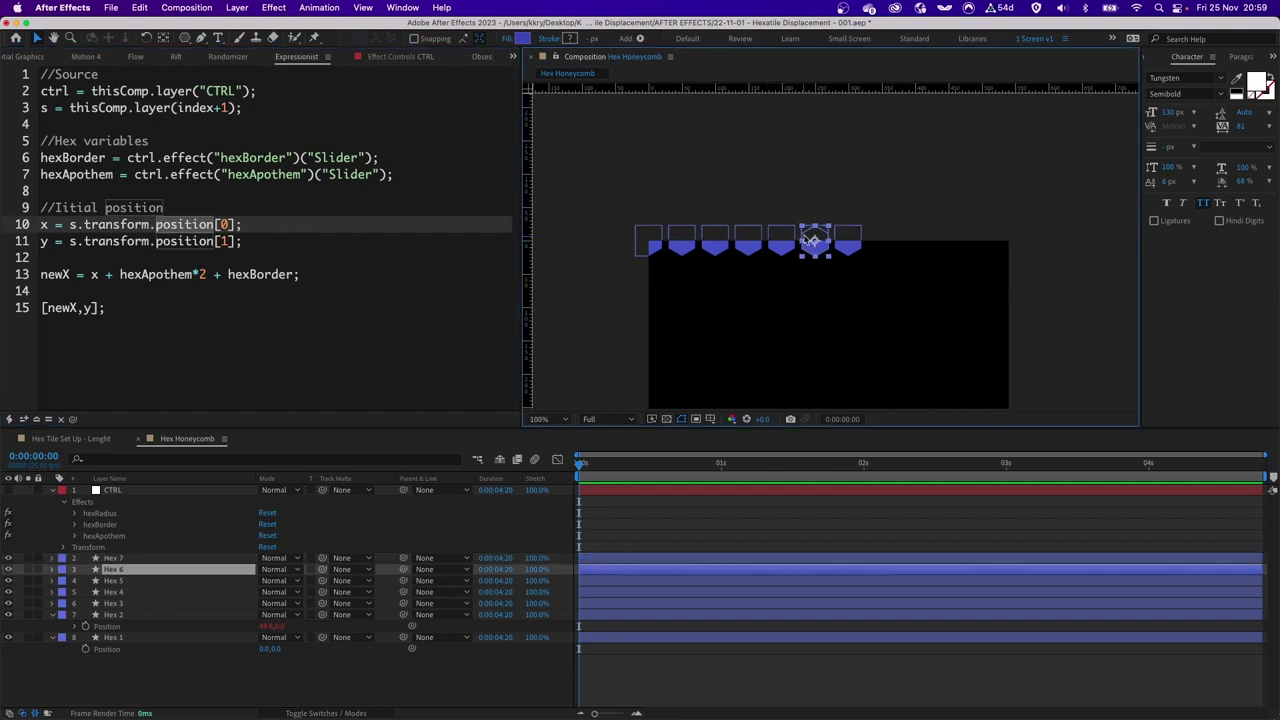
{"action": "left_click", "coordinate": [780, 240]}
{"action": "left_click", "coordinate": [747, 240]}
{"action": "left_click", "coordinate": [714, 240]}
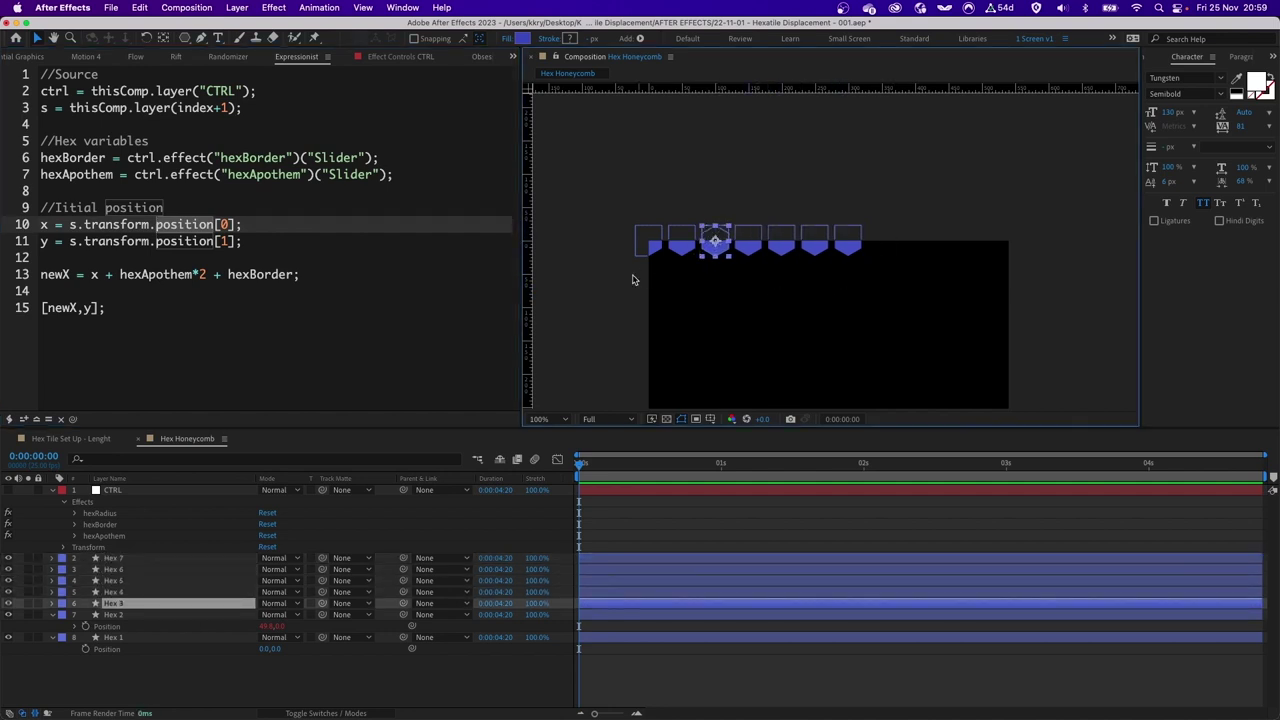
- Move Hex 1 inside the composition to about 101, 86 to test the linked row, and reset its position to 0, 0
{"action": "left_click", "coordinate": [113, 638]}
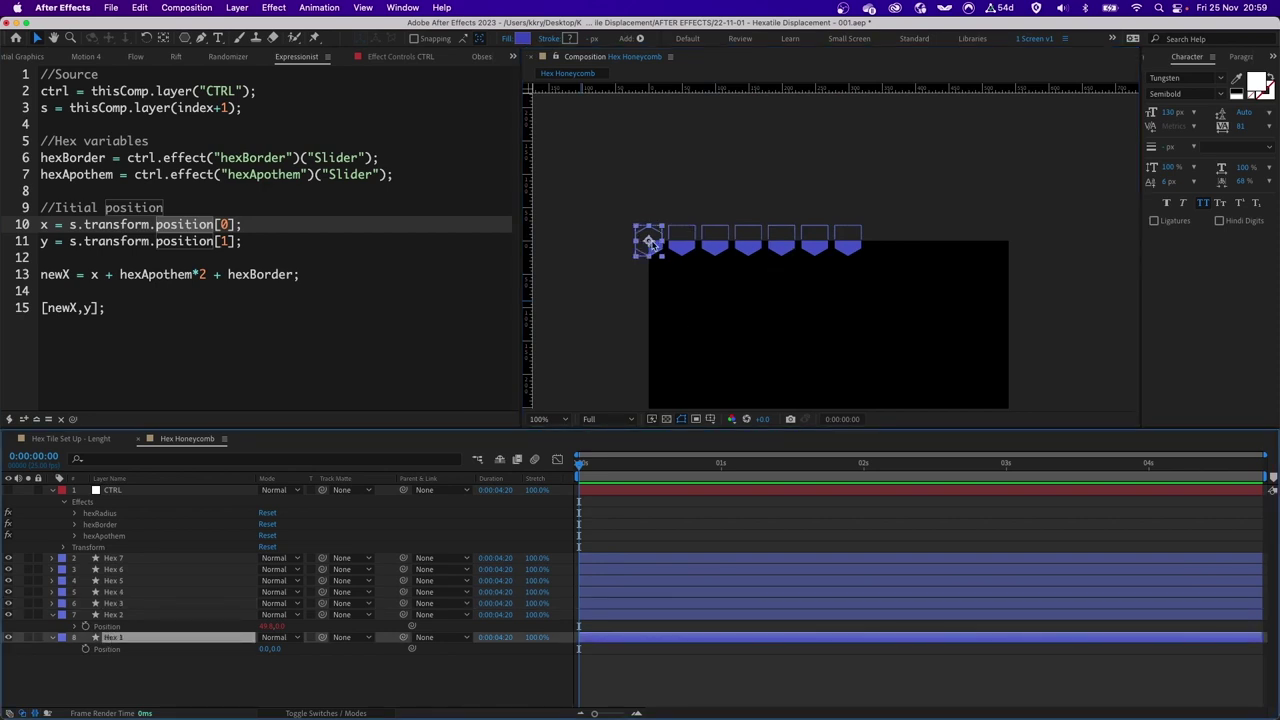
{"action": "left_click_drag", "start_coordinate": [650, 243], "coordinate": [718, 299]}
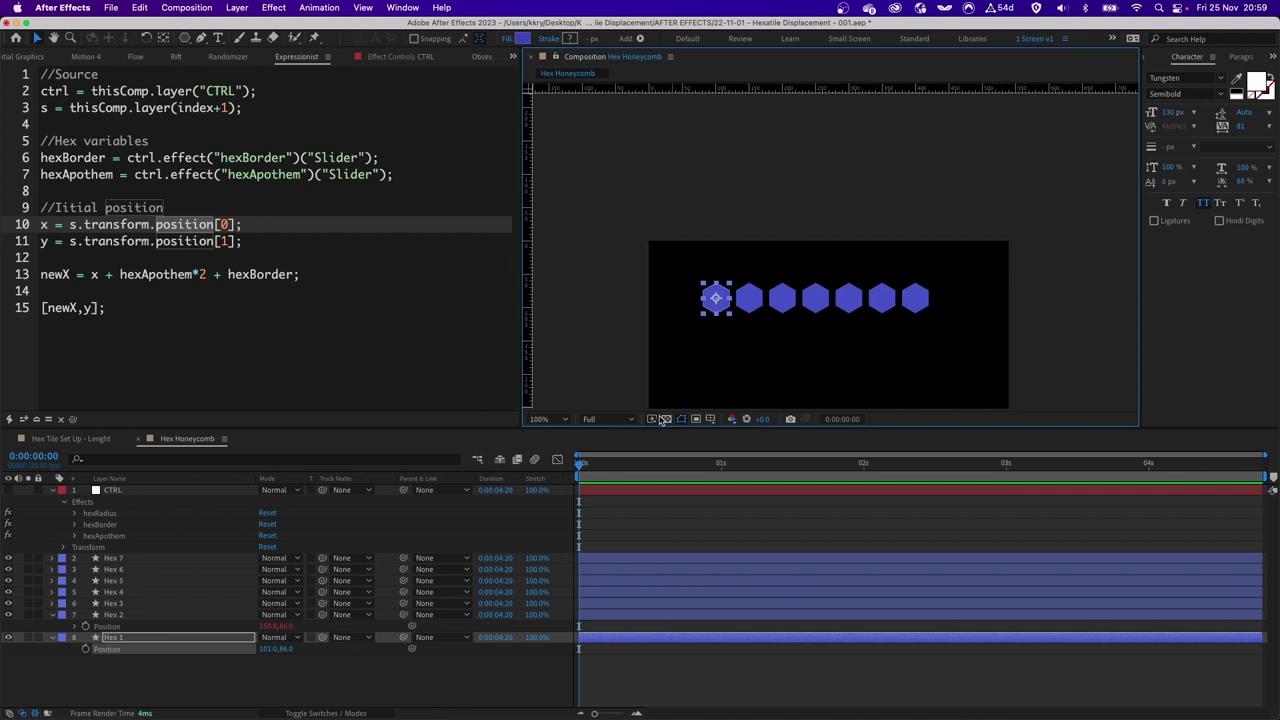
{"action": "left_click", "coordinate": [268, 649]}
{"action": "type", "text": "0"}
{"action": "key", "text": "Tab"}
{"action": "type", "text": "0"}
{"action": "key", "text": "Return"}
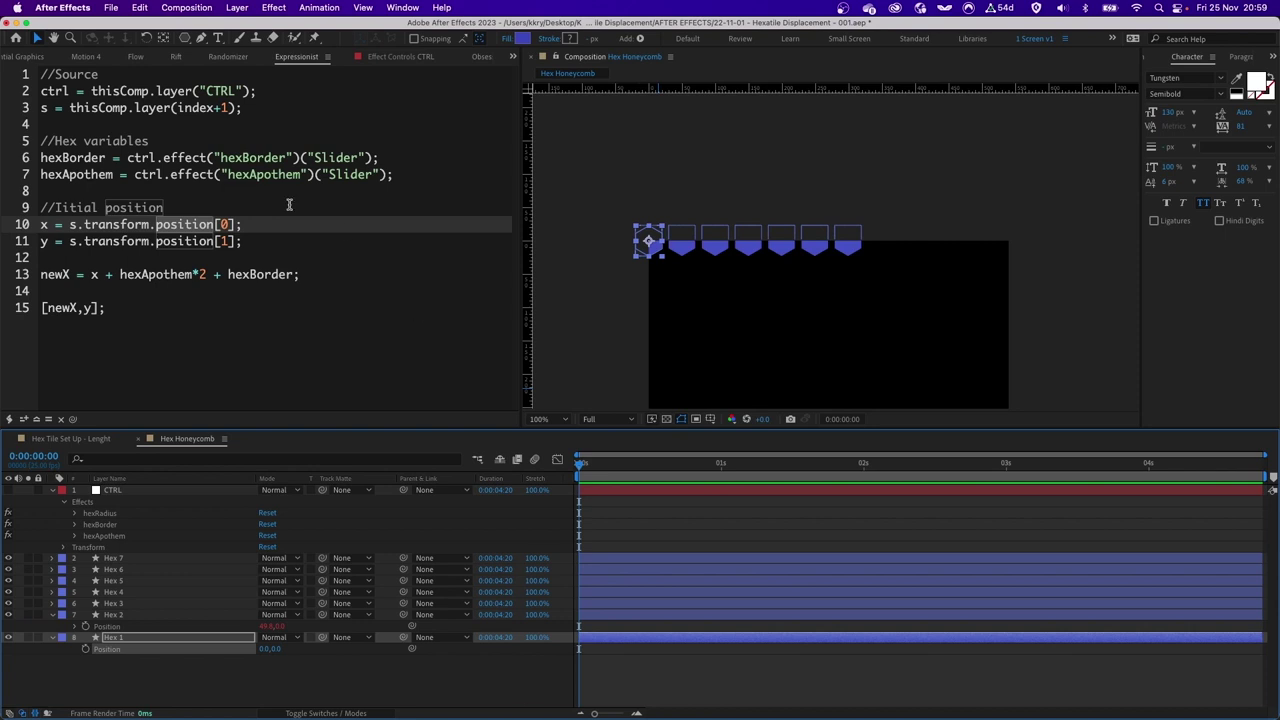
- Examine the x + hexApothem*2 part of the newX line against the spacing of Hex 1, Hex 2 and the next hexagon
{"action": "left_click", "coordinate": [58, 276]}
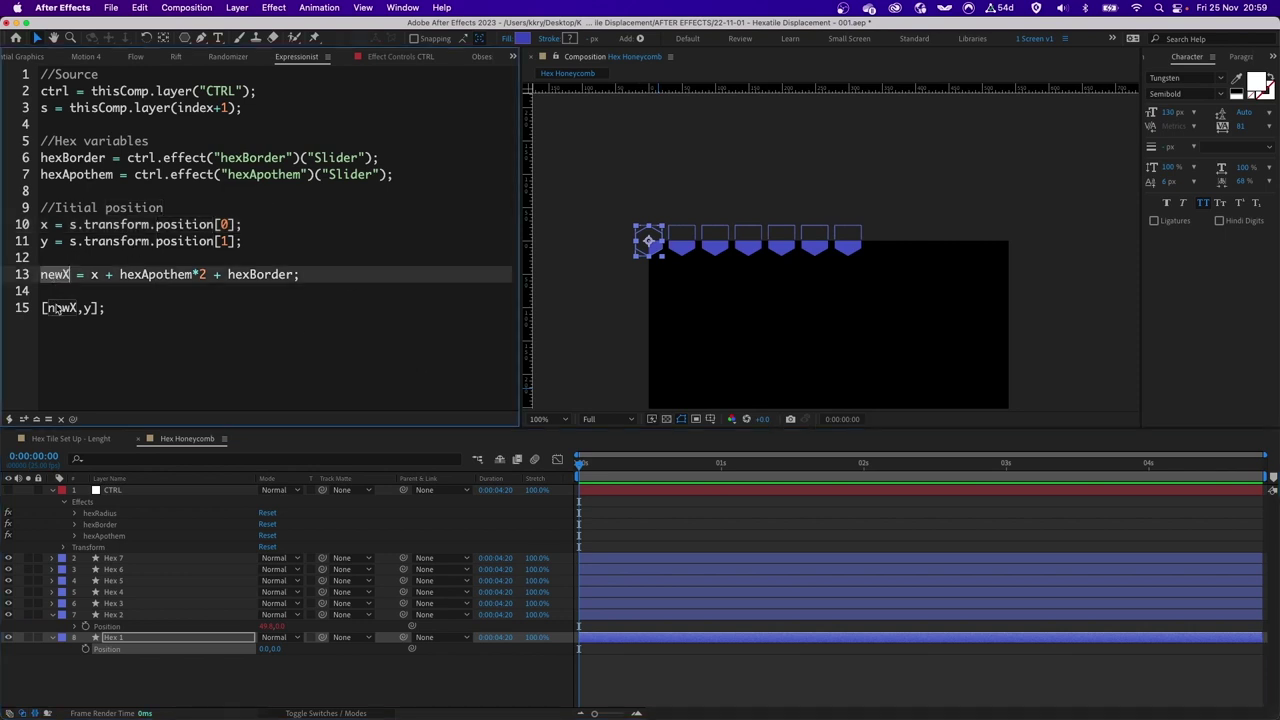
{"action": "left_click", "coordinate": [95, 275]}
{"action": "left_click", "coordinate": [281, 228]}
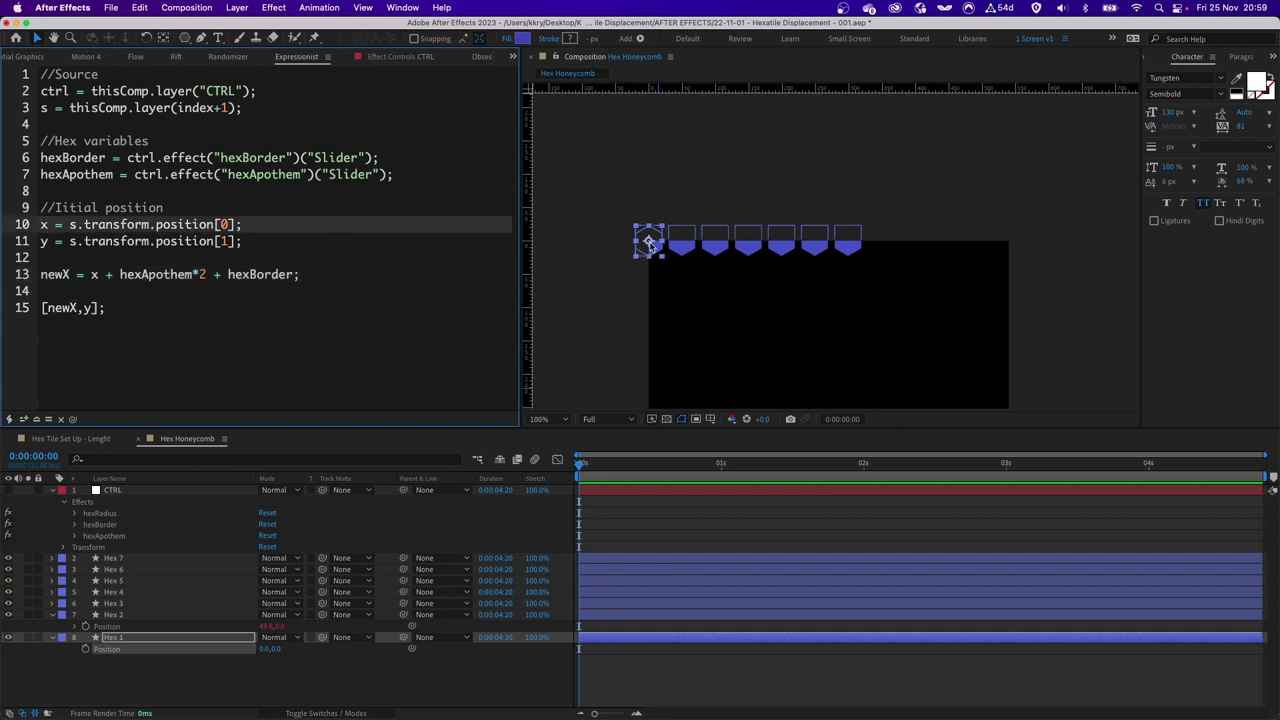
{"action": "left_click_drag", "start_coordinate": [122, 274], "coordinate": [206, 274]}
{"action": "key", "text": "period"}
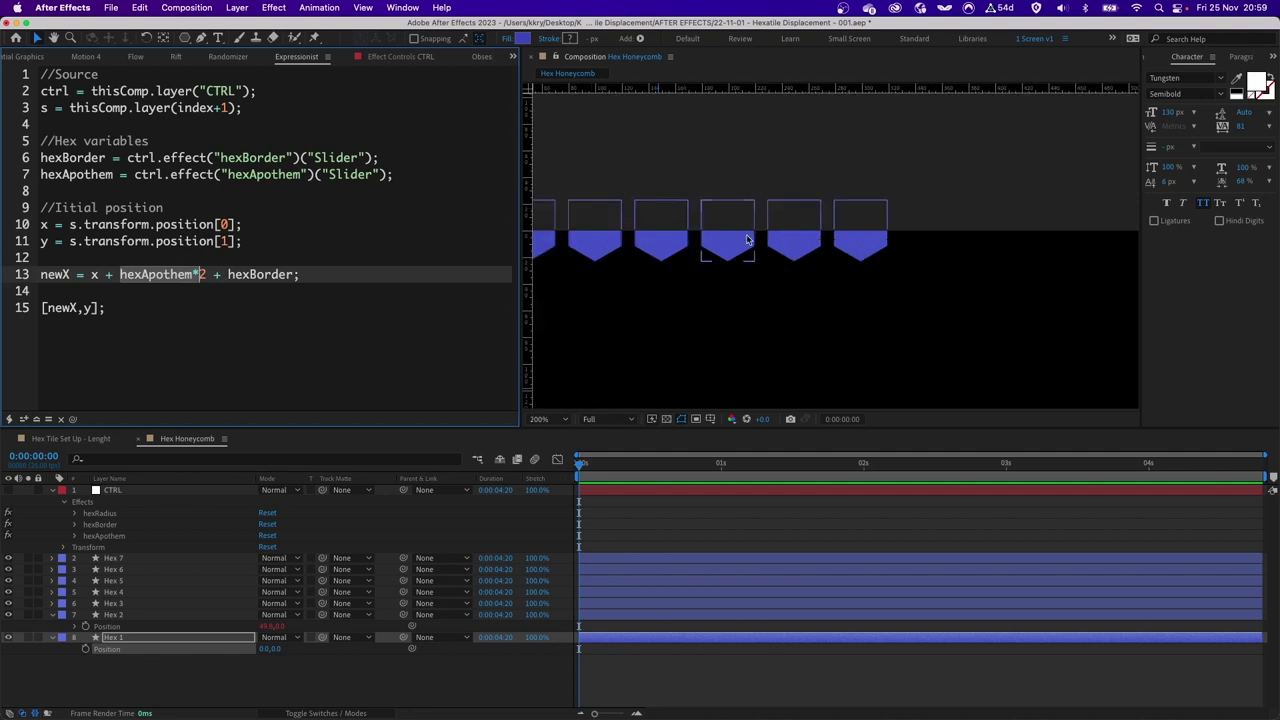
{"action": "left_click_drag", "start_coordinate": [750, 241], "coordinate": [882, 279]}
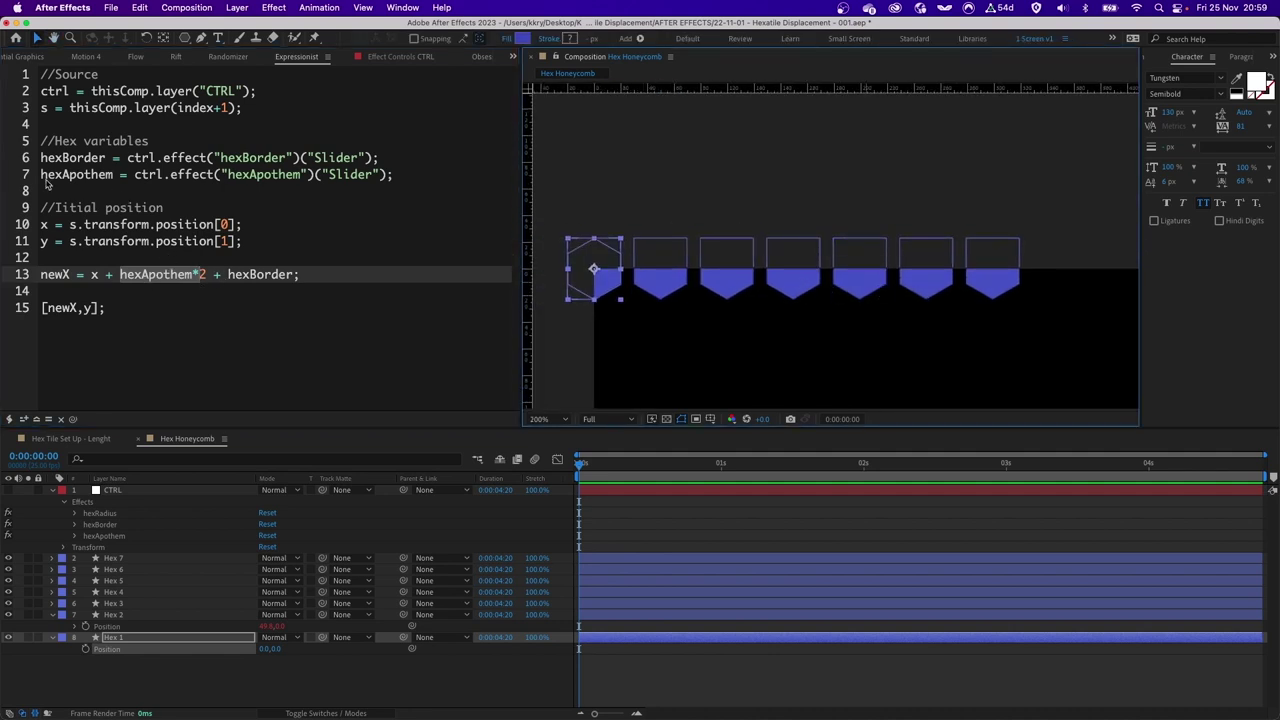
{"action": "left_click", "coordinate": [662, 279]}
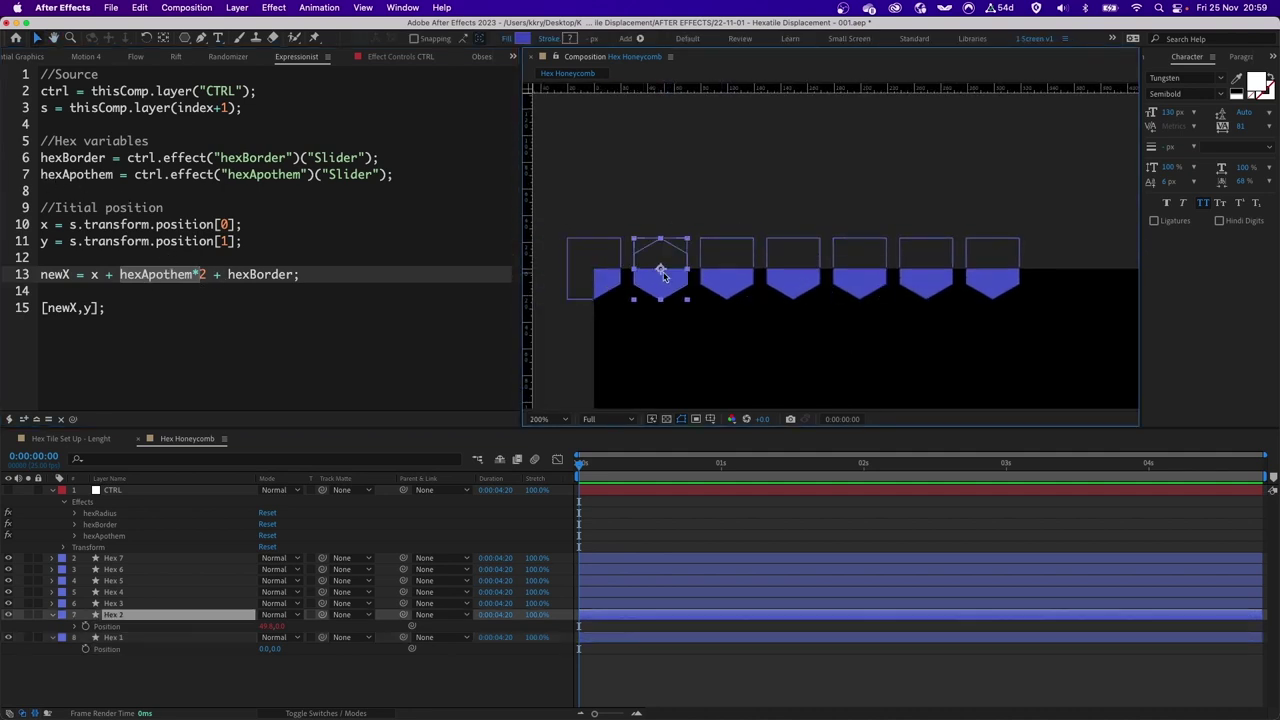
{"action": "scroll", "coordinate": [672, 277], "scroll_direction": "up", "scroll_amount": 2}
{"action": "scroll", "coordinate": [838, 287], "scroll_direction": "up", "scroll_amount": 1}
{"action": "left_click_drag", "start_coordinate": [703, 294], "coordinate": [943, 199]}
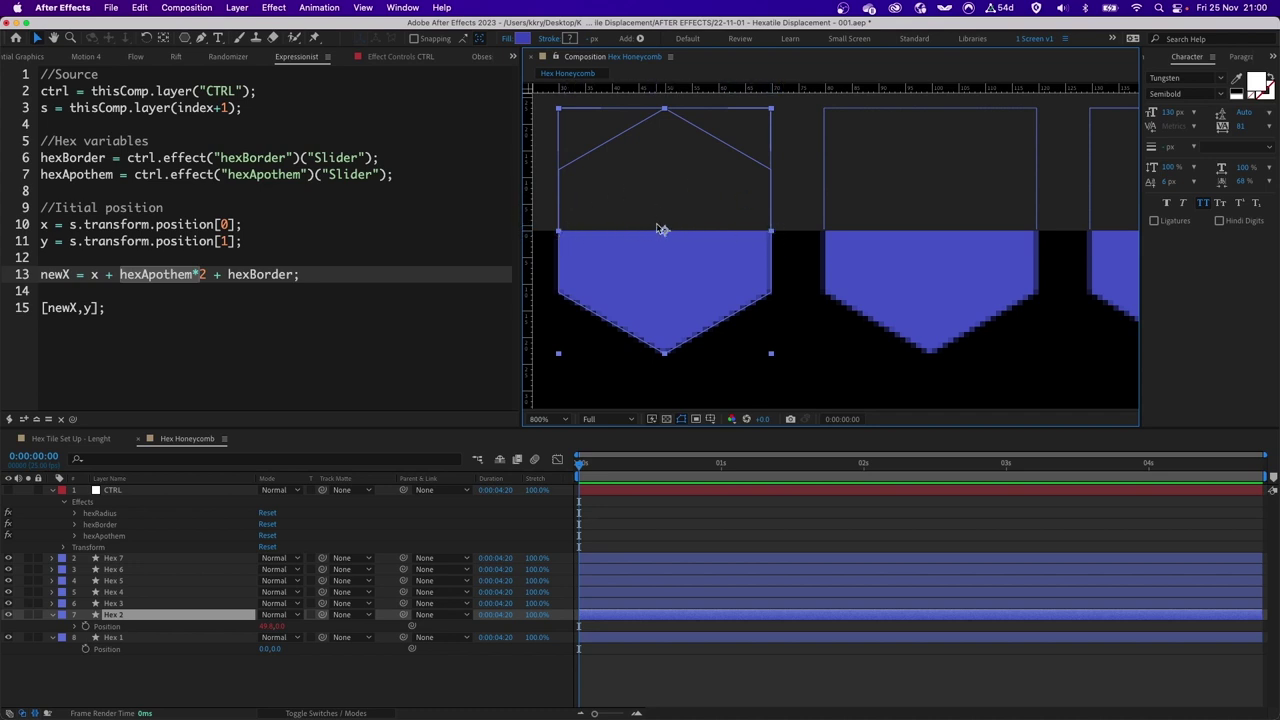
- Reveal the hexBorder slider on the CTRL layer, try a value of 5, and set it to 0
{"action": "left_click", "coordinate": [259, 279]}
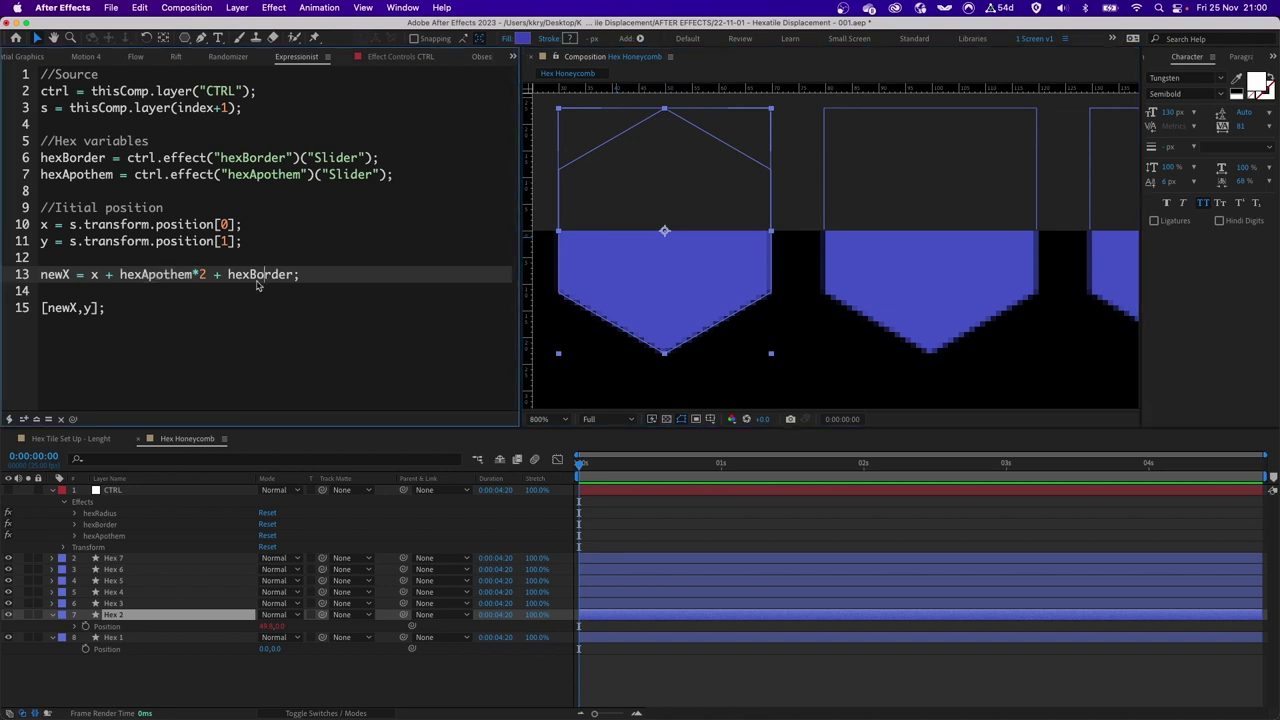
{"action": "left_click", "coordinate": [75, 524]}
{"action": "left_click", "coordinate": [268, 536]}
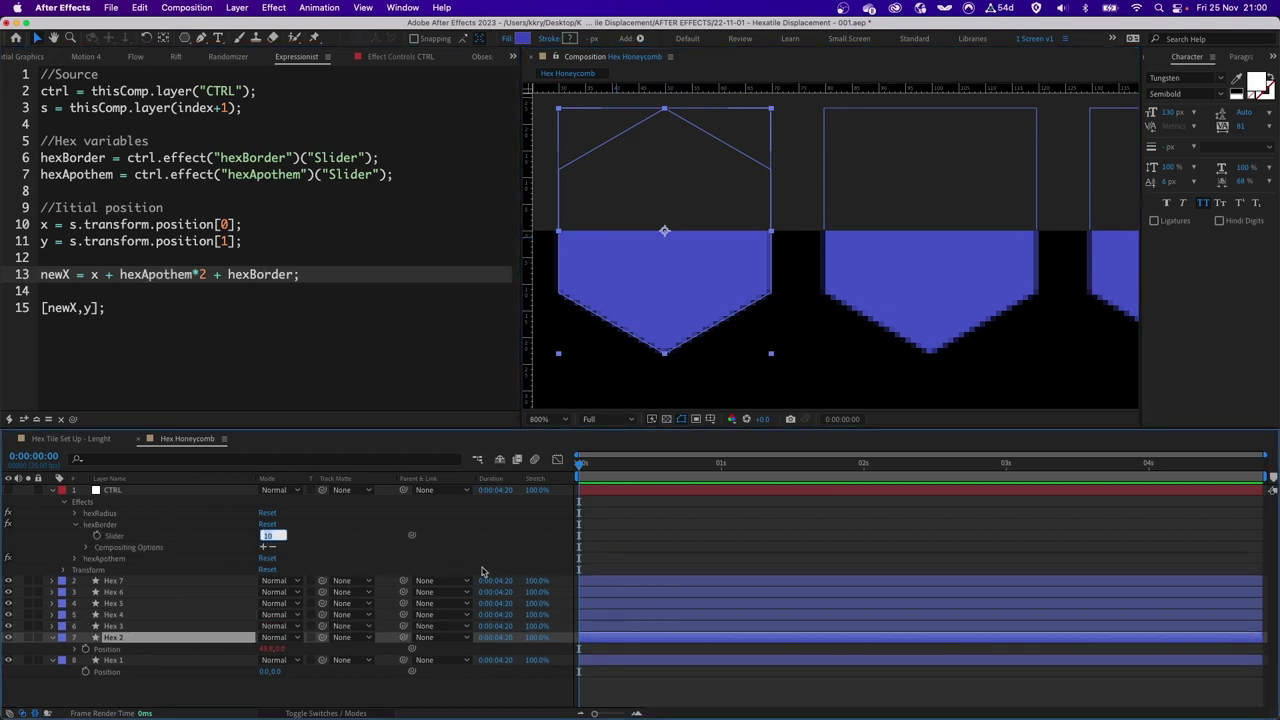
{"action": "type", "text": "5"}
{"action": "key", "text": "Return"}
{"action": "left_click", "coordinate": [266, 537]}
{"action": "type", "text": "0"}
{"action": "key", "text": "Return"}
{"action": "scroll", "coordinate": [811, 323], "scroll_direction": "down", "scroll_amount": 4}
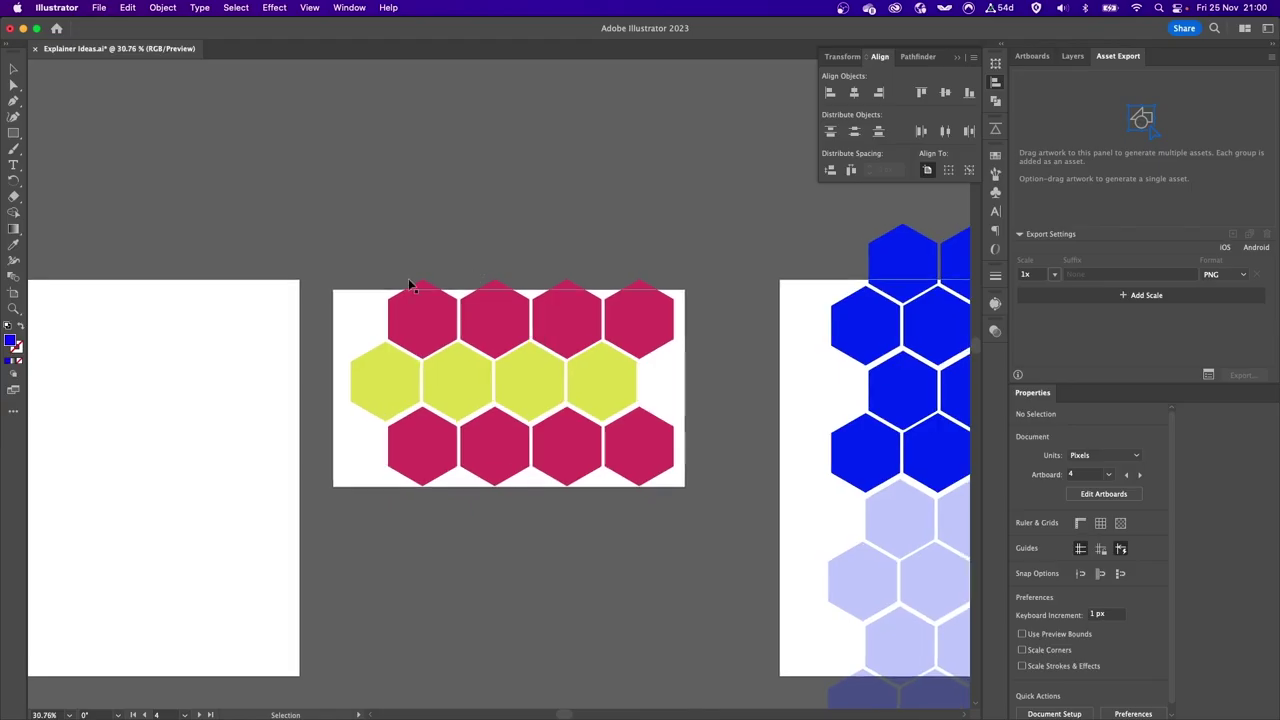
- In Illustrator, duplicate the yellow and pink hexagon rows below the existing pattern in alternating order, and return to After Effects
{"action": "left_click_drag", "start_coordinate": [337, 257], "coordinate": [731, 306]}
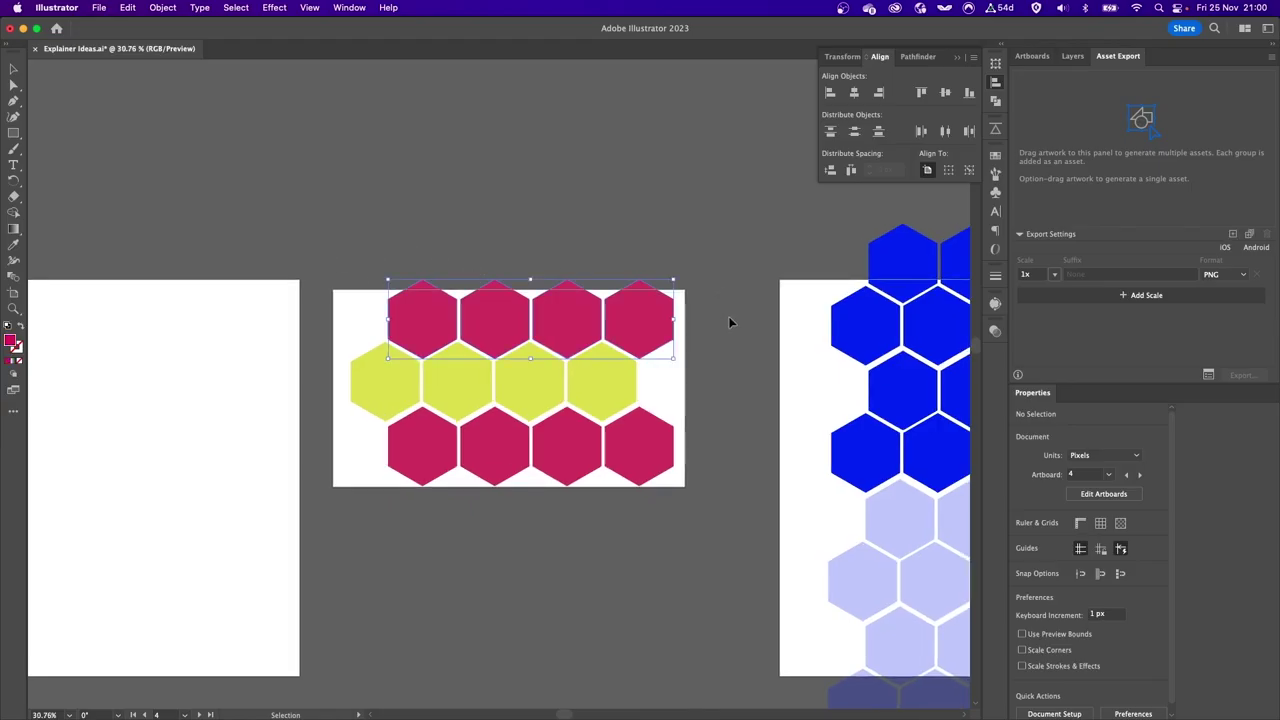
{"action": "left_click", "coordinate": [364, 388]}
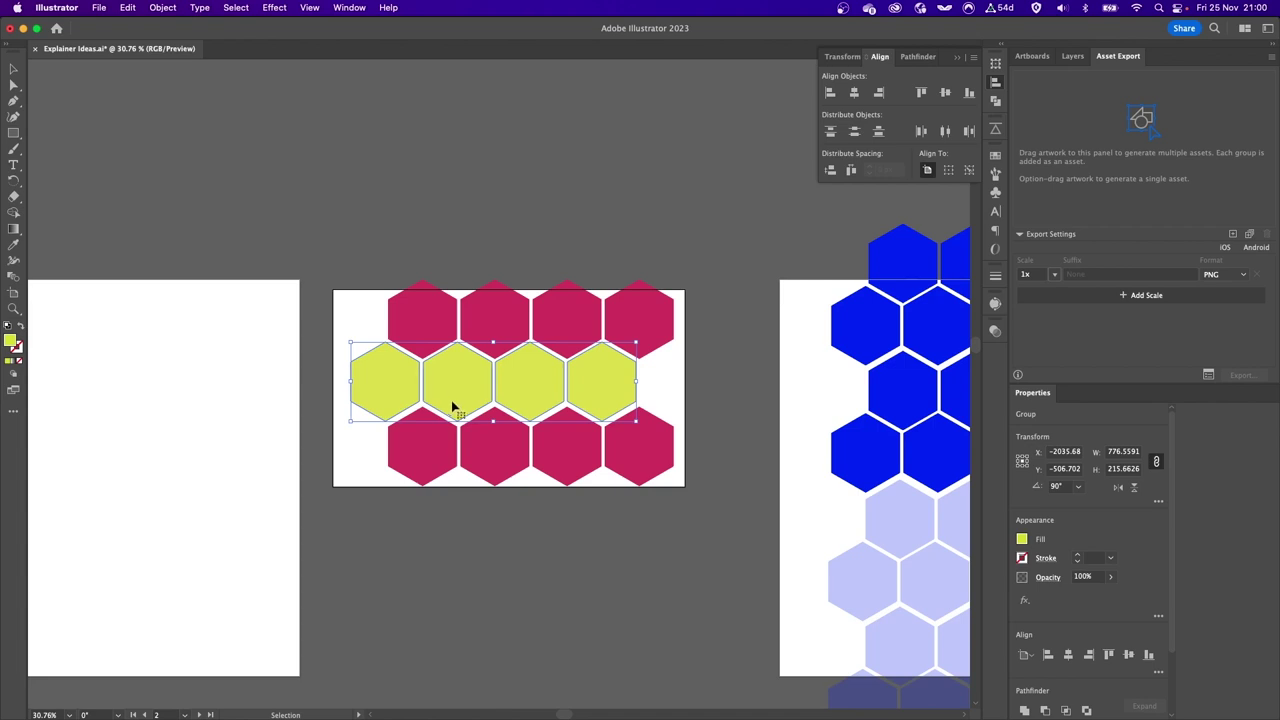
{"action": "left_click_drag", "start_coordinate": [386, 382], "coordinate": [366, 622]}
{"action": "left_click", "coordinate": [510, 480], "text": "shift"}
{"action": "left_click_drag", "start_coordinate": [387, 642], "coordinate": [394, 636]}
{"action": "scroll", "coordinate": [545, 612], "scroll_direction": "down", "scroll_amount": 3}
{"action": "left_click", "coordinate": [531, 643]}
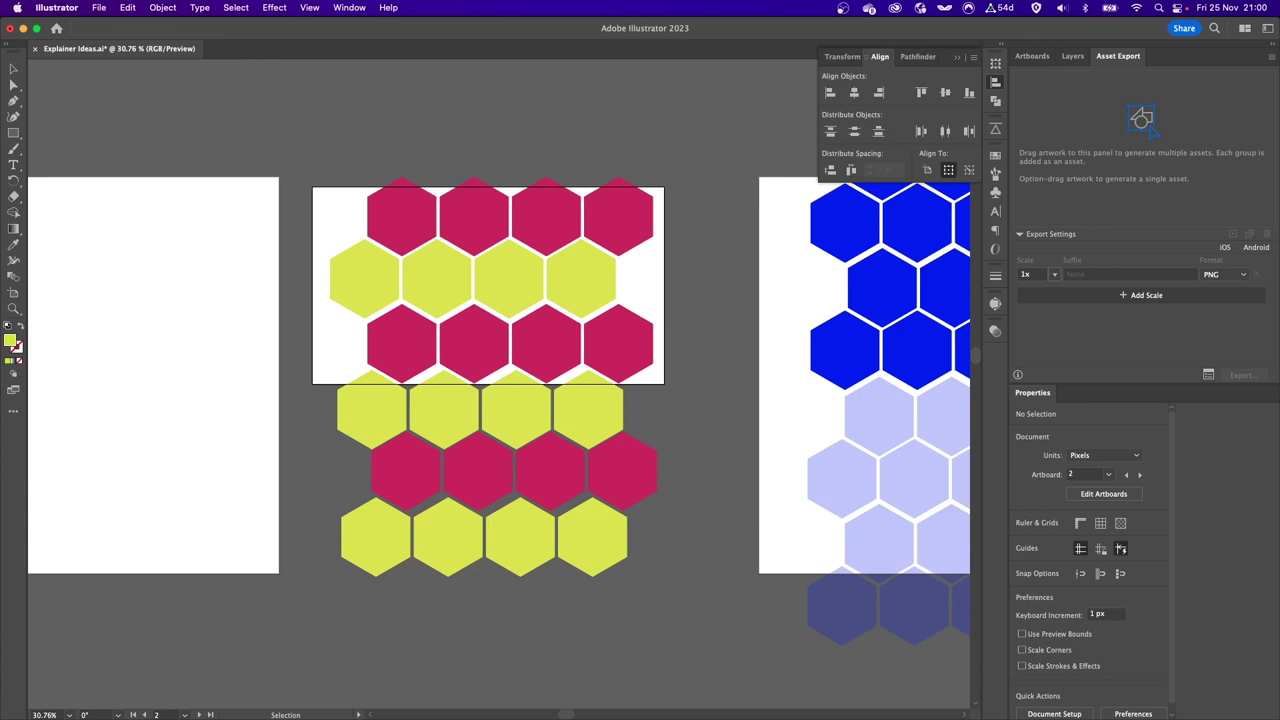
{"action": "key", "text": "super+Tab"}
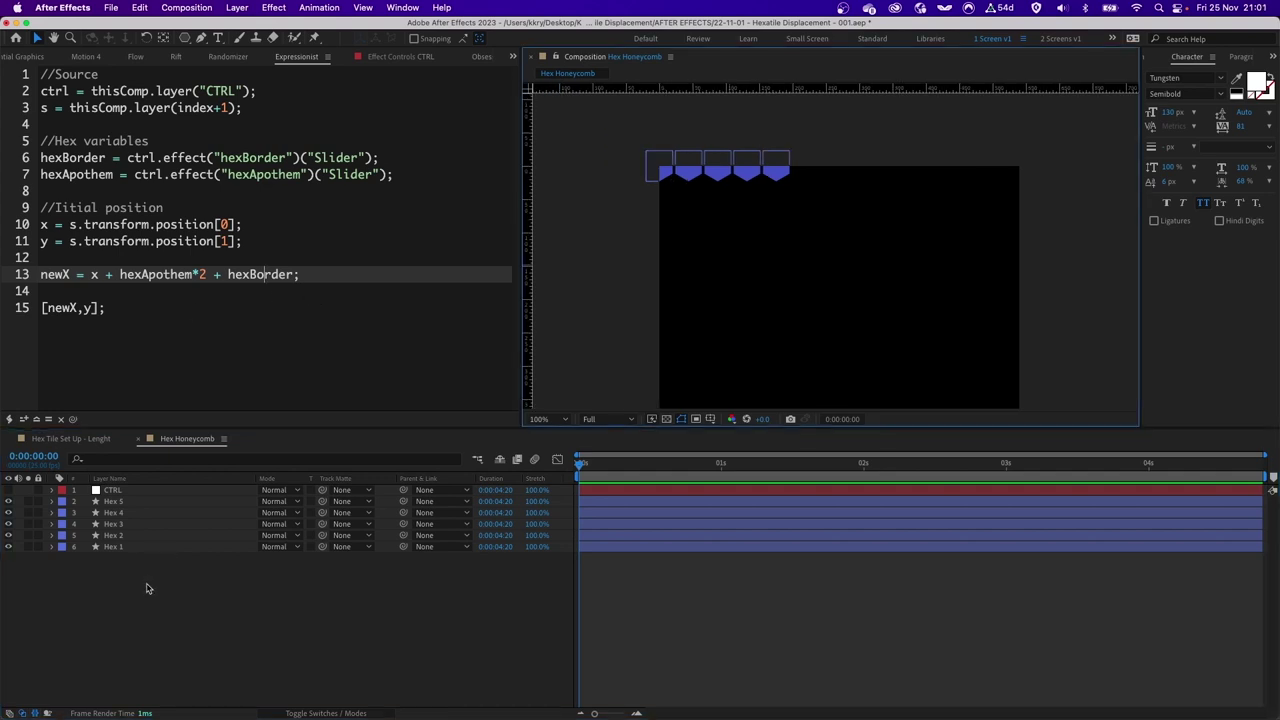
- Rename the Hex 1 layer as Row 1
{"action": "left_click", "coordinate": [115, 547]}
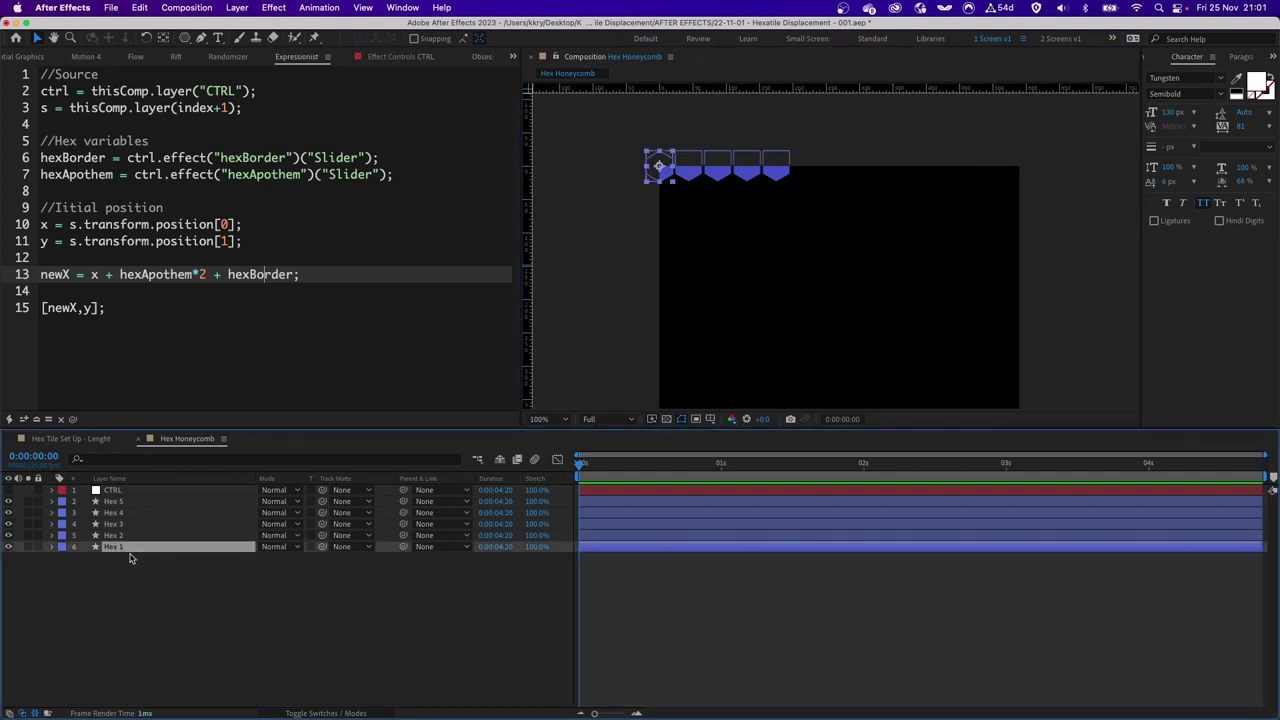
{"action": "key", "text": "Return"}
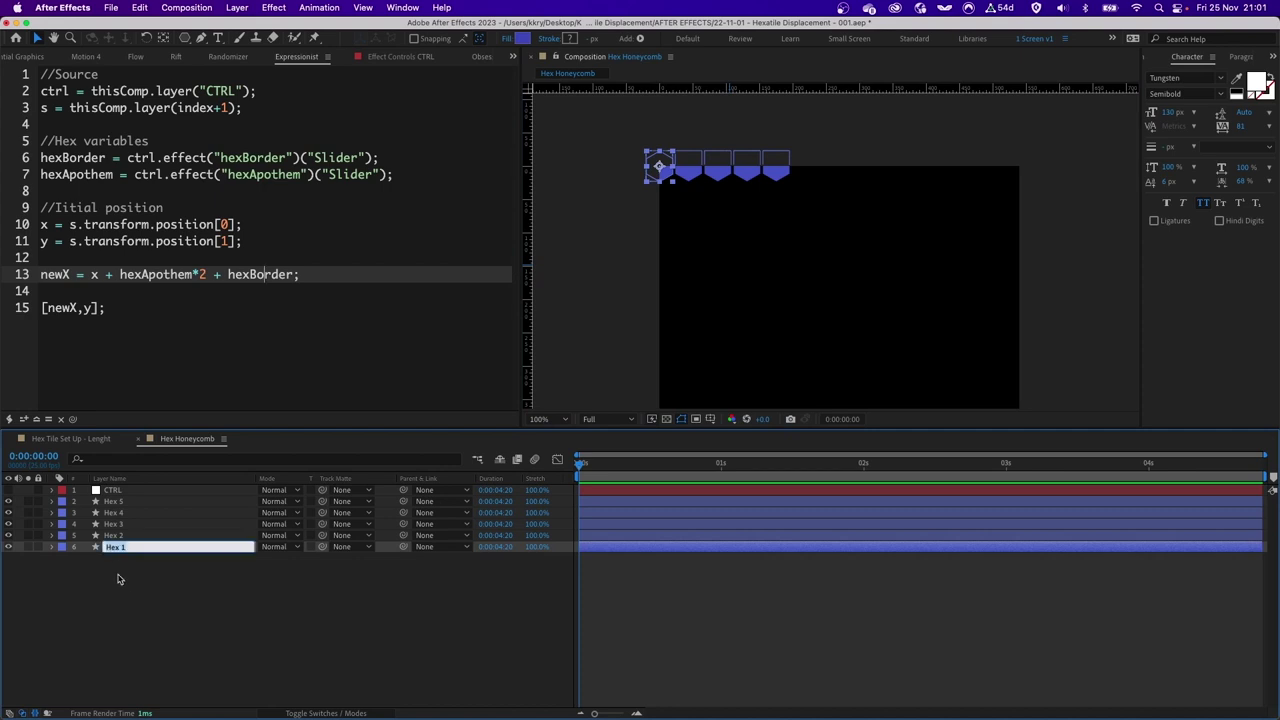
{"action": "type", "text": "Row"}
{"action": "key", "text": "Return"}
- Duplicate the five hexagon layers, stack the copies together above the originals, and give the copies a Green label
{"action": "left_click", "coordinate": [120, 502], "text": "shift"}
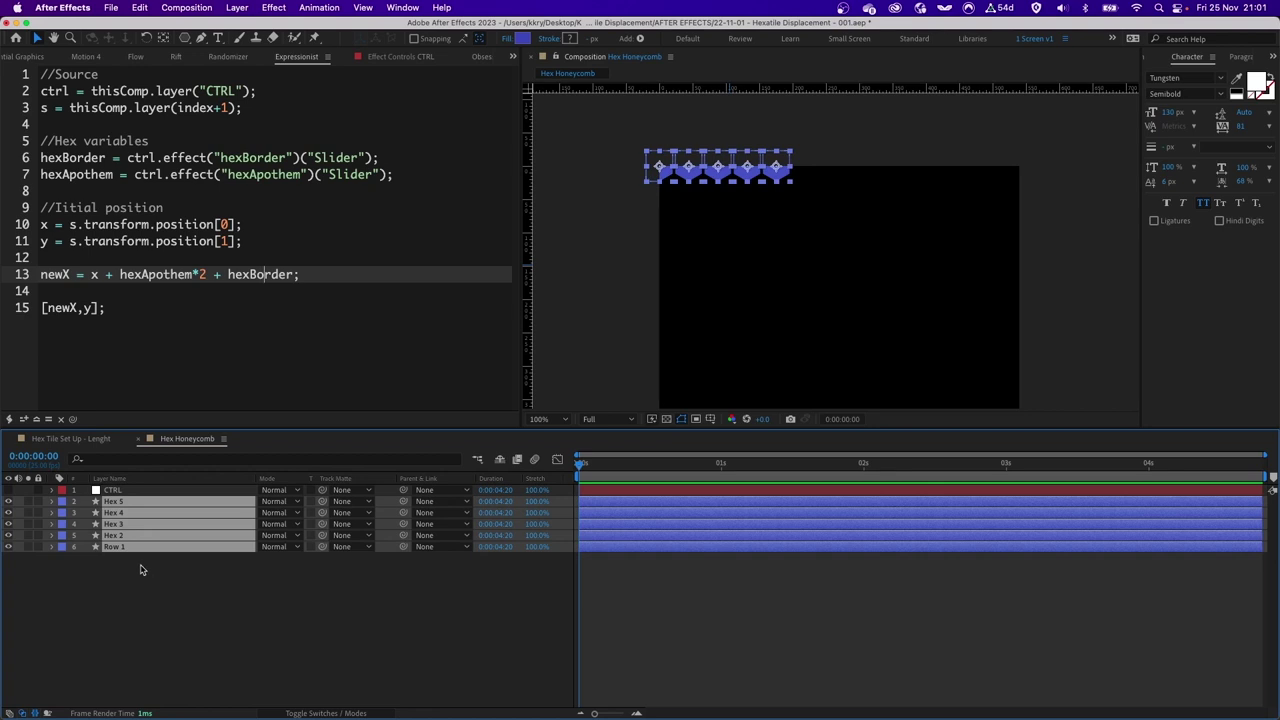
{"action": "key", "text": "super+d"}
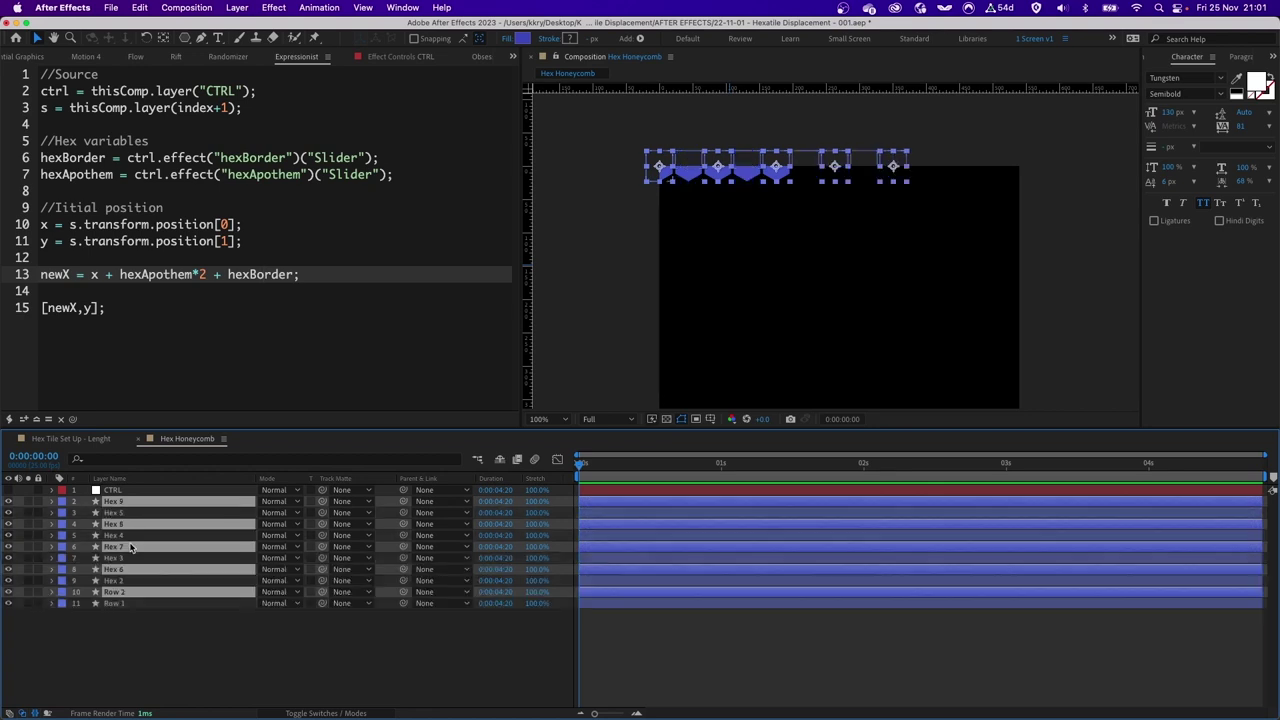
{"action": "left_click_drag", "start_coordinate": [118, 530], "coordinate": [126, 510]}
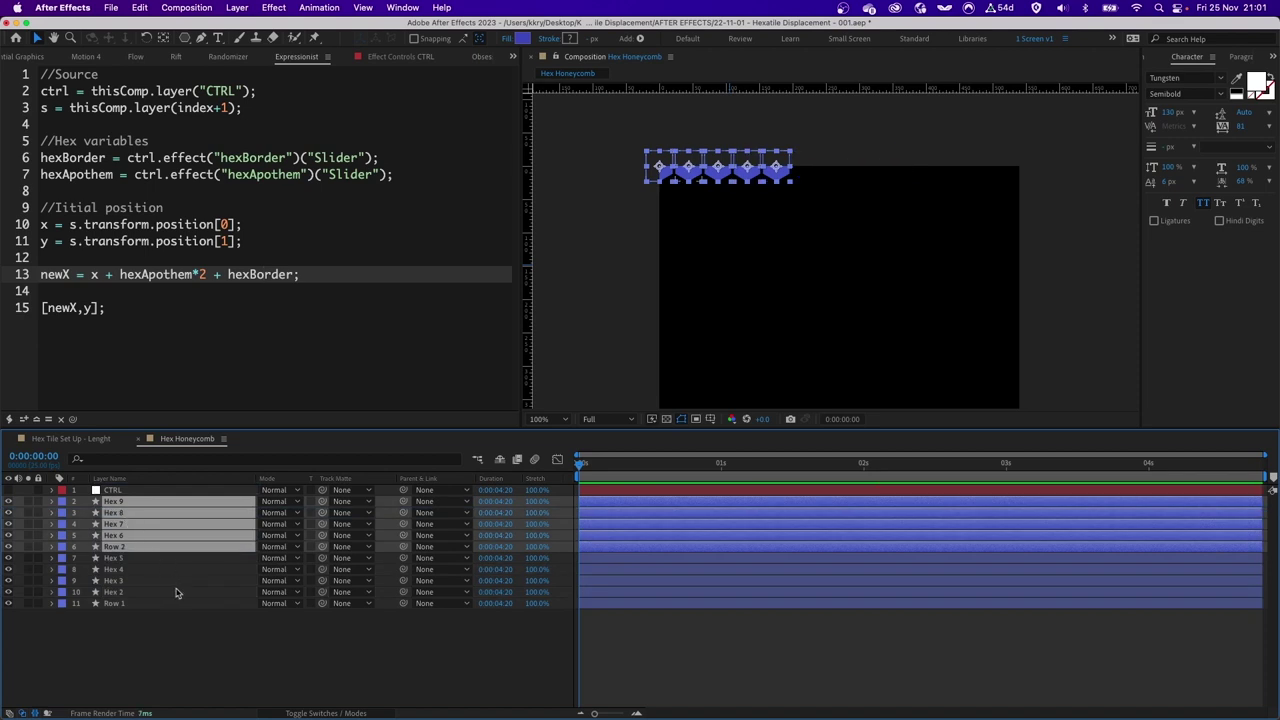
{"action": "left_click", "coordinate": [61, 548]}
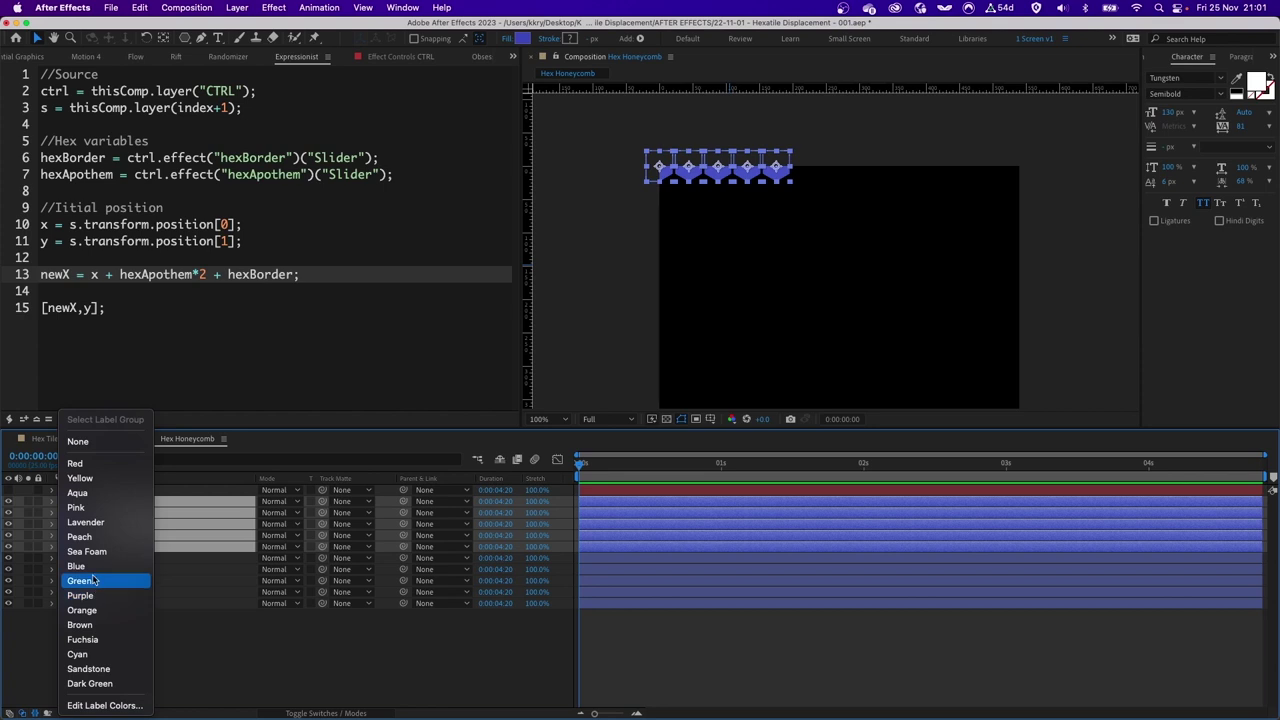
{"action": "left_click", "coordinate": [94, 580]}
{"action": "left_click", "coordinate": [124, 652]}
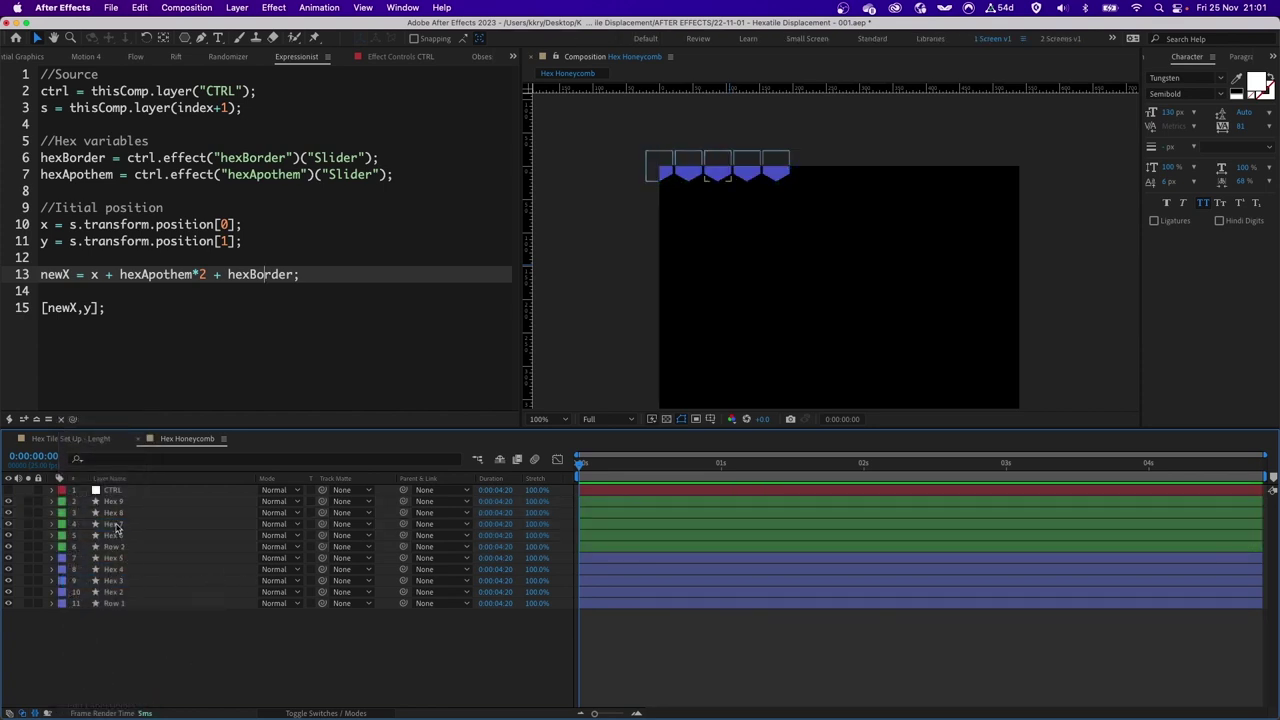
- Move Row 2 so its hexagons nest diagonally below the first row, and set the fill of the second row to green 46C663
{"action": "left_click", "coordinate": [216, 544]}
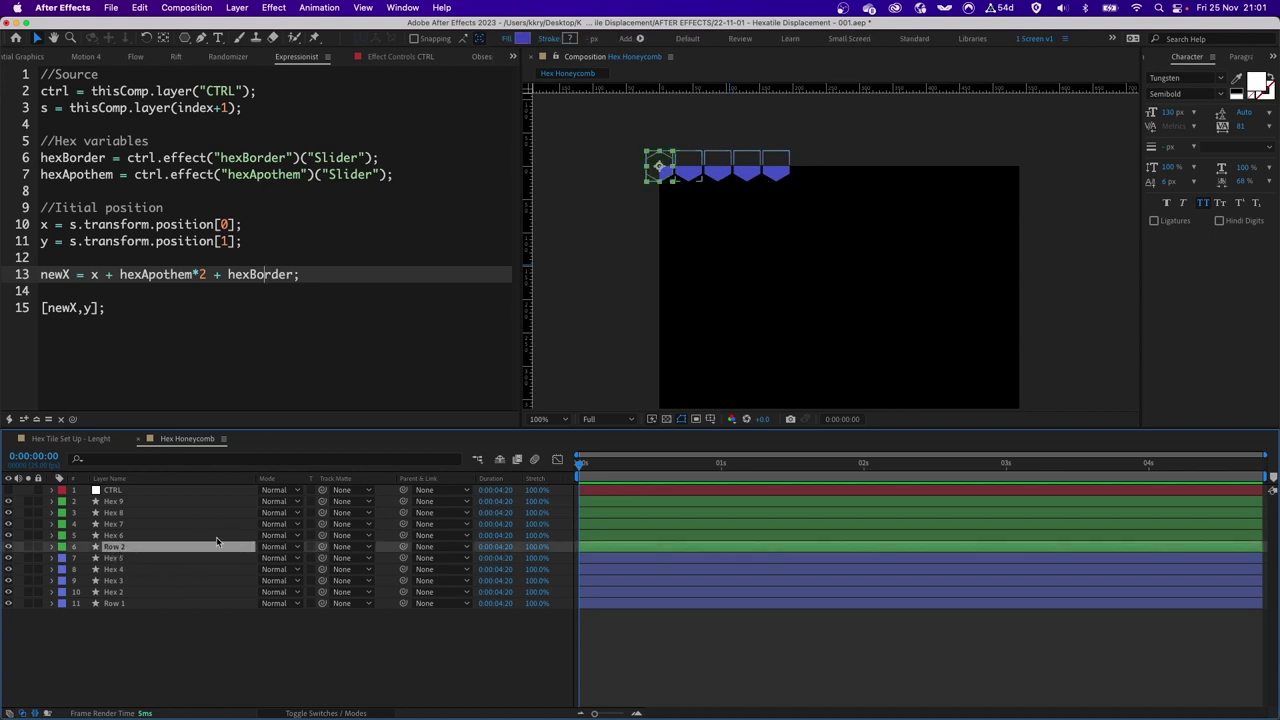
{"action": "left_click_drag", "start_coordinate": [665, 167], "coordinate": [812, 208]}
{"action": "left_click", "coordinate": [521, 39]}
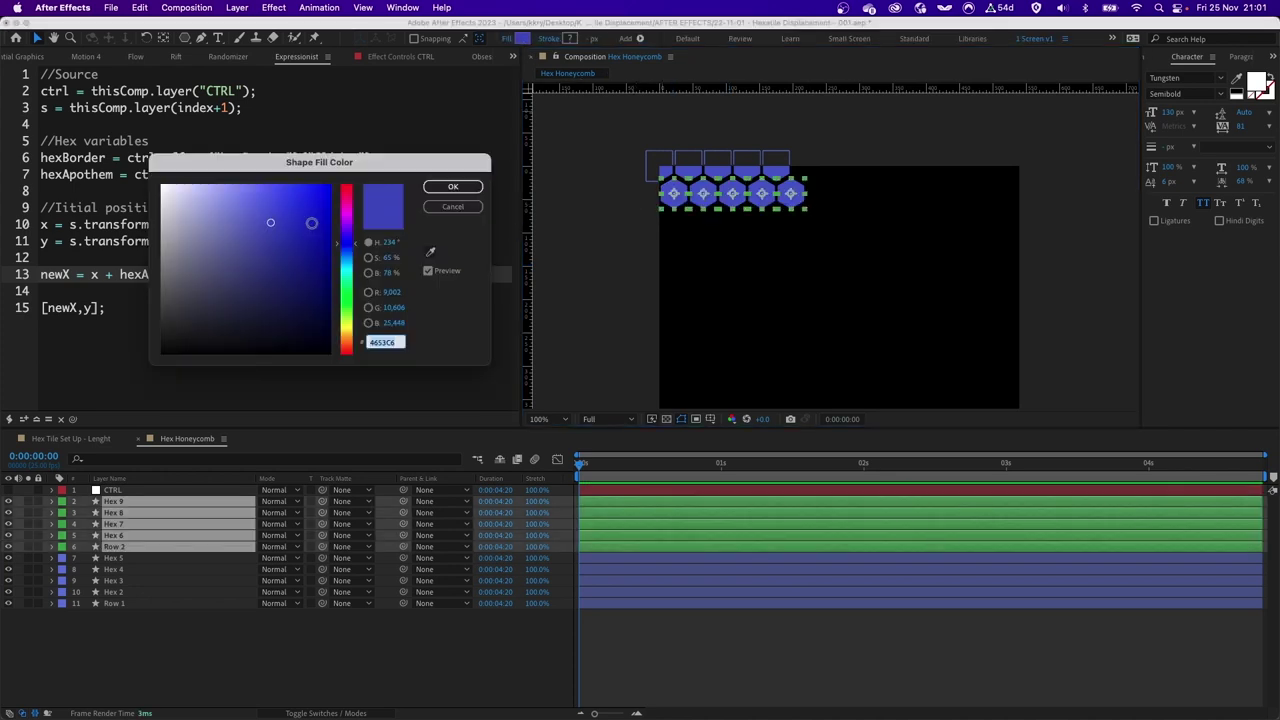
{"action": "left_click_drag", "start_coordinate": [337, 254], "coordinate": [338, 296]}
{"action": "left_click", "coordinate": [452, 187]}
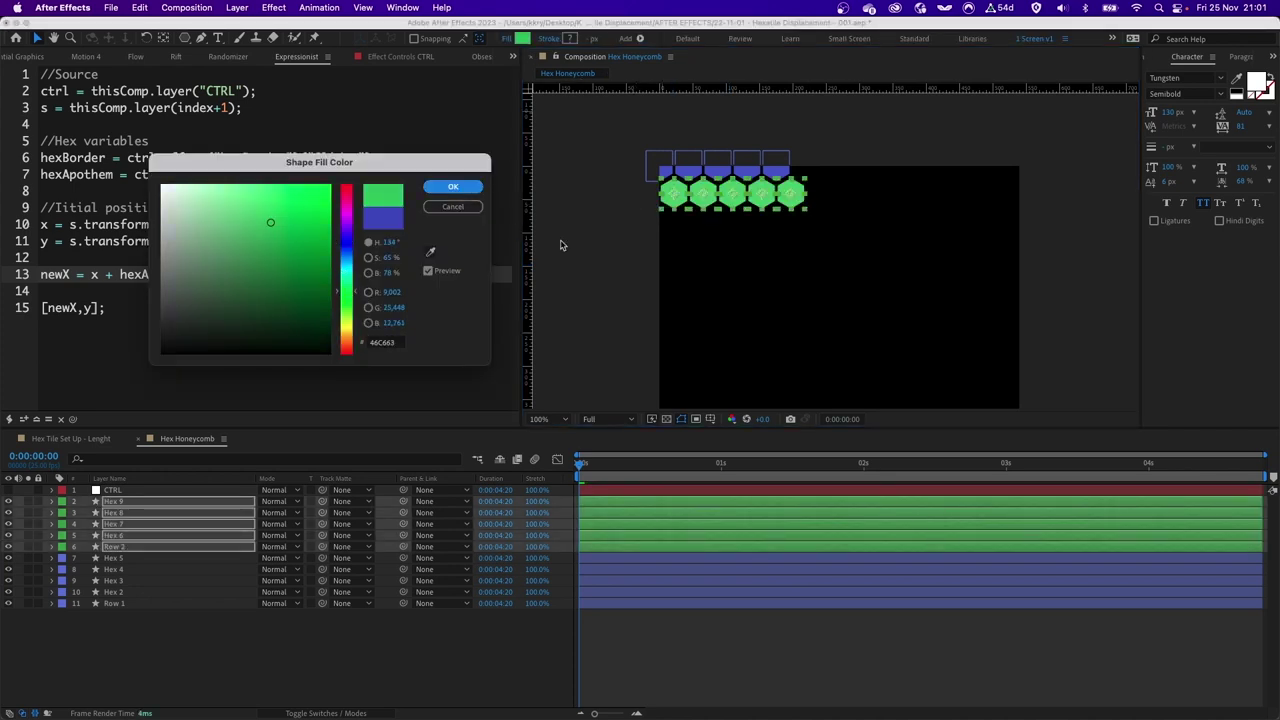
- Try duplicating both hexagon rows and placing the copies below them, and delete the copies
{"action": "left_click", "coordinate": [675, 195]}
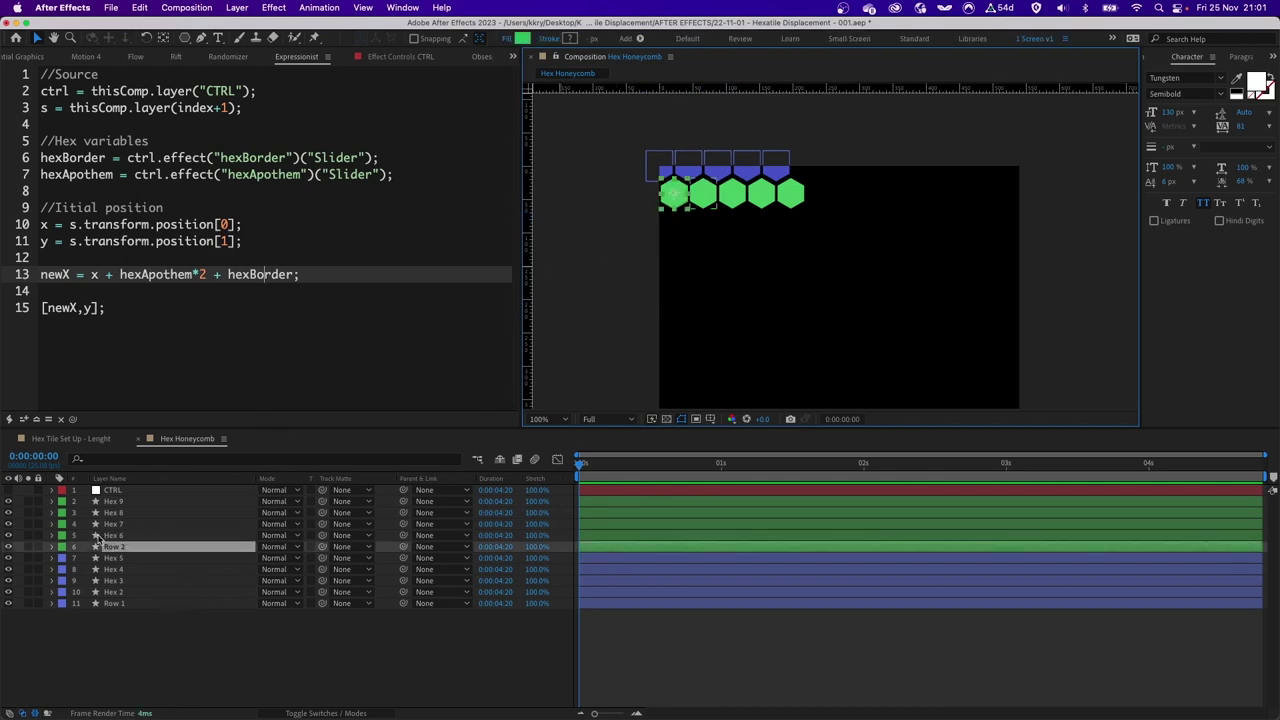
{"action": "left_click_drag", "start_coordinate": [109, 620], "coordinate": [122, 509]}
{"action": "key", "text": "super+d"}
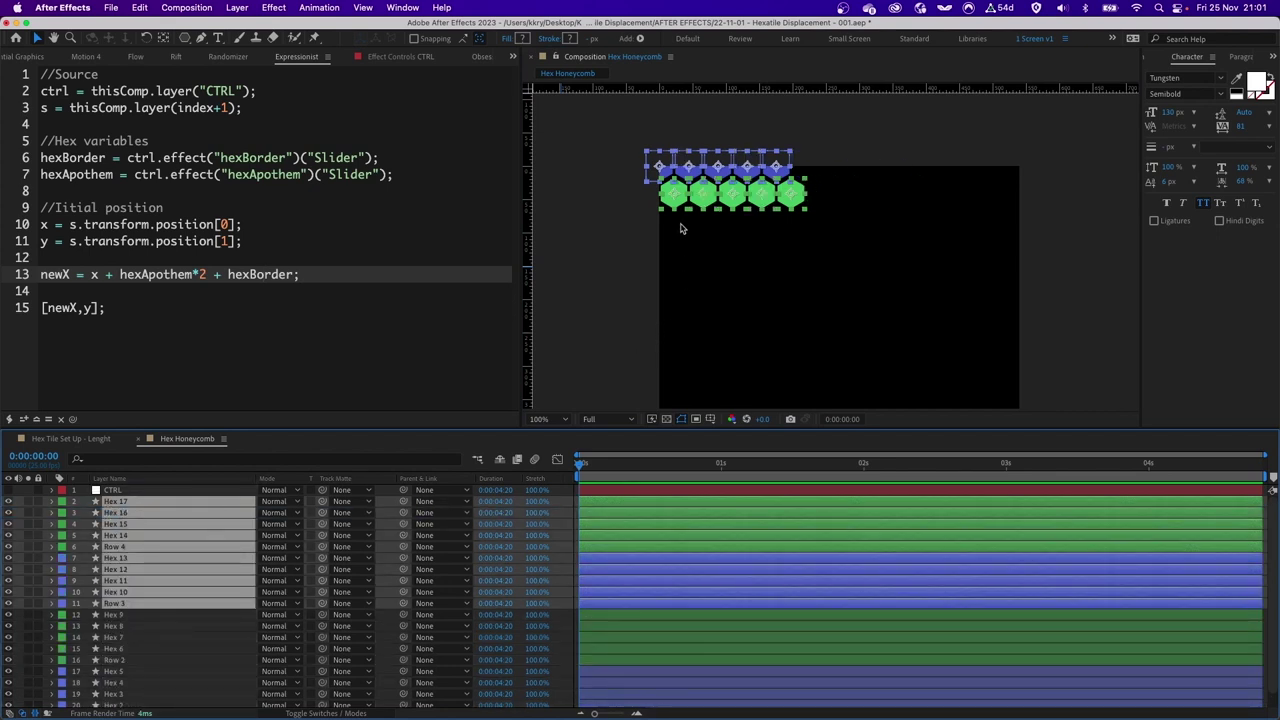
{"action": "left_click_drag", "start_coordinate": [659, 172], "coordinate": [877, 280]}
{"action": "left_click", "coordinate": [714, 344]}
{"action": "left_click_drag", "start_coordinate": [836, 227], "coordinate": [609, 309]}
{"action": "key", "text": "Delete"}
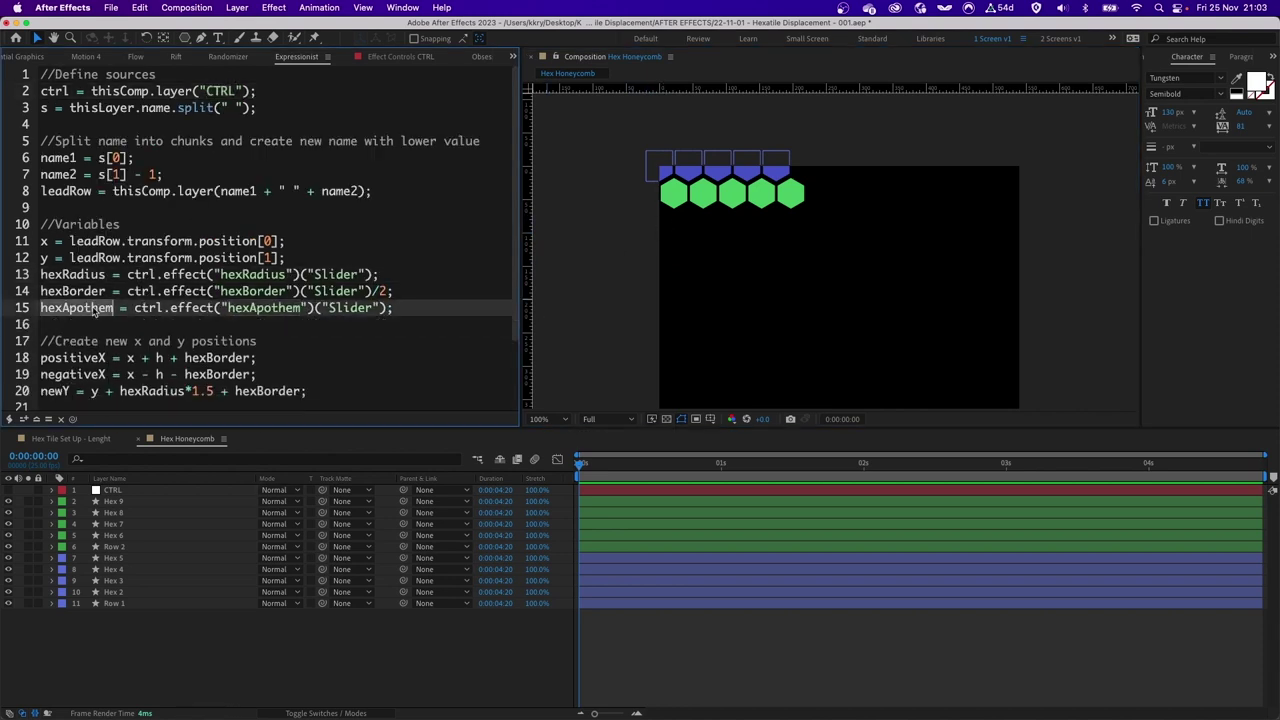
- Examine the source lines of the Row 2 expression alongside the hexRadius, hexBorder and hexApothem effects on the CTRL layer
{"action": "left_click", "coordinate": [150, 546]}
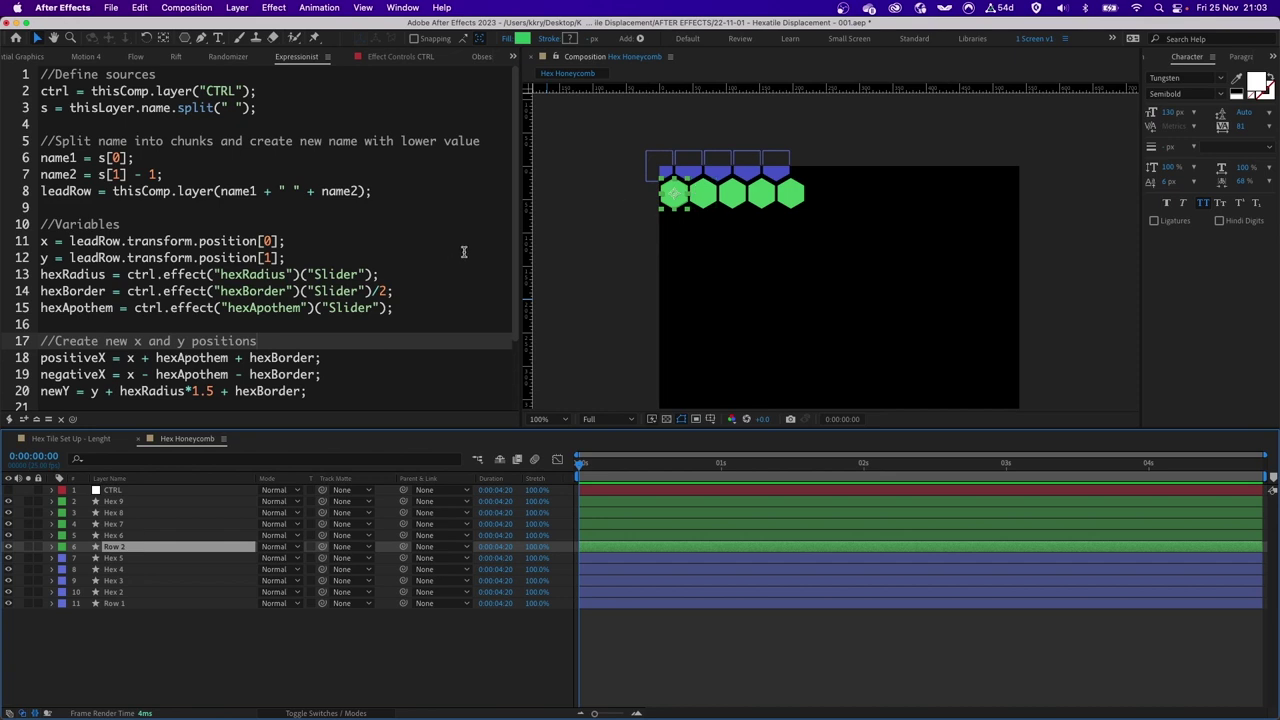
{"action": "left_click", "coordinate": [357, 190]}
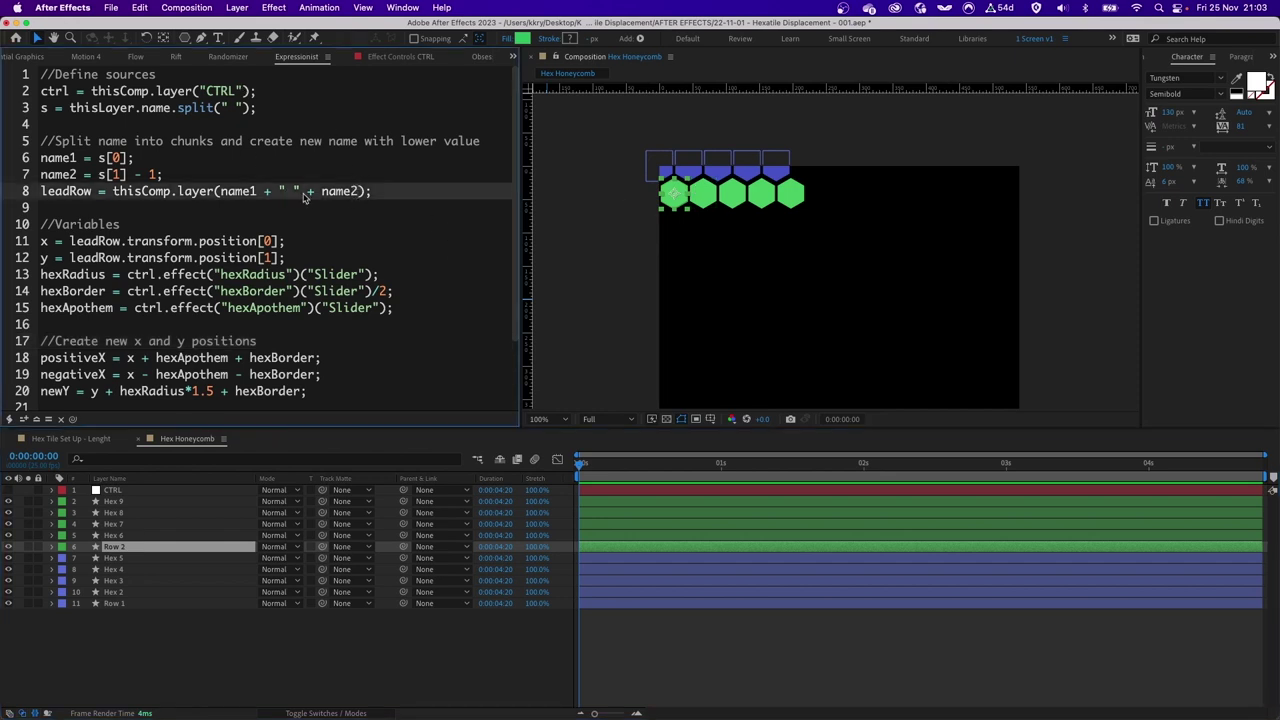
{"action": "left_click", "coordinate": [218, 124]}
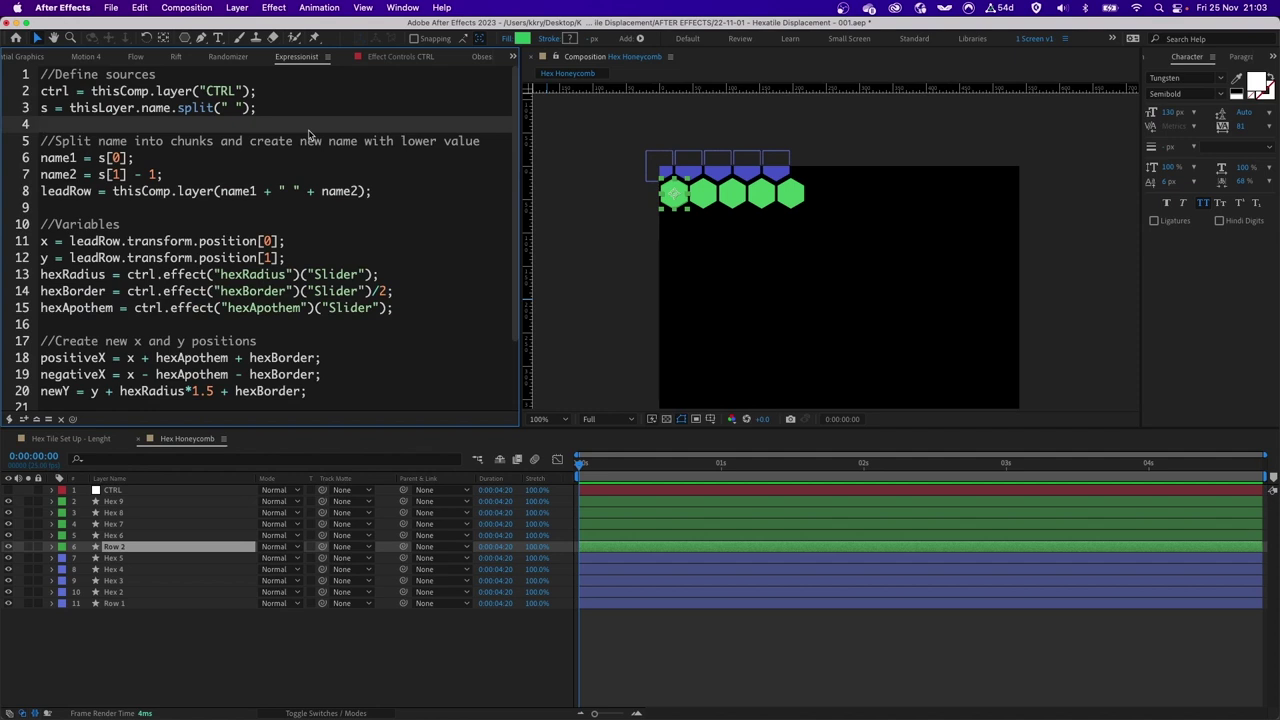
{"action": "left_click_drag", "start_coordinate": [257, 105], "coordinate": [4, 90]}
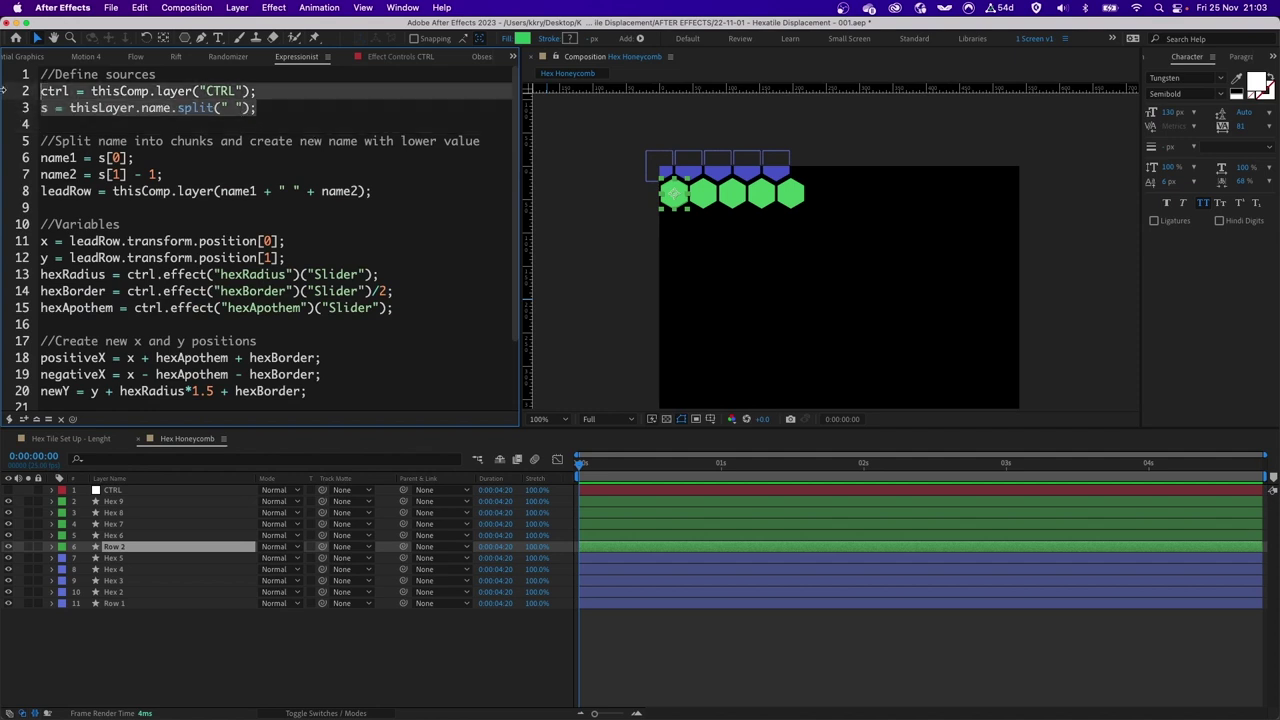
{"action": "left_click", "coordinate": [113, 491]}
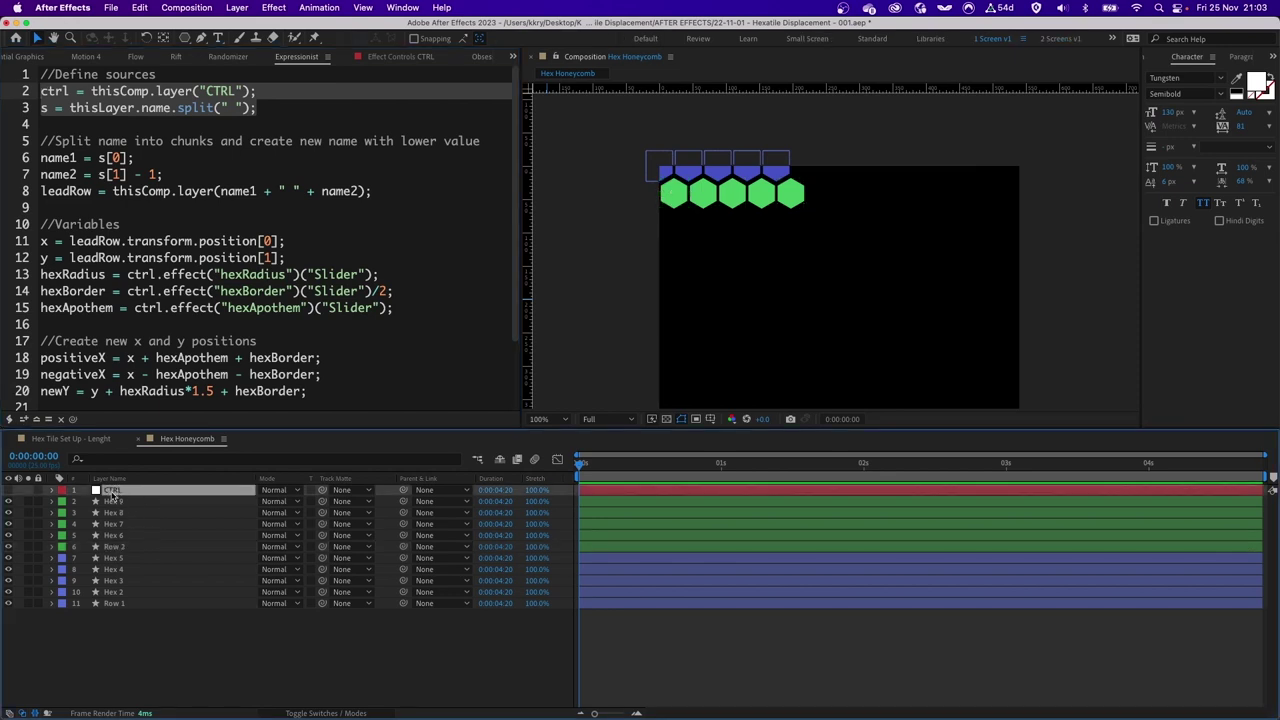
{"action": "left_click", "coordinate": [54, 491]}
{"action": "left_click", "coordinate": [64, 502]}
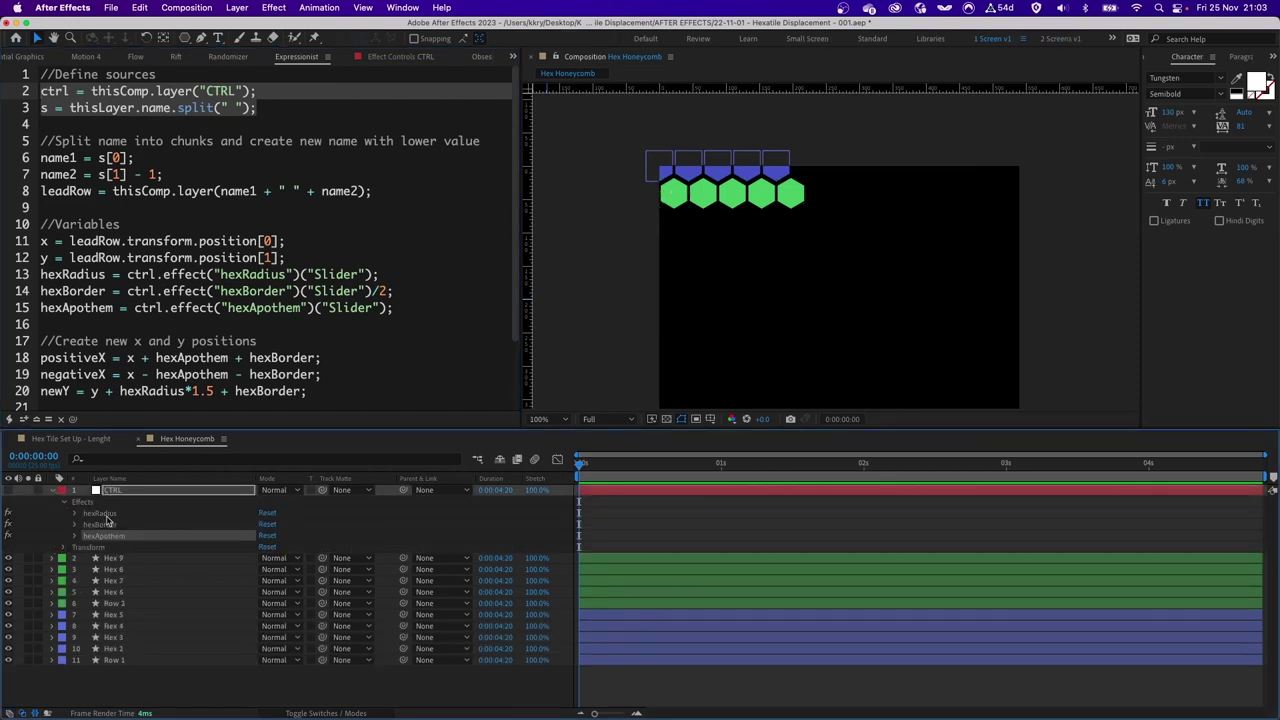
{"action": "left_click", "coordinate": [270, 126]}
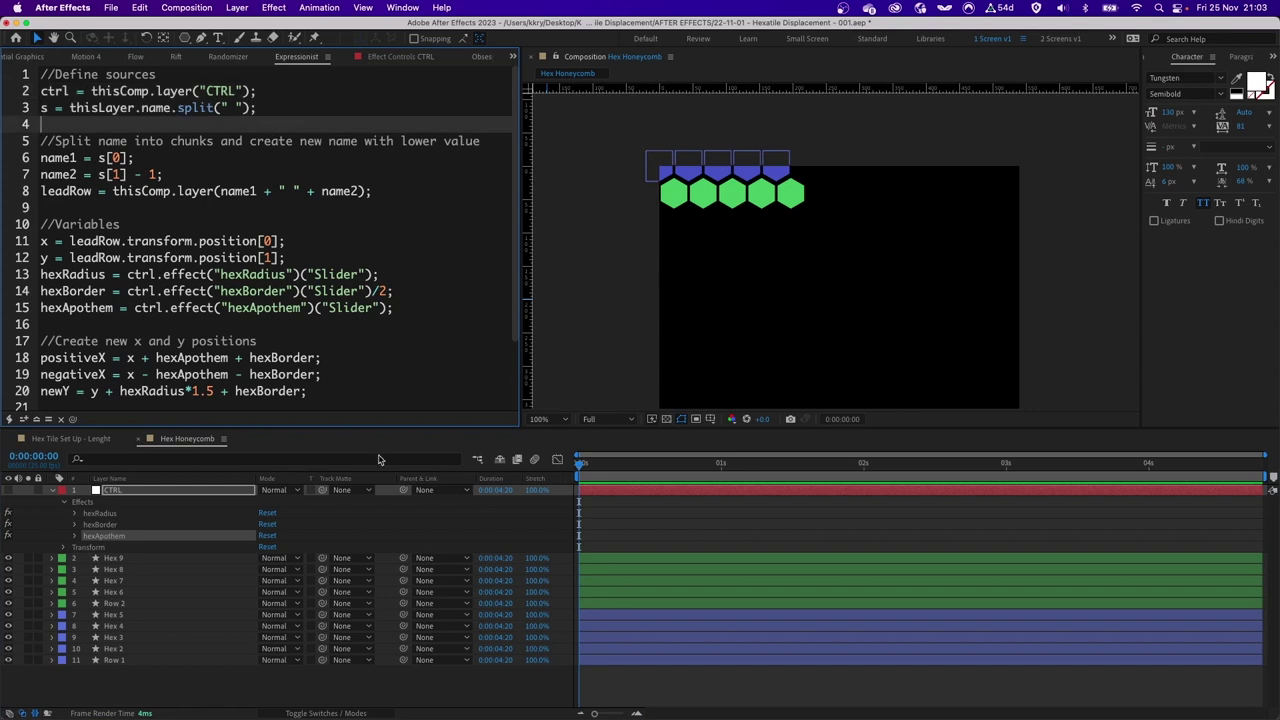
- Examine how s = thisLayer.name.split(" ") divides the Row 2 layer name at the space for name1 and name2
{"action": "left_click", "coordinate": [117, 605]}
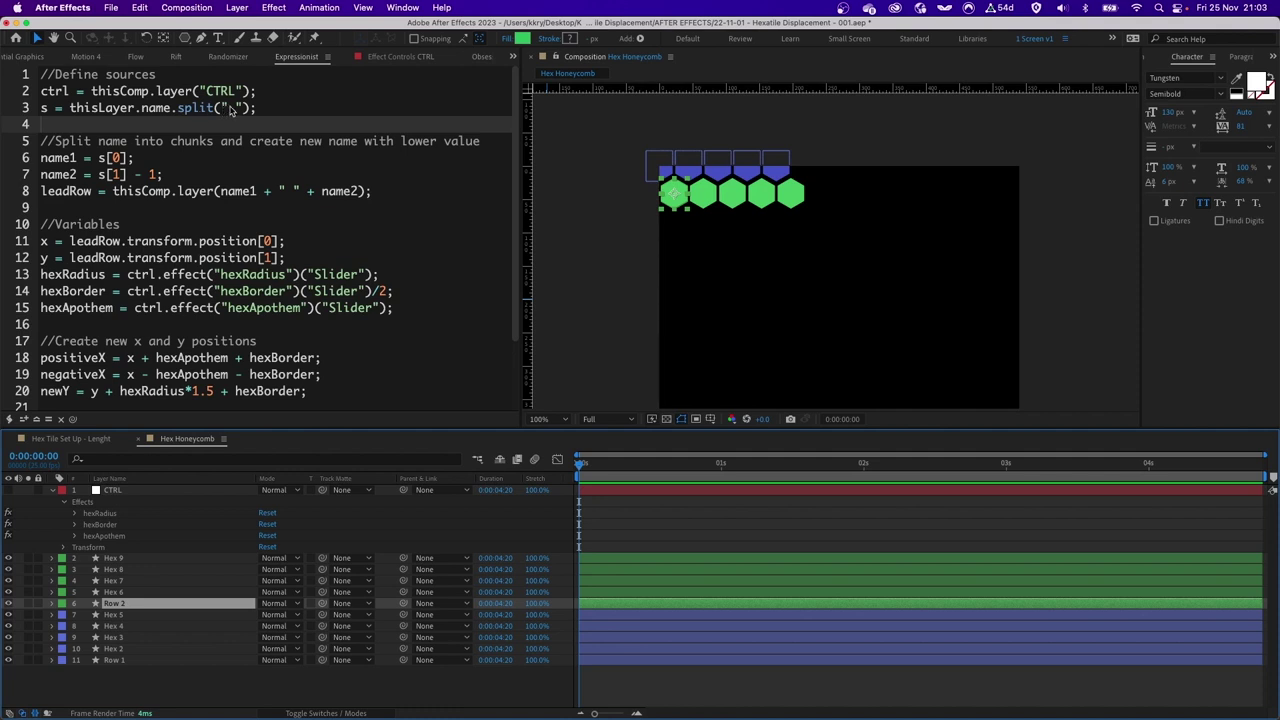
{"action": "left_click", "coordinate": [232, 108]}
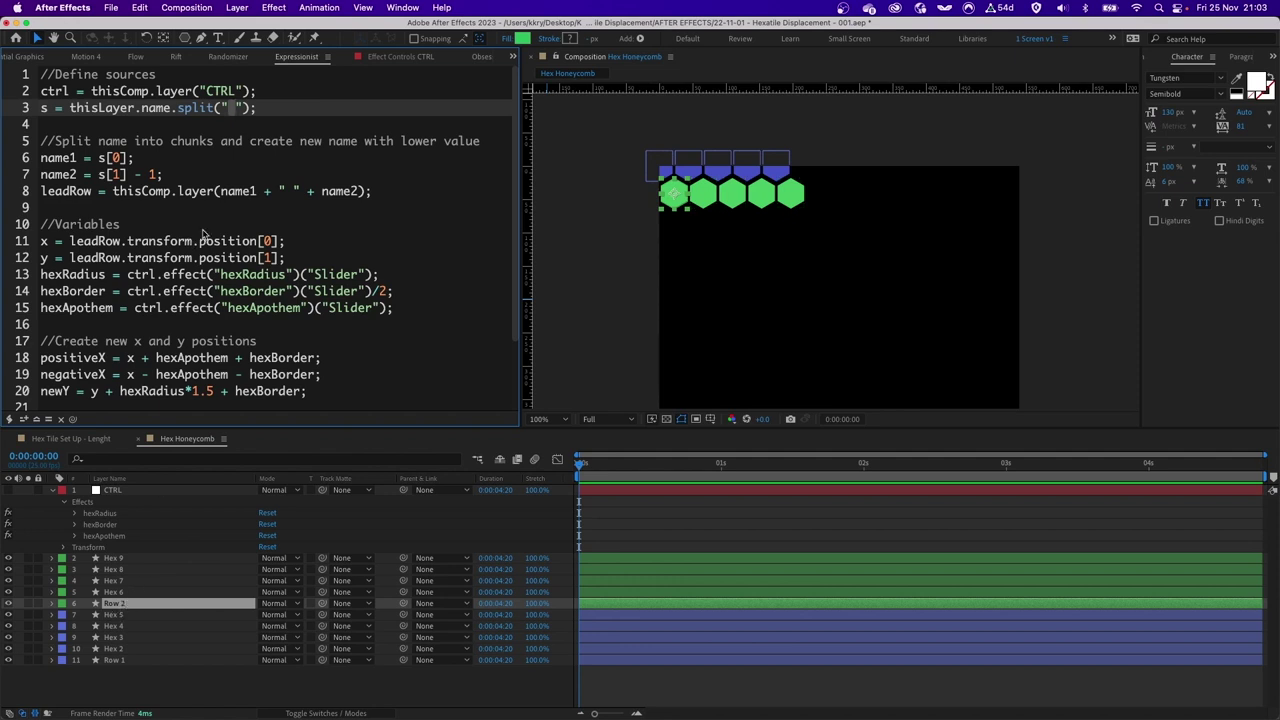
{"action": "left_click", "coordinate": [270, 125]}
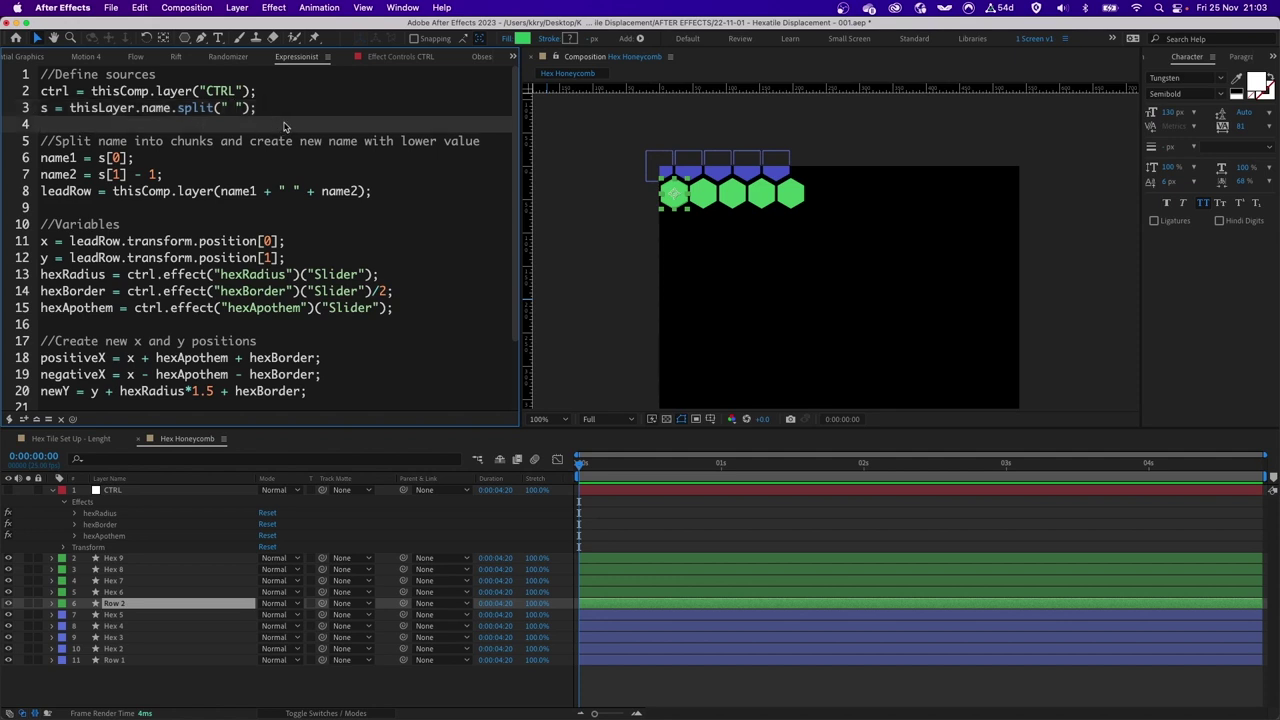
{"action": "left_click", "coordinate": [97, 142]}
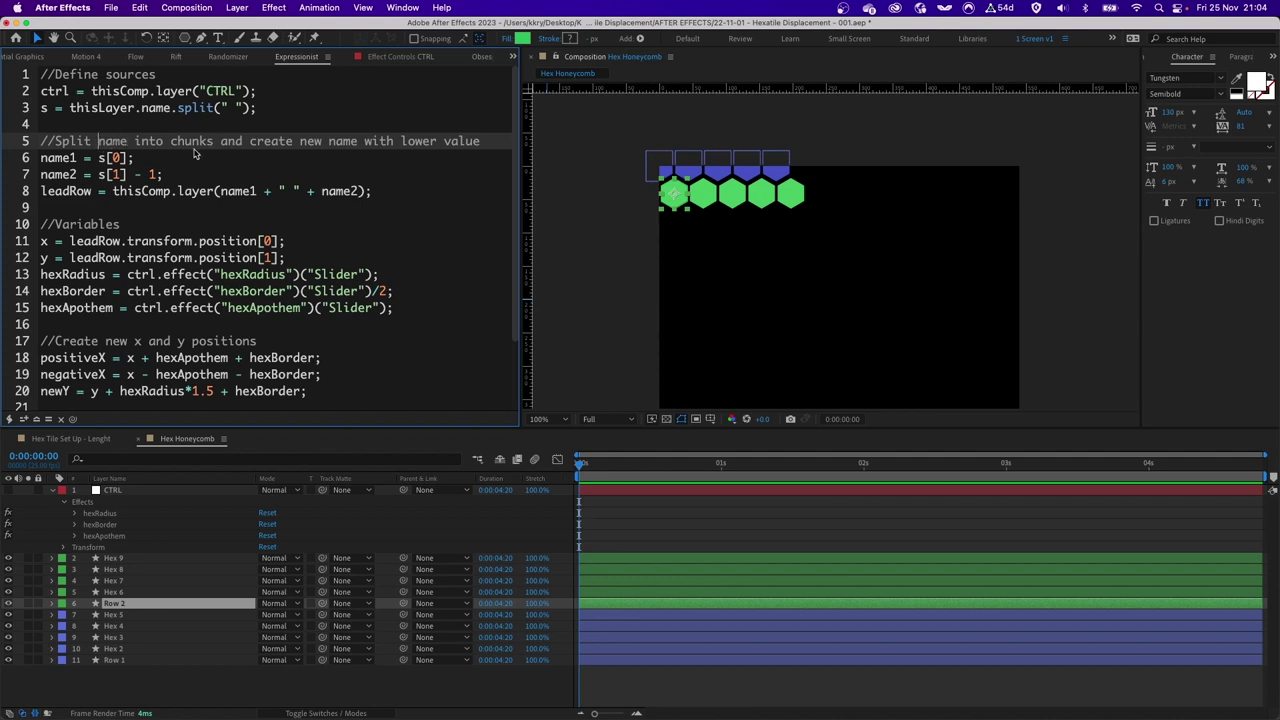
{"action": "left_click_drag", "start_coordinate": [78, 176], "coordinate": [40, 158]}
{"action": "left_click", "coordinate": [136, 163]}
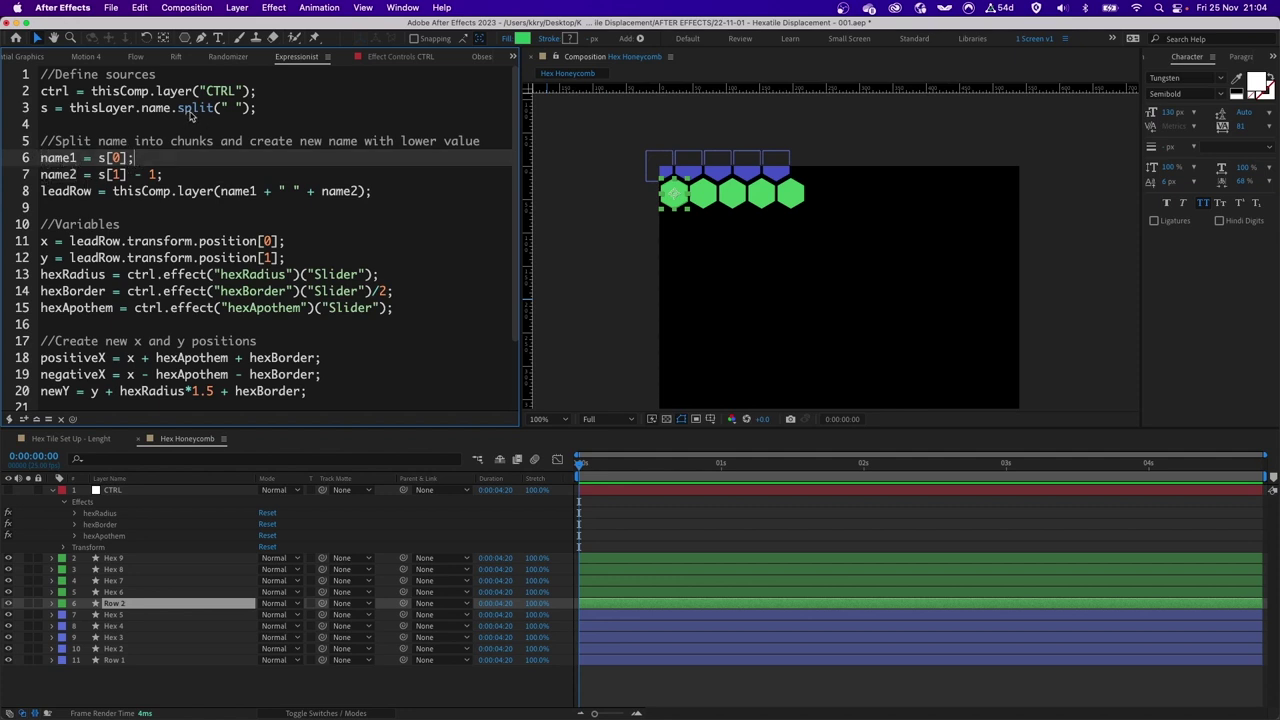
{"action": "double_click", "coordinate": [47, 111]}
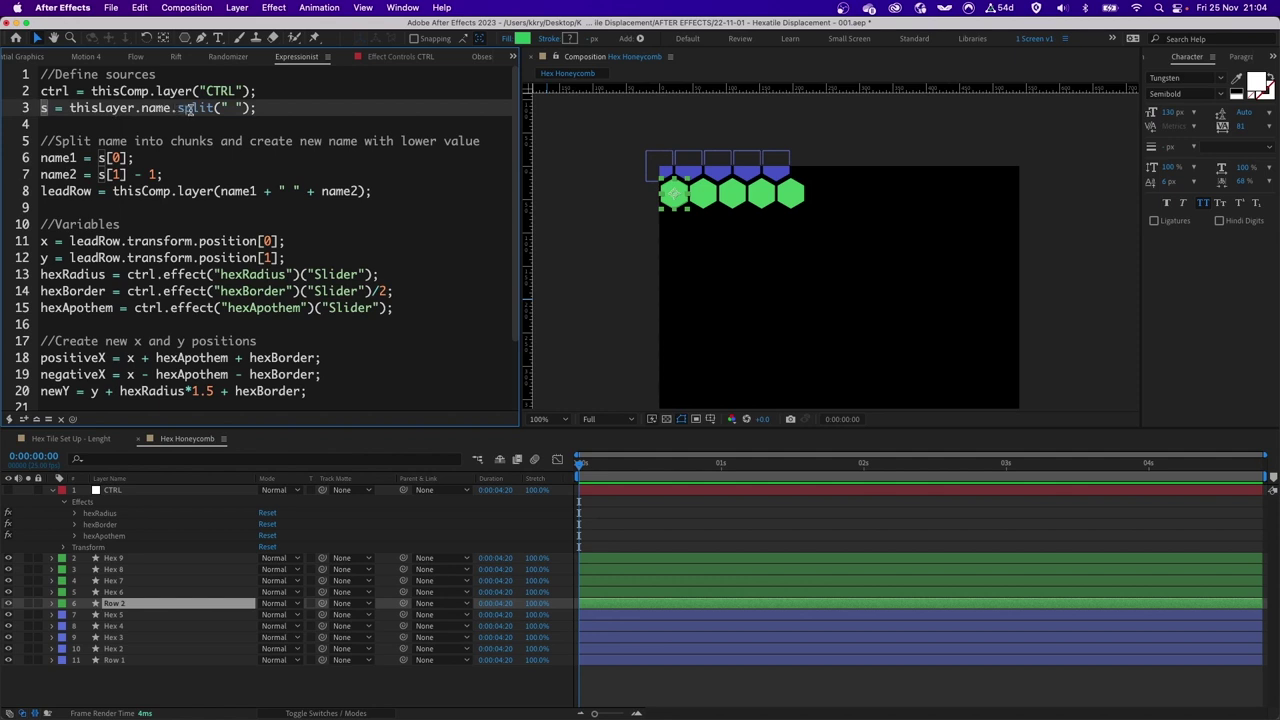
{"action": "left_click", "coordinate": [138, 161]}
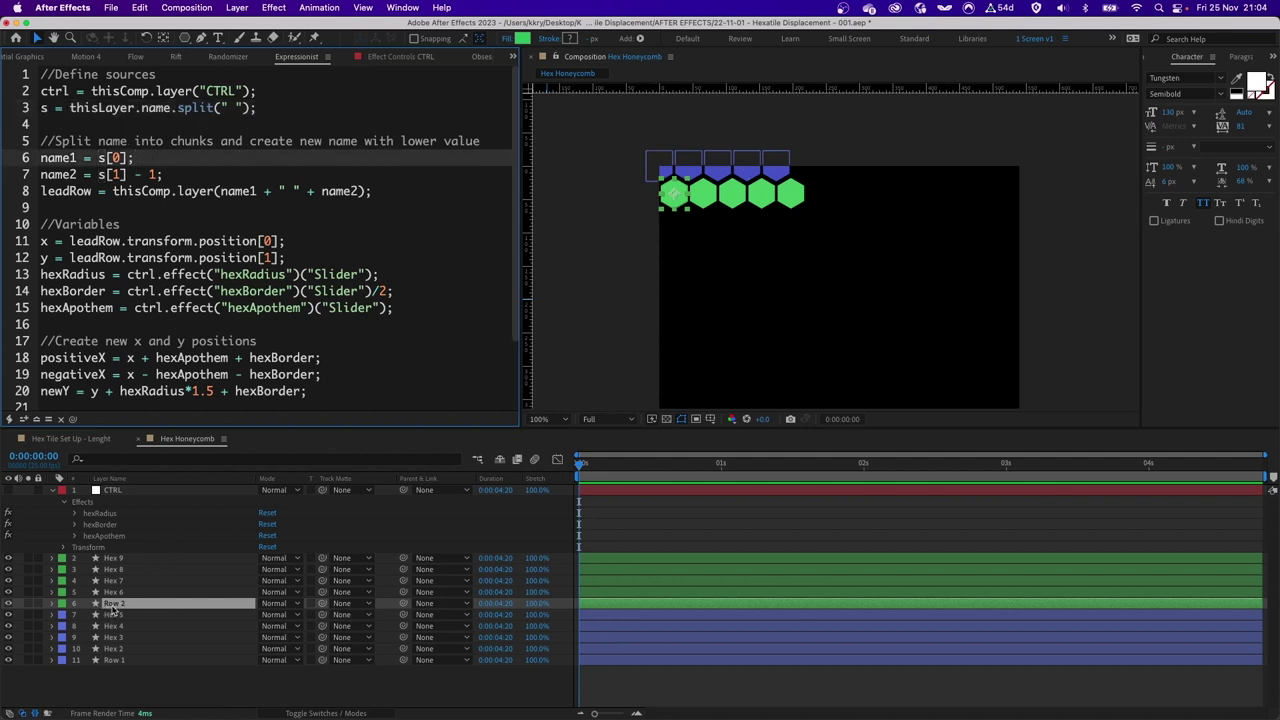
- Examine the indexes in name1 = s[0] and name2 = s[1] - 1 against the Row 2 and Row 1 layers
{"action": "double_click", "coordinate": [117, 158]}
{"action": "left_click", "coordinate": [114, 171]}
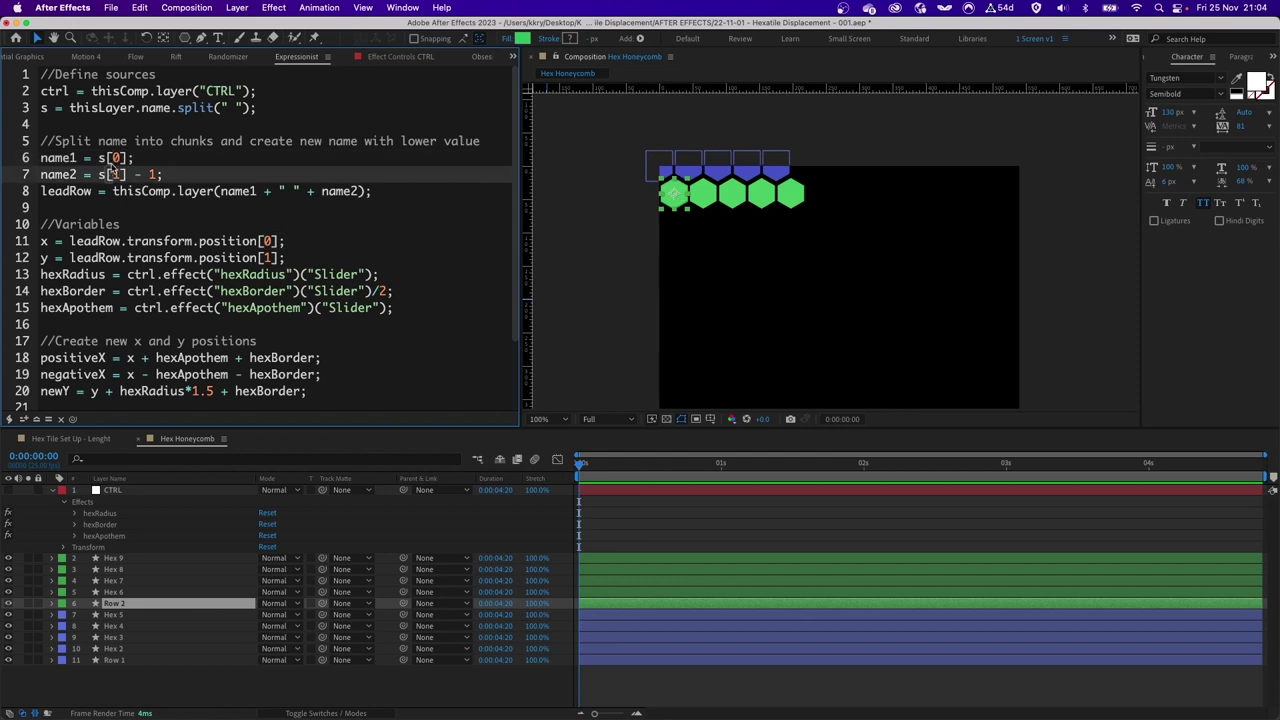
{"action": "left_click", "coordinate": [105, 159]}
{"action": "left_click", "coordinate": [112, 174]}
{"action": "left_click", "coordinate": [167, 175]}
{"action": "left_click_drag", "start_coordinate": [155, 176], "coordinate": [136, 179]}
{"action": "left_click", "coordinate": [118, 606]}
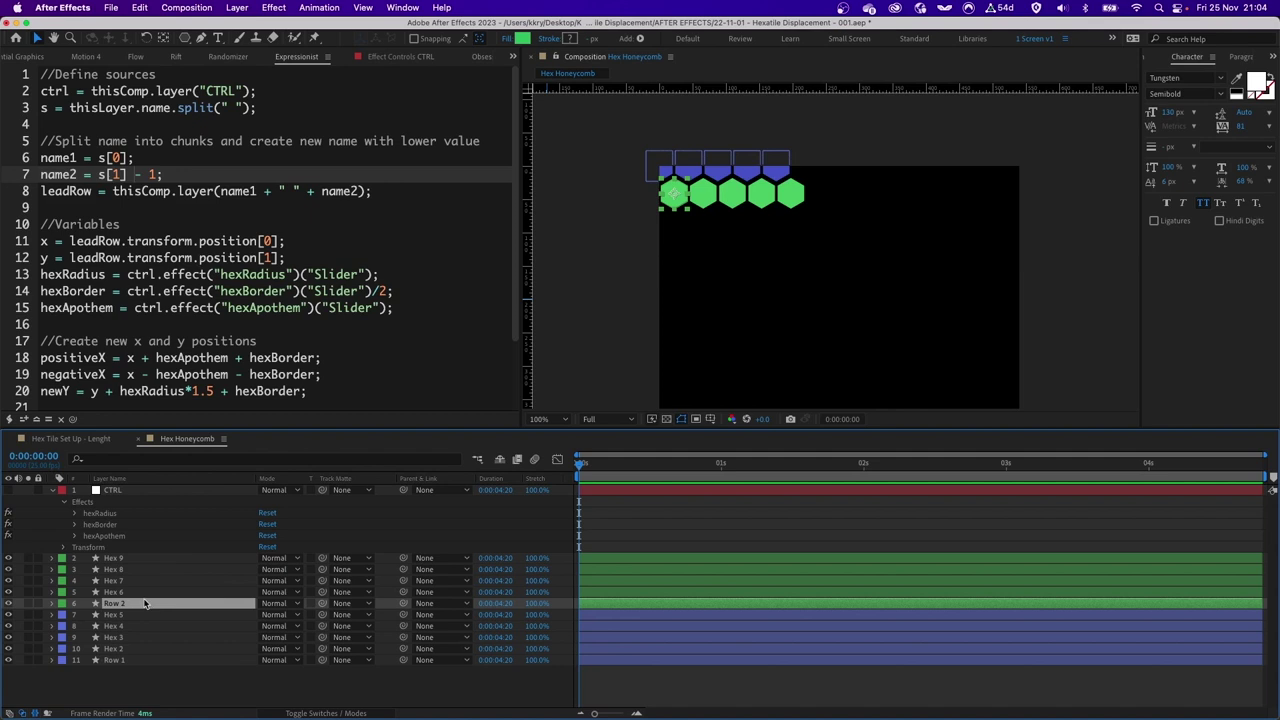
{"action": "left_click", "coordinate": [116, 660]}
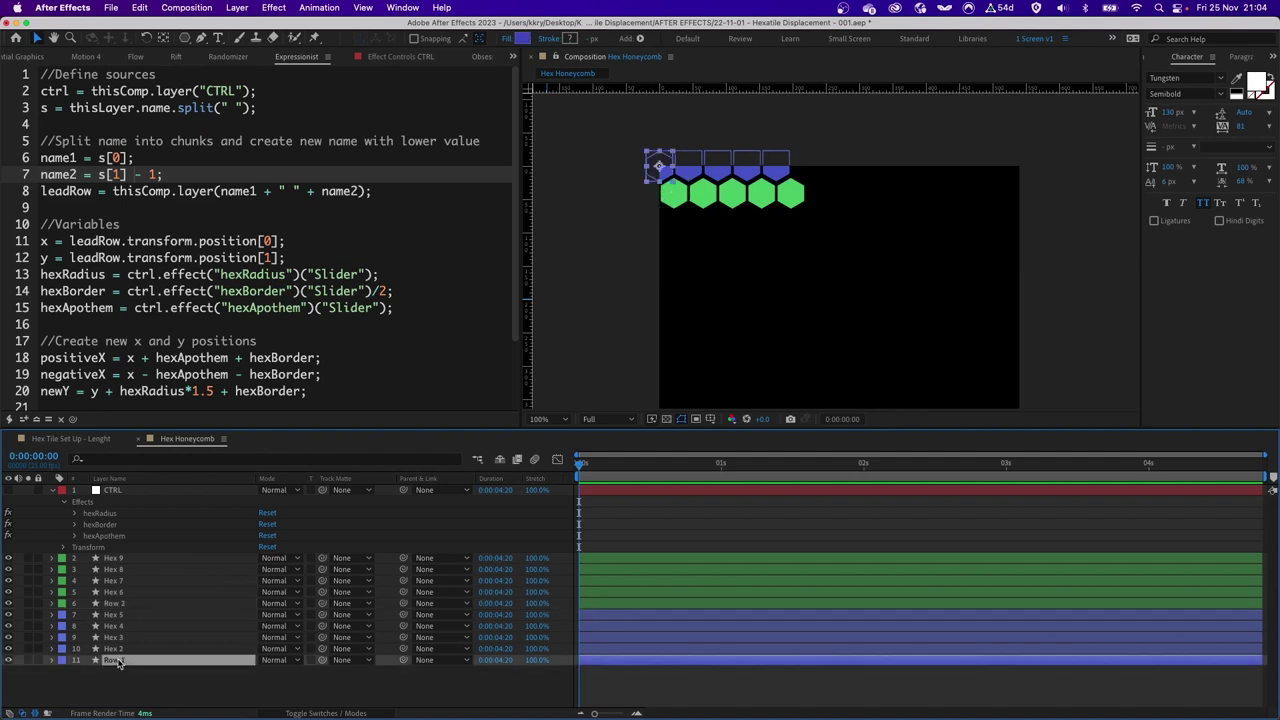
{"action": "left_click", "coordinate": [115, 604]}
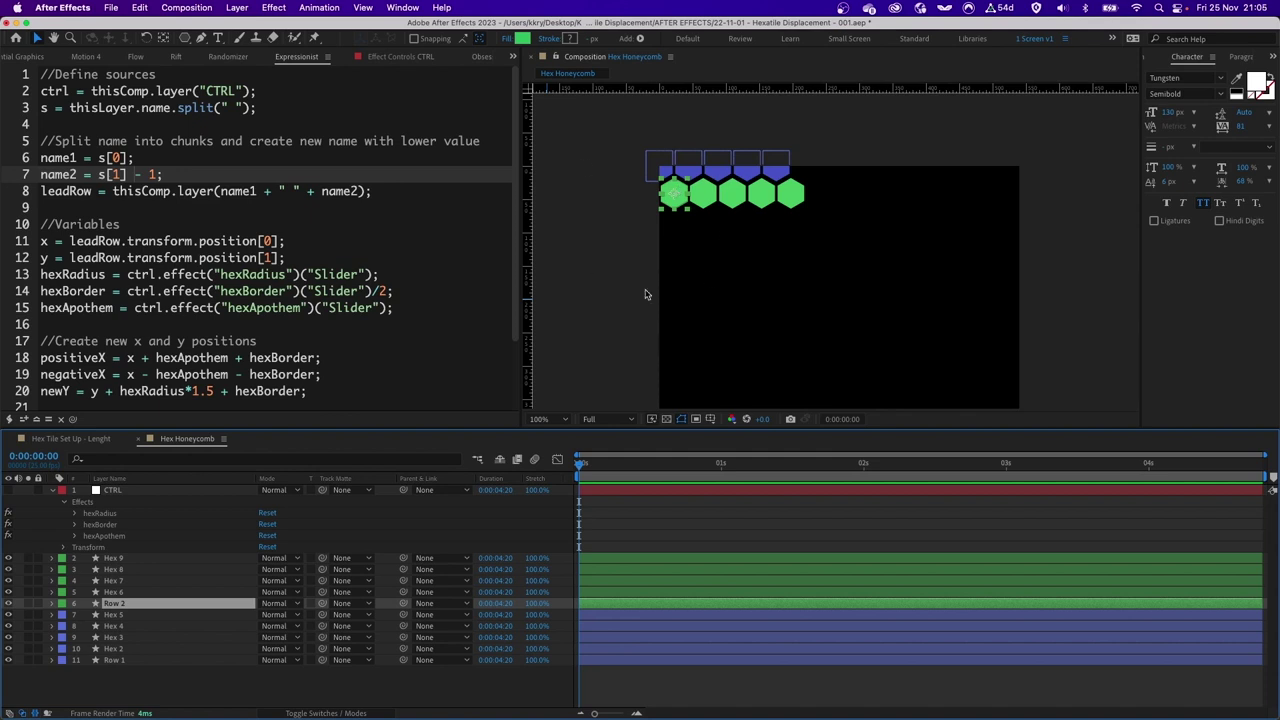
{"action": "left_click", "coordinate": [667, 165]}
{"action": "left_click", "coordinate": [108, 604]}
- Examine how leadRow joins name1, a space and name2, and where the x and y position variables use it
{"action": "double_click", "coordinate": [58, 158]}
{"action": "left_click_drag", "start_coordinate": [221, 191], "coordinate": [278, 197]}
{"action": "left_click", "coordinate": [284, 195]}
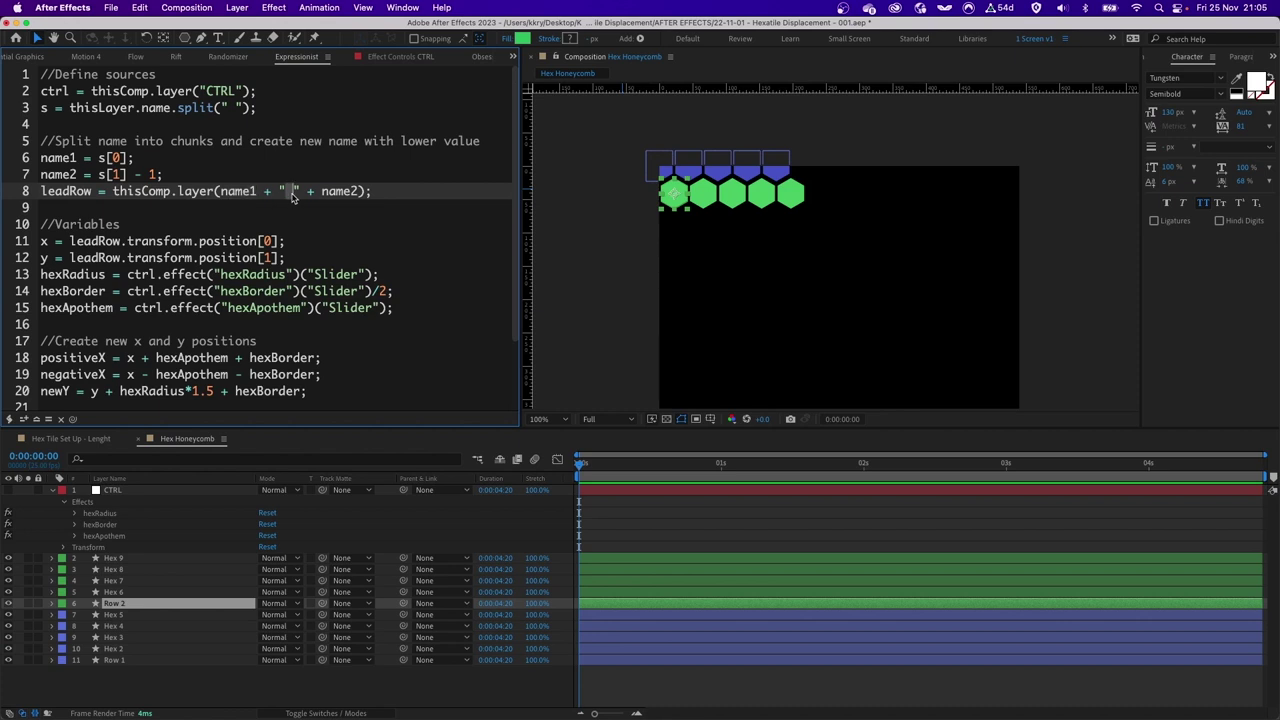
{"action": "left_click", "coordinate": [350, 195]}
{"action": "left_click", "coordinate": [387, 197]}
{"action": "left_click", "coordinate": [138, 207]}
{"action": "scroll", "coordinate": [290, 197], "scroll_direction": "down", "scroll_amount": 1}
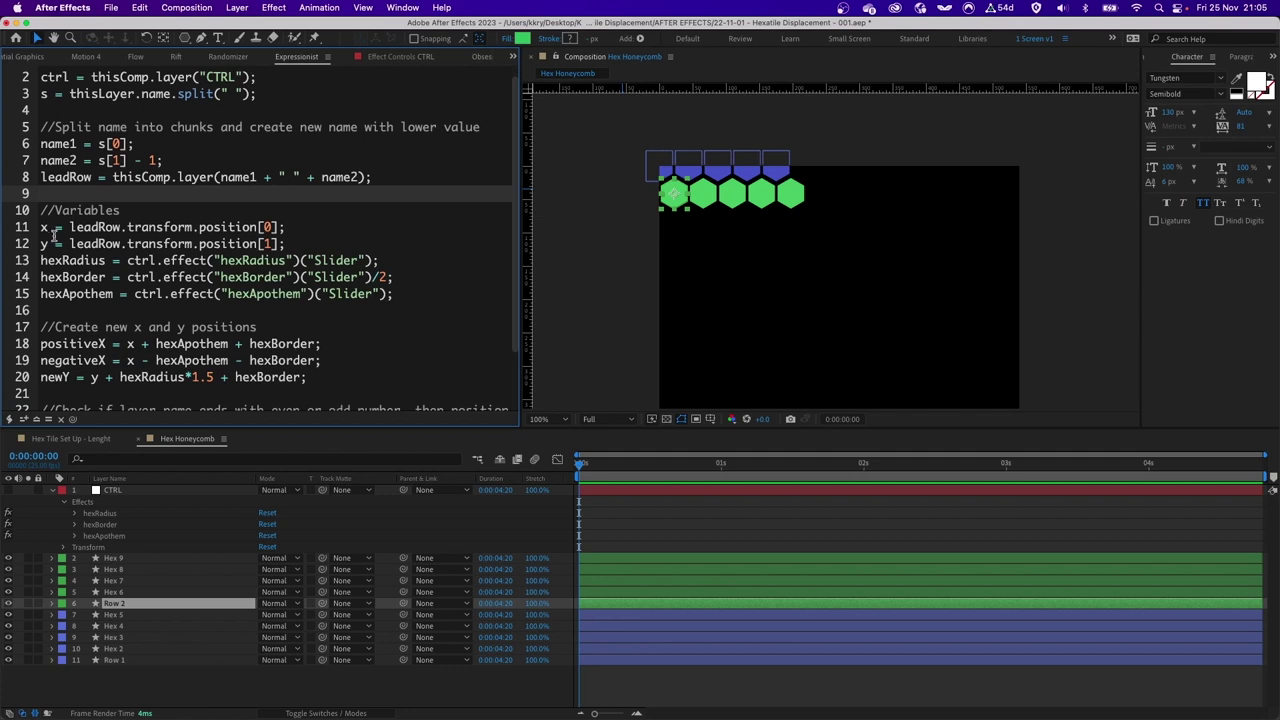
{"action": "double_click", "coordinate": [96, 228]}
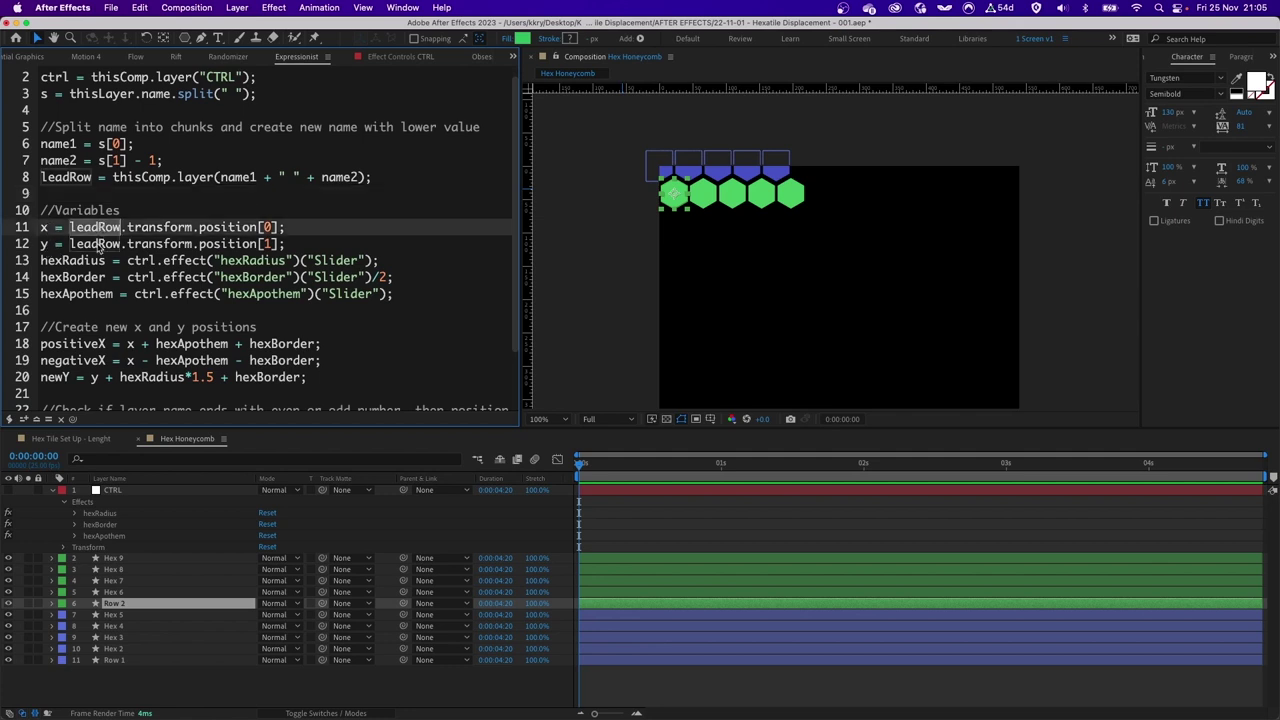
{"action": "double_click", "coordinate": [96, 245]}
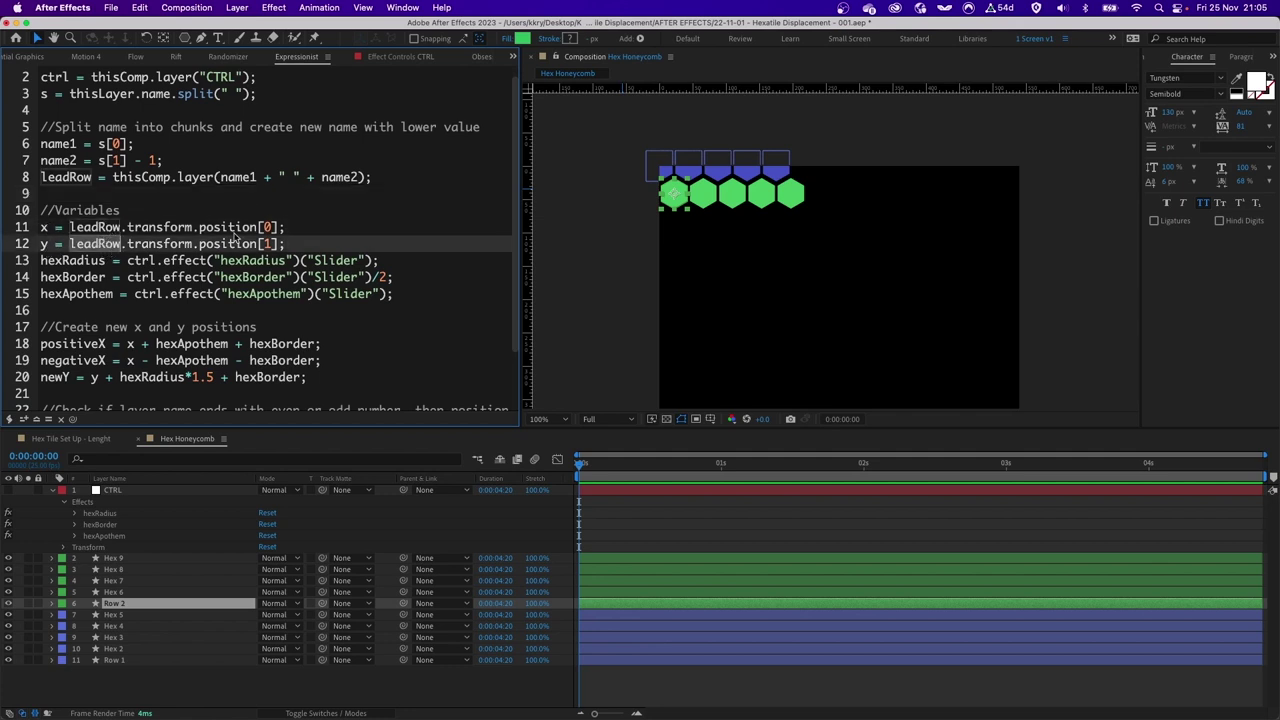
- Examine the hexRadius, hexBorder and hexApothem variables in the Row 2 expression against the matching slider effects on the CTRL layer
{"action": "left_click", "coordinate": [295, 243]}
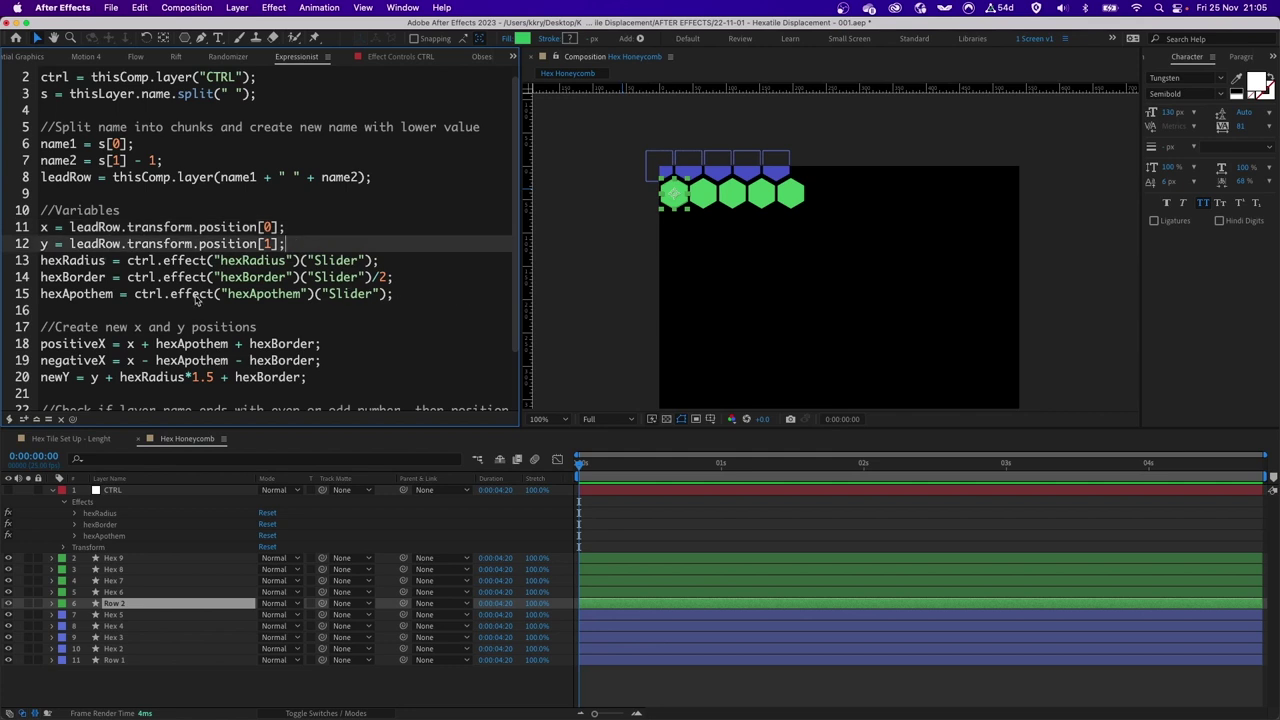
{"action": "left_click", "coordinate": [100, 524]}
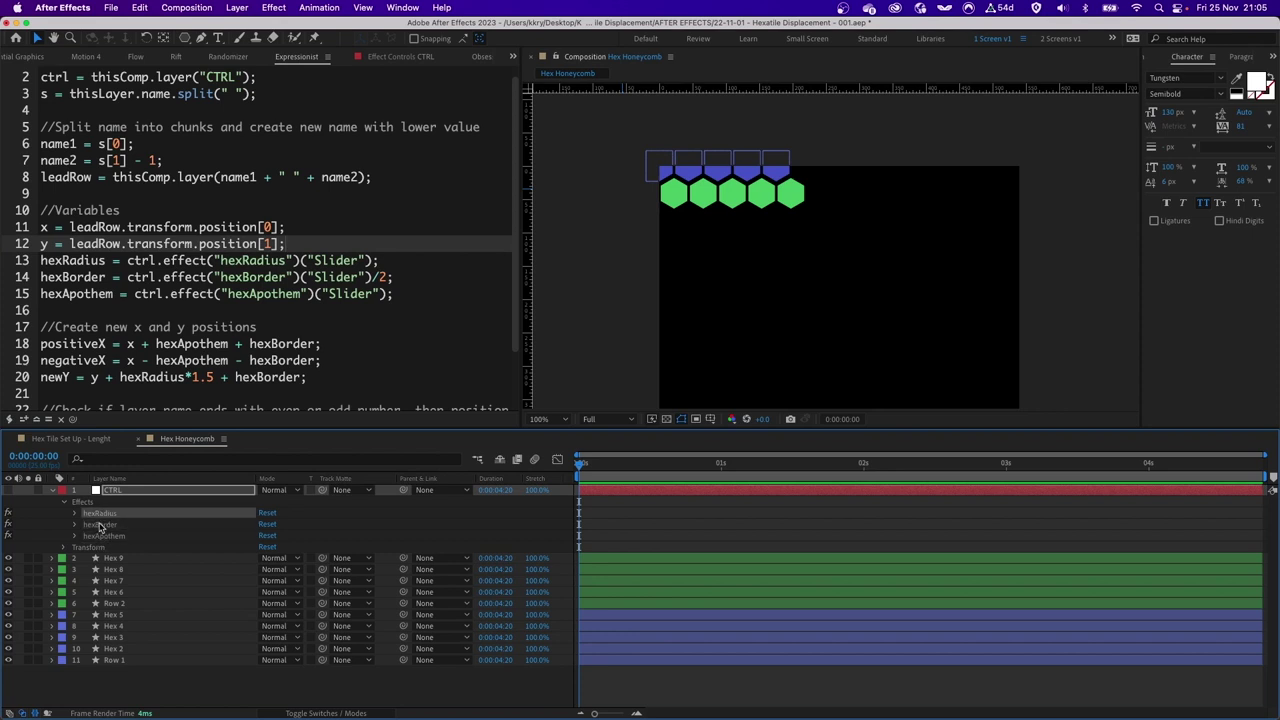
{"action": "left_click", "coordinate": [101, 534]}
{"action": "left_click", "coordinate": [101, 514]}
{"action": "left_click", "coordinate": [100, 277]}
{"action": "left_click", "coordinate": [88, 296]}
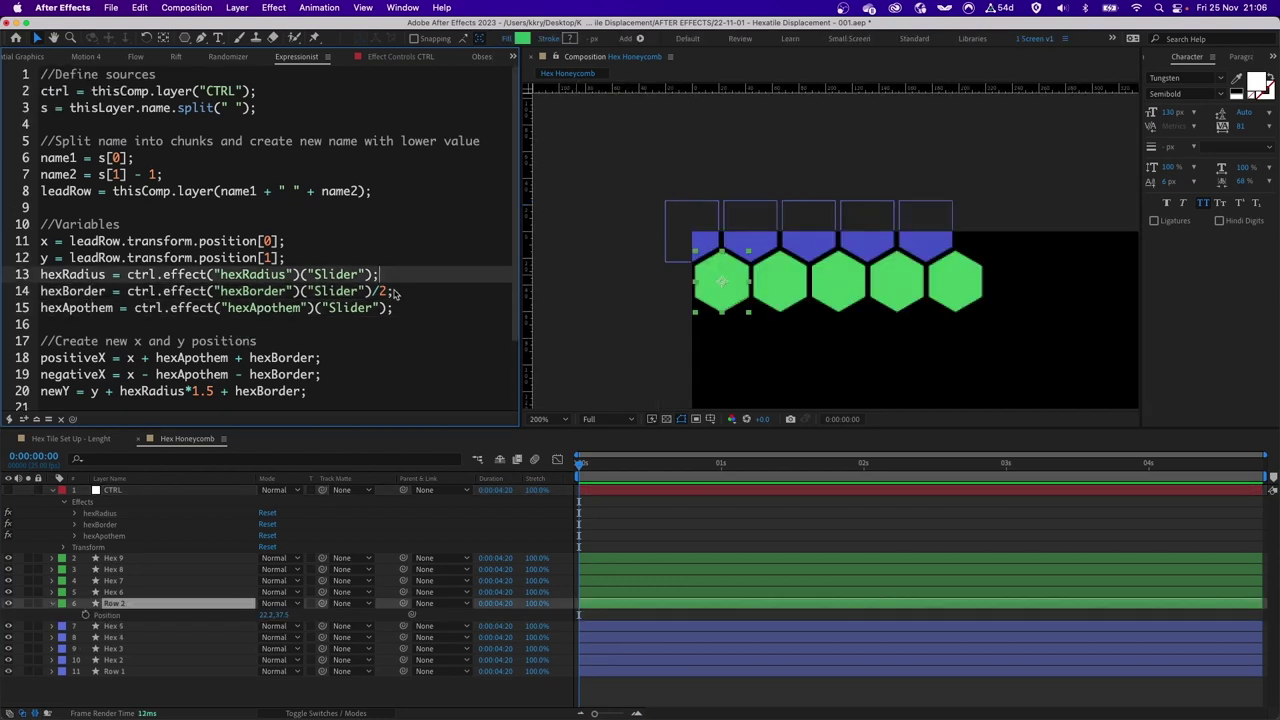
- Examine the halved hexBorder line against the gaps between the Row 1 and Row 2 hexagons in the composition
{"action": "left_click_drag", "start_coordinate": [395, 292], "coordinate": [40, 293]}
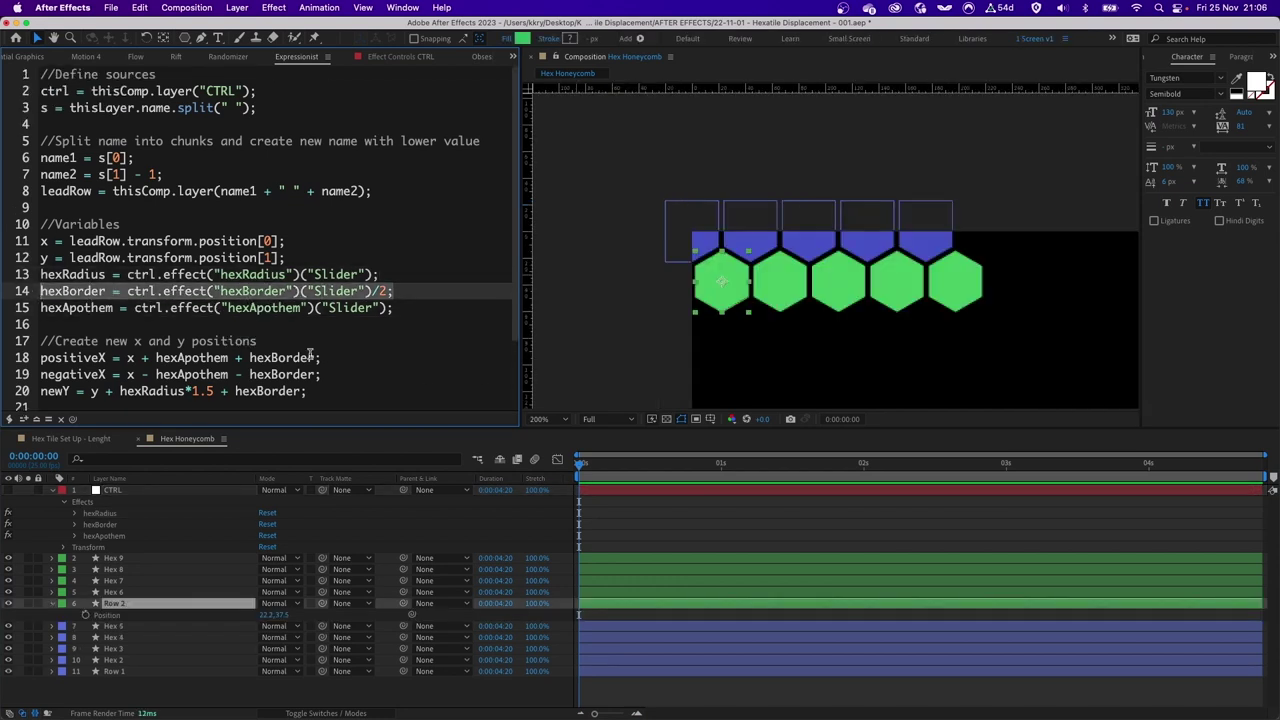
{"action": "scroll", "coordinate": [736, 261], "scroll_direction": "up", "scroll_amount": 1}
{"action": "left_click", "coordinate": [607, 314]}
{"action": "left_click_drag", "start_coordinate": [606, 316], "coordinate": [627, 292]}
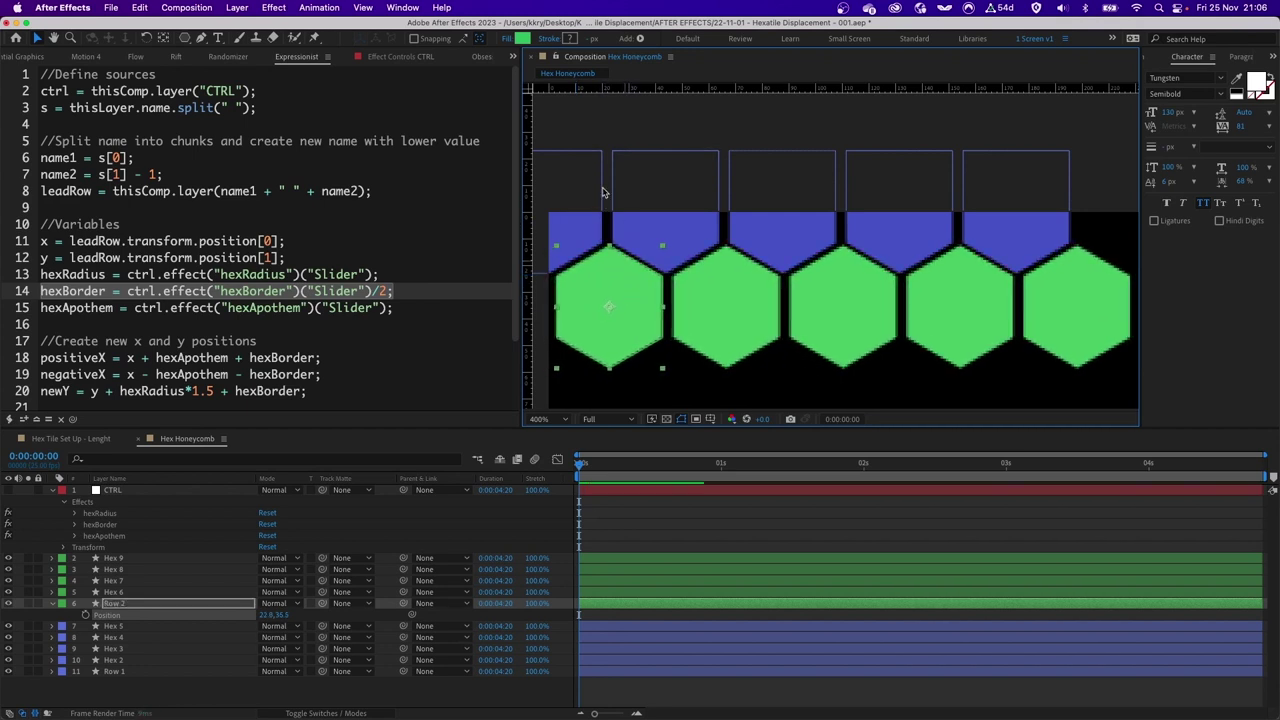
{"action": "left_click", "coordinate": [591, 215]}
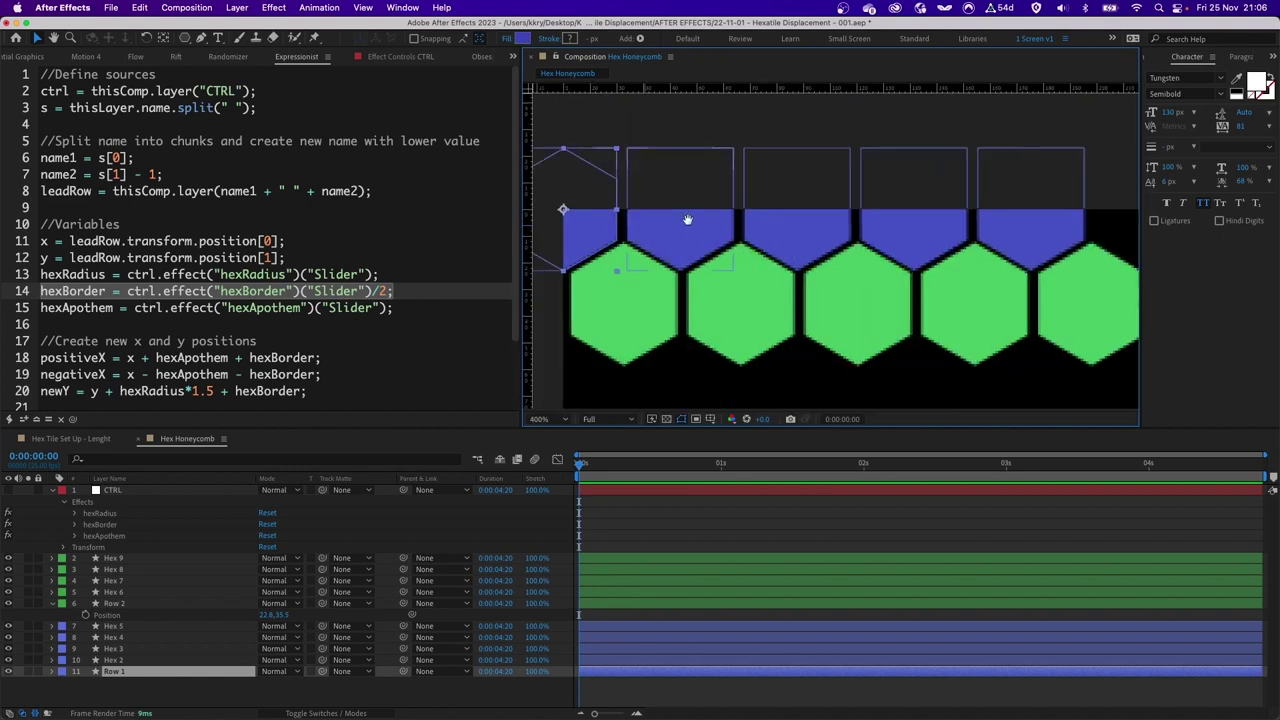
{"action": "scroll", "coordinate": [622, 215], "scroll_direction": "up", "scroll_amount": 1}
{"action": "left_click", "coordinate": [705, 222]}
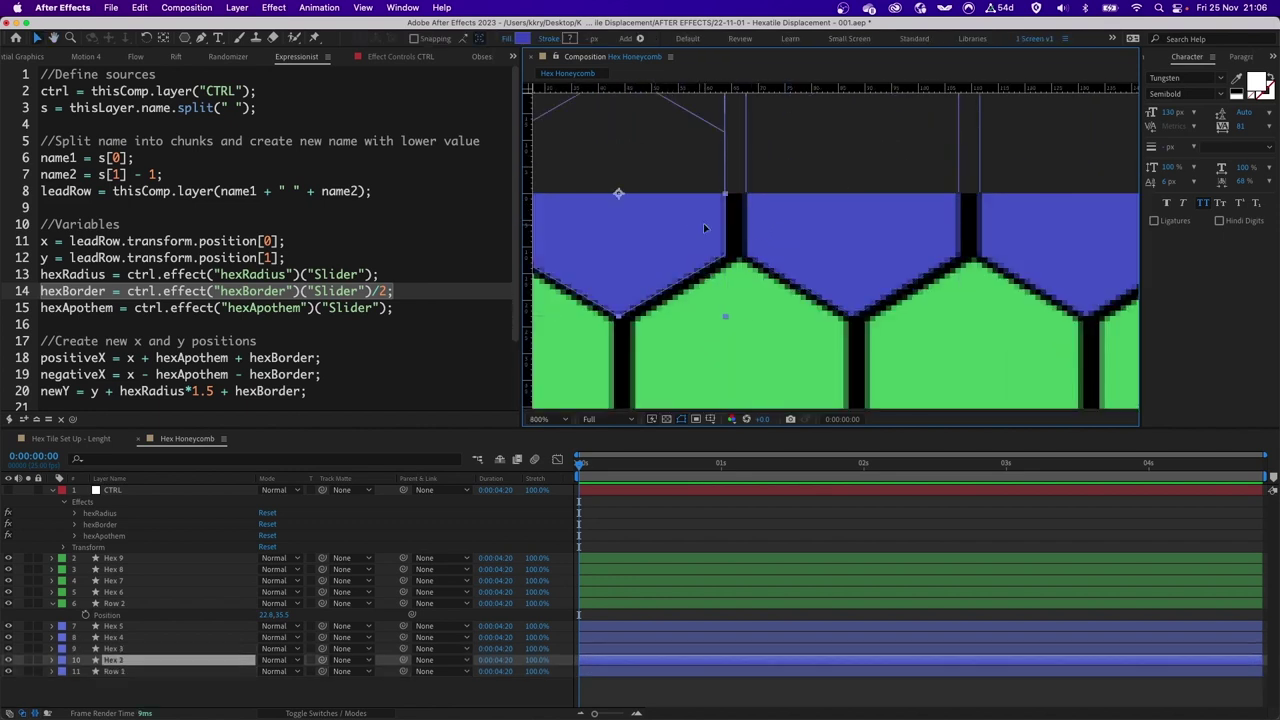
{"action": "scroll", "coordinate": [800, 230], "scroll_direction": "down", "scroll_amount": 1}
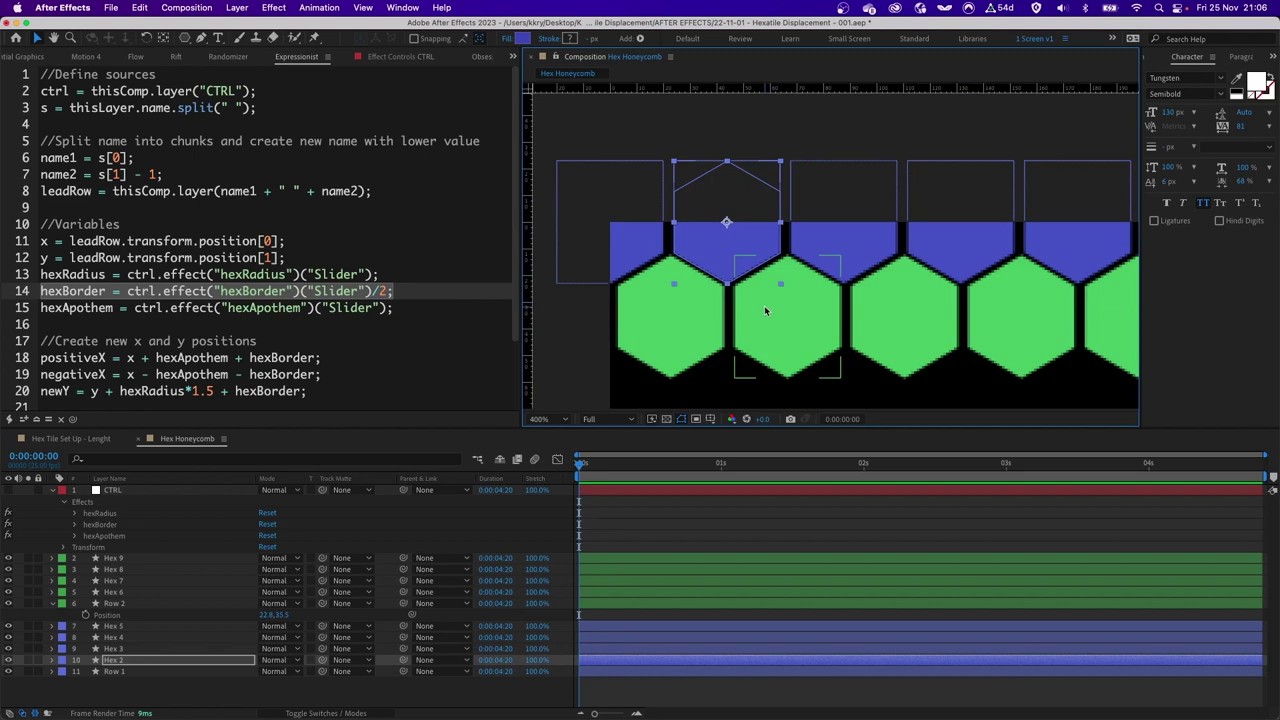
{"action": "left_click", "coordinate": [765, 310]}
{"action": "left_click", "coordinate": [130, 604]}
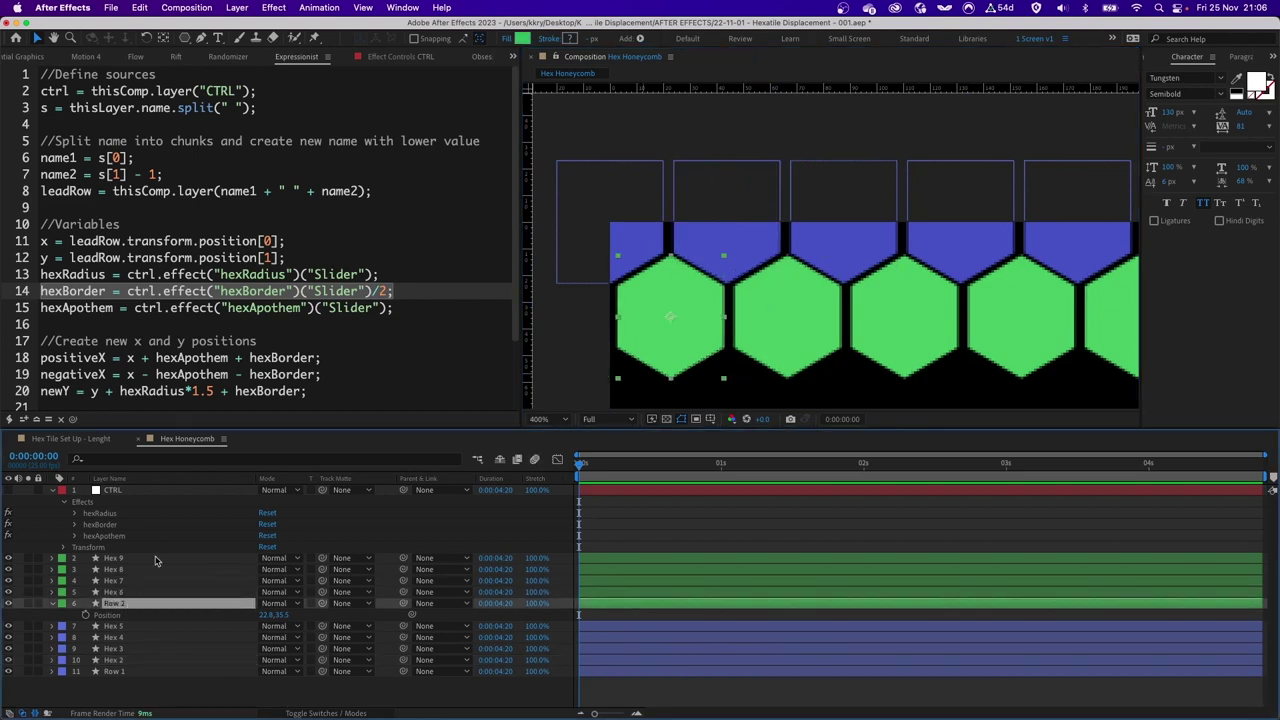
- Examine how positiveX and negativeX add or subtract hexApothem and hexBorder from the x position
{"action": "left_click", "coordinate": [436, 322]}
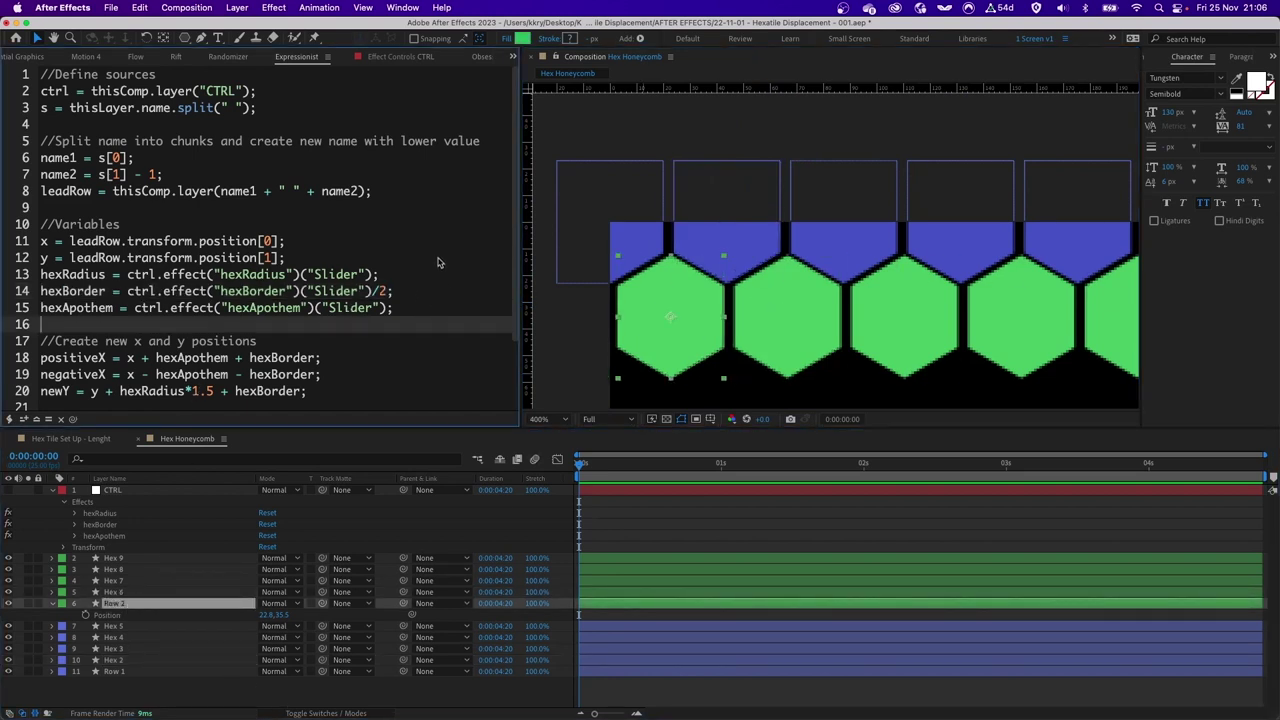
{"action": "scroll", "coordinate": [441, 266], "scroll_direction": "down", "scroll_amount": 3}
{"action": "scroll", "coordinate": [418, 257], "scroll_direction": "down", "scroll_amount": 1}
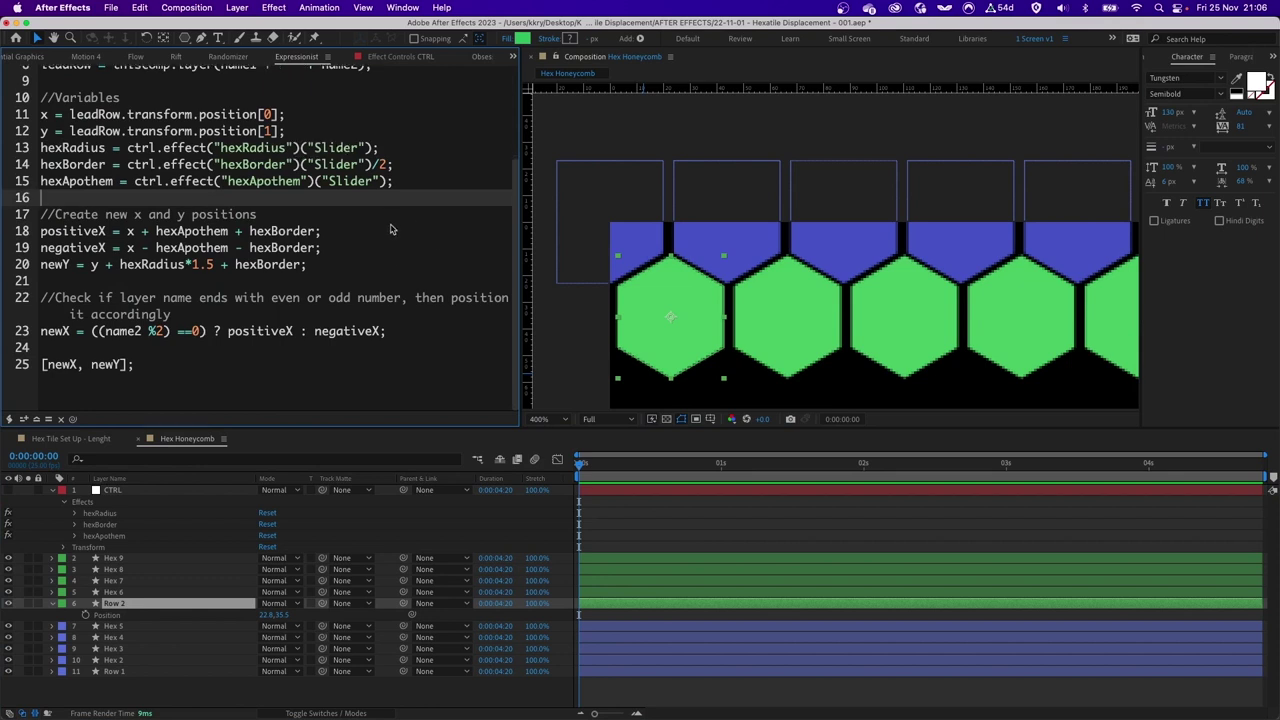
{"action": "scroll", "coordinate": [338, 230], "scroll_direction": "up", "scroll_amount": 1}
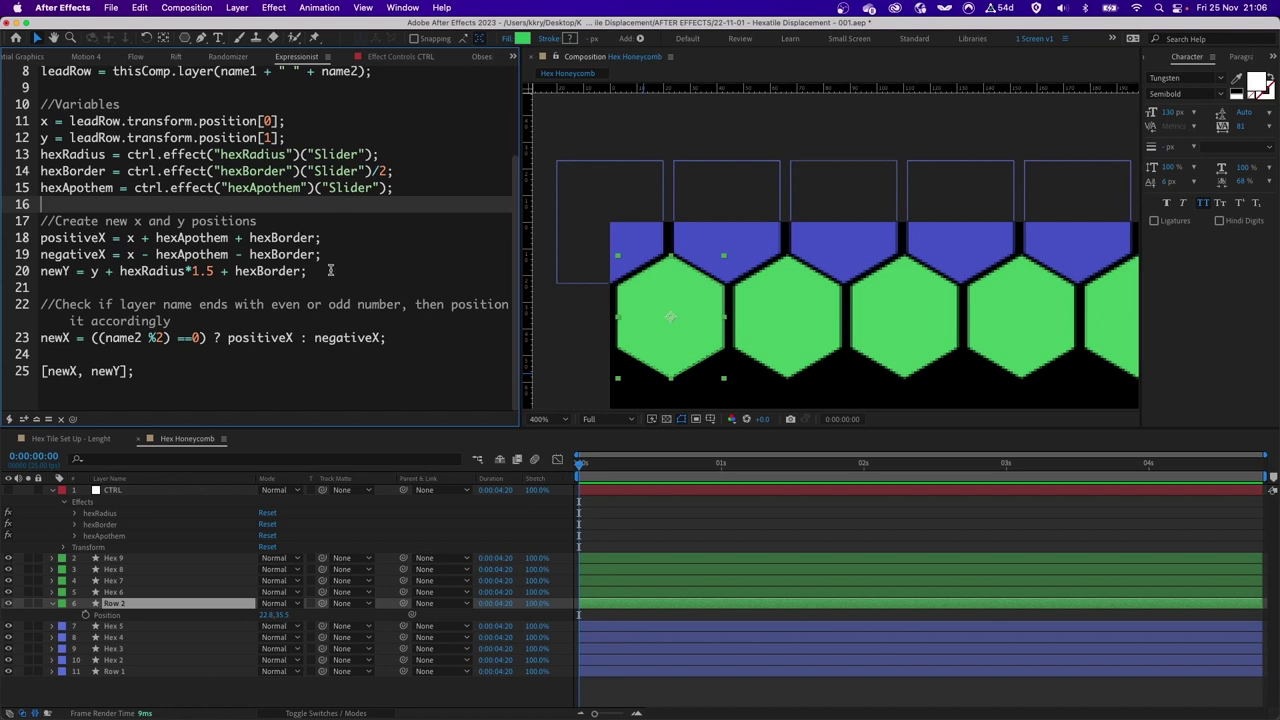
{"action": "left_click", "coordinate": [330, 270]}
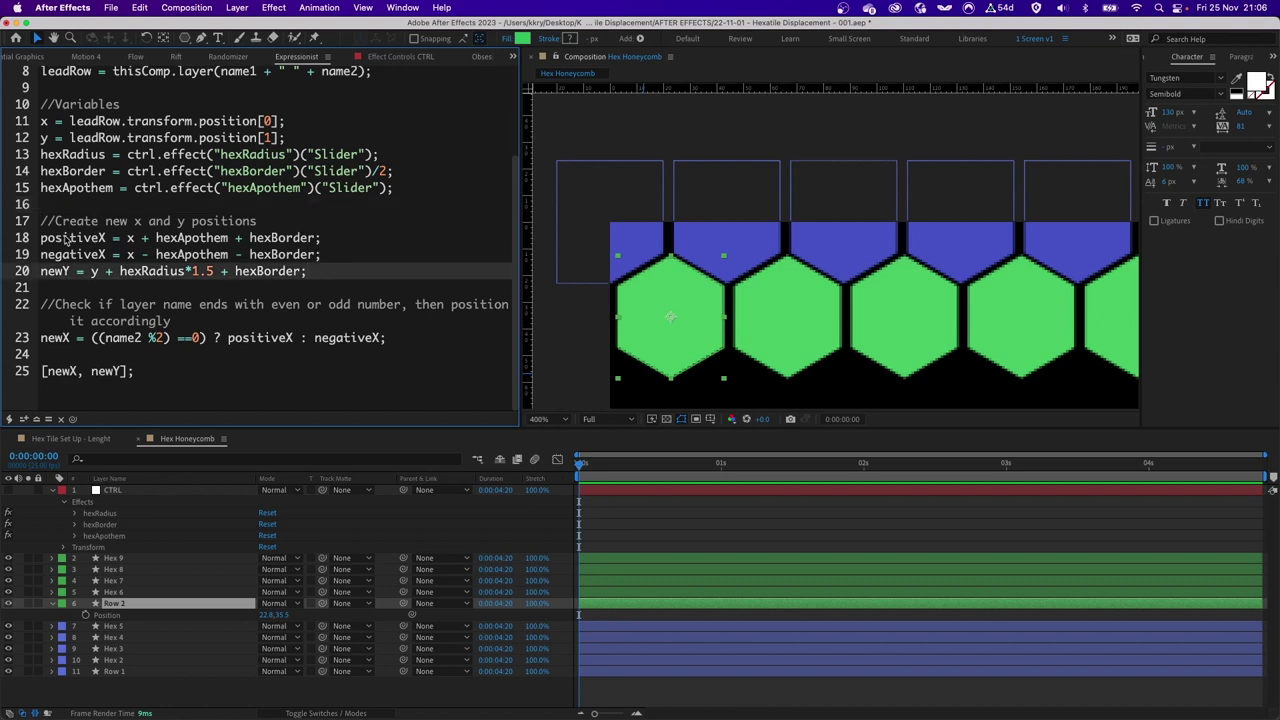
{"action": "left_click", "coordinate": [82, 256]}
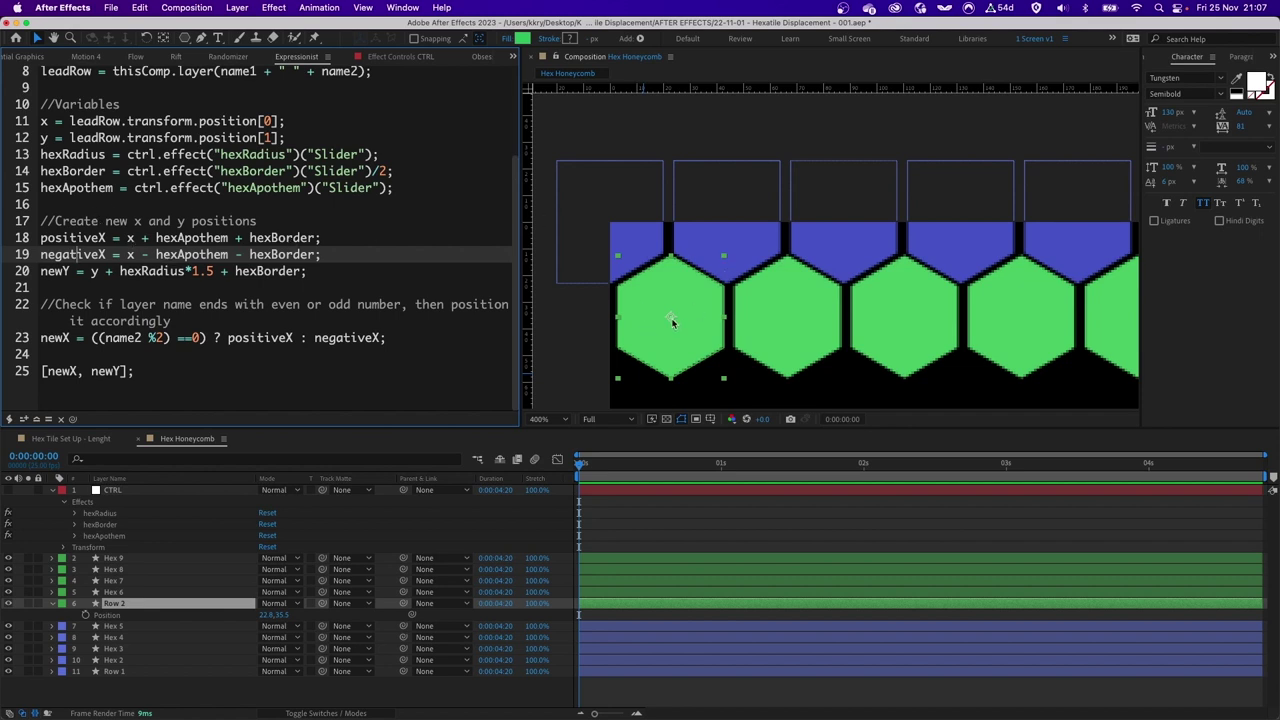
{"action": "left_click", "coordinate": [191, 240]}
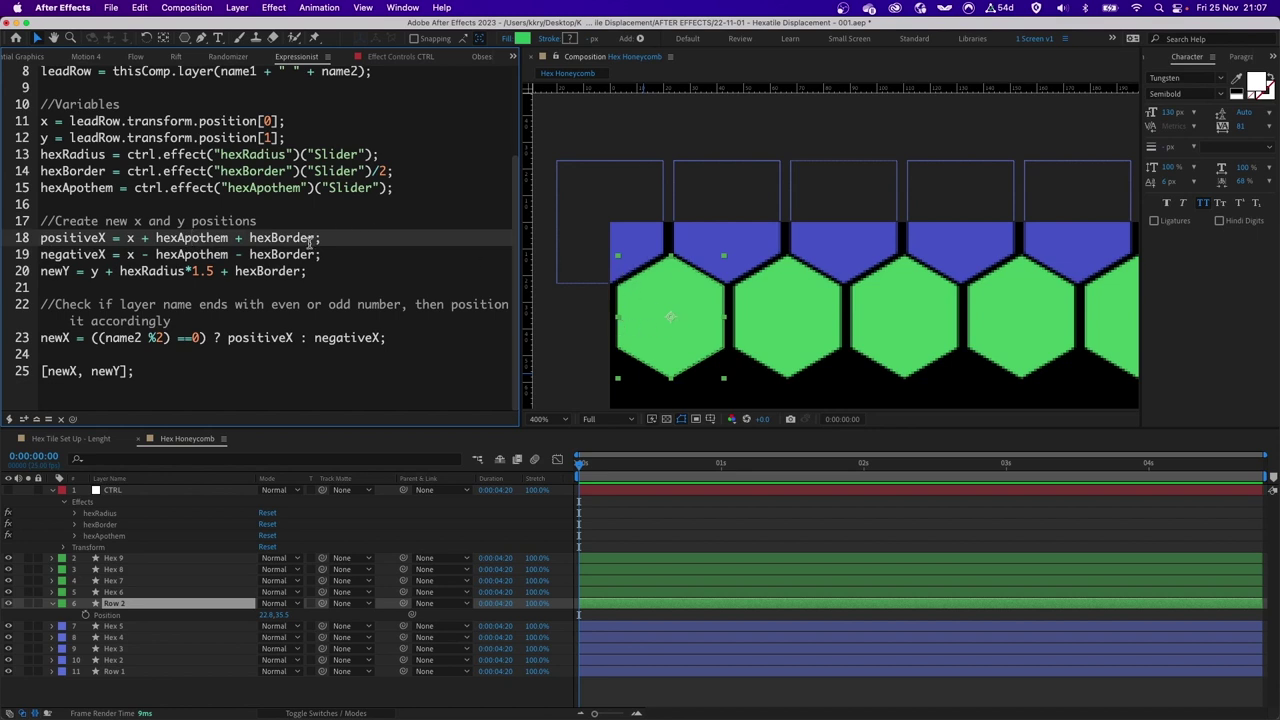
{"action": "double_click", "coordinate": [292, 242]}
{"action": "left_click", "coordinate": [184, 240]}
{"action": "left_click", "coordinate": [195, 256]}
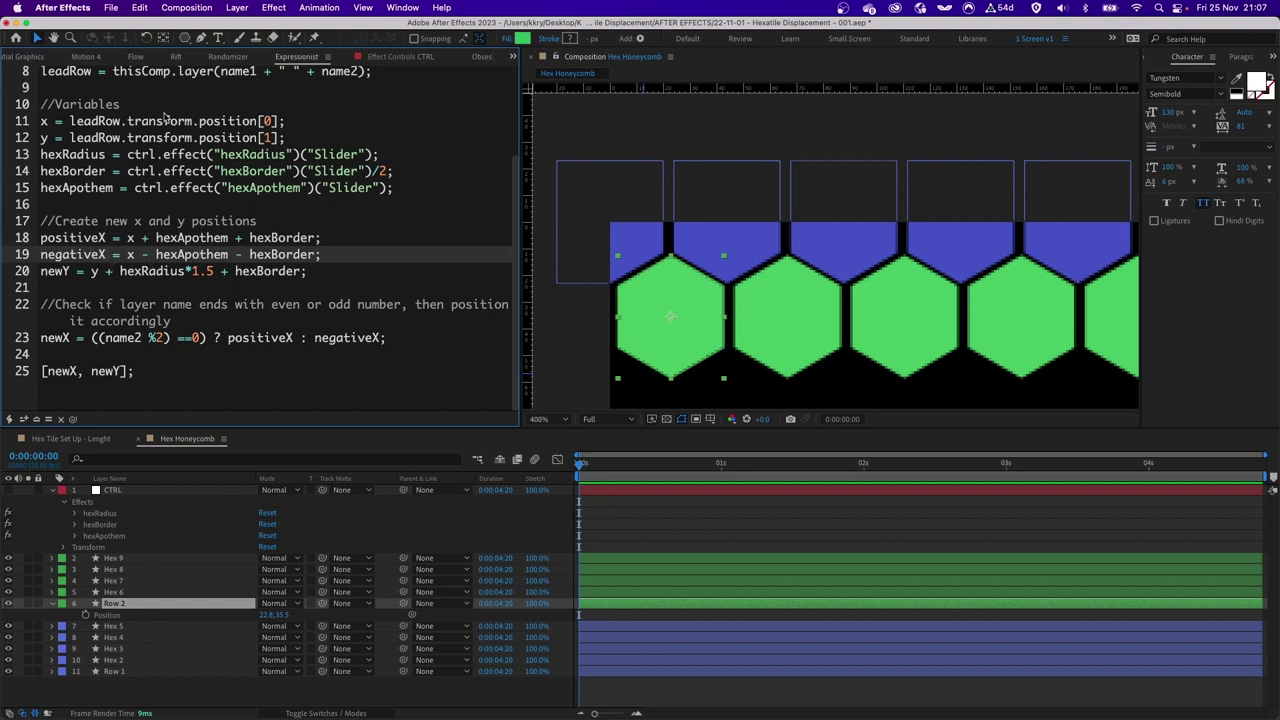
{"action": "left_click_drag", "start_coordinate": [243, 257], "coordinate": [228, 258]}
- Examine newY = y + hexRadius*1.5 + hexBorder against the Row 1 hexagon and the leadRow definition
{"action": "left_click", "coordinate": [67, 276]}
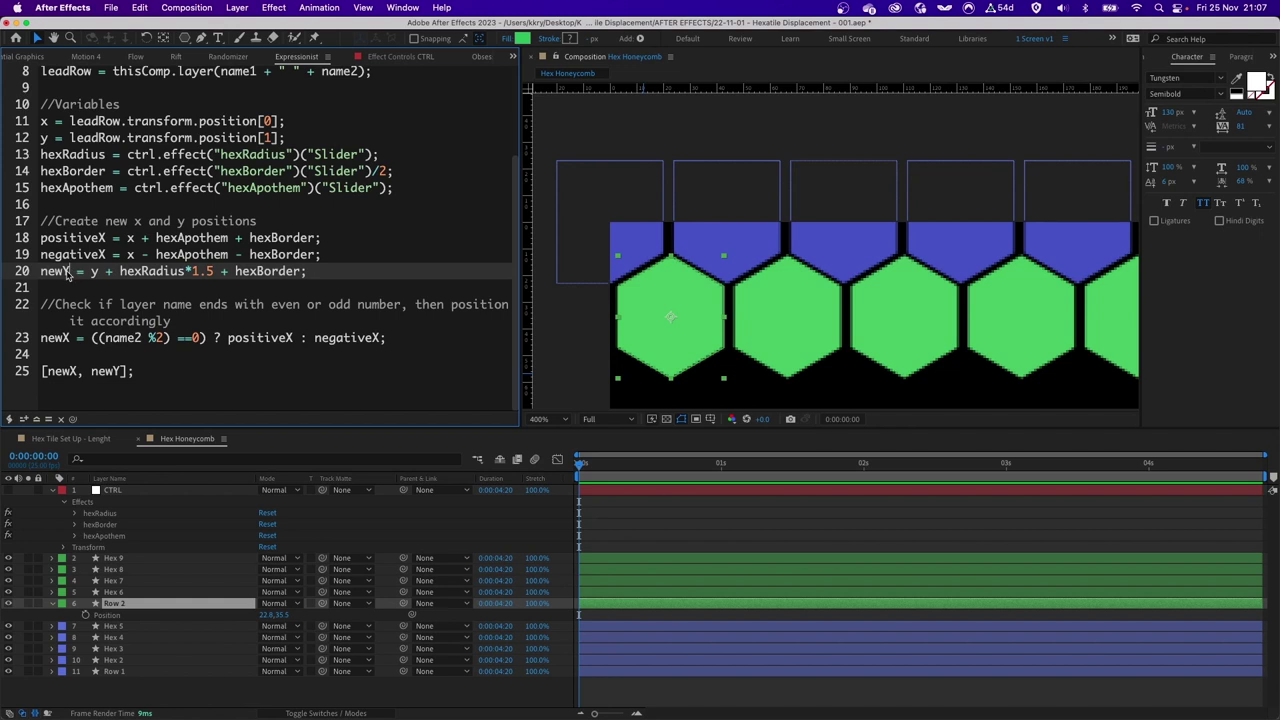
{"action": "left_click", "coordinate": [121, 275]}
{"action": "left_click", "coordinate": [613, 281]}
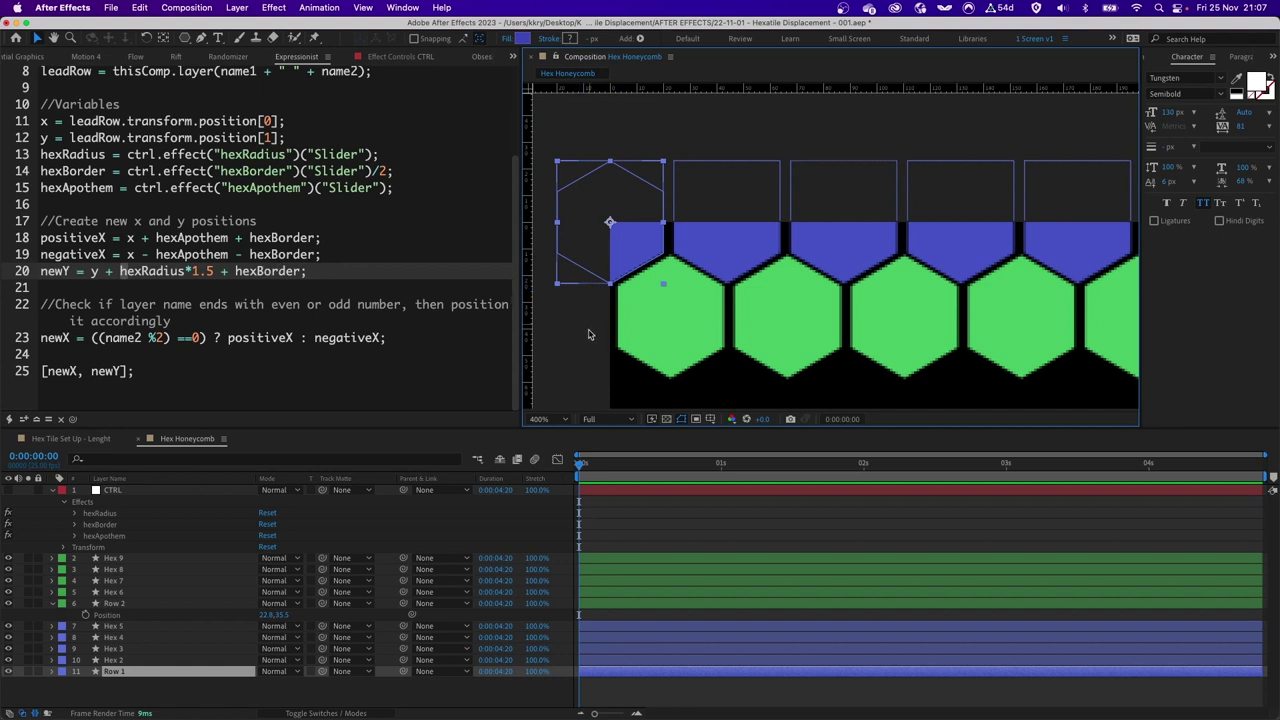
{"action": "left_click", "coordinate": [212, 274], "text": "shift"}
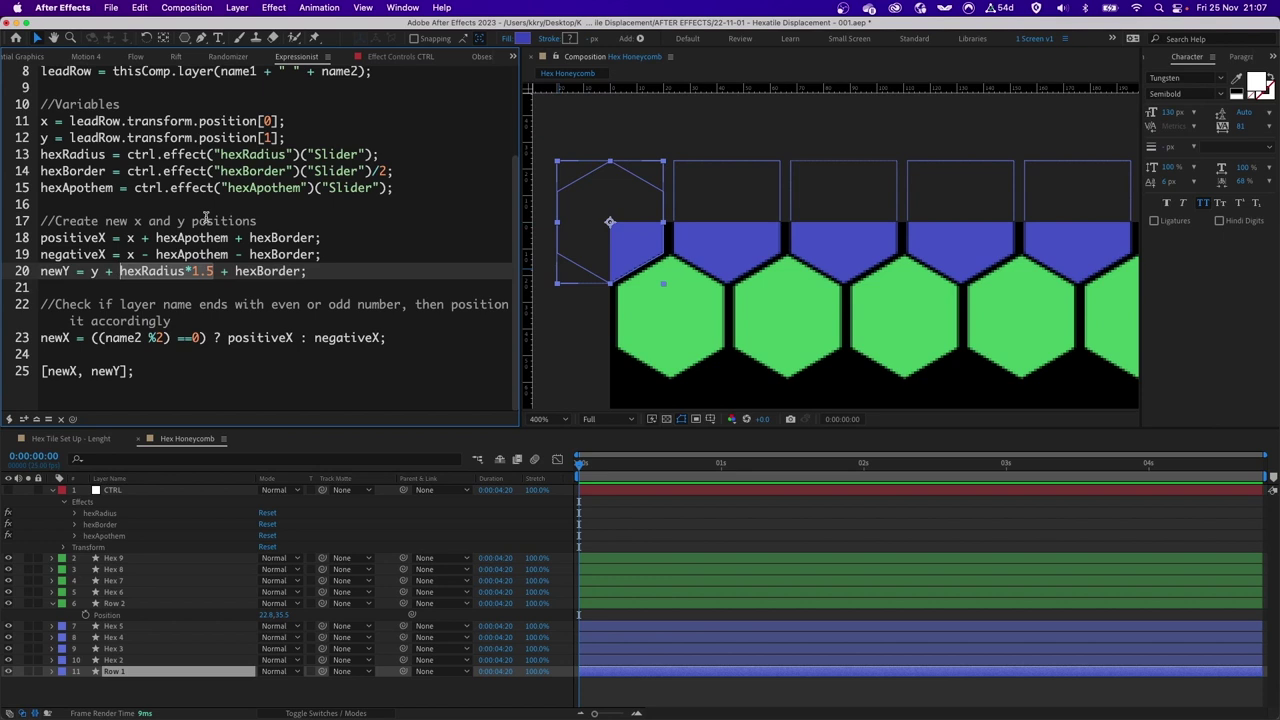
{"action": "scroll", "coordinate": [110, 150], "scroll_direction": "up", "scroll_amount": 2}
{"action": "double_click", "coordinate": [72, 106]}
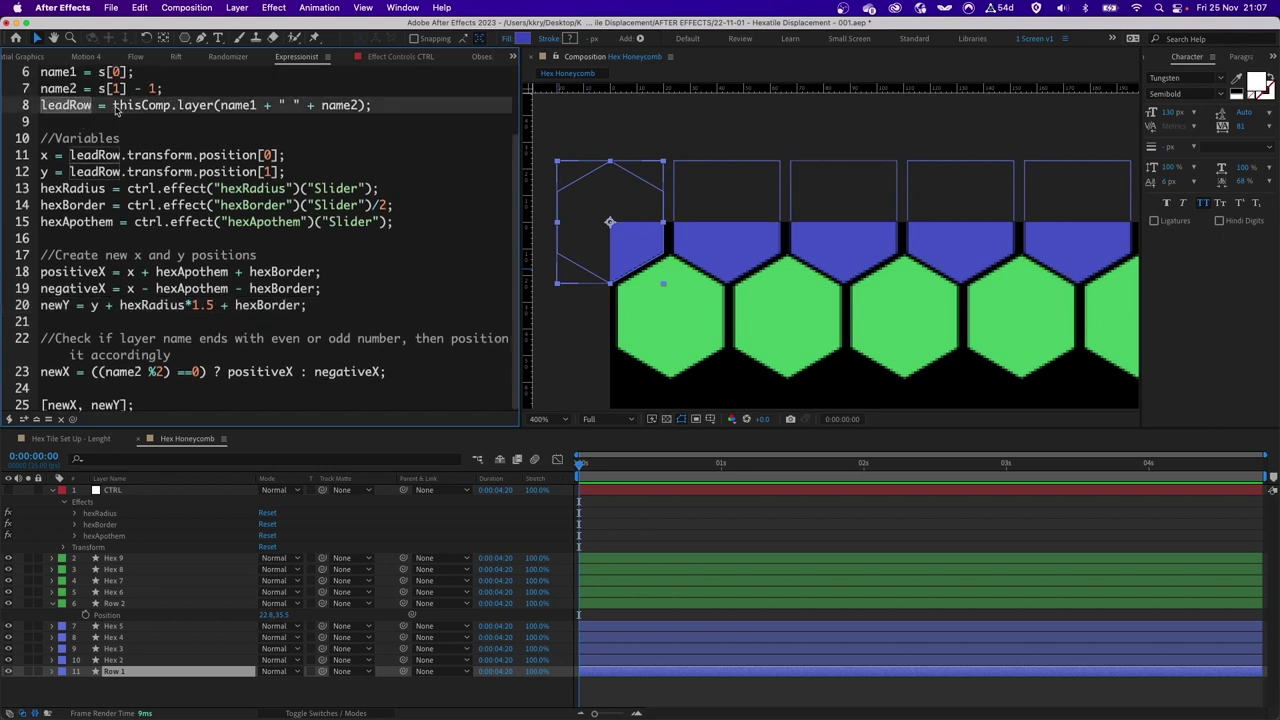
{"action": "scroll", "coordinate": [300, 180], "scroll_direction": "down", "scroll_amount": 2}
{"action": "left_click", "coordinate": [150, 289]}
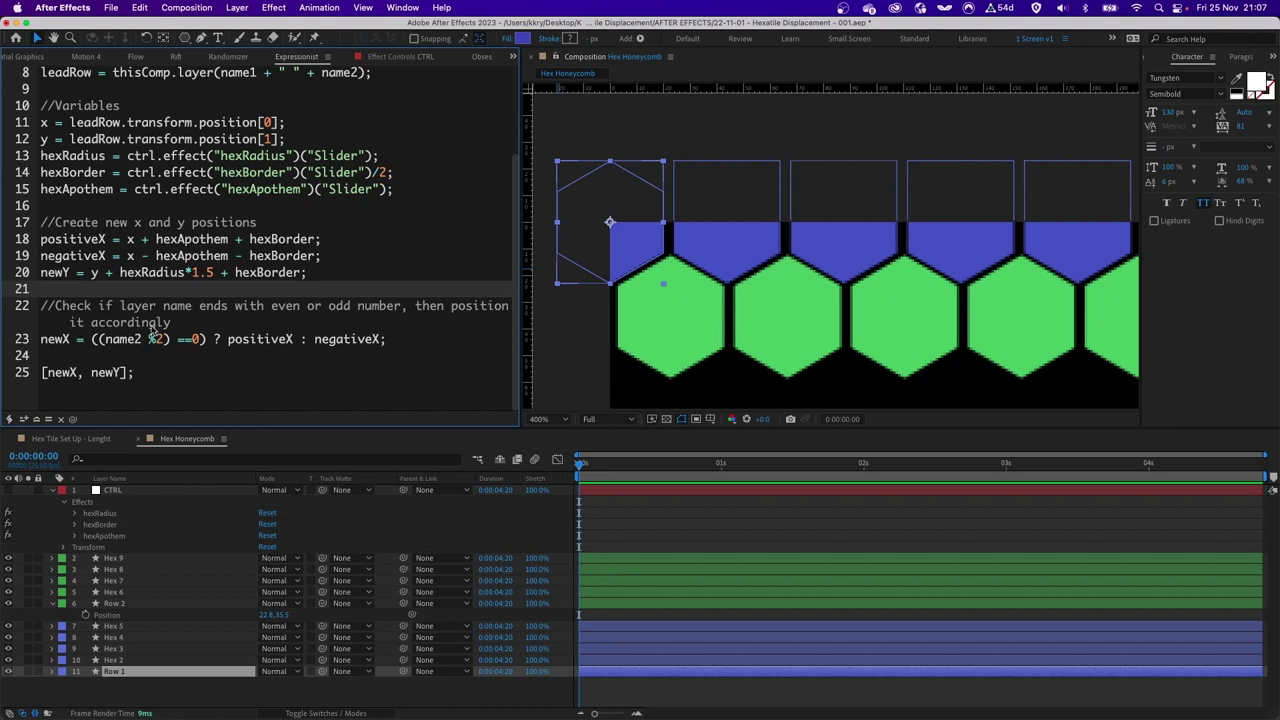
- Examine newX in the final [newX, newY] array and its condition (name2 %2) ==0
{"action": "double_click", "coordinate": [55, 340]}
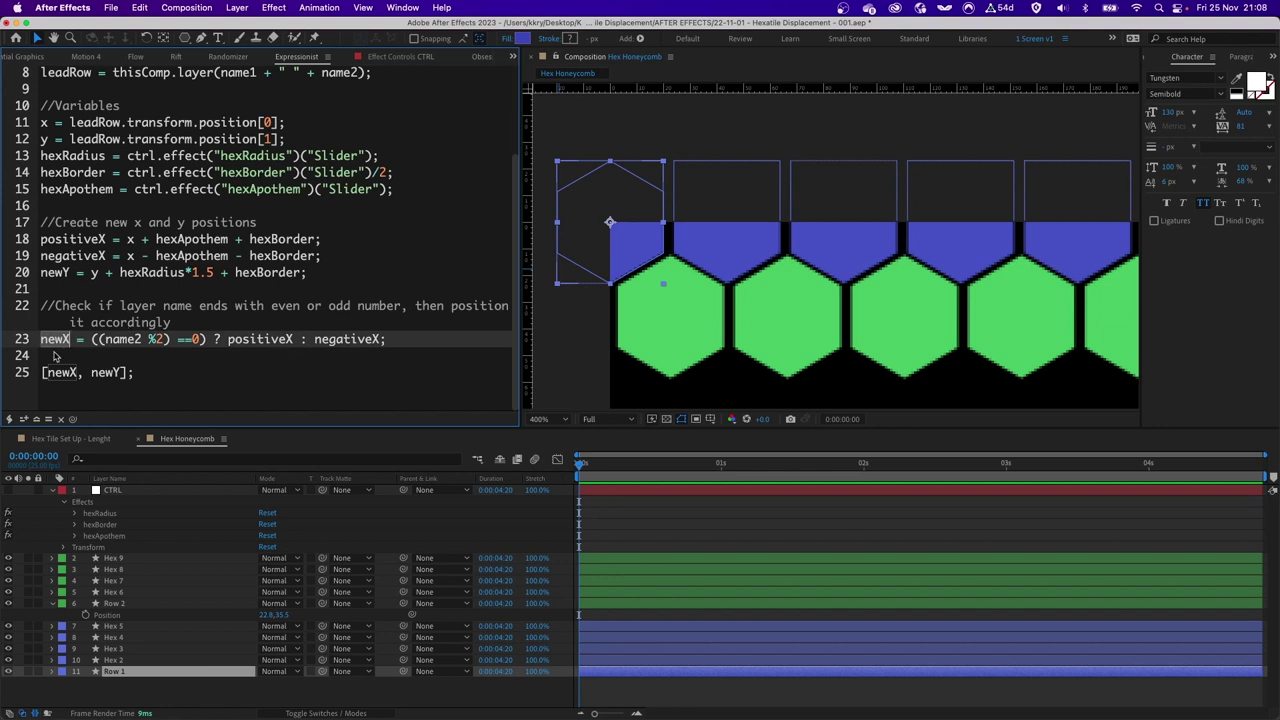
{"action": "double_click", "coordinate": [60, 372]}
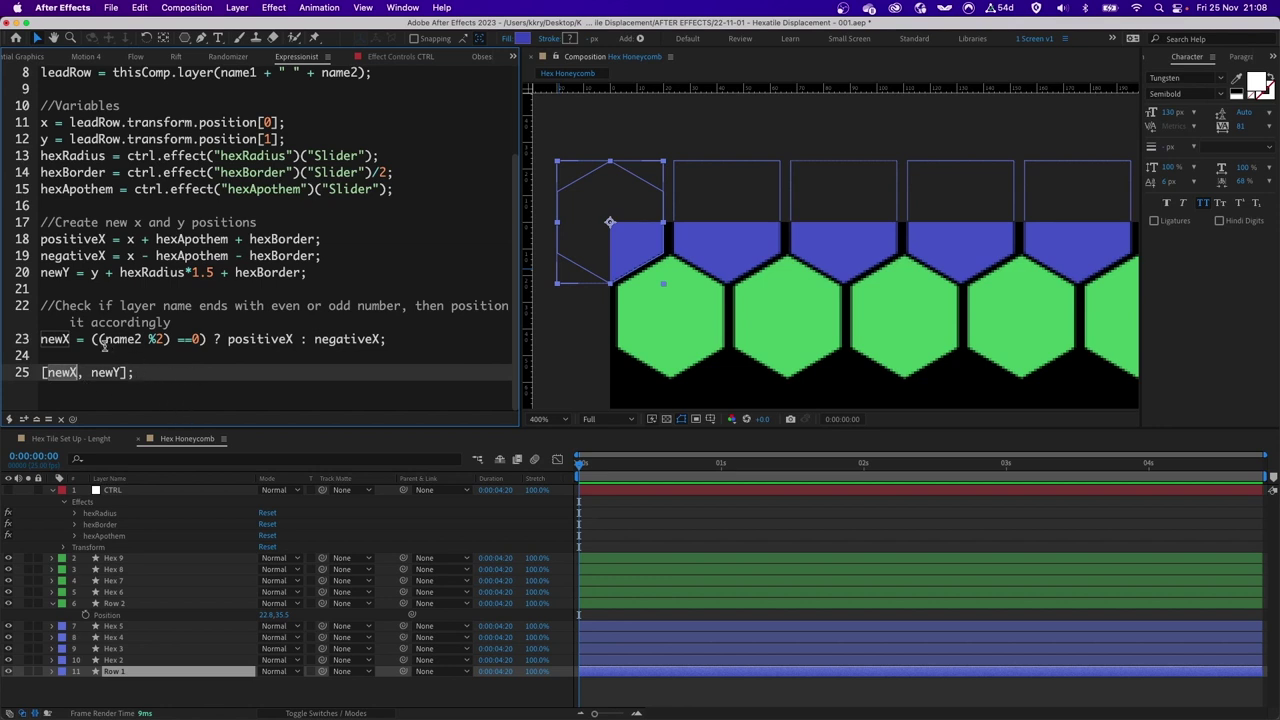
{"action": "left_click_drag", "start_coordinate": [97, 339], "coordinate": [199, 340]}
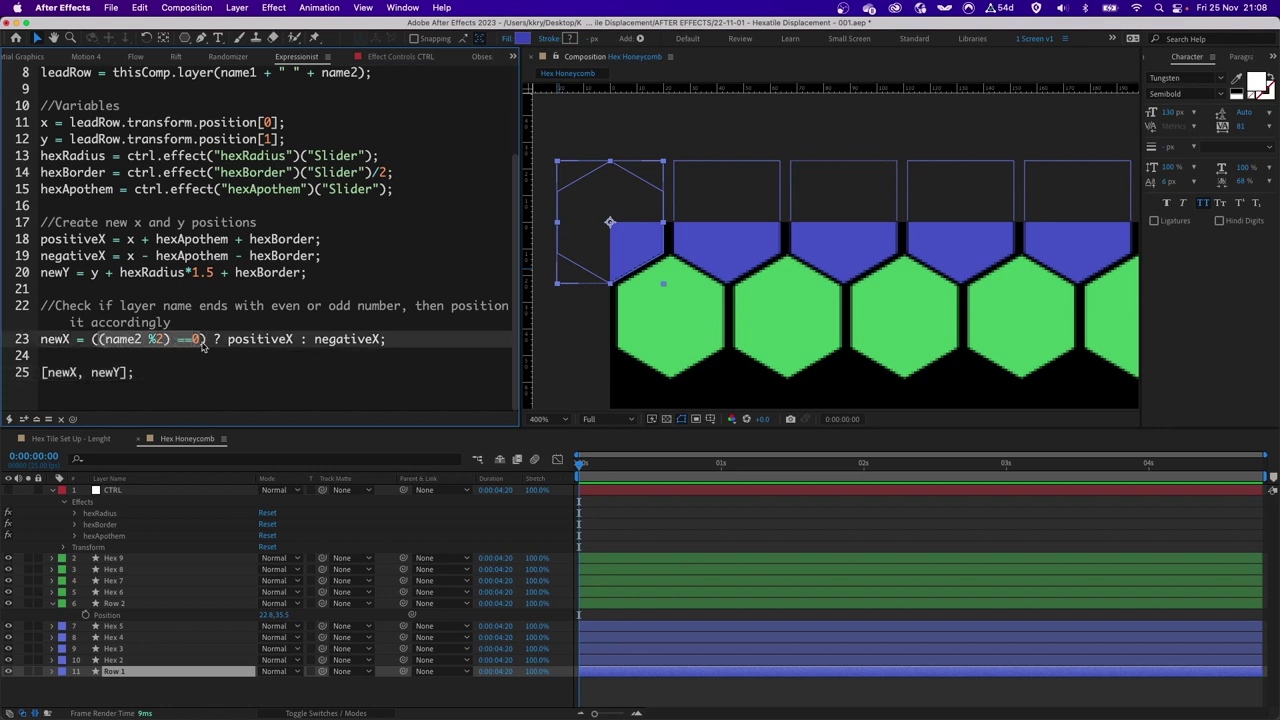
{"action": "left_click", "coordinate": [144, 357]}
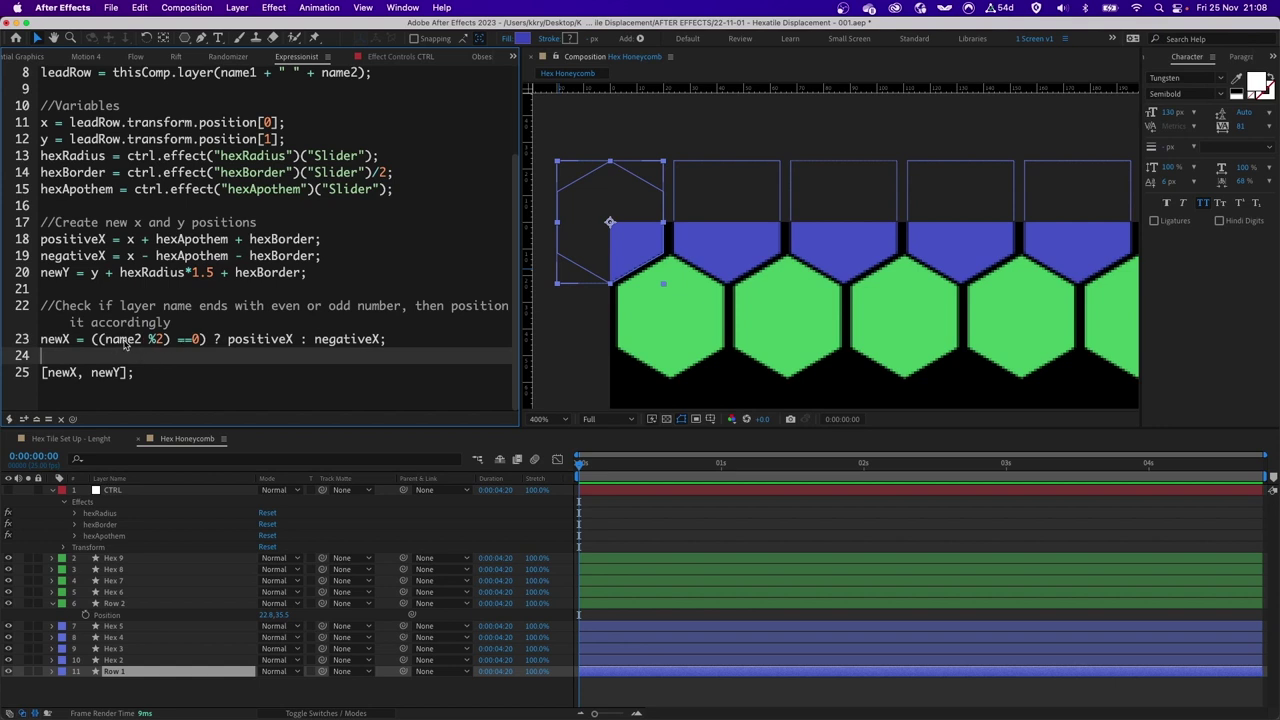
- Trace name2 from the newX condition back to s[1] - 1 and the layer name split
{"action": "double_click", "coordinate": [125, 340]}
{"action": "scroll", "coordinate": [212, 322], "scroll_direction": "up", "scroll_amount": 3}
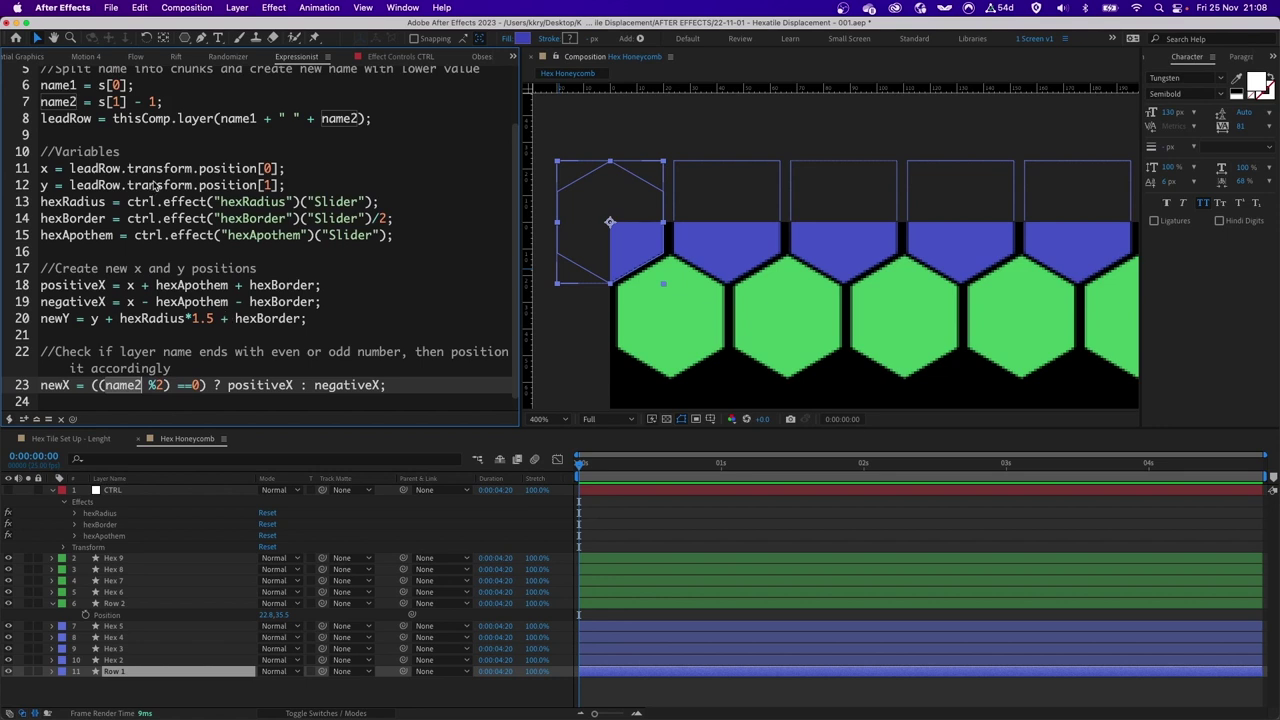
{"action": "double_click", "coordinate": [57, 102]}
{"action": "scroll", "coordinate": [181, 126], "scroll_direction": "up", "scroll_amount": 3}
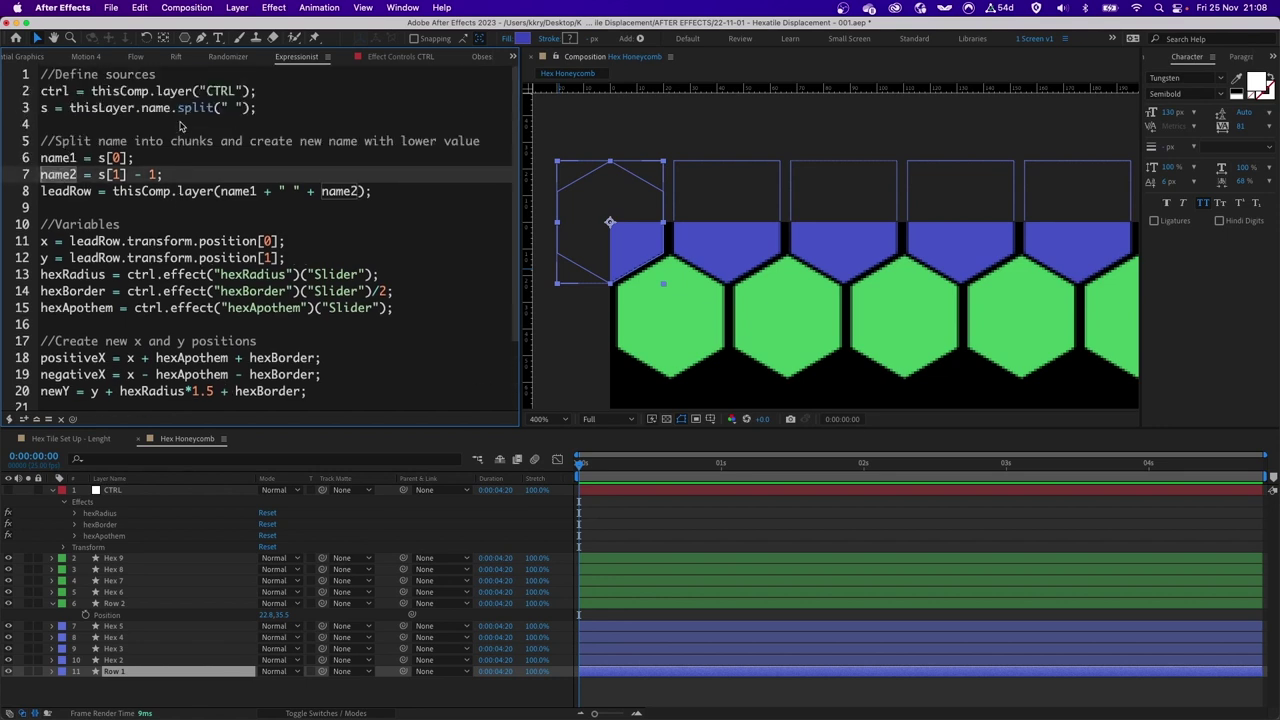
{"action": "double_click", "coordinate": [196, 112]}
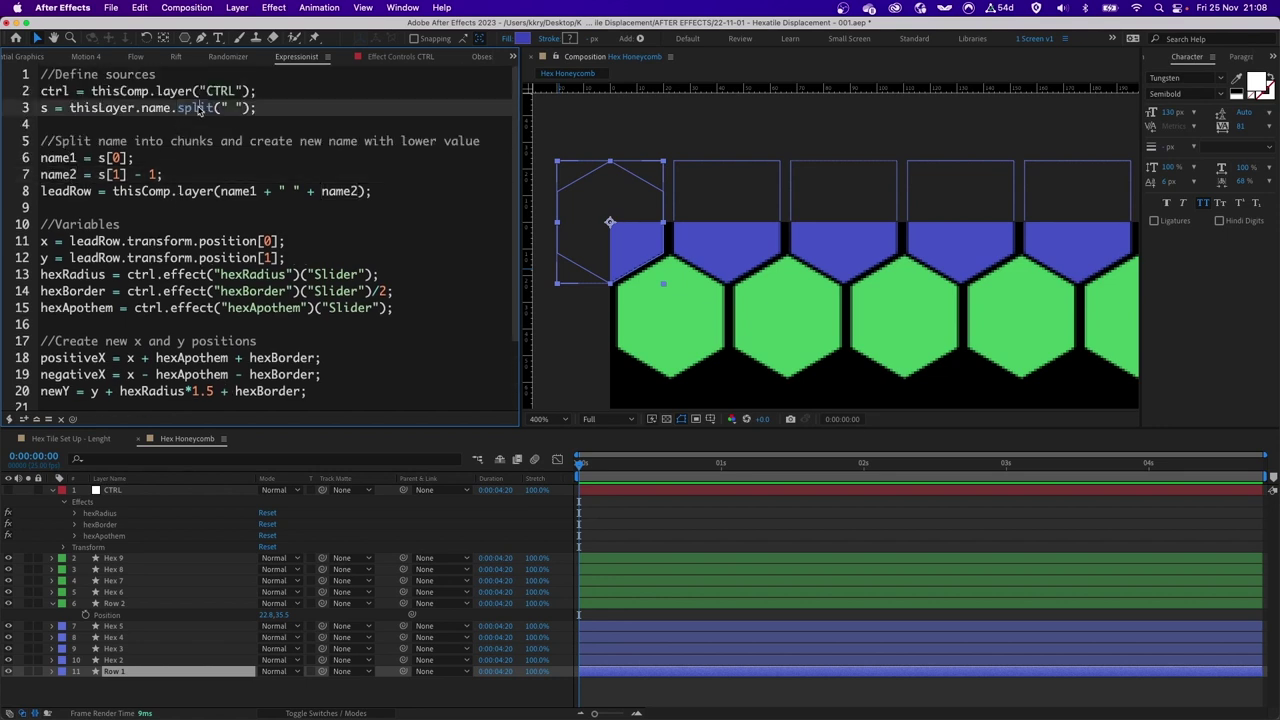
{"action": "left_click", "coordinate": [118, 176]}
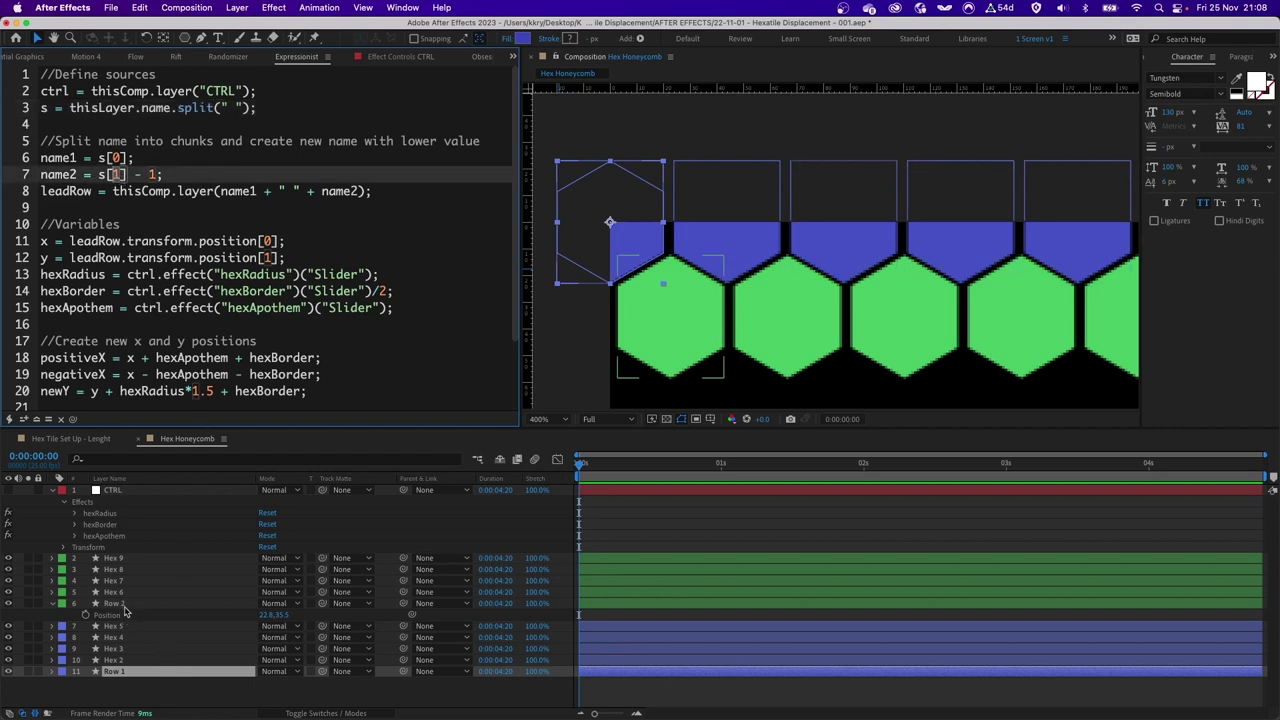
{"action": "scroll", "coordinate": [167, 306], "scroll_direction": "down", "scroll_amount": 5}
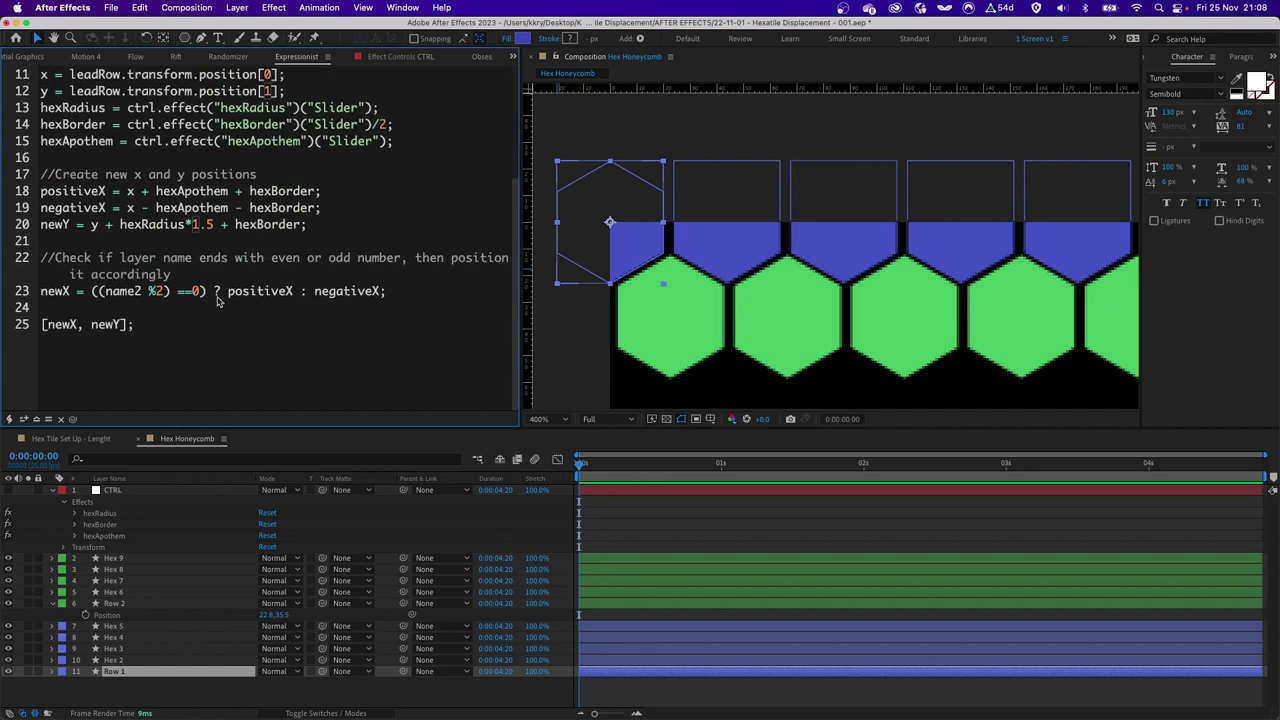
- Examine how the %2 ==0 test makes newX choose between positiveX and negativeX for the final position array
{"action": "left_click_drag", "start_coordinate": [149, 293], "coordinate": [162, 293]}
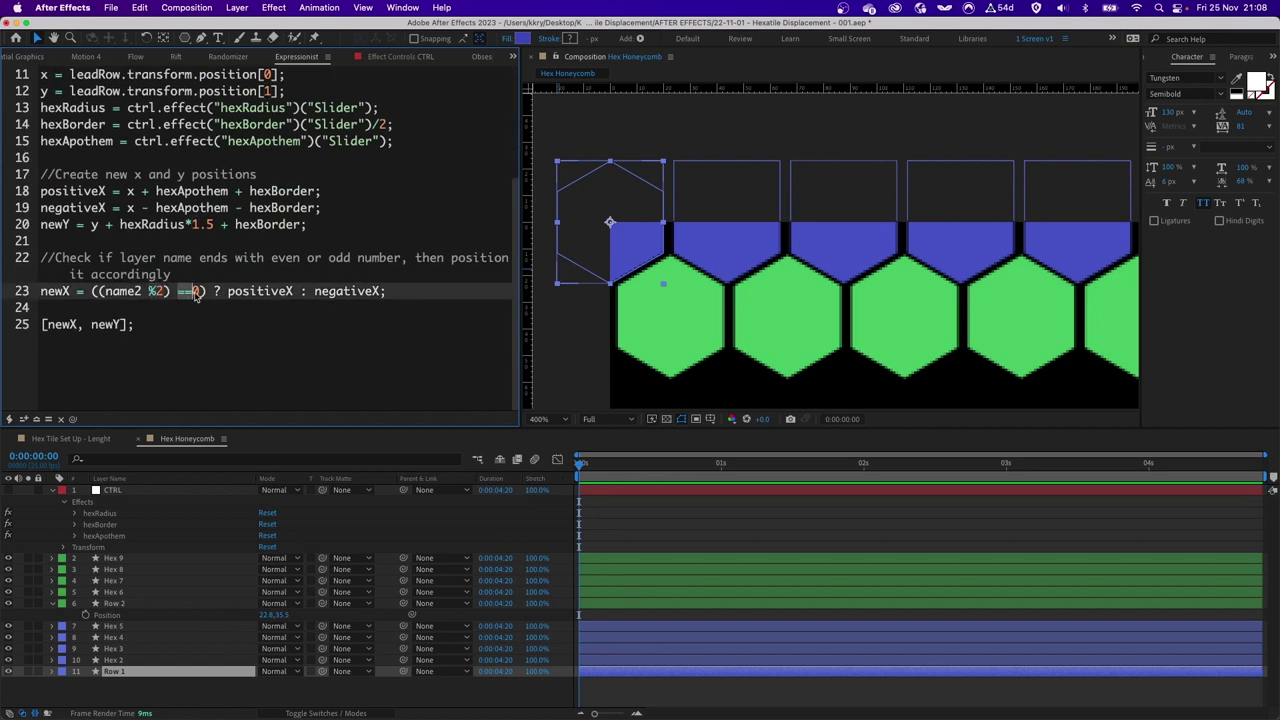
{"action": "double_click", "coordinate": [267, 292]}
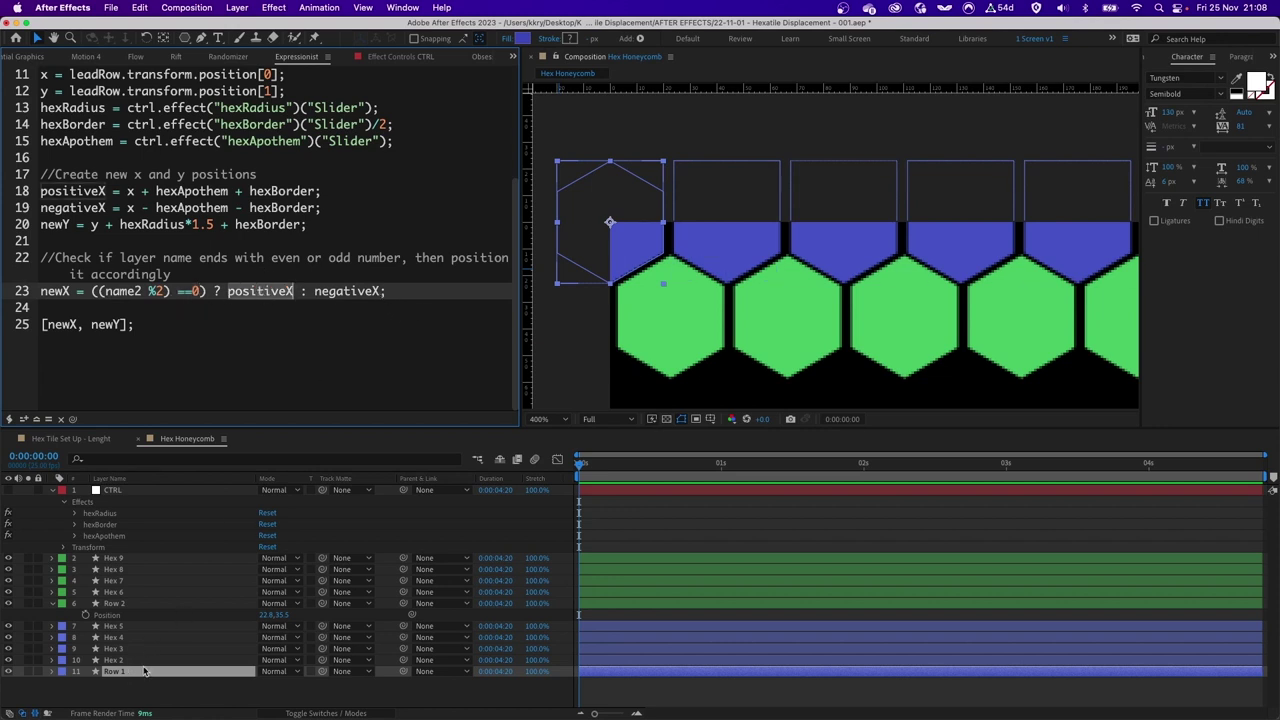
{"action": "left_click", "coordinate": [352, 292]}
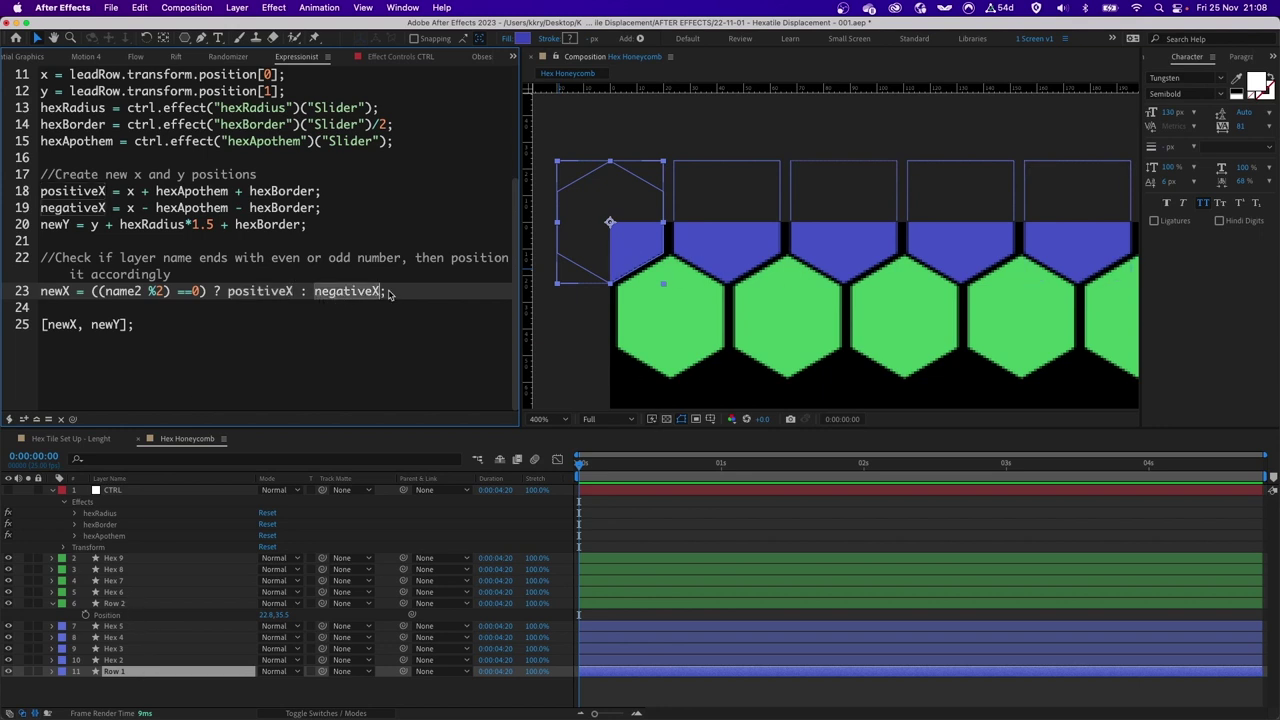
{"action": "left_click", "coordinate": [262, 291]}
{"action": "left_click", "coordinate": [370, 296]}
{"action": "left_click", "coordinate": [369, 295]}
{"action": "left_click", "coordinate": [57, 295]}
{"action": "left_click", "coordinate": [200, 318]}
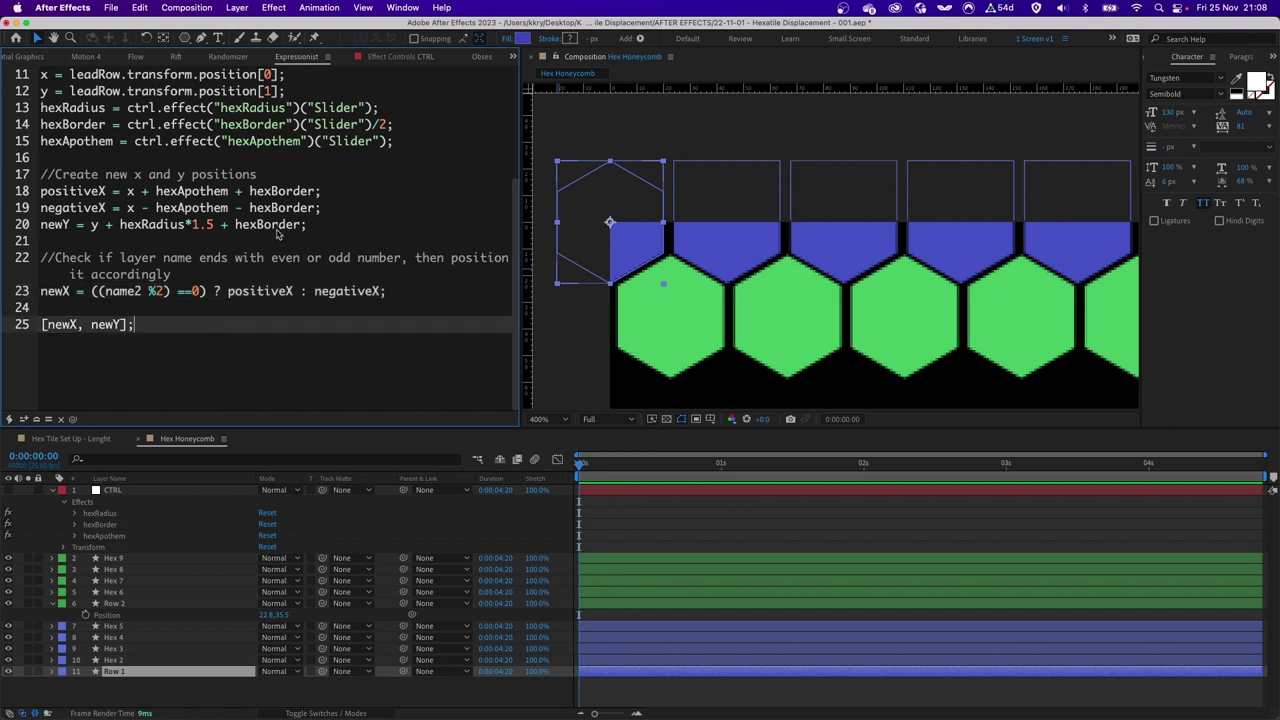
{"action": "left_click", "coordinate": [86, 290]}
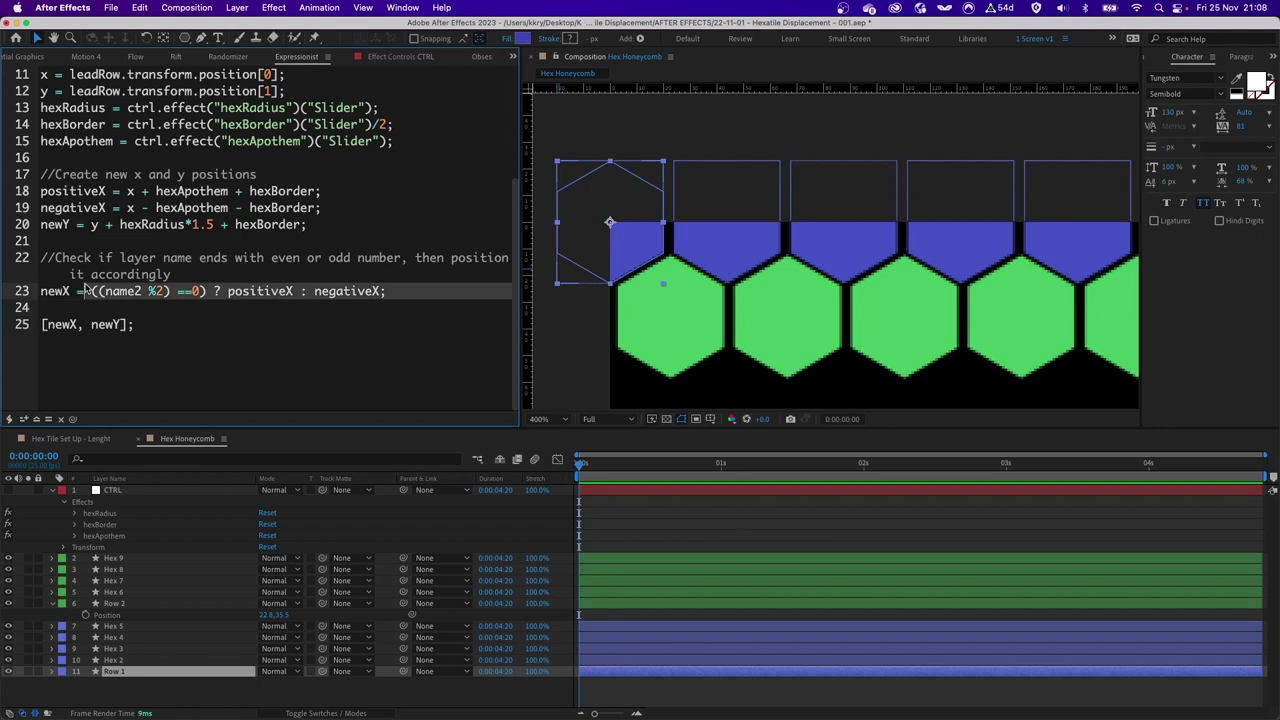
- Examine the ((name2 %2) ==0) condition, switch to Chrome and read the Stack Overflow answer explaining num%2==0
{"action": "left_click", "coordinate": [269, 315]}
{"action": "left_click_drag", "start_coordinate": [92, 293], "coordinate": [207, 293]}
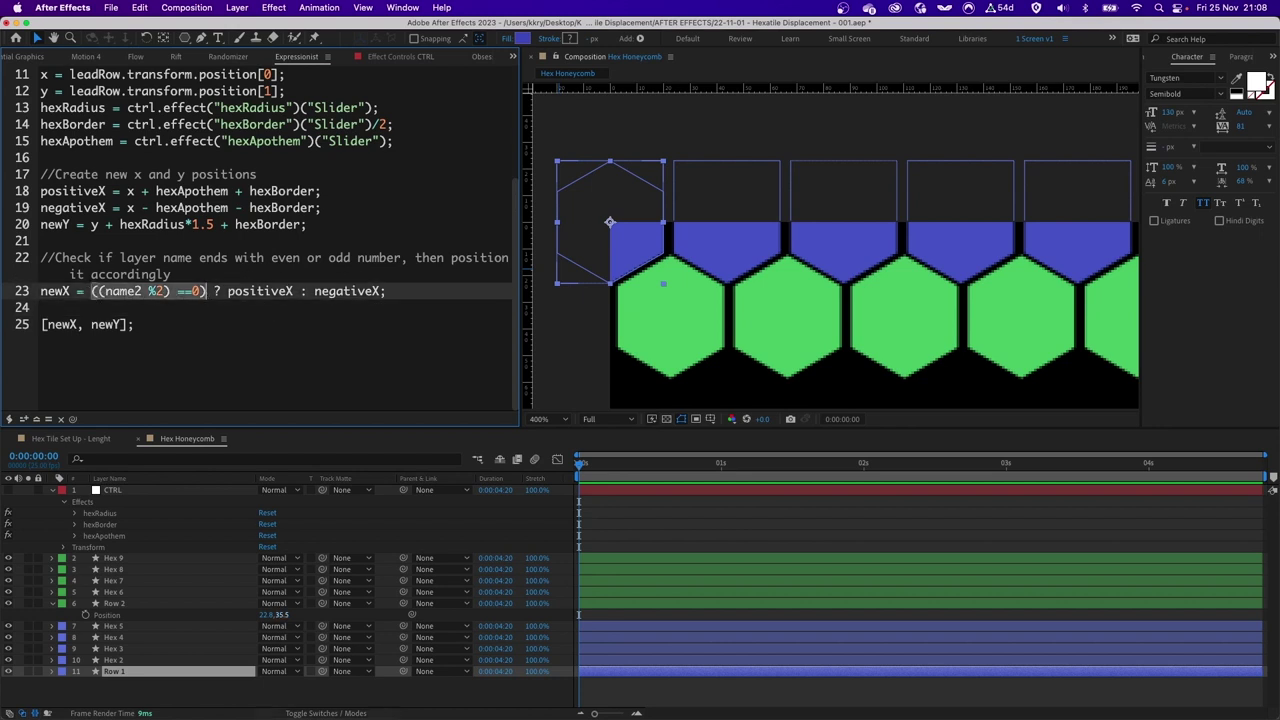
{"action": "key", "text": "super+Tab"}
{"action": "left_click", "coordinate": [470, 35]}
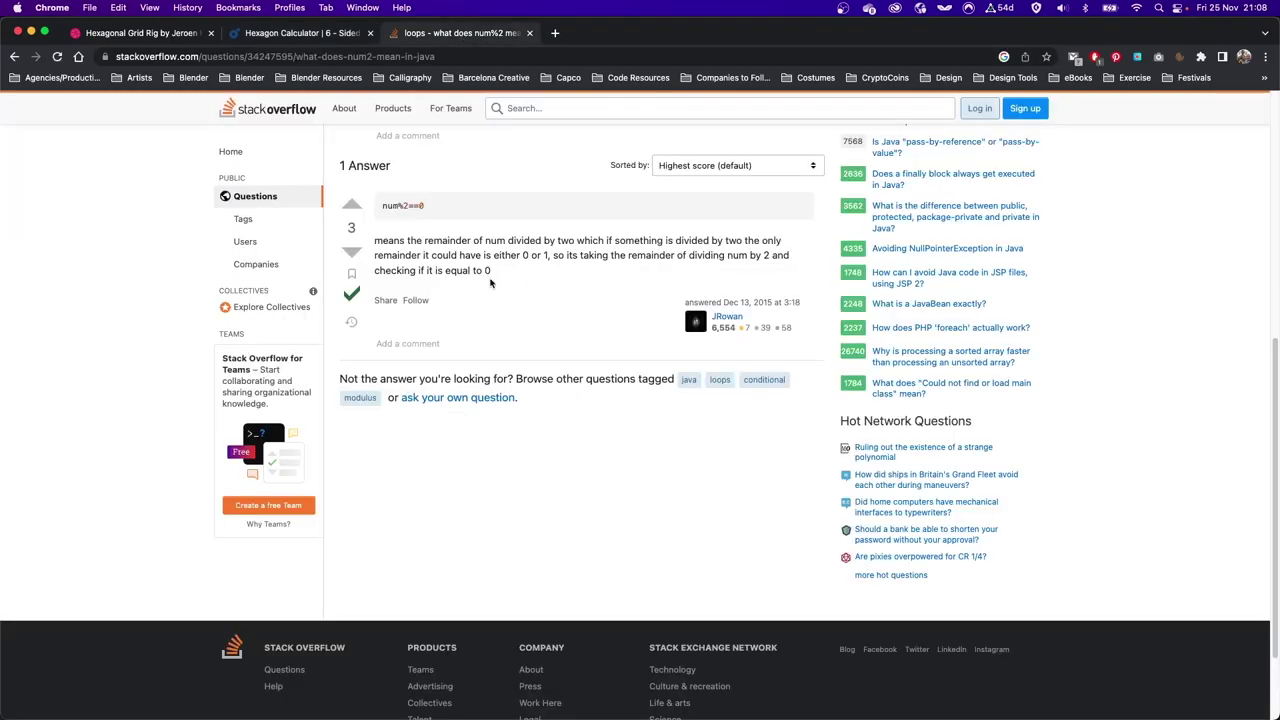
{"action": "scroll", "coordinate": [490, 283], "scroll_direction": "up", "scroll_amount": 5}
{"action": "scroll", "coordinate": [560, 320], "scroll_direction": "down", "scroll_amount": 6}
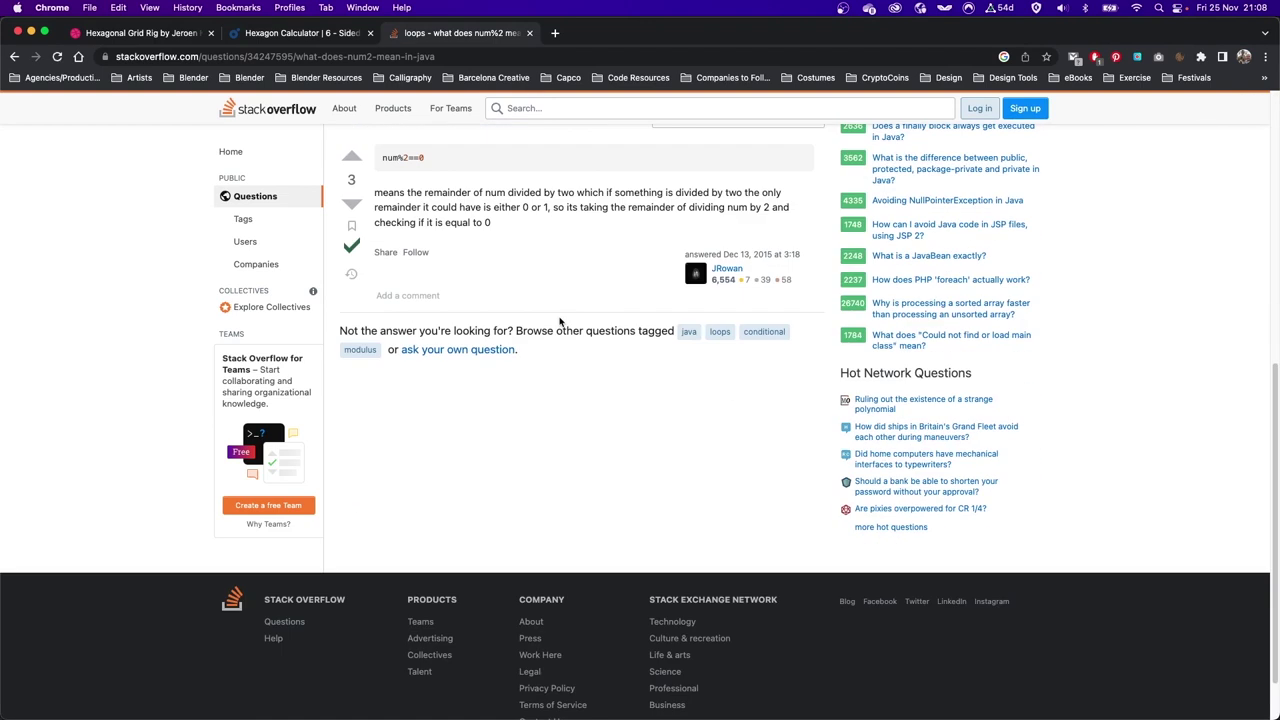
{"action": "scroll", "coordinate": [560, 320], "scroll_direction": "up", "scroll_amount": 2}
{"action": "left_click_drag", "start_coordinate": [628, 317], "coordinate": [503, 335]}
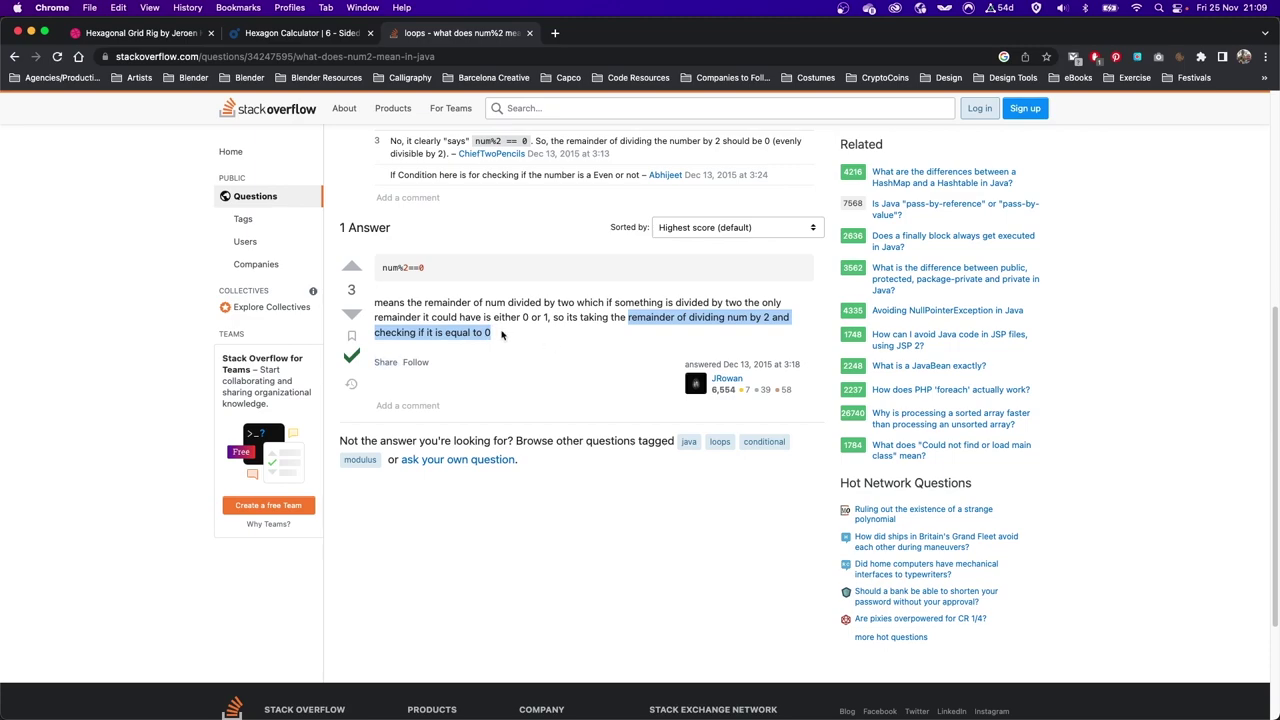
- Return to After Effects and apply the finished [newX, newY] expression to the Position of Row 2
{"action": "key", "text": "super+Tab"}
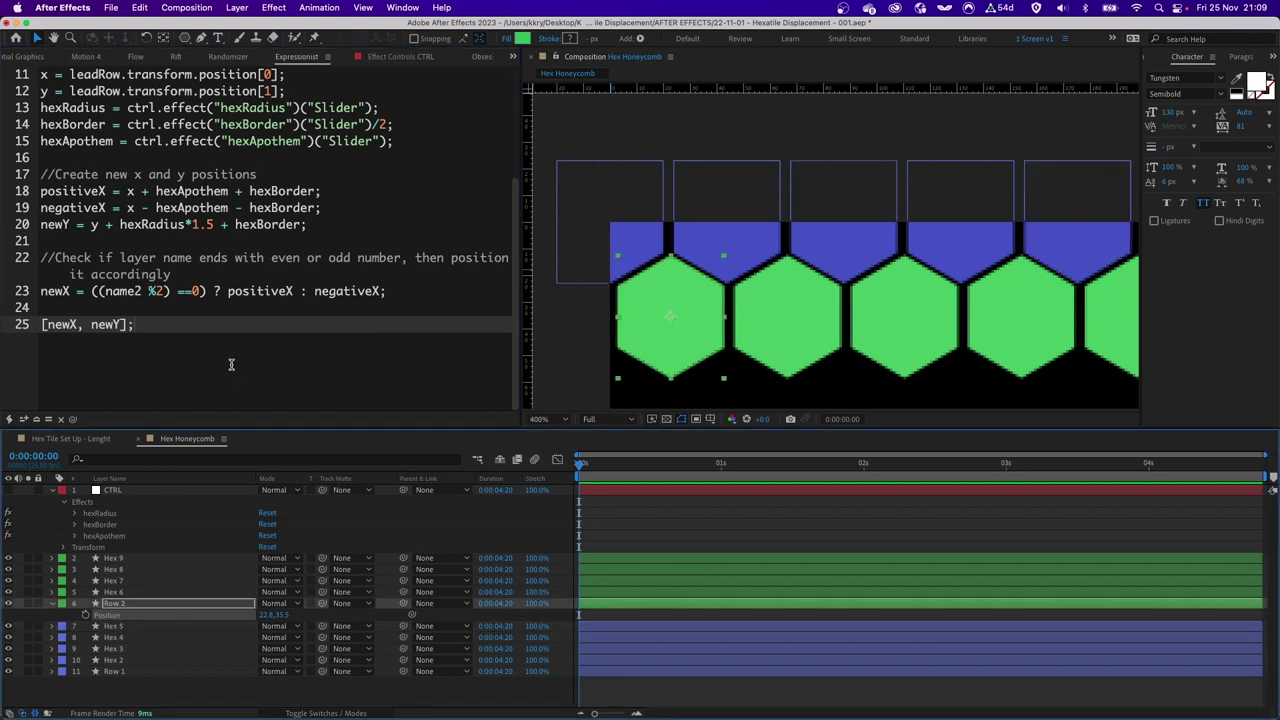
{"action": "key", "text": "super+Return"}
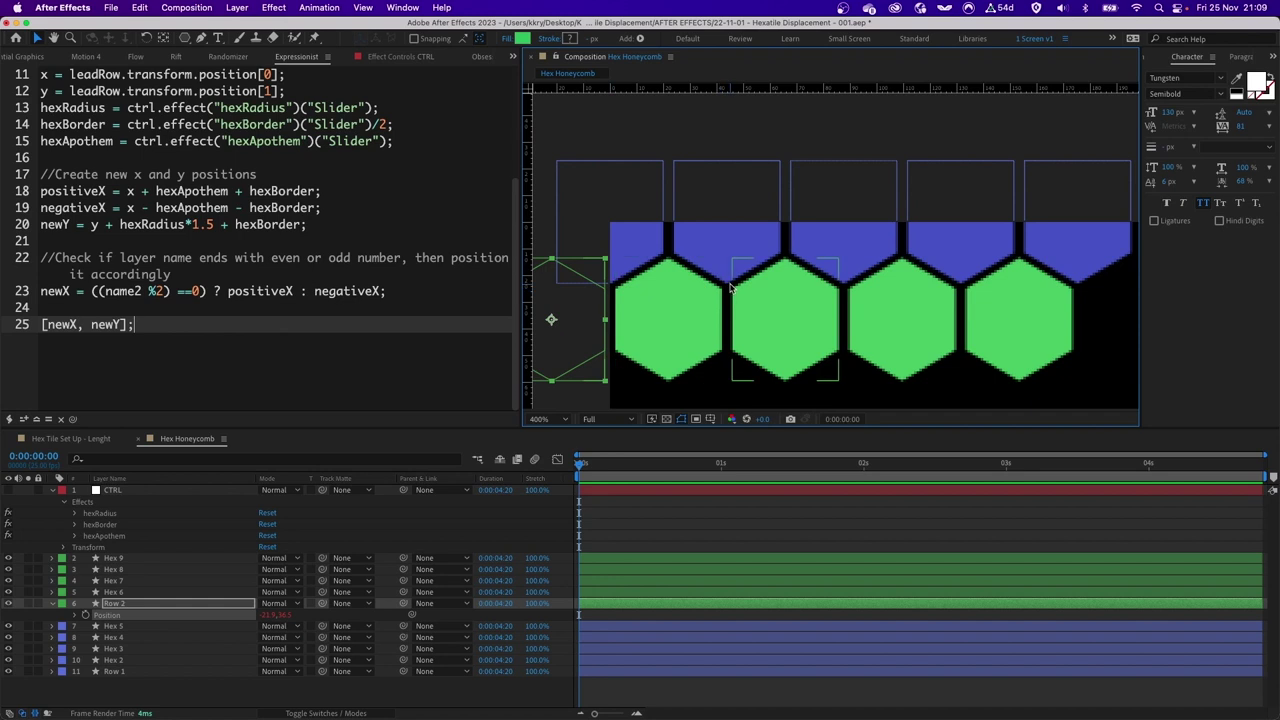
{"action": "key", "text": "comma"}
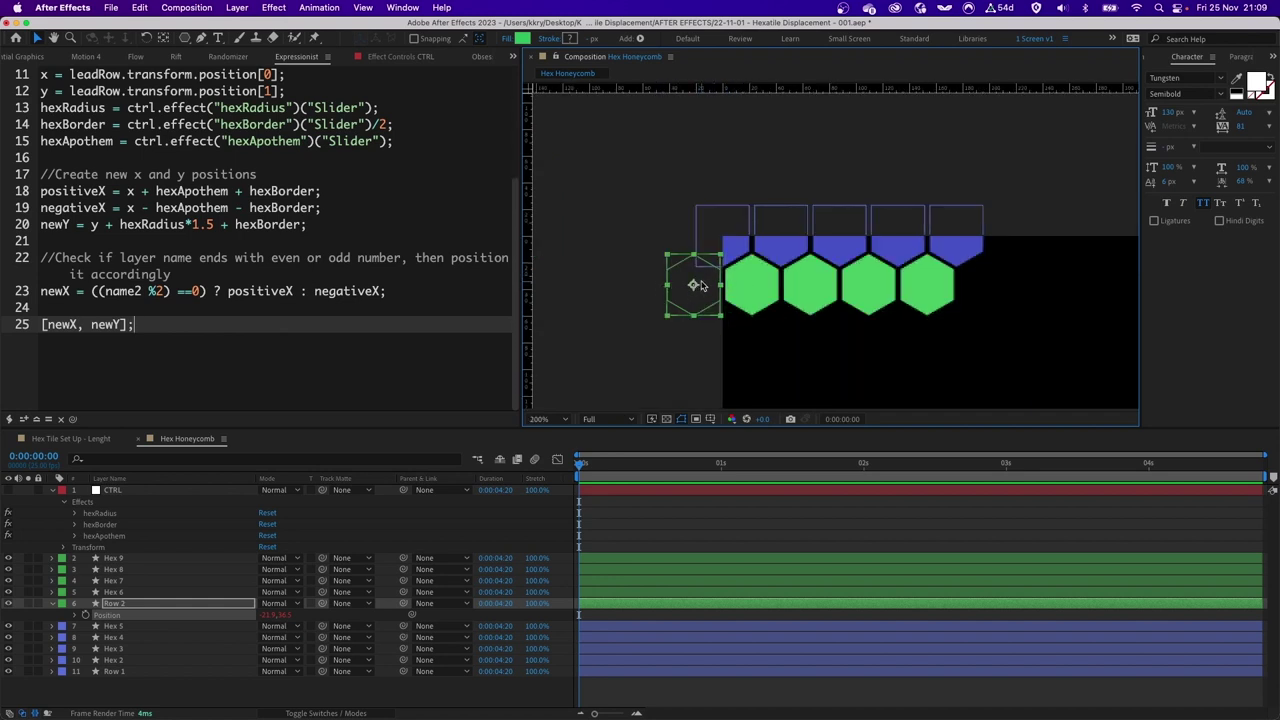
- Reveal the Position properties of Row 1 and Row 2 and compare how the two lead hexagons are placed
{"action": "left_click_drag", "start_coordinate": [702, 286], "coordinate": [637, 220]}
{"action": "left_click", "coordinate": [100, 604]}
{"action": "left_click", "coordinate": [51, 604]}
{"action": "left_click", "coordinate": [142, 562], "text": "shift"}
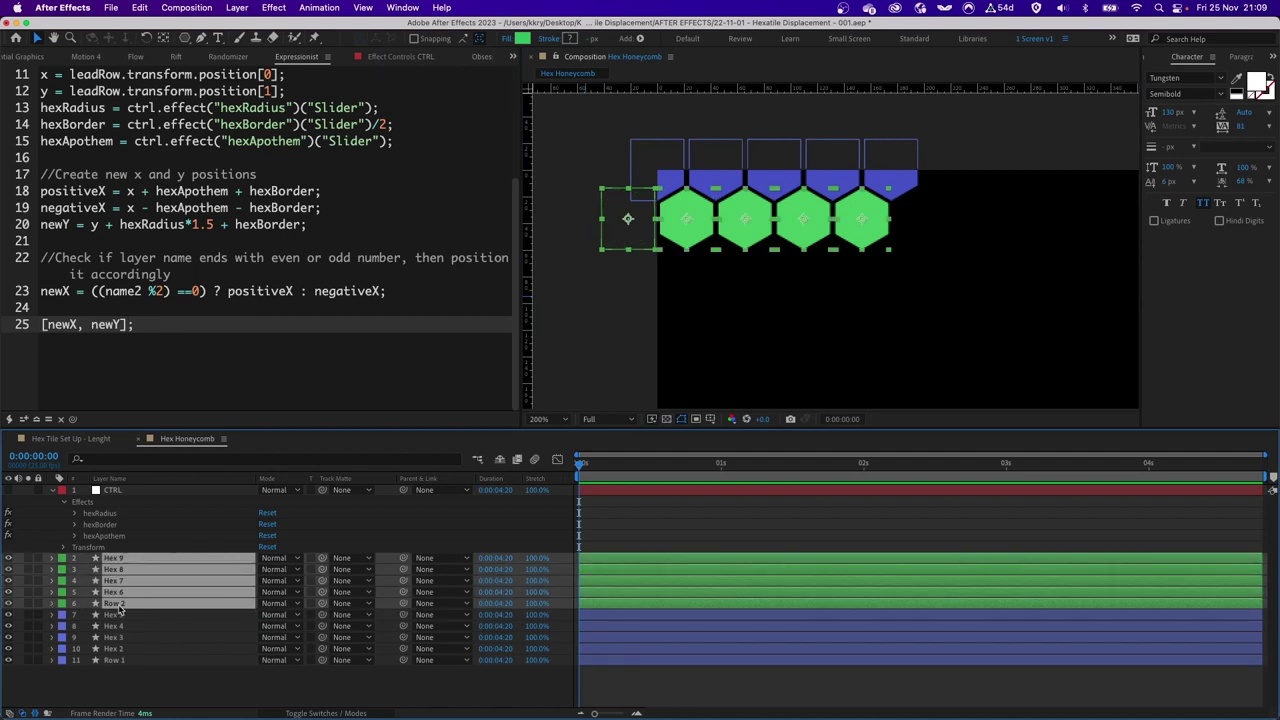
{"action": "left_click", "coordinate": [120, 660]}
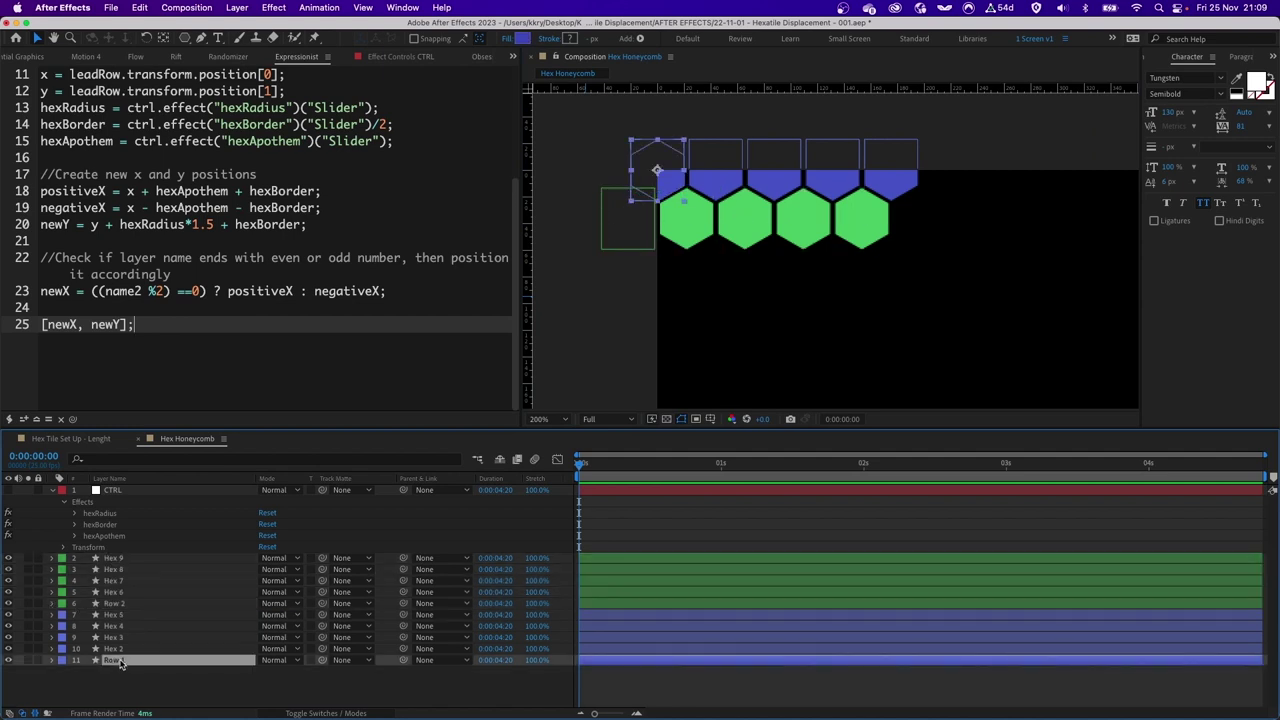
{"action": "left_click", "coordinate": [120, 606], "text": "super"}
{"action": "key", "text": "p"}
{"action": "left_click", "coordinate": [127, 696]}
{"action": "left_click", "coordinate": [125, 673]}
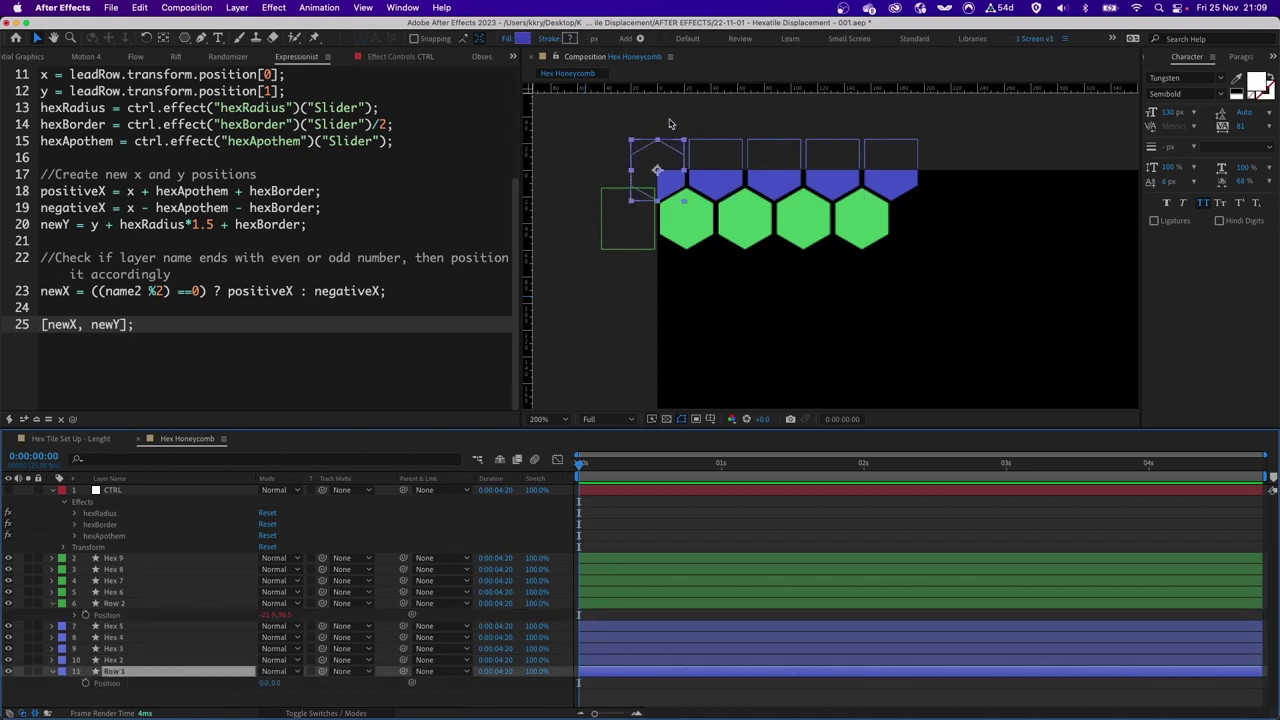
- Duplicate the layers Row 2 through Hex 9, stack the copies above the originals and give them an orange label
{"action": "left_click", "coordinate": [110, 605]}
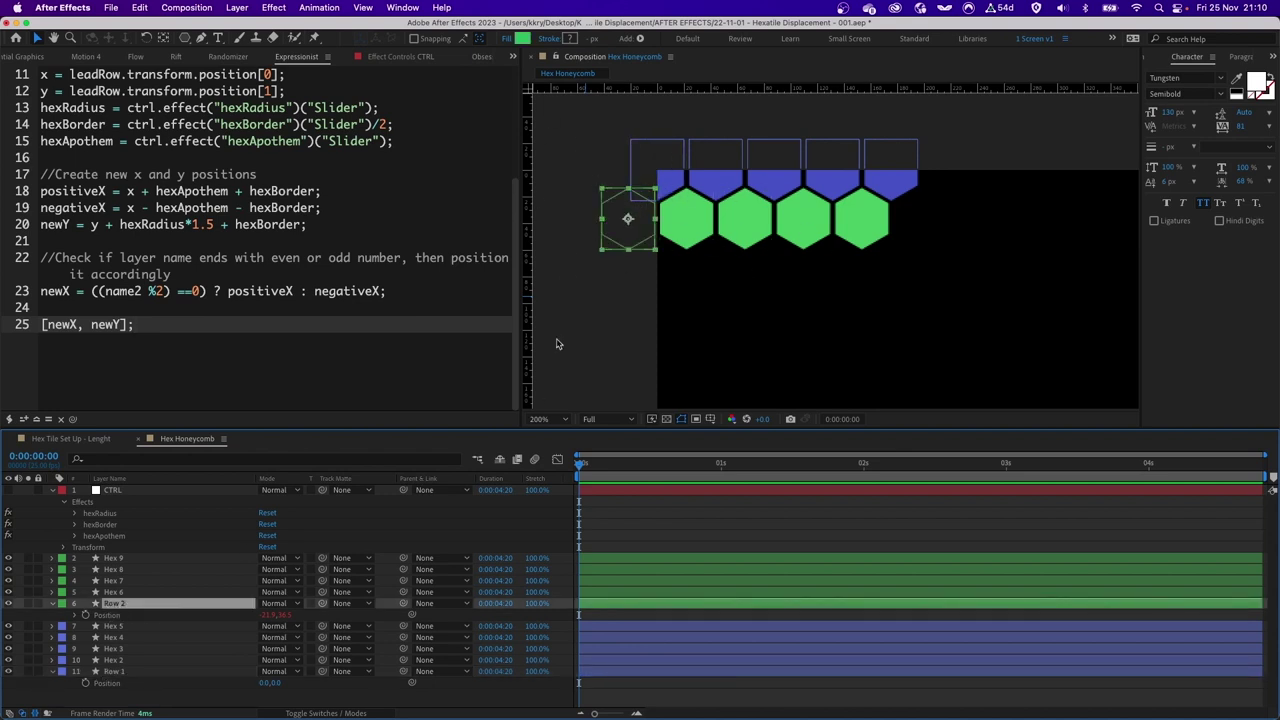
{"action": "left_click", "coordinate": [134, 558], "text": "shift"}
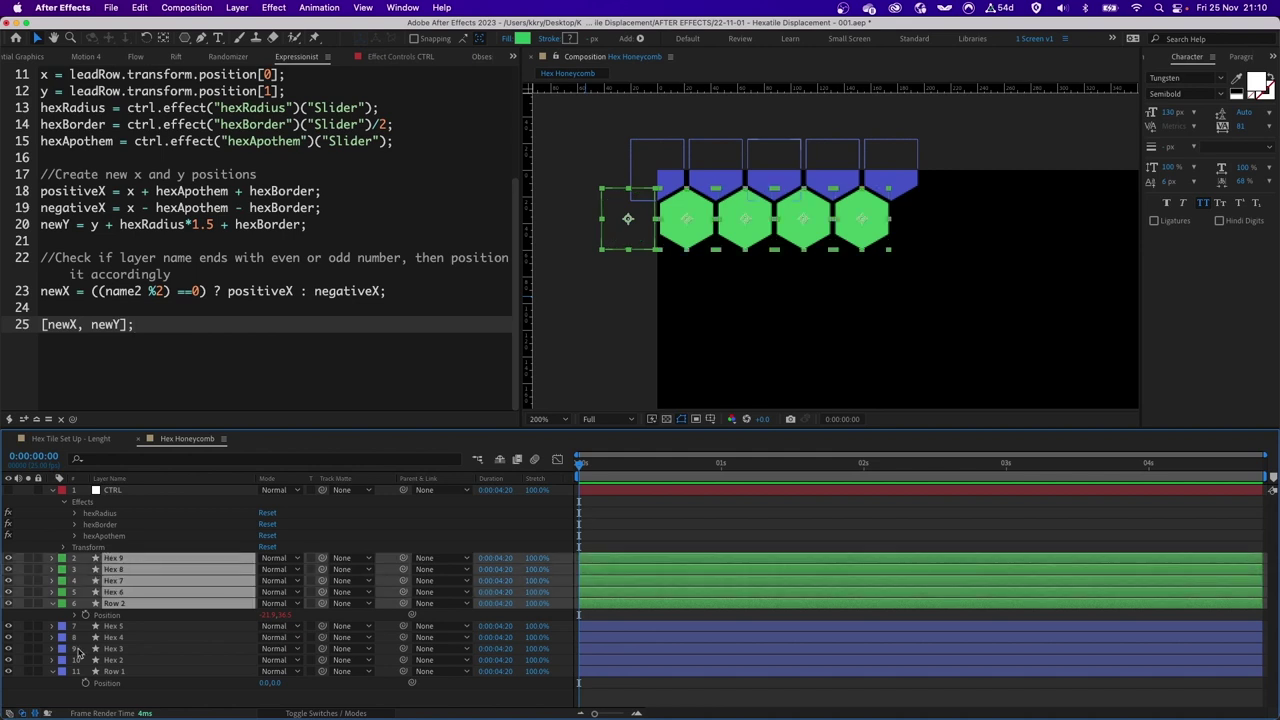
{"action": "key", "text": "super+d"}
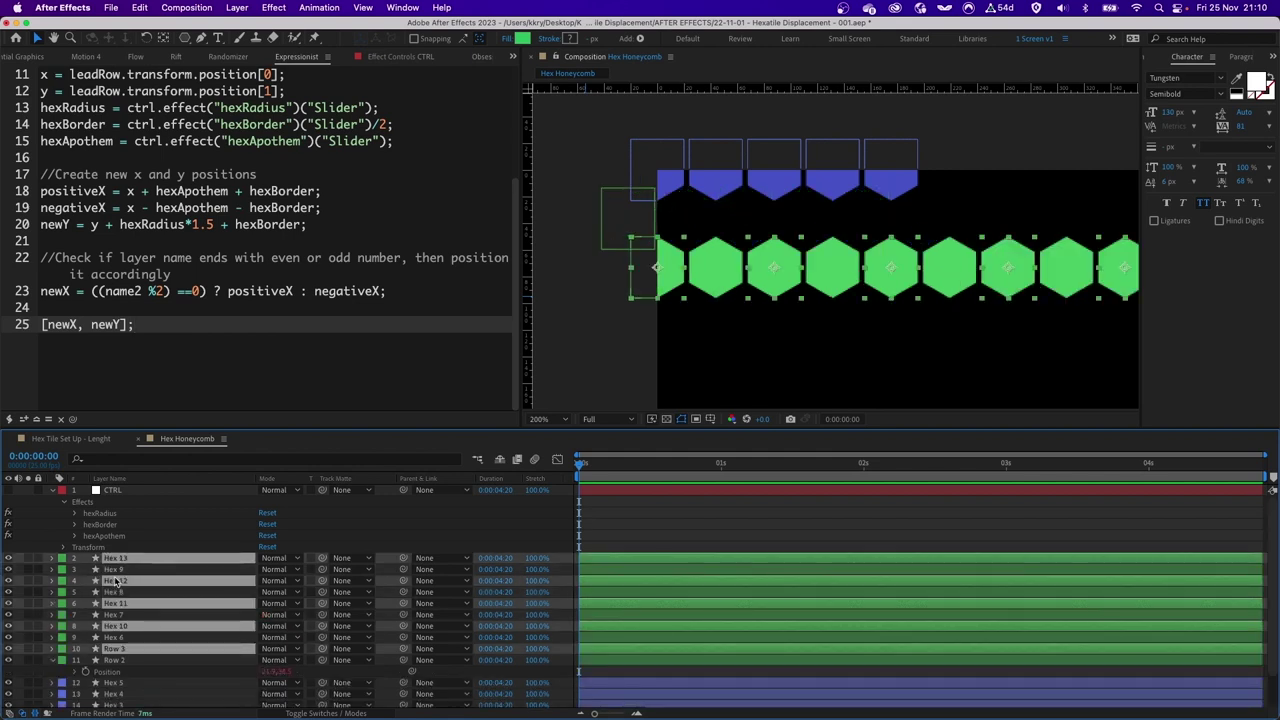
{"action": "key", "text": "super+shift+bracketright"}
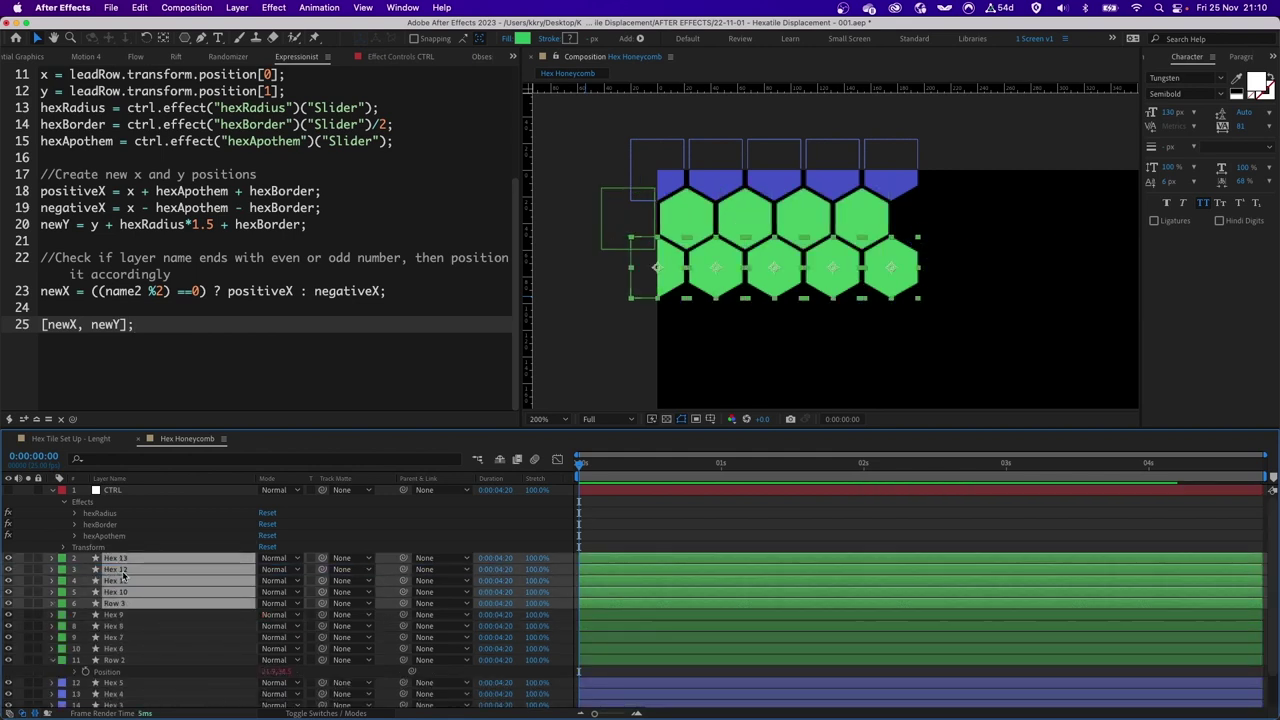
{"action": "left_click", "coordinate": [63, 569]}
{"action": "left_click", "coordinate": [108, 609]}
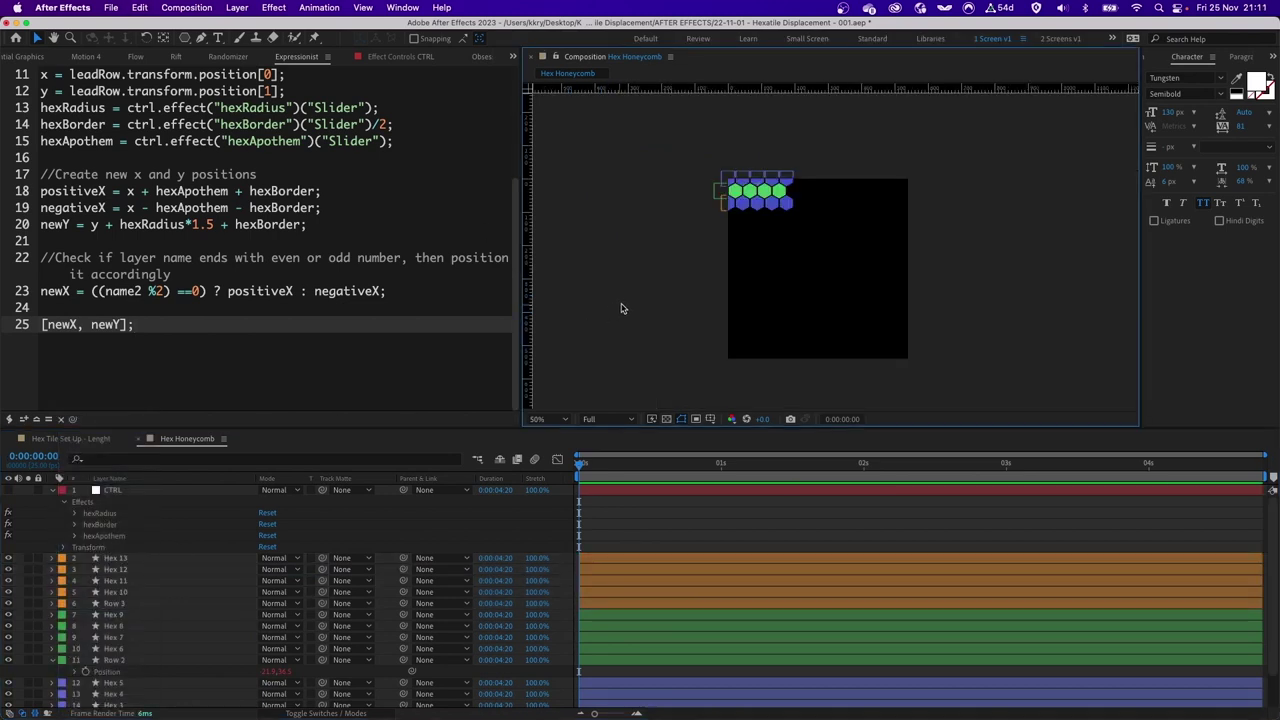
- Duplicate the Row 2 and Row 3 layer sets repeatedly, stacking the copies above the originals, until the grid reaches Row 9
{"action": "scroll", "coordinate": [775, 225], "scroll_direction": "up", "scroll_amount": 2}
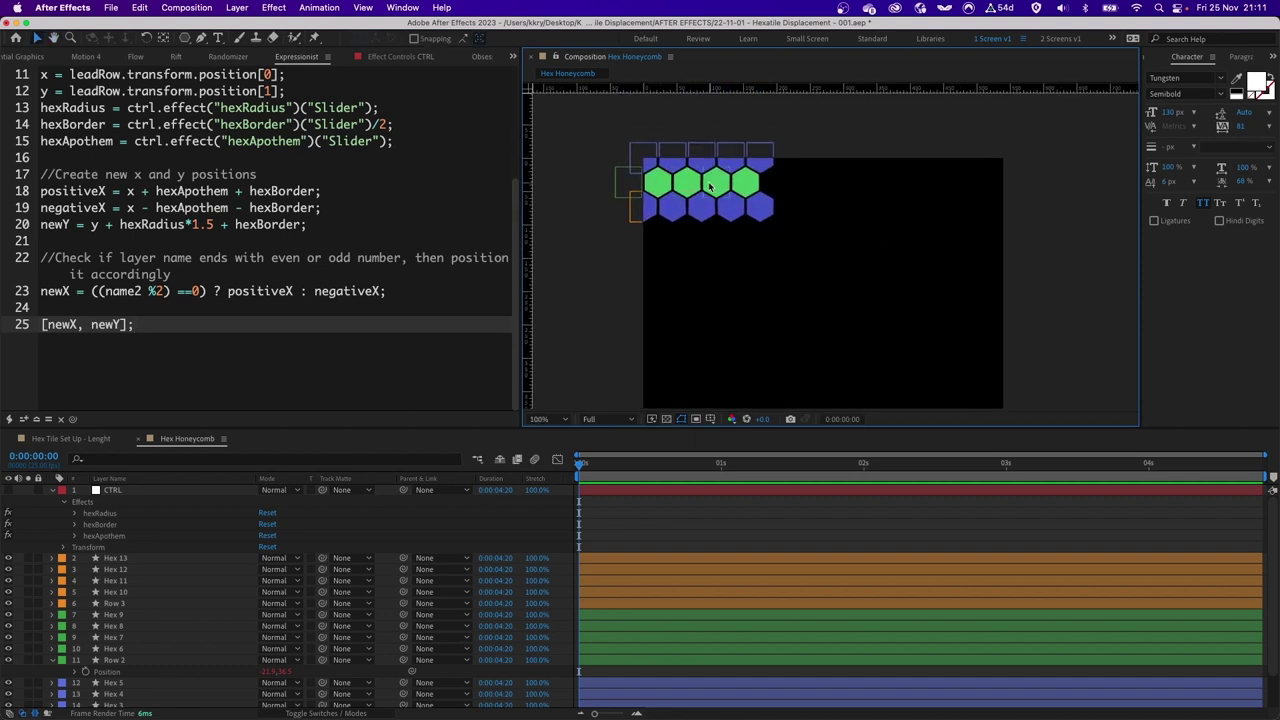
{"action": "left_click", "coordinate": [124, 661]}
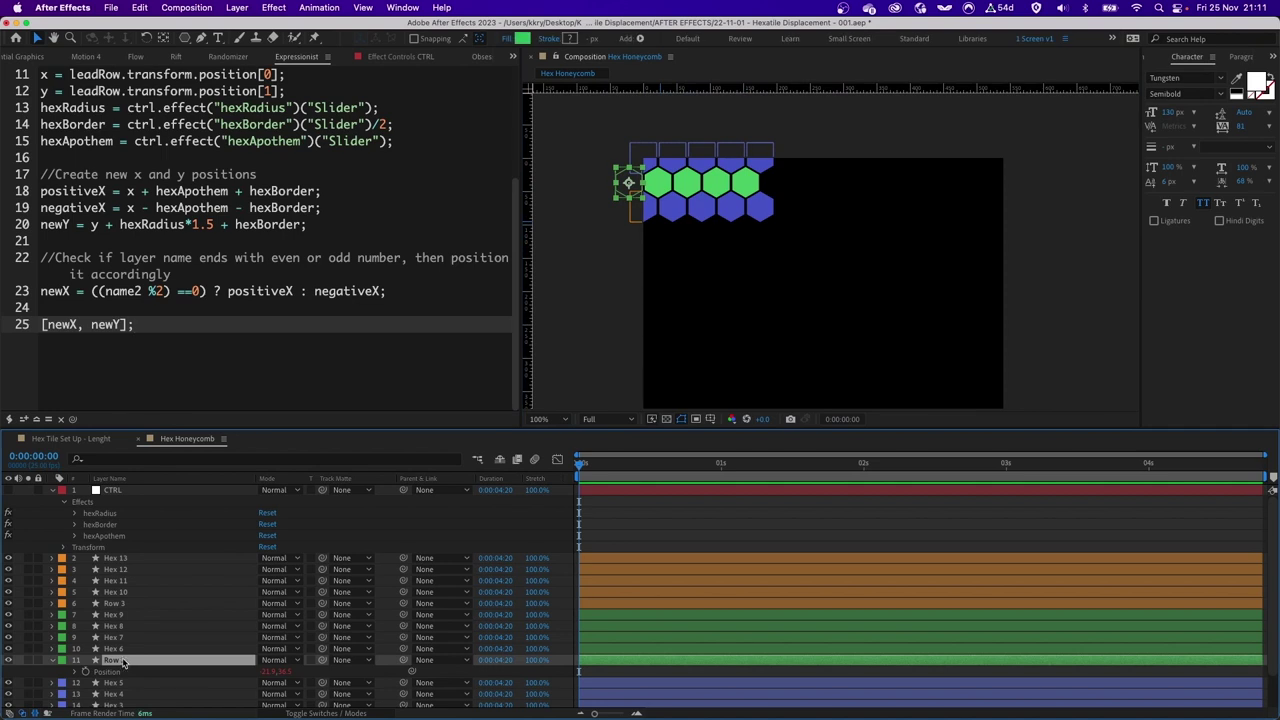
{"action": "left_click", "coordinate": [118, 559], "text": "shift"}
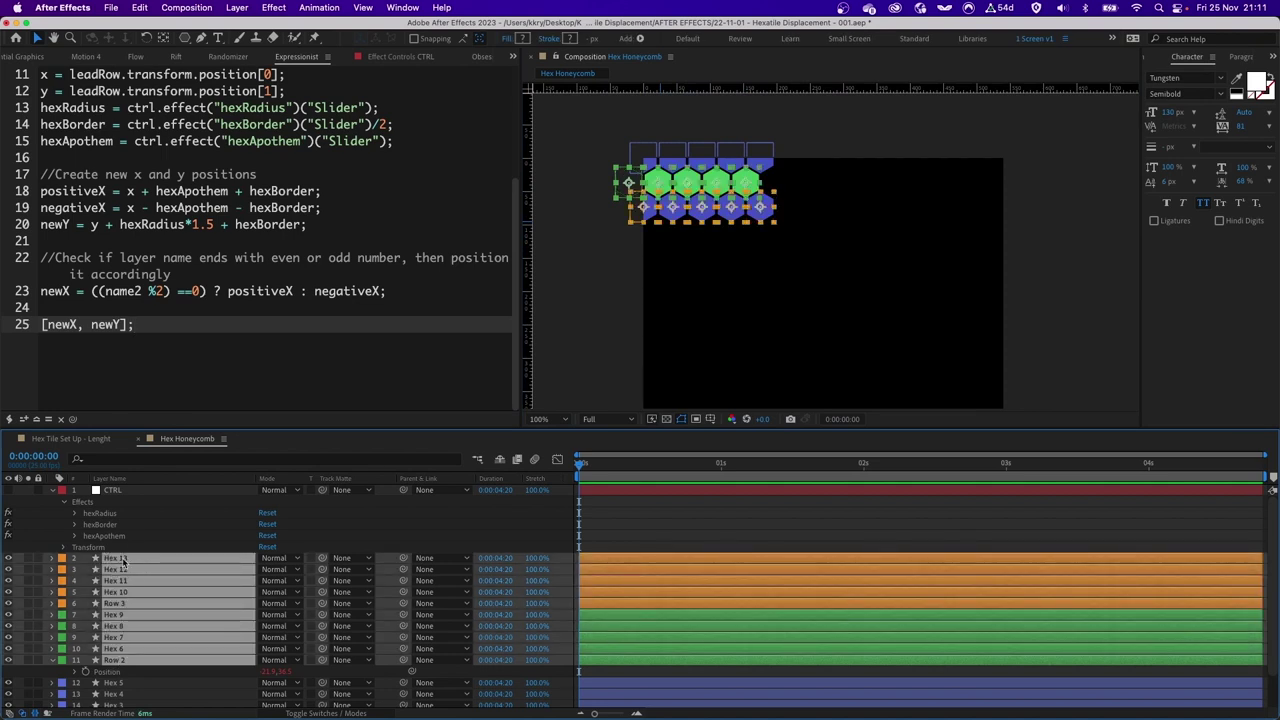
{"action": "key", "text": "super+d"}
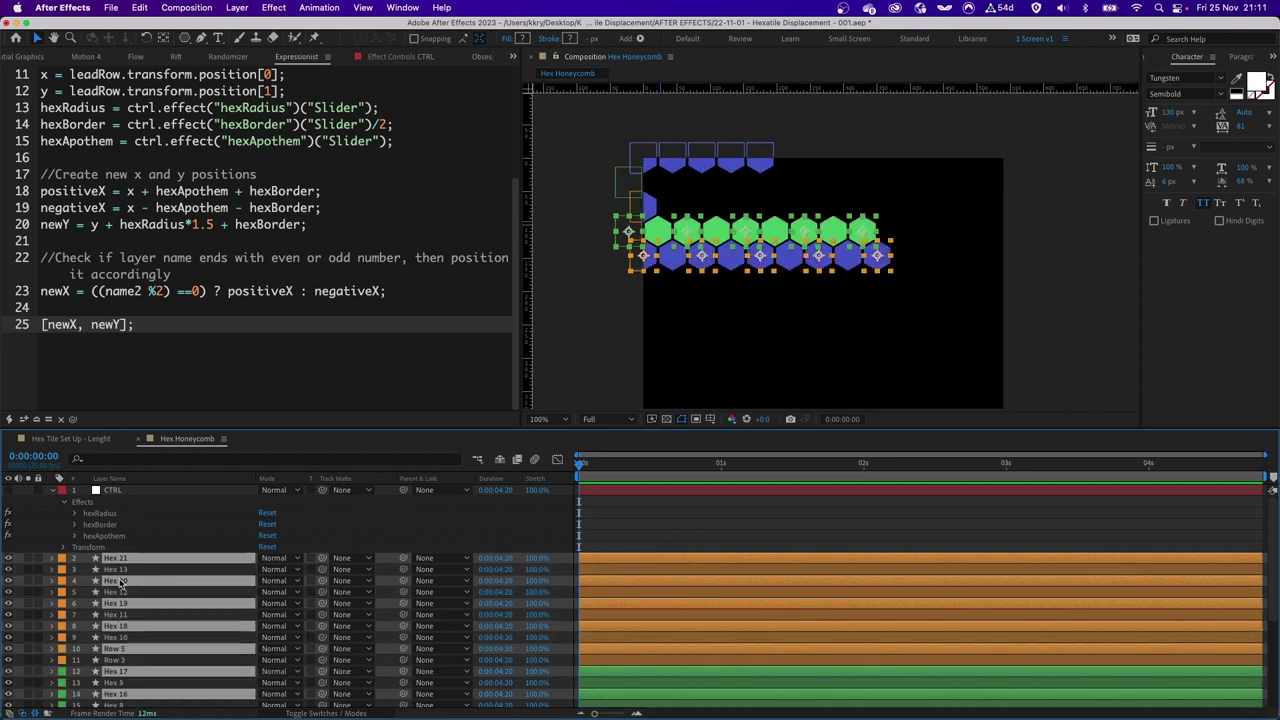
{"action": "key", "text": "super+d"}
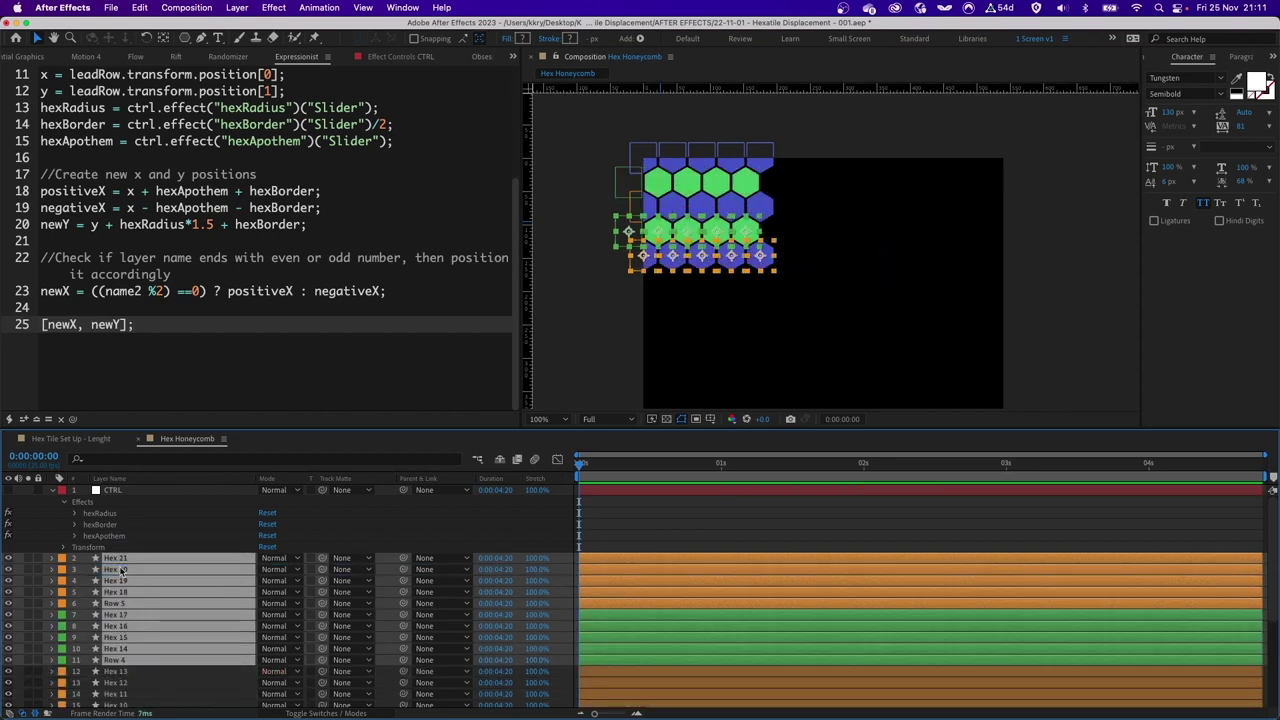
{"action": "left_click_drag", "start_coordinate": [121, 581], "coordinate": [115, 570]}
{"action": "key", "text": "super+d"}
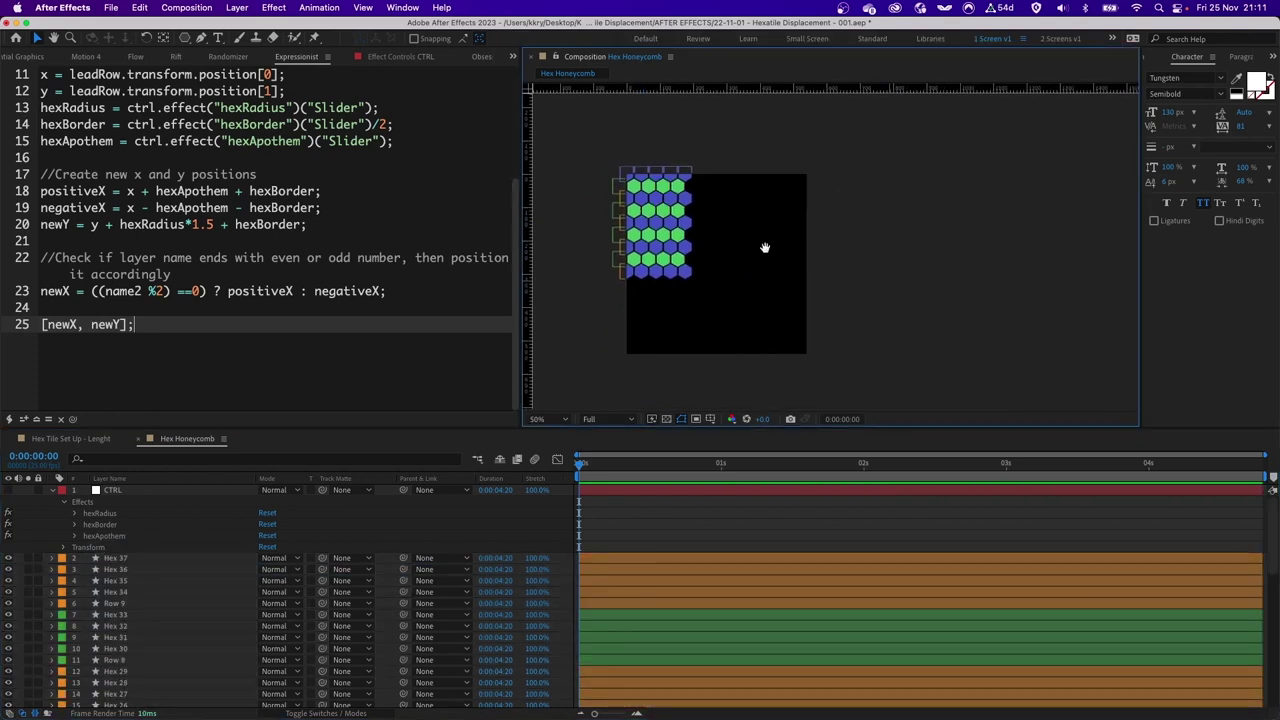
{"action": "left_click_drag", "start_coordinate": [766, 249], "coordinate": [760, 249]}
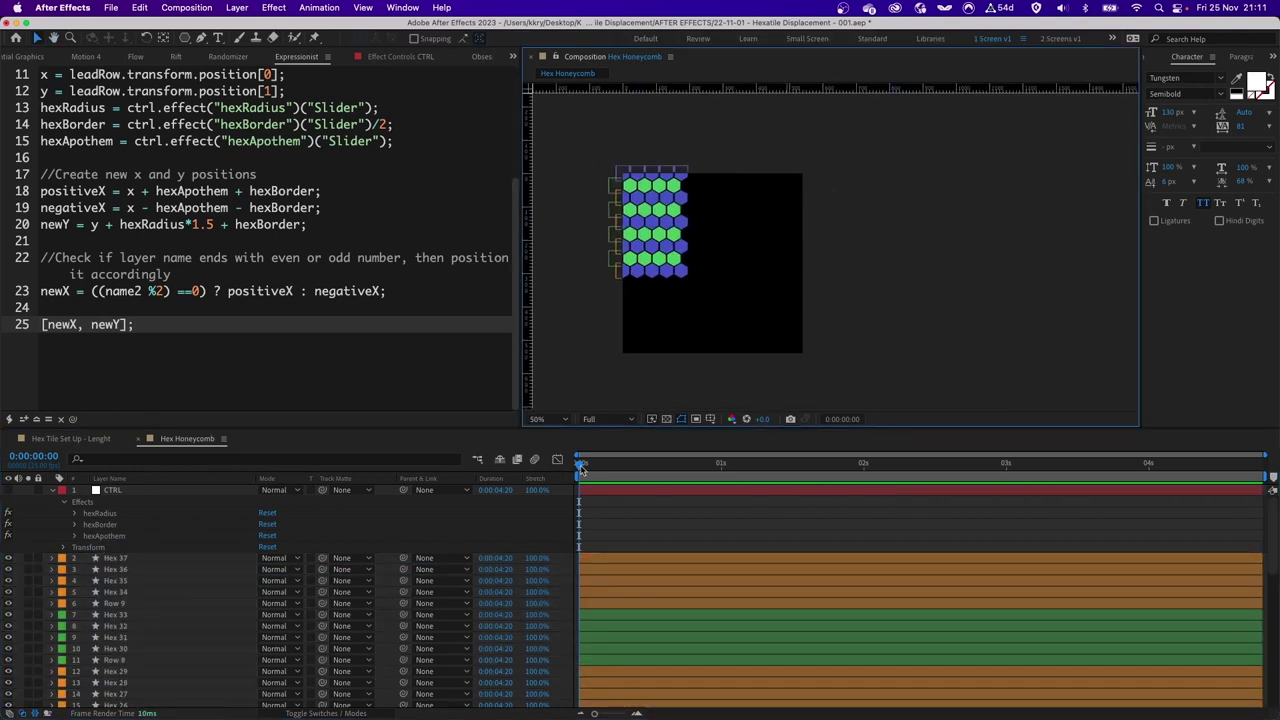
- Set the CTRL layer's hexRadius slider to 25 and test the hexBorder slider on the grid
{"action": "left_click", "coordinate": [120, 492]}
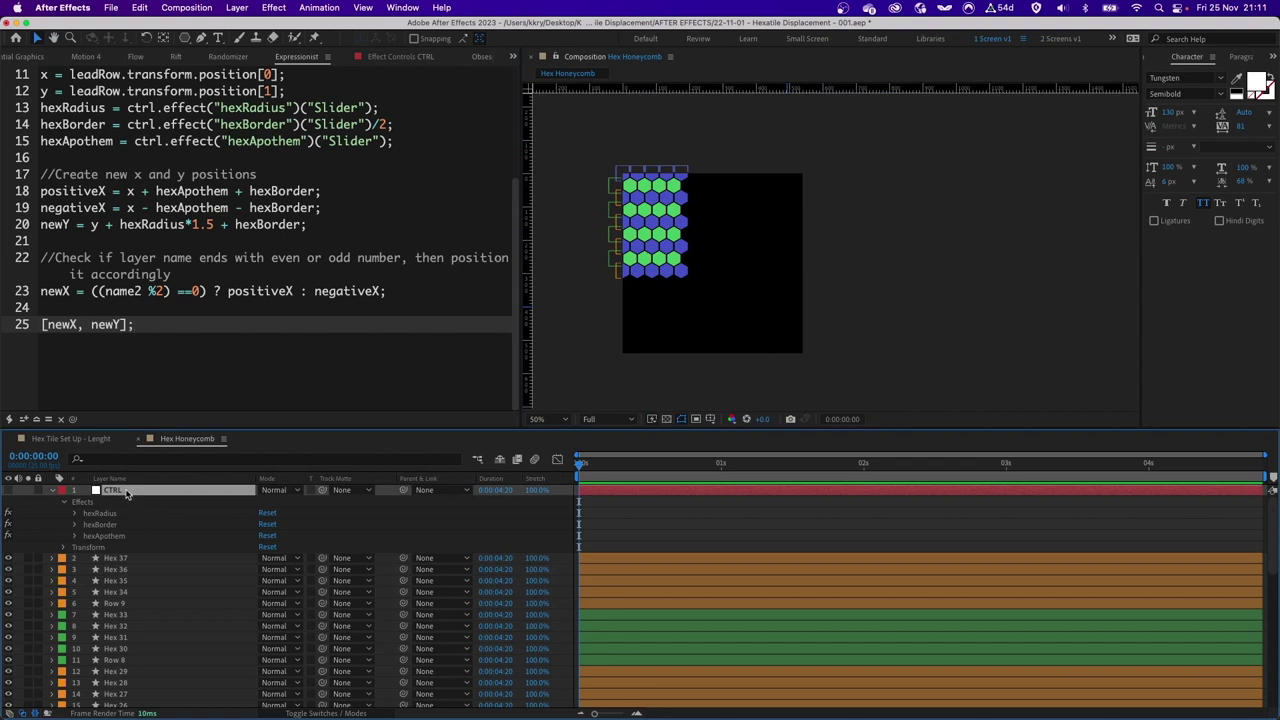
{"action": "left_click", "coordinate": [388, 56]}
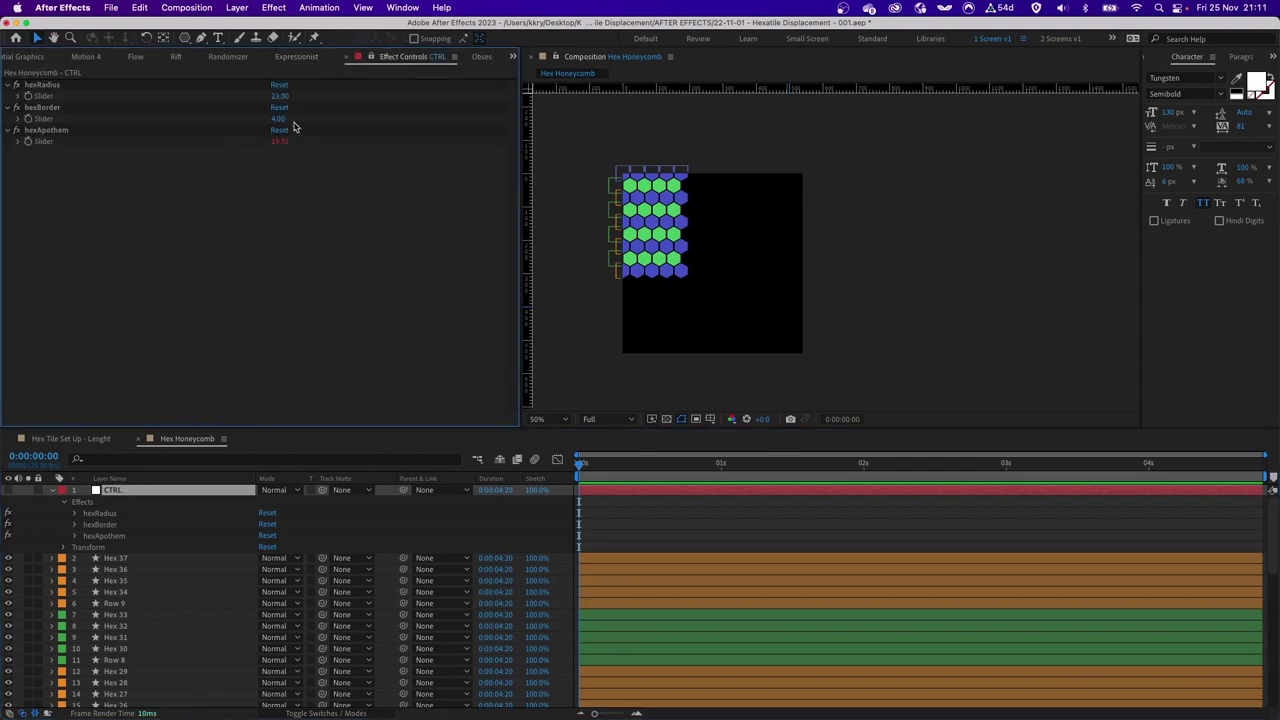
{"action": "left_click_drag", "start_coordinate": [280, 97], "coordinate": [299, 97]}
{"action": "left_click_drag", "start_coordinate": [286, 118], "coordinate": [323, 134]}
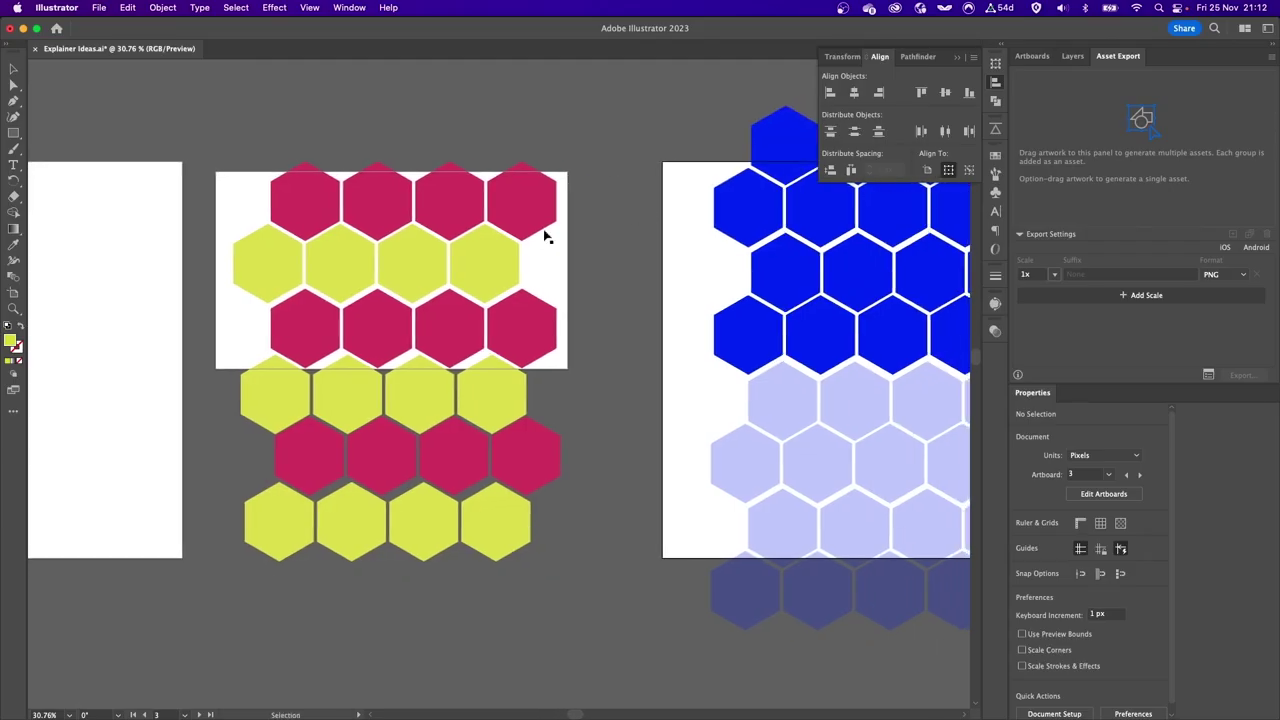
- Switch to Illustrator and examine the alternating row diagram and the diagram of repeated blue hexagon blocks
{"action": "mouse_move", "coordinate": [448, 252]}
{"action": "left_mouse_down"}
{"action": "mouse_move", "coordinate": [450, 233]}
{"action": "mouse_move", "coordinate": [471, 249]}
{"action": "left_mouse_up"}
{"action": "left_click", "coordinate": [584, 232]}
{"action": "key", "text": "space"}
{"action": "left_click_drag", "start_coordinate": [682, 219], "coordinate": [129, 230]}
{"action": "mouse_move", "coordinate": [353, 191]}
{"action": "left_mouse_down"}
{"action": "mouse_move", "coordinate": [340, 170]}
{"action": "mouse_move", "coordinate": [370, 197]}
{"action": "left_mouse_up"}
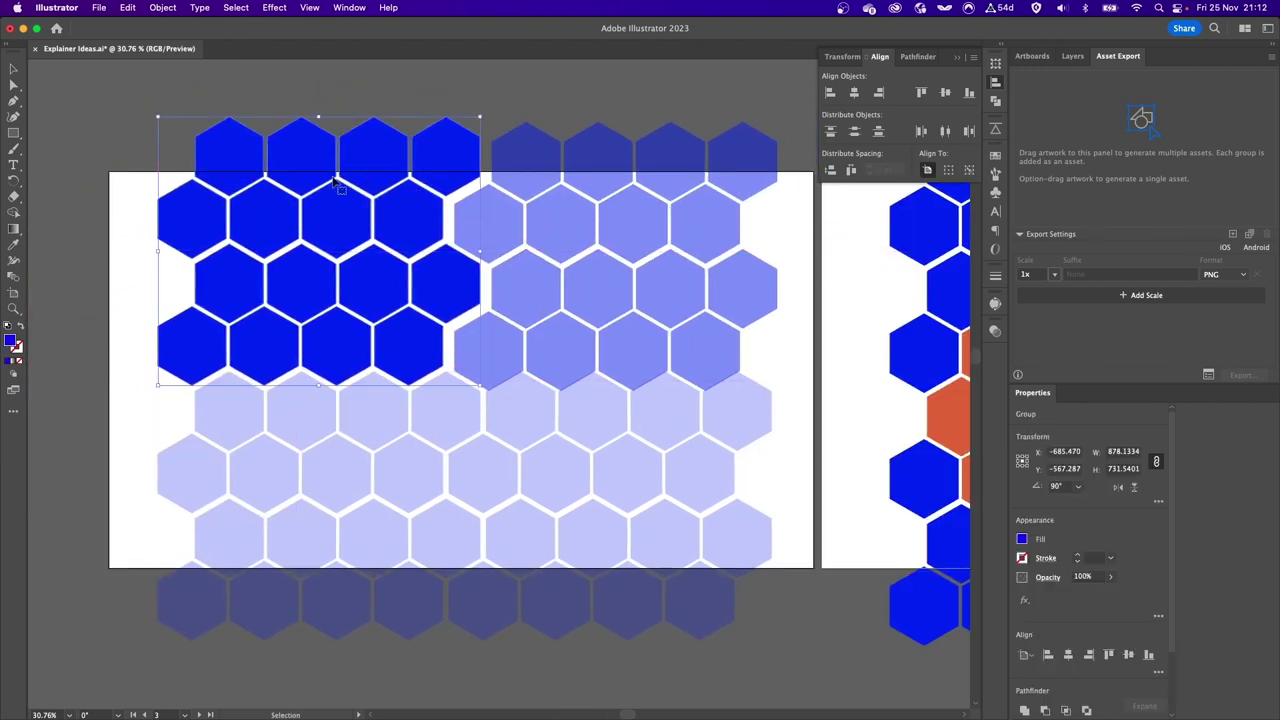
{"action": "left_click", "coordinate": [598, 224]}
{"action": "left_click", "coordinate": [557, 505]}
{"action": "left_click", "coordinate": [337, 474]}
{"action": "left_click_drag", "start_coordinate": [110, 219], "coordinate": [758, 540]}
{"action": "left_click", "coordinate": [835, 470]}
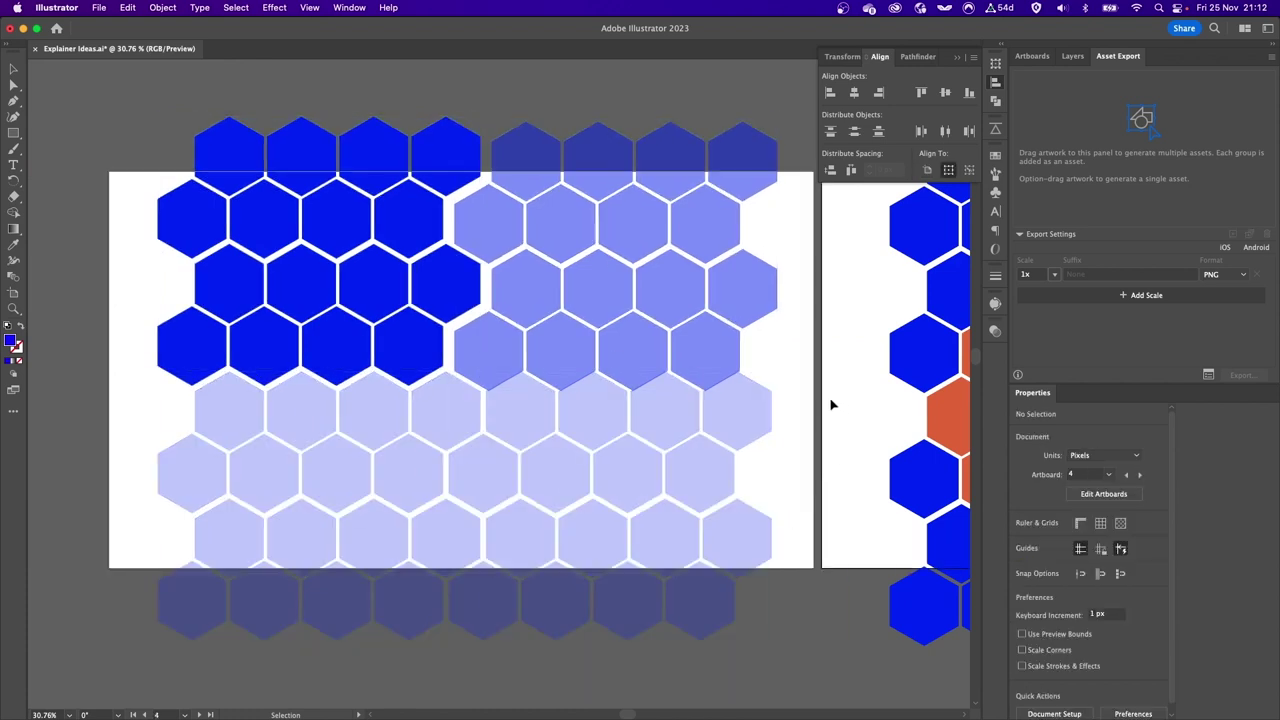
- Examine the diagram of coloured hexagon rings around the central blue hexagon
{"action": "scroll", "coordinate": [835, 470], "scroll_direction": "right", "scroll_amount": 10}
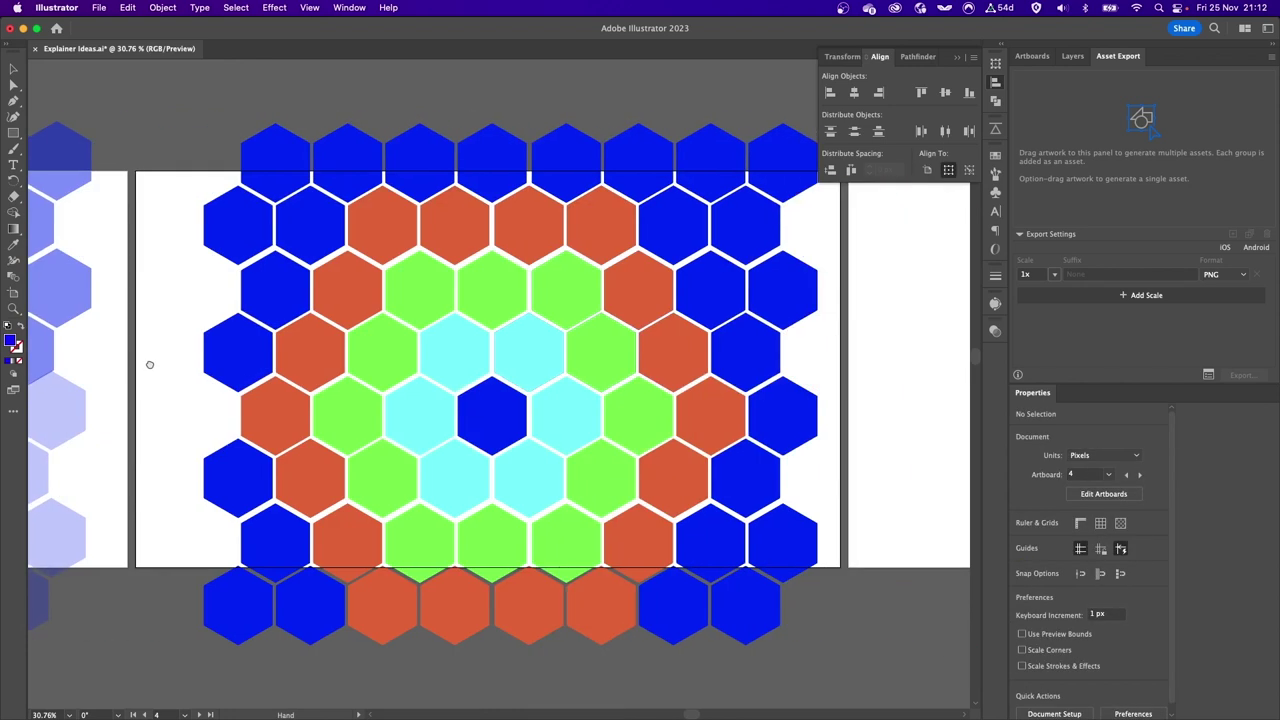
{"action": "left_click", "coordinate": [497, 414]}
{"action": "left_click", "coordinate": [540, 350]}
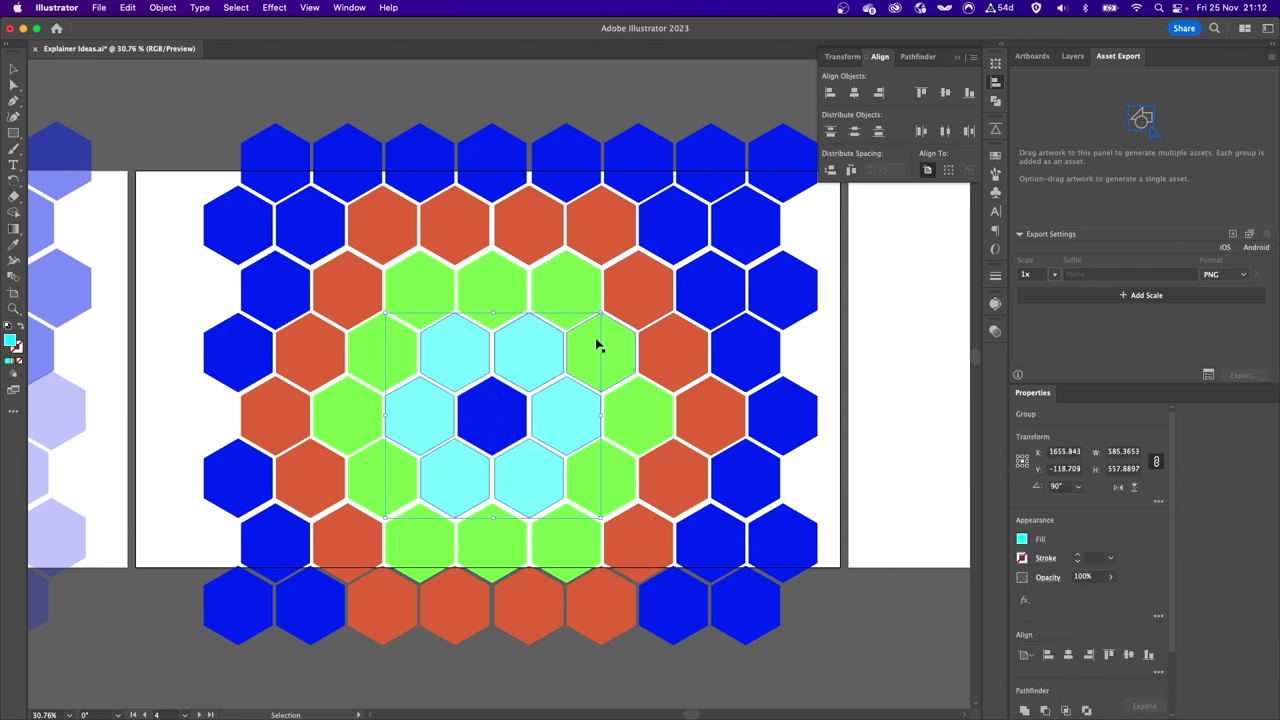
{"action": "left_click", "coordinate": [613, 371]}
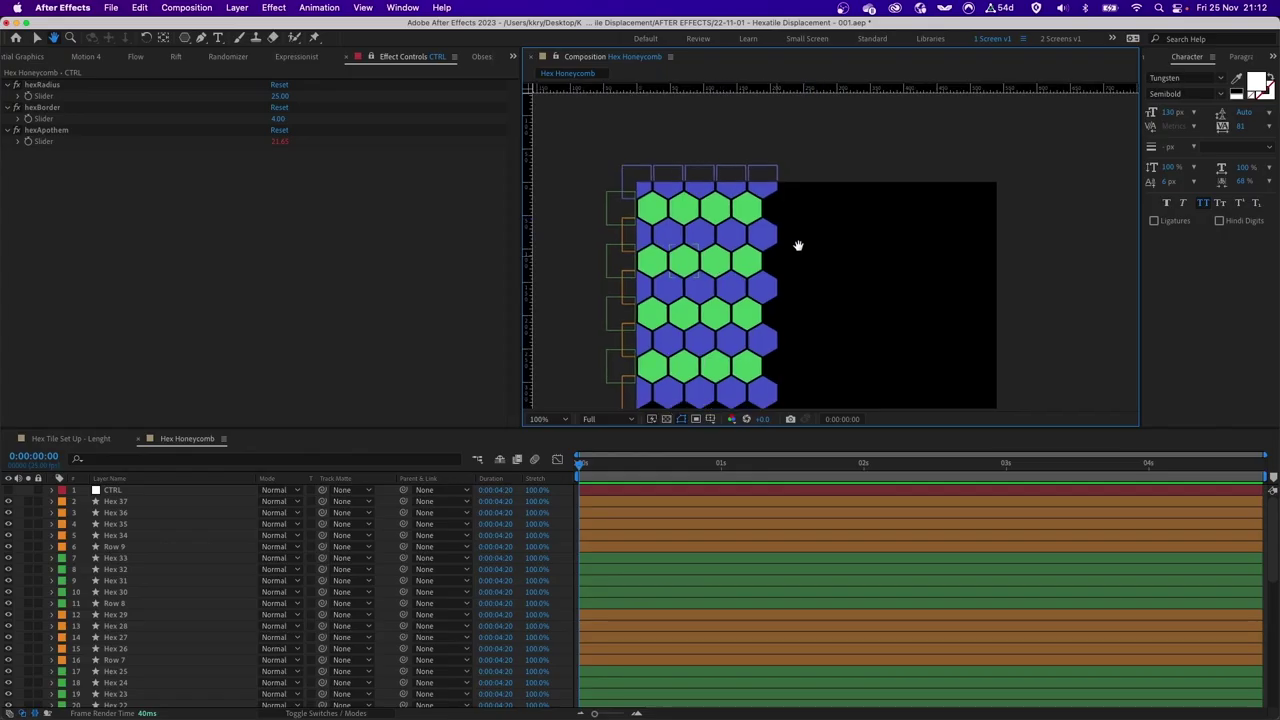
- Return to After Effects, turn on the CTRL layer's visibility and compare its placement with the hexagons in the grid
{"action": "scroll", "coordinate": [829, 249], "scroll_direction": "up", "scroll_amount": 2}
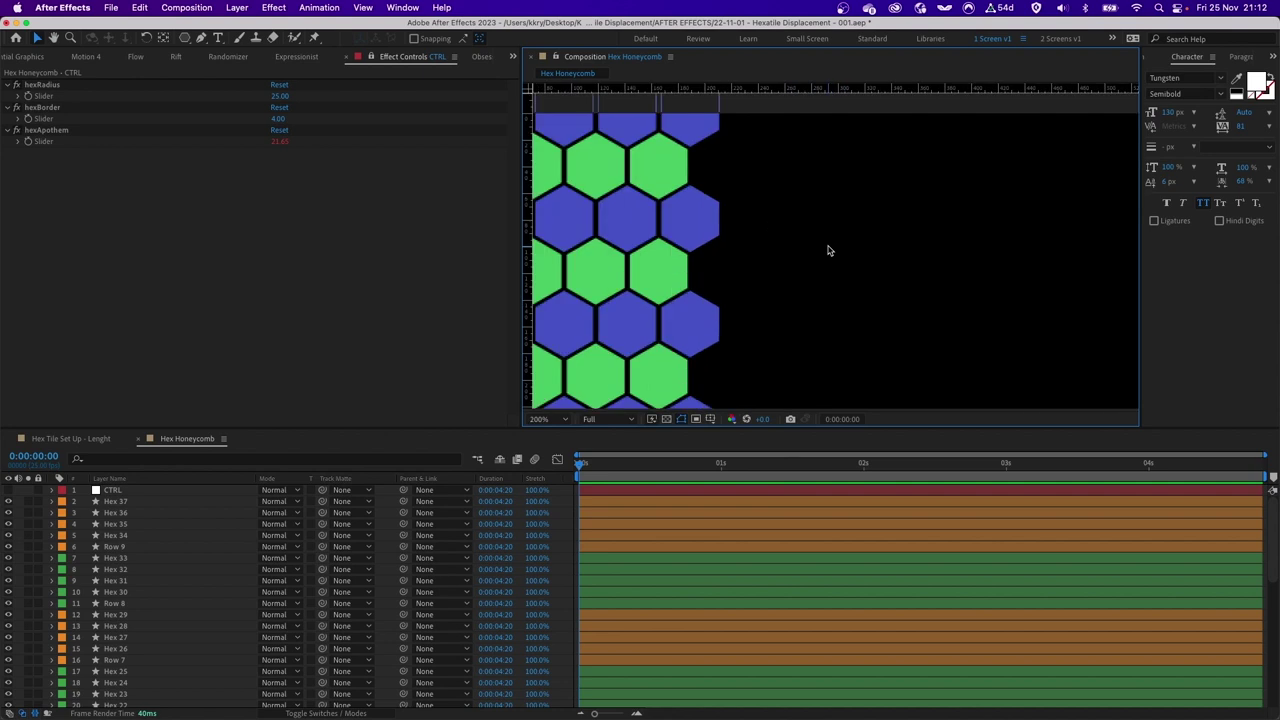
{"action": "left_click", "coordinate": [10, 491]}
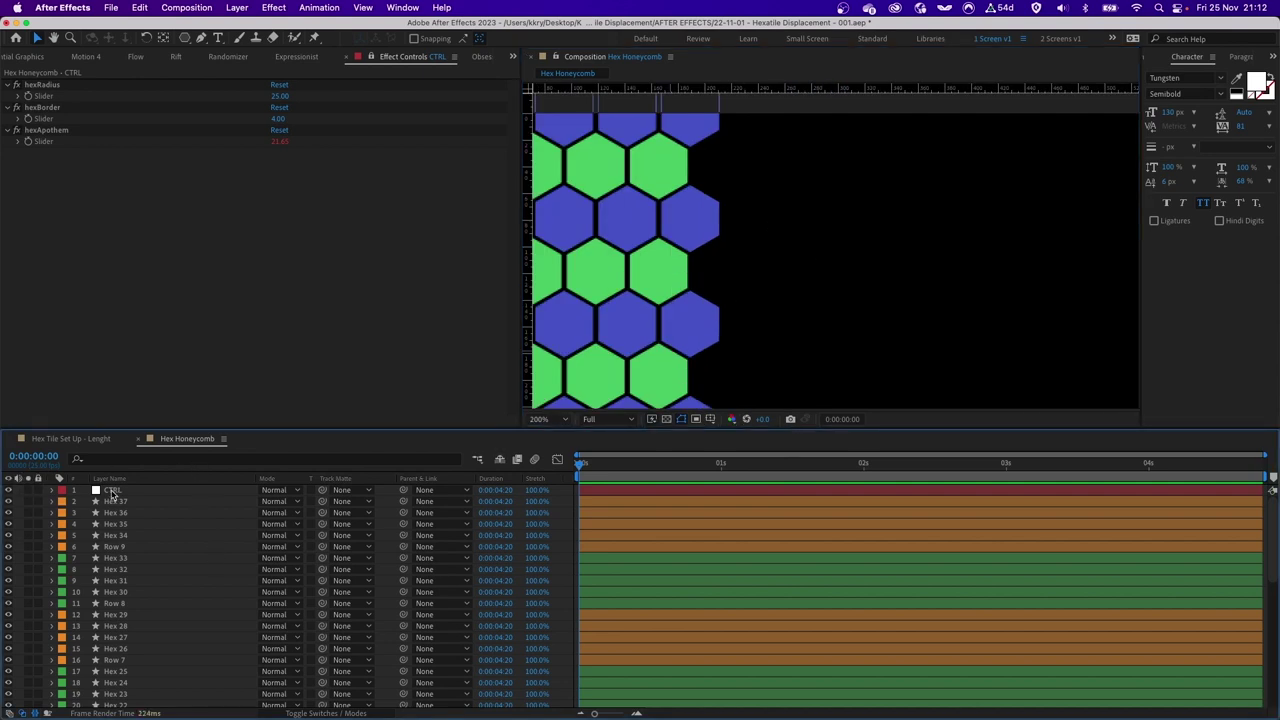
{"action": "left_click", "coordinate": [111, 492]}
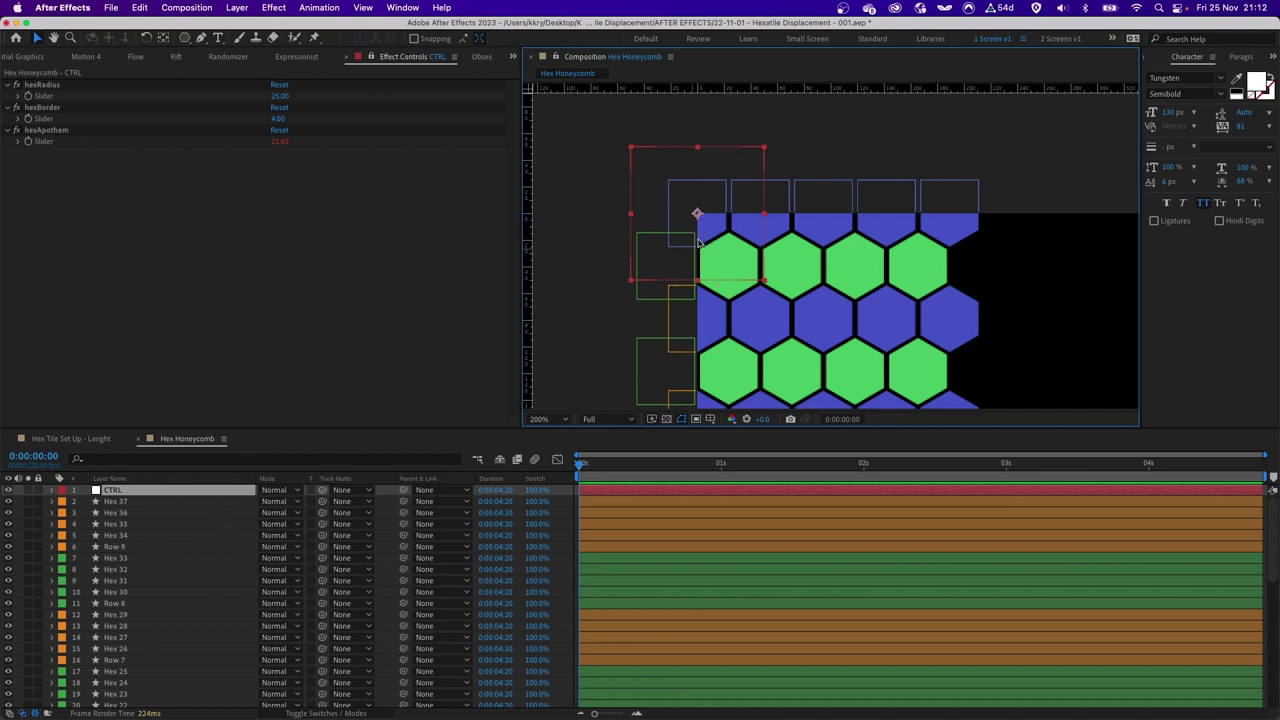
{"action": "left_click_drag", "start_coordinate": [880, 279], "coordinate": [839, 217]}
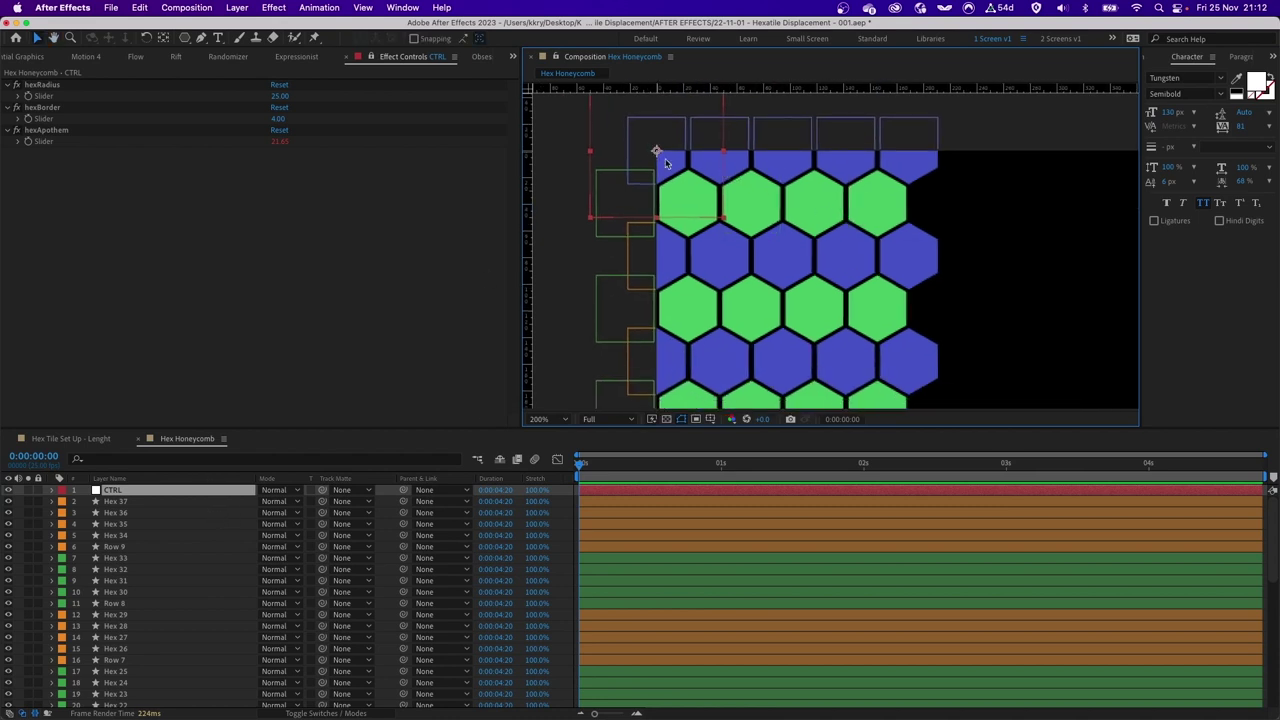
{"action": "left_click", "coordinate": [805, 320]}
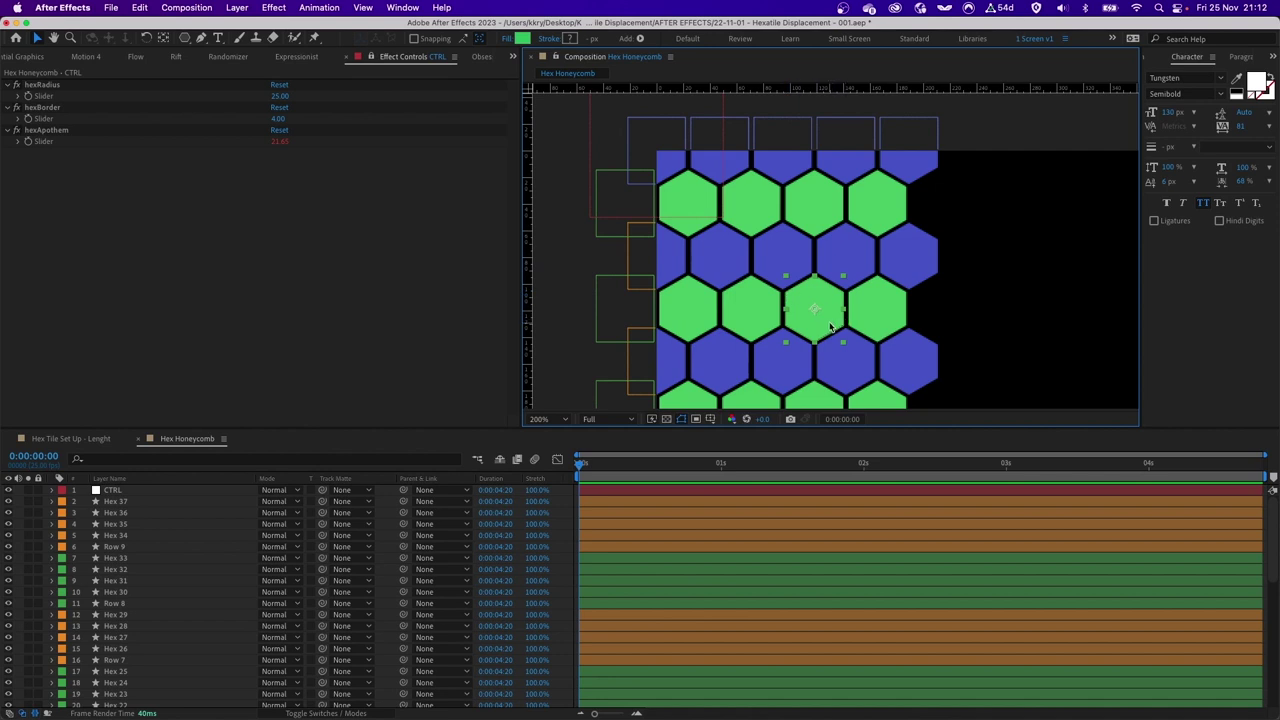
- Create a circle shape layer named CircleGuide spanning the composition's width and make it a guide layer
{"action": "key", "text": "comma"}
{"action": "left_click", "coordinate": [664, 240]}
{"action": "key", "text": "q"}
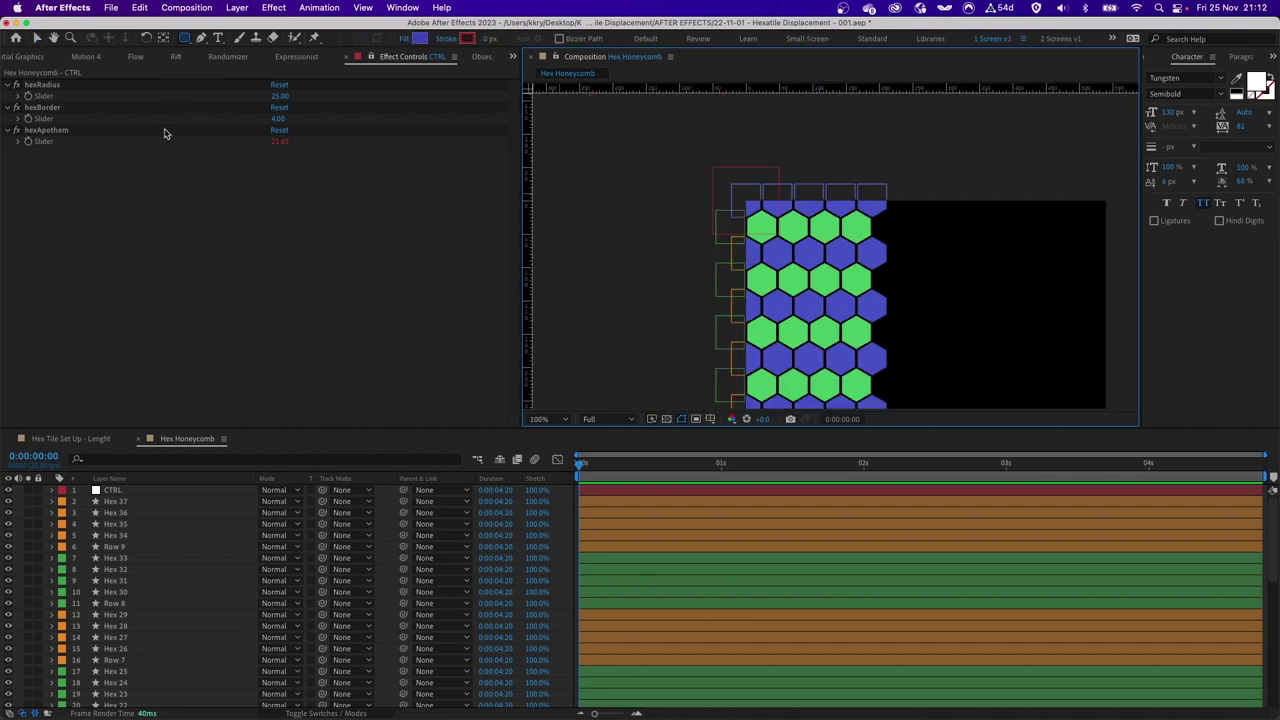
{"action": "double_click", "coordinate": [185, 40]}
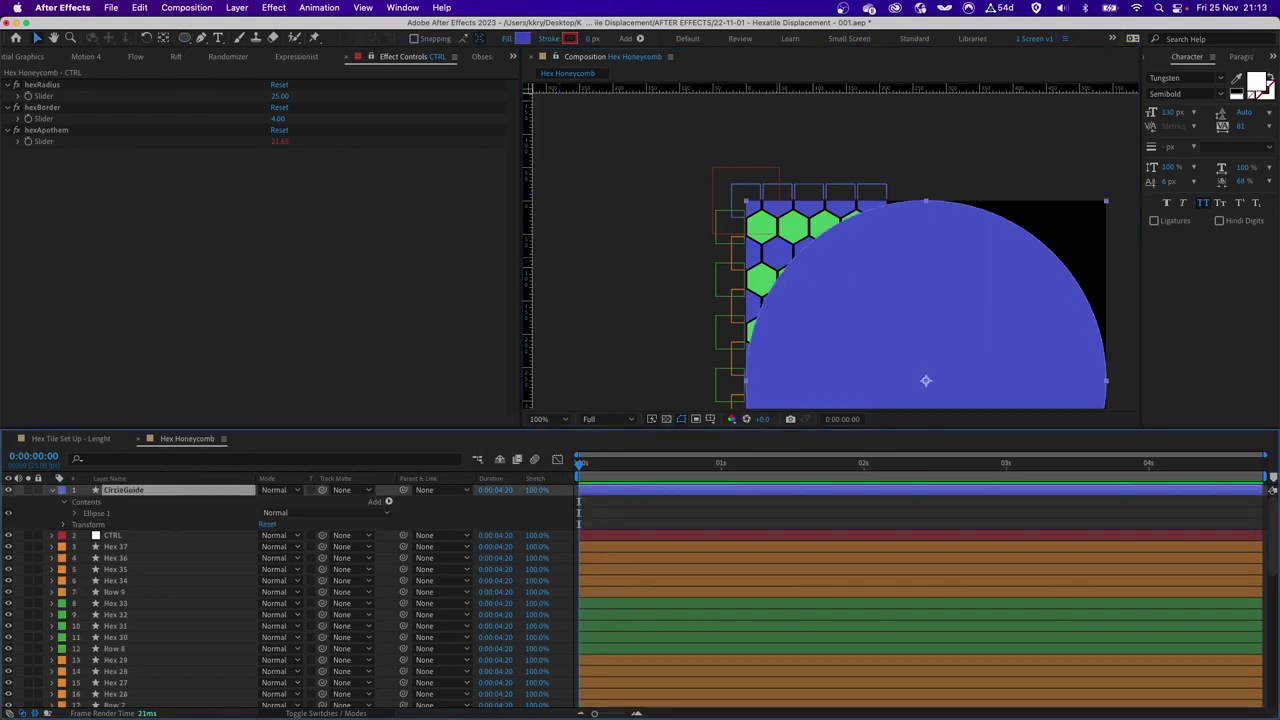
{"action": "right_click", "coordinate": [147, 490]}
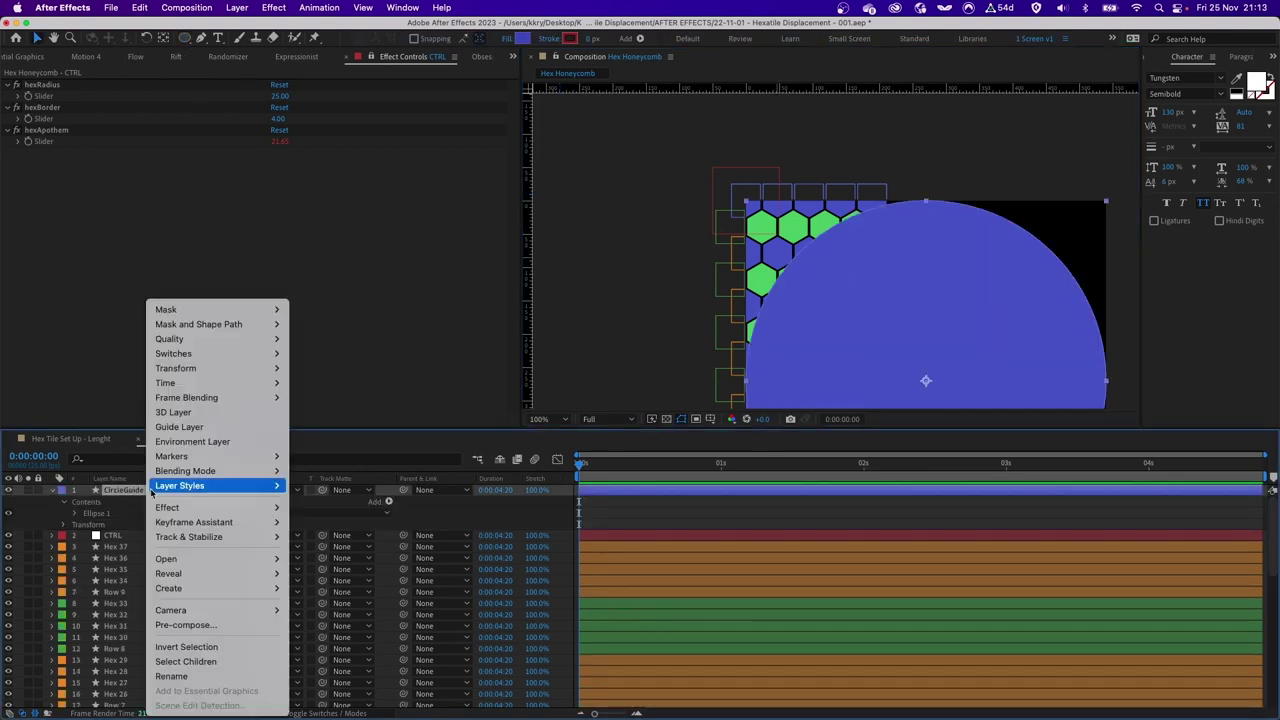
{"action": "mouse_move", "coordinate": [201, 466]}
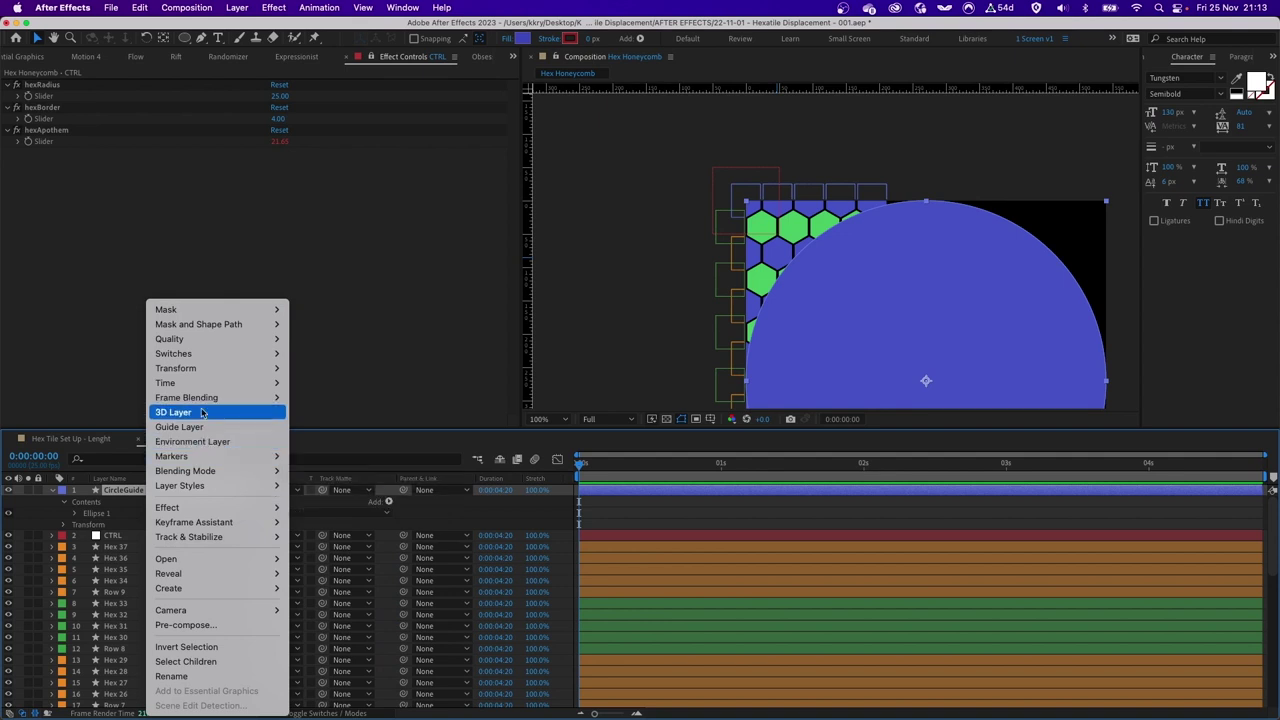
{"action": "left_click", "coordinate": [199, 427]}
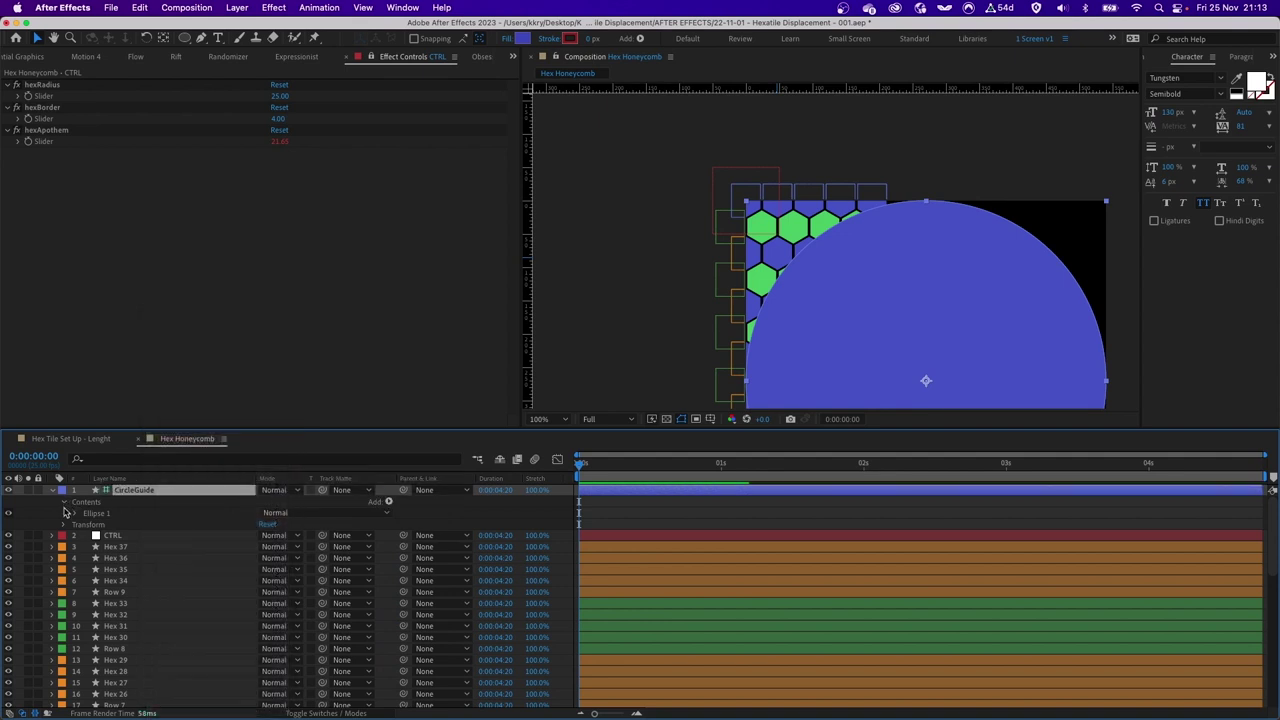
- Delete the fill from CircleGuide's ellipse and expand its path and stroke properties
{"action": "left_click", "coordinate": [75, 513]}
{"action": "key", "text": "Delete"}
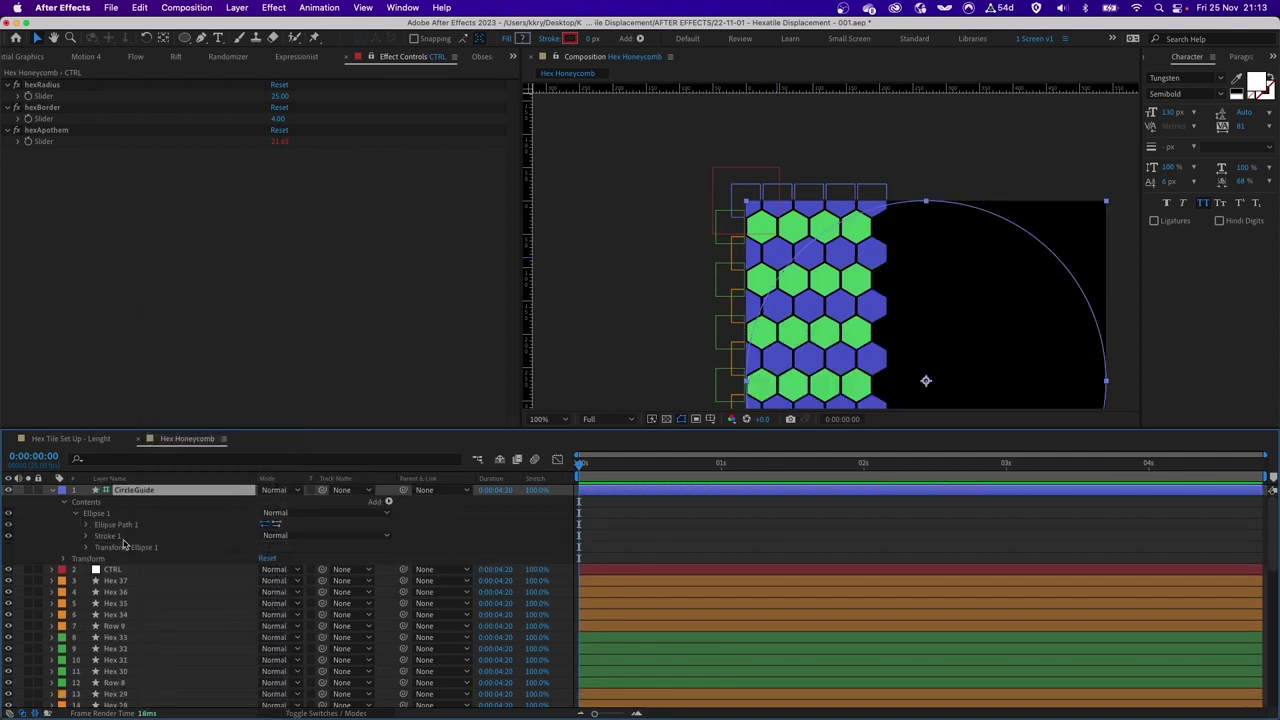
{"action": "left_click", "coordinate": [86, 536]}
{"action": "left_click", "coordinate": [86, 524]}
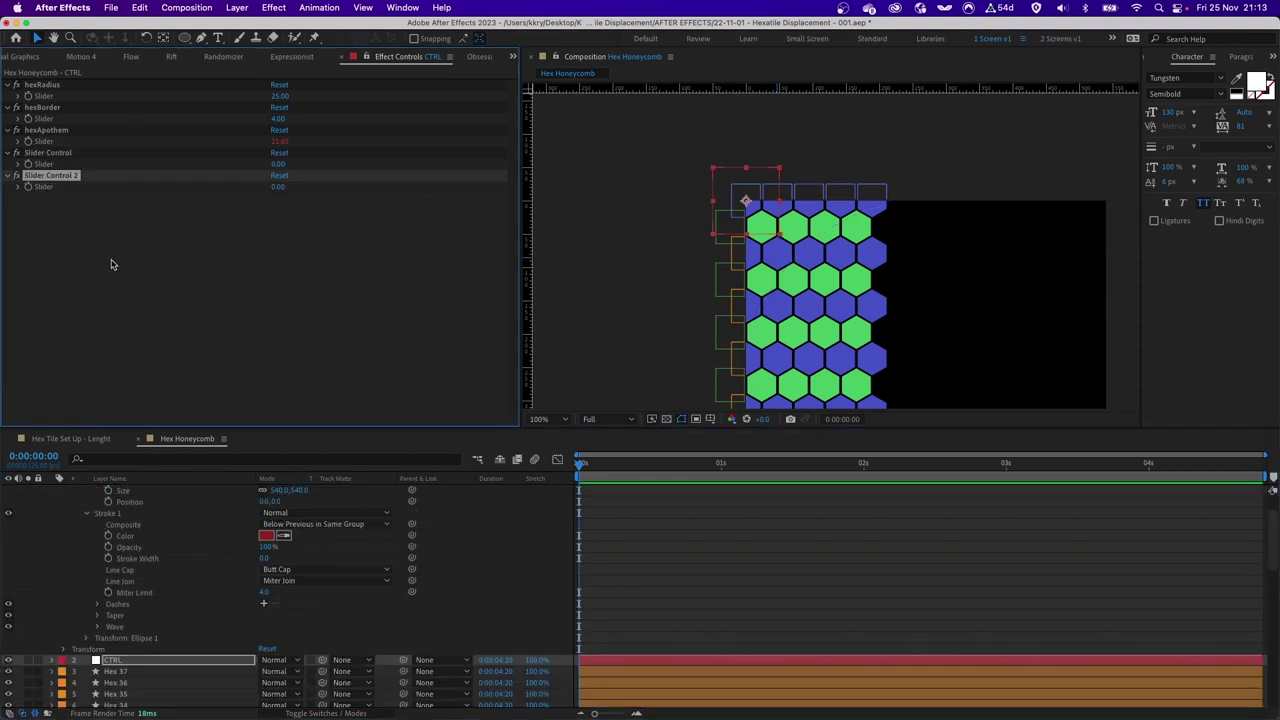
- Rename the two new slider controls on the CTRL layer as circleRadius and circleStroke
{"action": "left_click", "coordinate": [65, 153]}
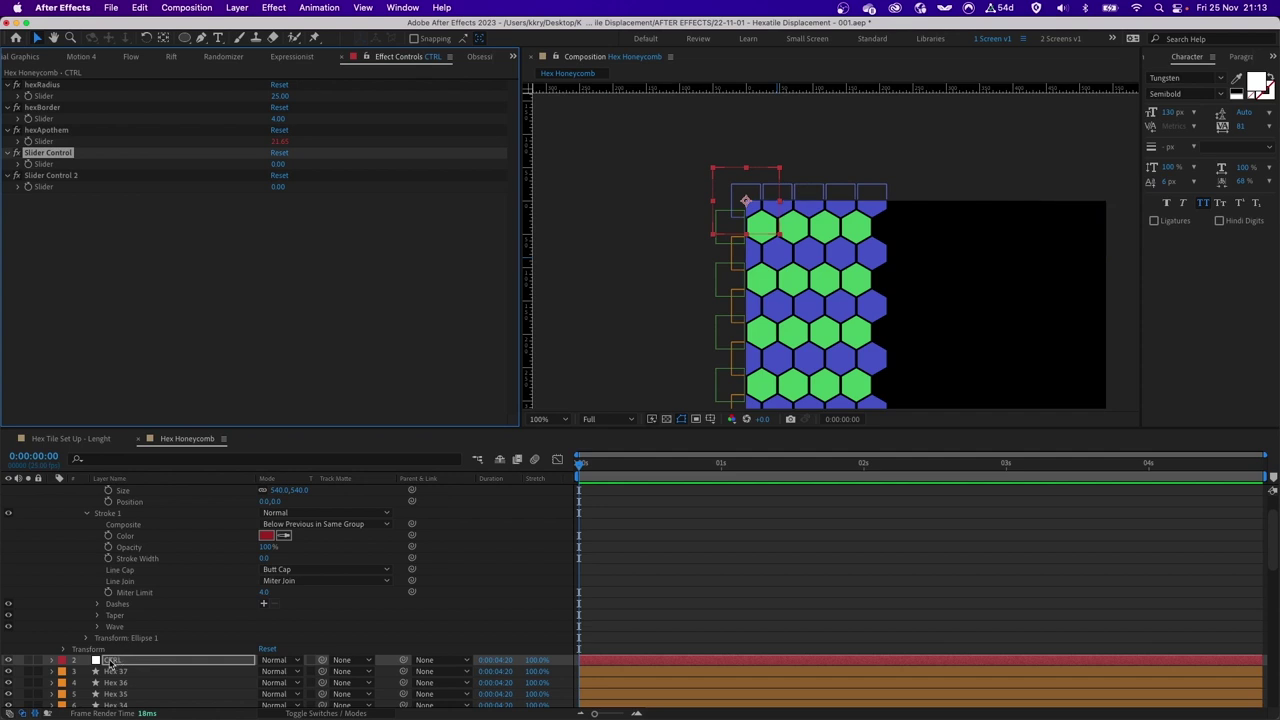
{"action": "key", "text": "Return"}
{"action": "type", "text": "circleRadius"}
{"action": "key", "text": "Return"}
{"action": "left_click", "coordinate": [78, 177]}
{"action": "key", "text": "Return"}
{"action": "type", "text": "circleStroke"}
{"action": "key", "text": "Return"}
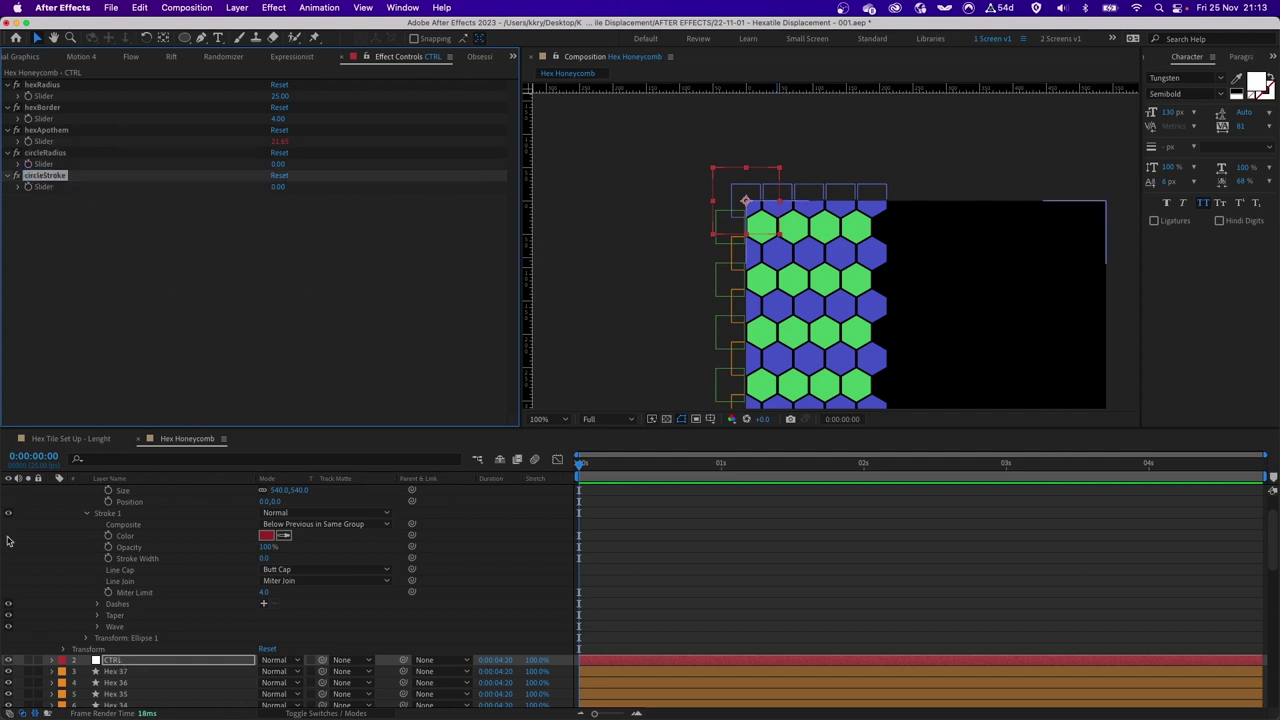
- Solo the CircleGuide layer and set its position to 0, 0
{"action": "scroll", "coordinate": [92, 561], "scroll_direction": "up", "scroll_amount": 4}
{"action": "left_click", "coordinate": [29, 491]}
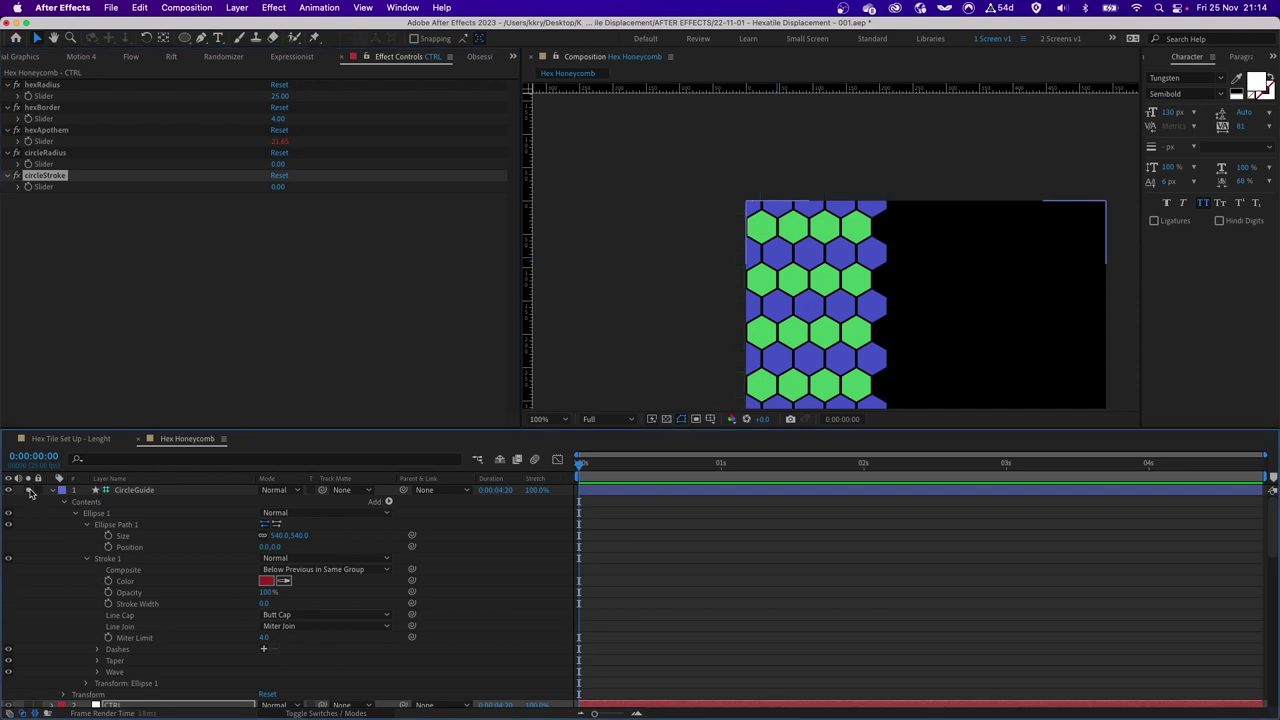
{"action": "left_click", "coordinate": [106, 492]}
{"action": "key", "text": "p"}
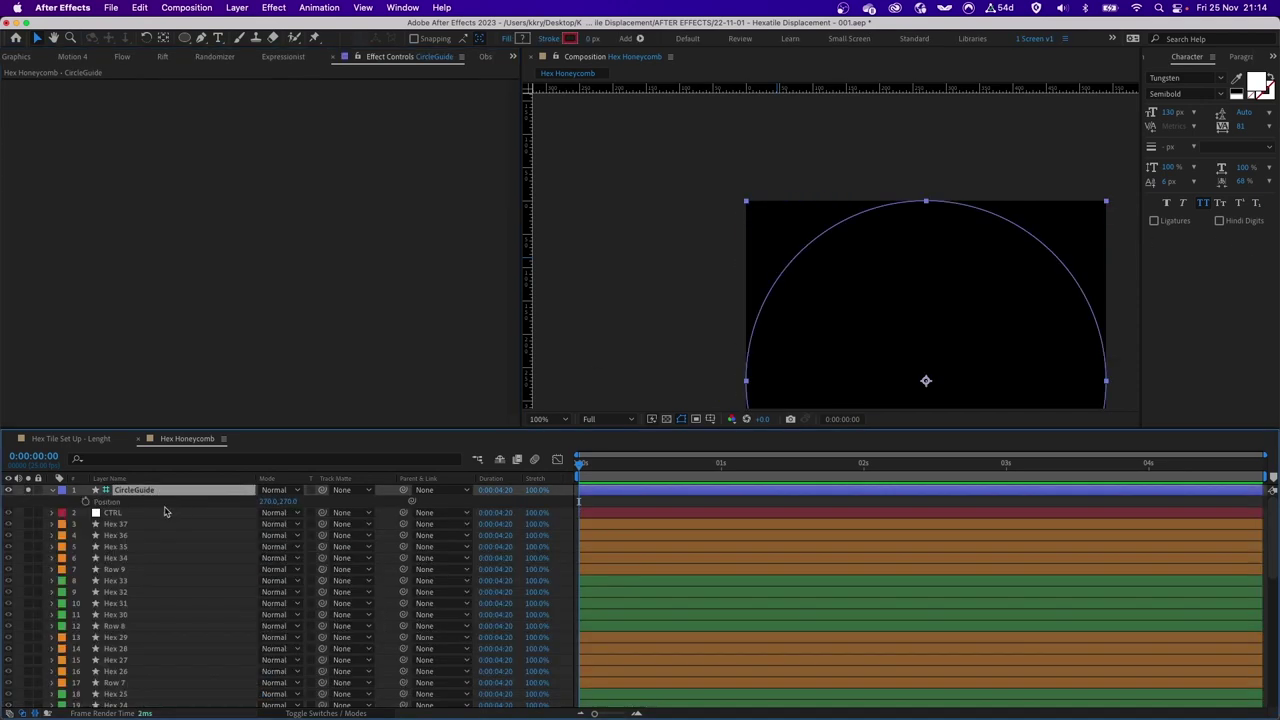
{"action": "left_click", "coordinate": [275, 502]}
{"action": "type", "text": "0"}
{"action": "key", "text": "Tab"}
{"action": "type", "text": "0"}
{"action": "key", "text": "Tab"}
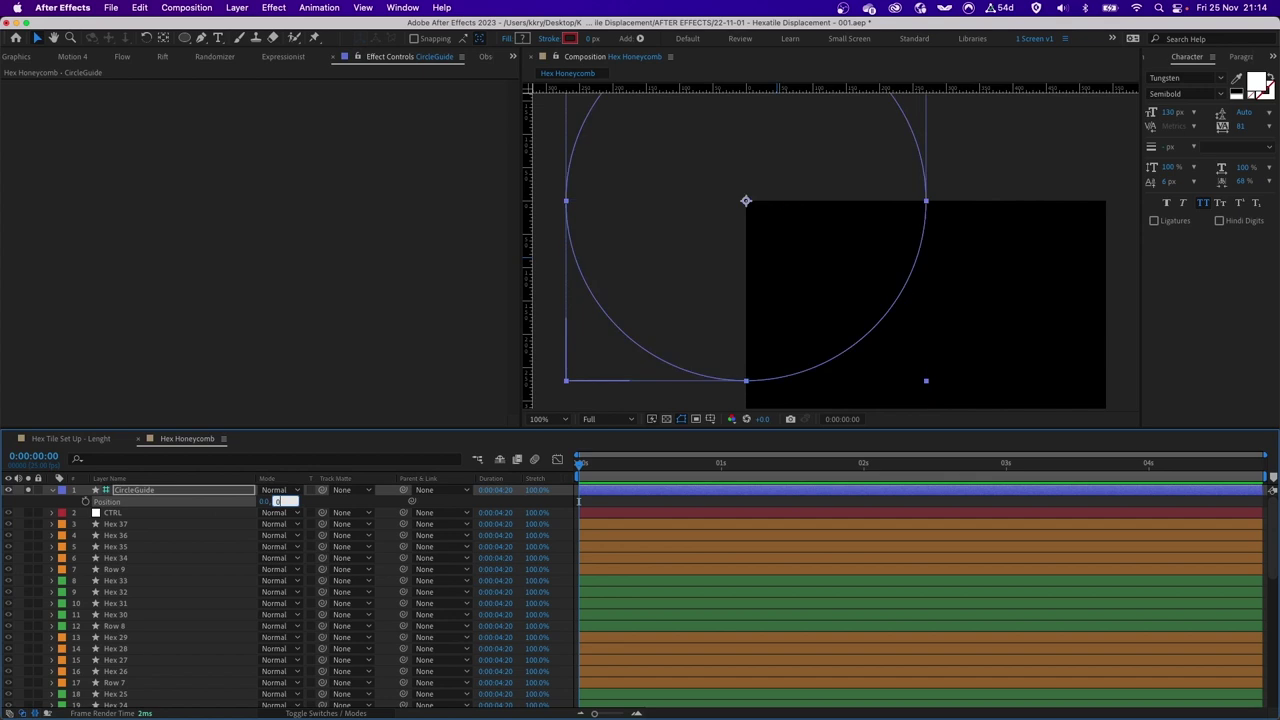
{"action": "key", "text": "Escape"}
- Filter CircleGuide's properties by "size, strok" and link the ellipse Size to the circleRadius slider and Stroke Width to the circleStroke slider
{"action": "scroll", "coordinate": [277, 496], "scroll_direction": "up", "scroll_amount": 10}
{"action": "key", "text": "super+a"}
{"action": "key", "text": "u"}
{"action": "left_click", "coordinate": [134, 490]}
{"action": "key", "text": "super+f"}
{"action": "type", "text": "size, strok"}
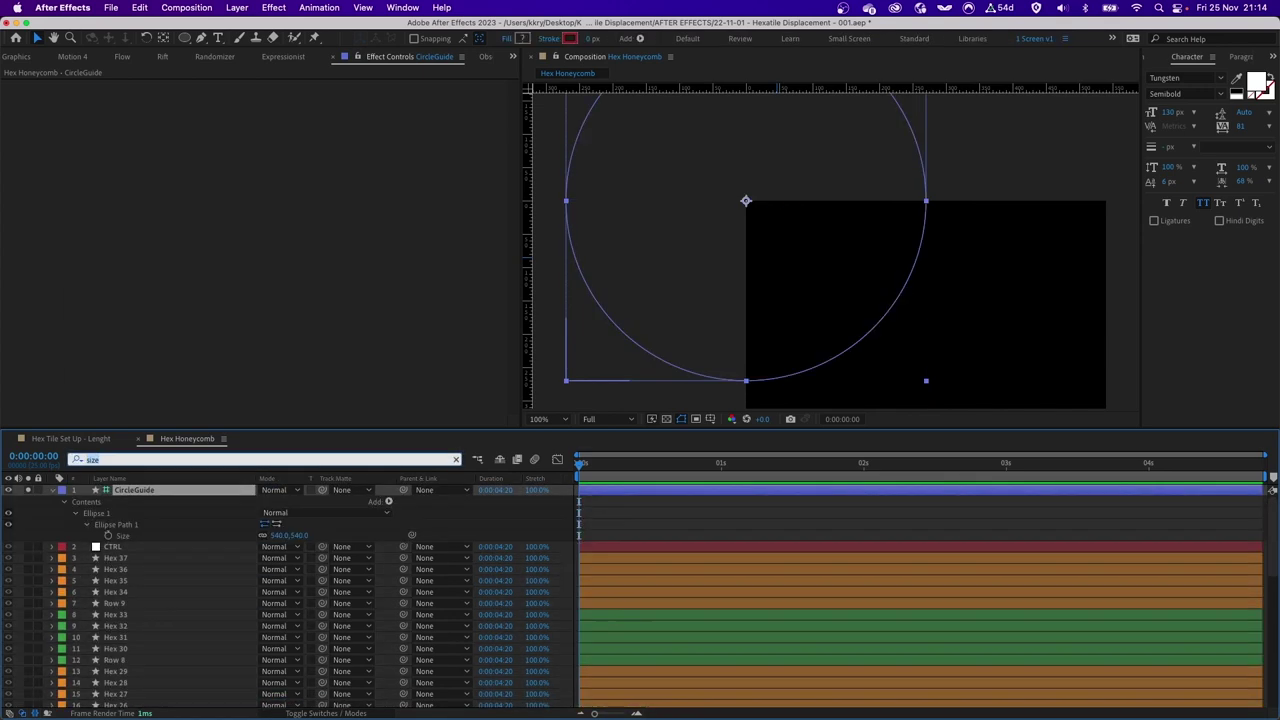
{"action": "left_click", "coordinate": [110, 570]}
{"action": "left_click", "coordinate": [135, 489]}
{"action": "left_click_drag", "start_coordinate": [411, 535], "coordinate": [47, 167]}
{"action": "left_click", "coordinate": [140, 558]}
{"action": "mouse_move", "coordinate": [411, 558]}
{"action": "left_mouse_down"}
{"action": "mouse_move", "coordinate": [408, 484]}
{"action": "mouse_move", "coordinate": [57, 192]}
{"action": "left_mouse_up"}
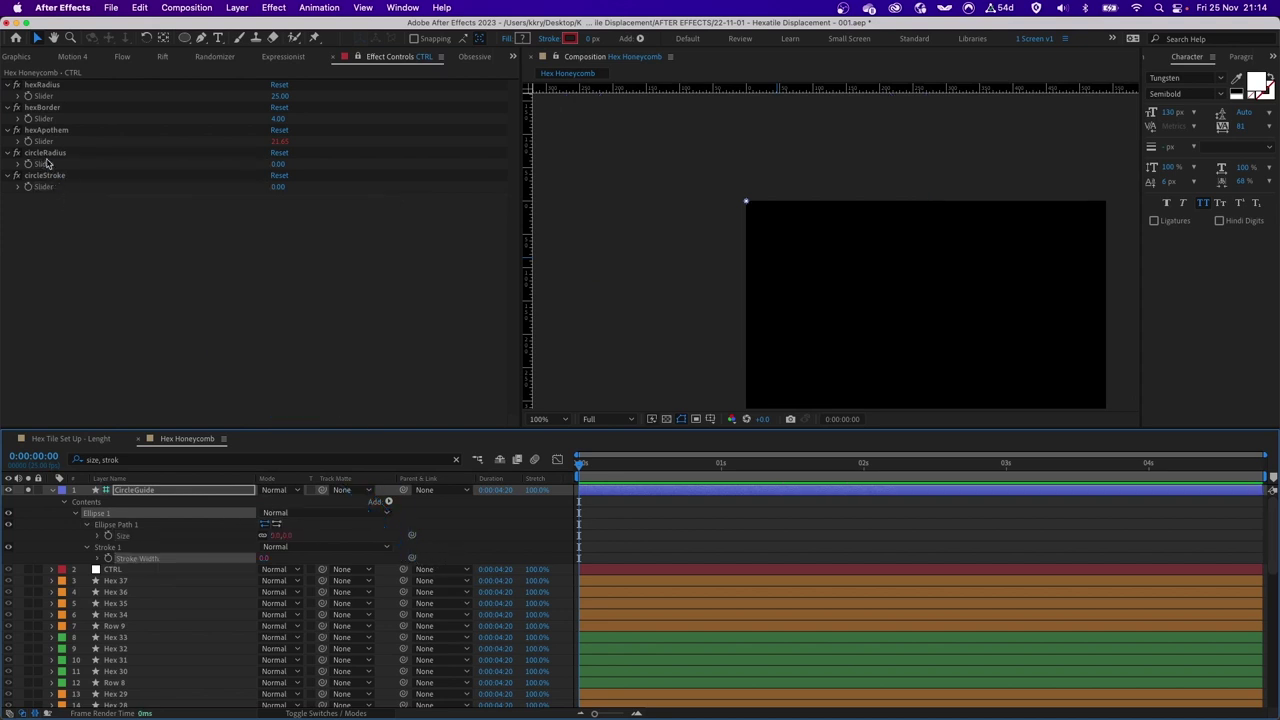
- Set the CTRL layer's circleRadius slider to 303 and circleStroke slider to 23
{"action": "mouse_move", "coordinate": [278, 164]}
{"action": "left_mouse_down"}
{"action": "mouse_move", "coordinate": [393, 179]}
{"action": "mouse_move", "coordinate": [373, 181]}
{"action": "left_mouse_up"}
{"action": "mouse_move", "coordinate": [278, 186]}
{"action": "left_mouse_down"}
{"action": "mouse_move", "coordinate": [606, 234]}
{"action": "mouse_move", "coordinate": [258, 170]}
{"action": "mouse_move", "coordinate": [471, 191]}
{"action": "left_mouse_up"}
{"action": "left_click", "coordinate": [363, 251]}
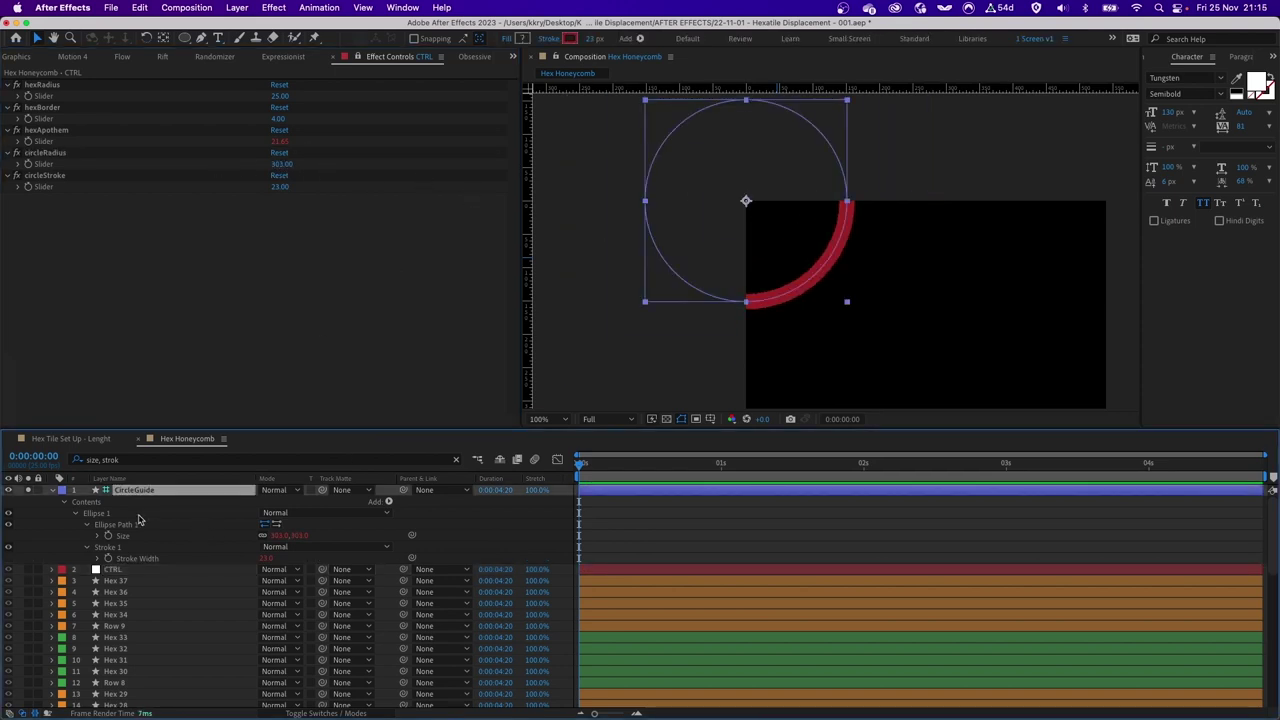
- Add Offset Paths to CircleGuide's contents and set its Amount expression to content("Ellipse 1").content("Stroke 1").strokeWidth/2
{"action": "left_click", "coordinate": [132, 516]}
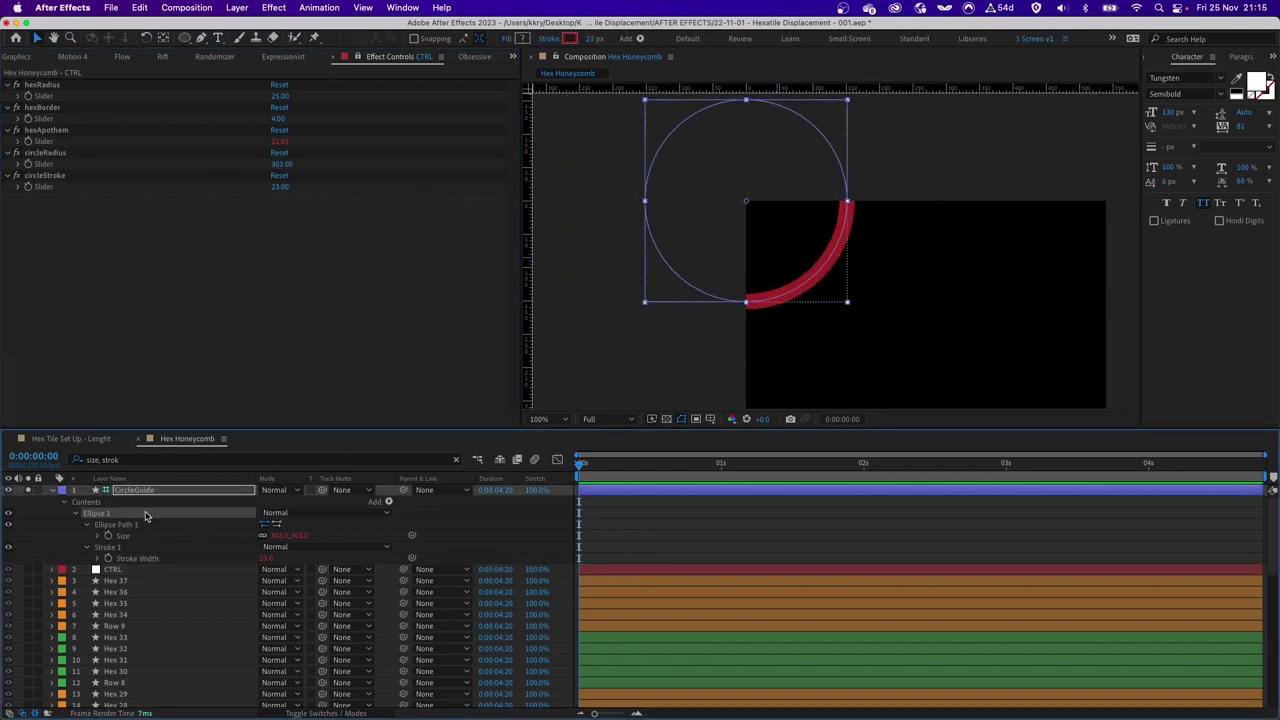
{"action": "left_click", "coordinate": [150, 502]}
{"action": "left_click", "coordinate": [390, 503]}
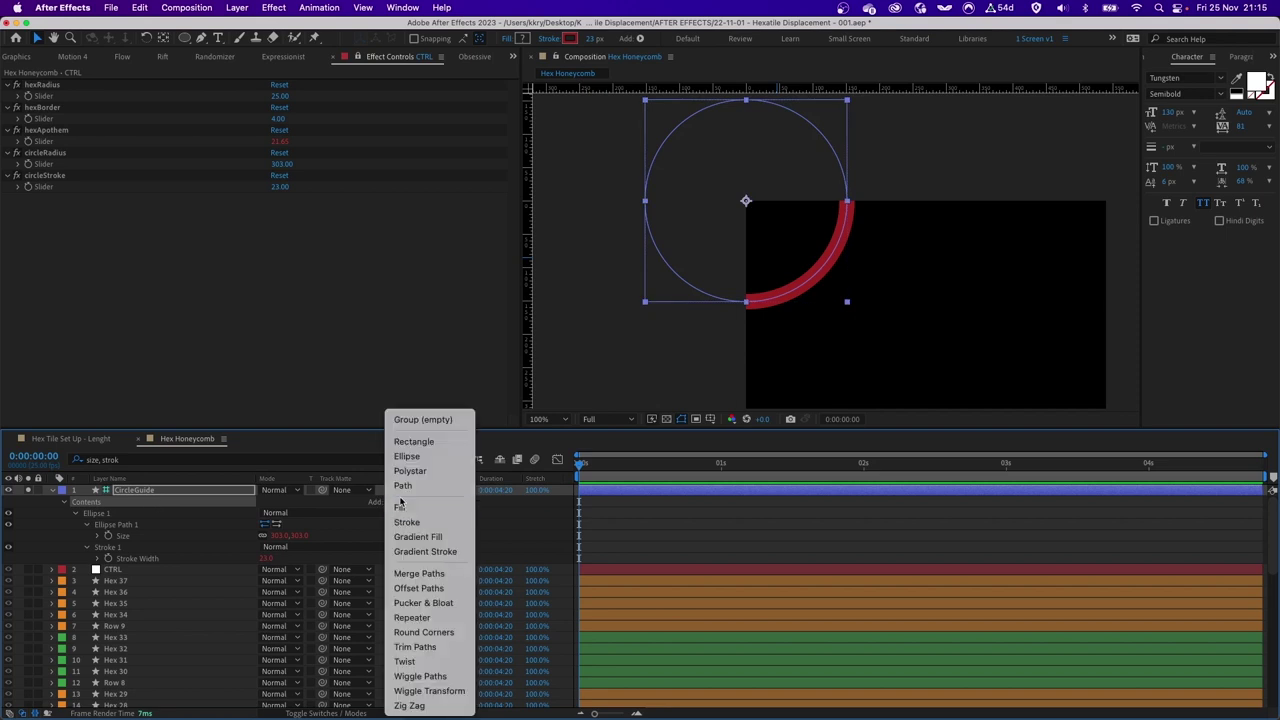
{"action": "left_click", "coordinate": [445, 590]}
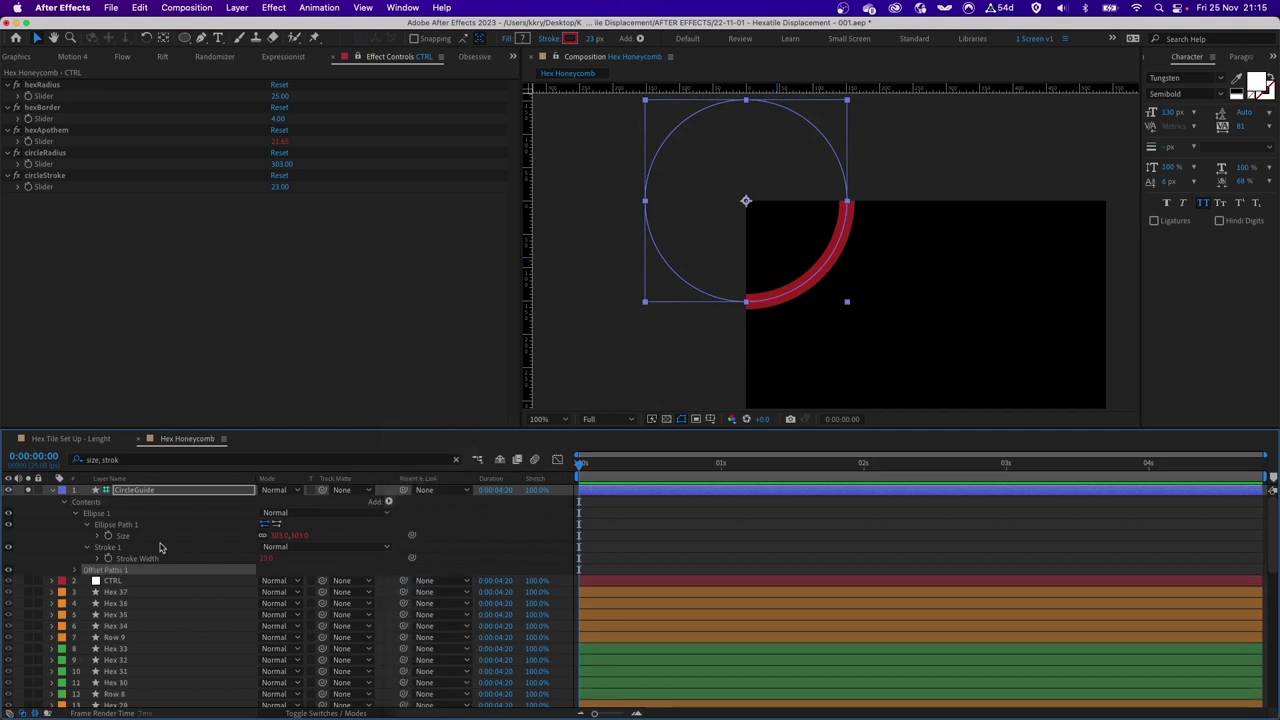
{"action": "left_click", "coordinate": [75, 571]}
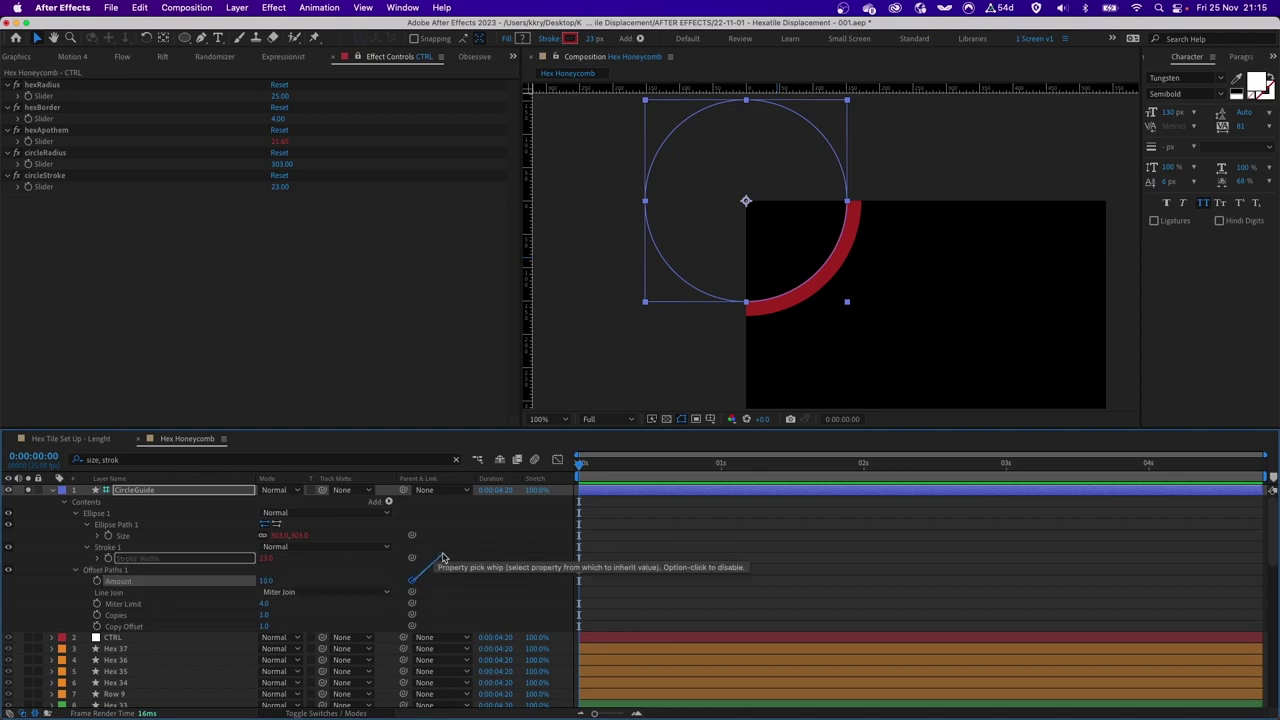
{"action": "left_click_drag", "start_coordinate": [412, 582], "coordinate": [135, 558]}
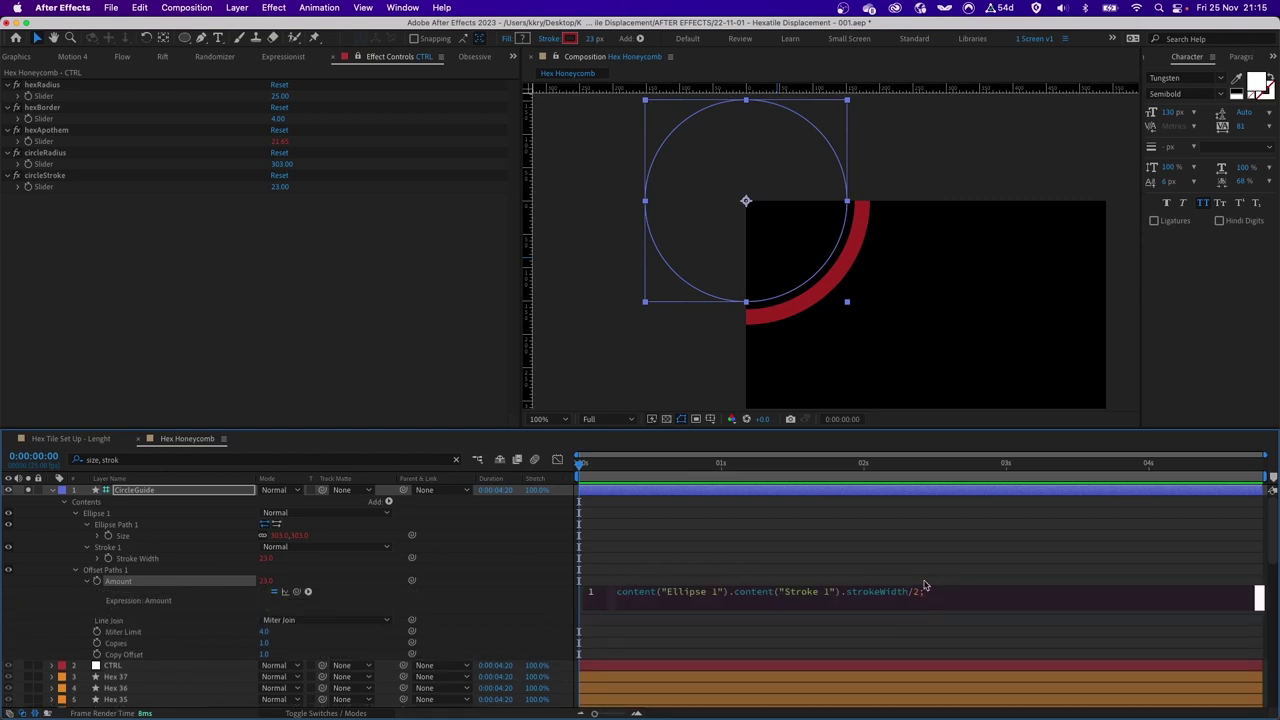
{"action": "left_click", "coordinate": [900, 570]}
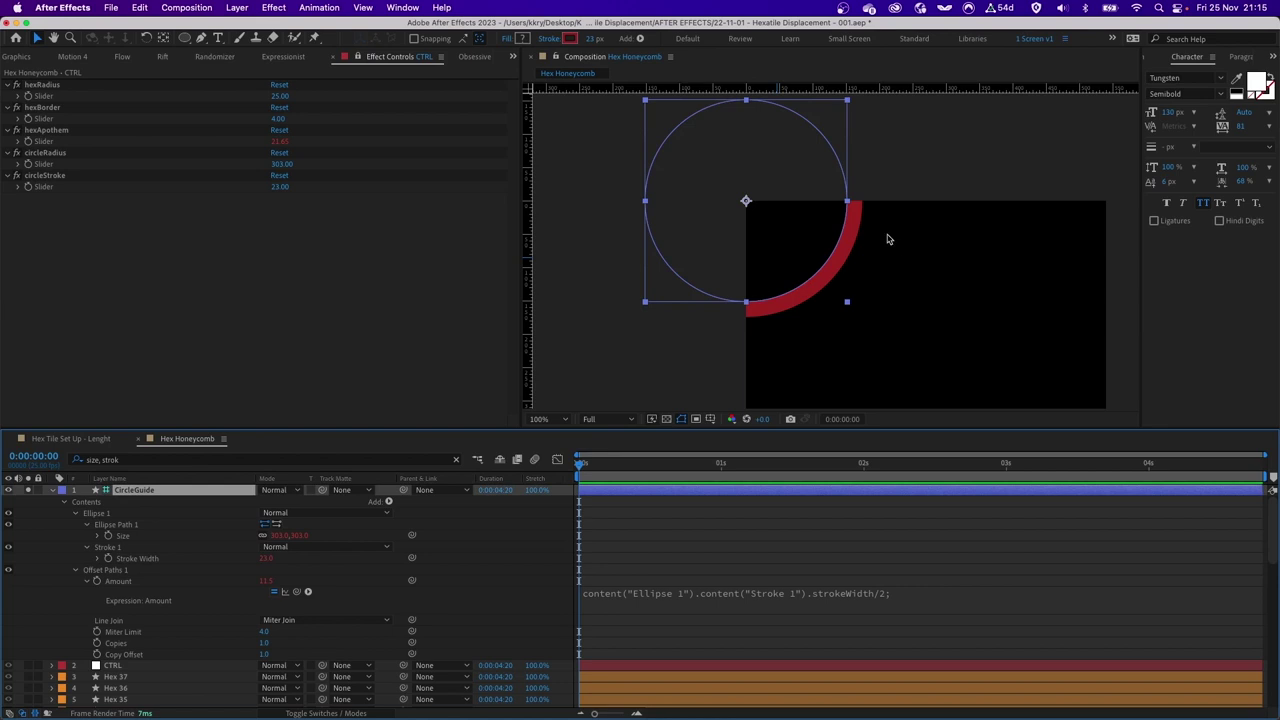
- Compare the offset red stroke with the circle's path up close, and collapse CircleGuide's properties
{"action": "key", "text": "period"}
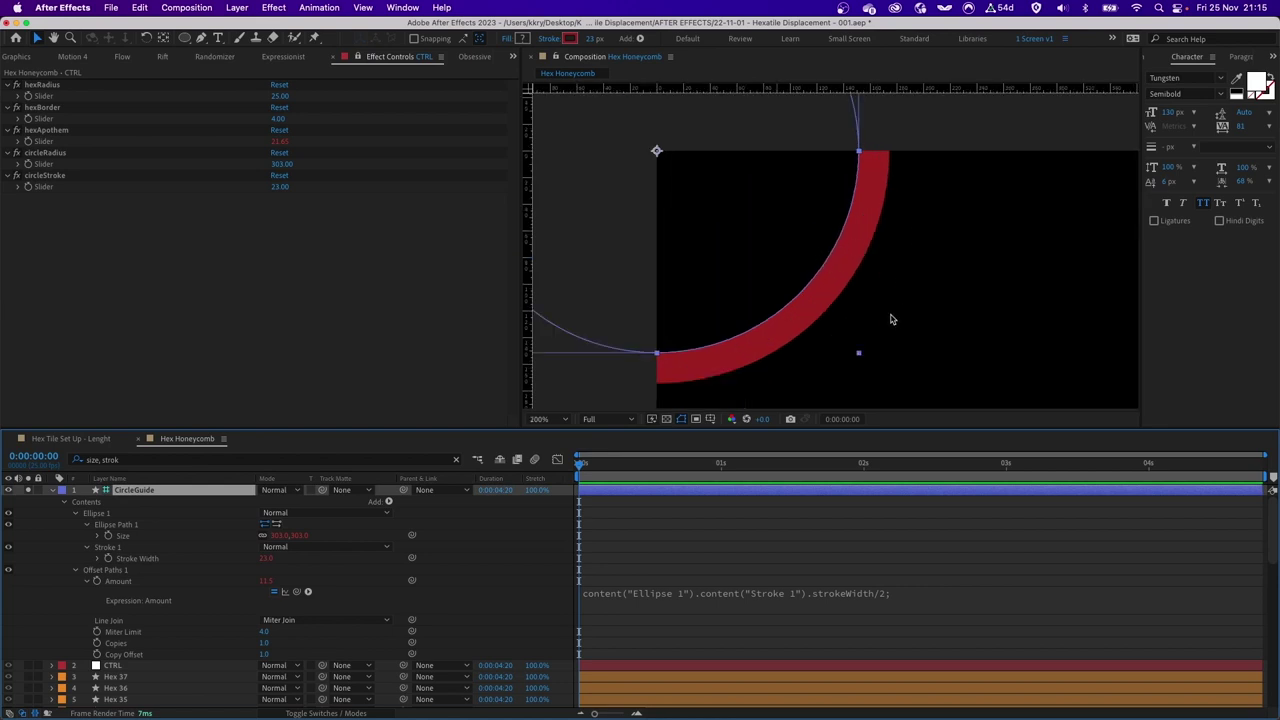
{"action": "left_click", "coordinate": [143, 538]}
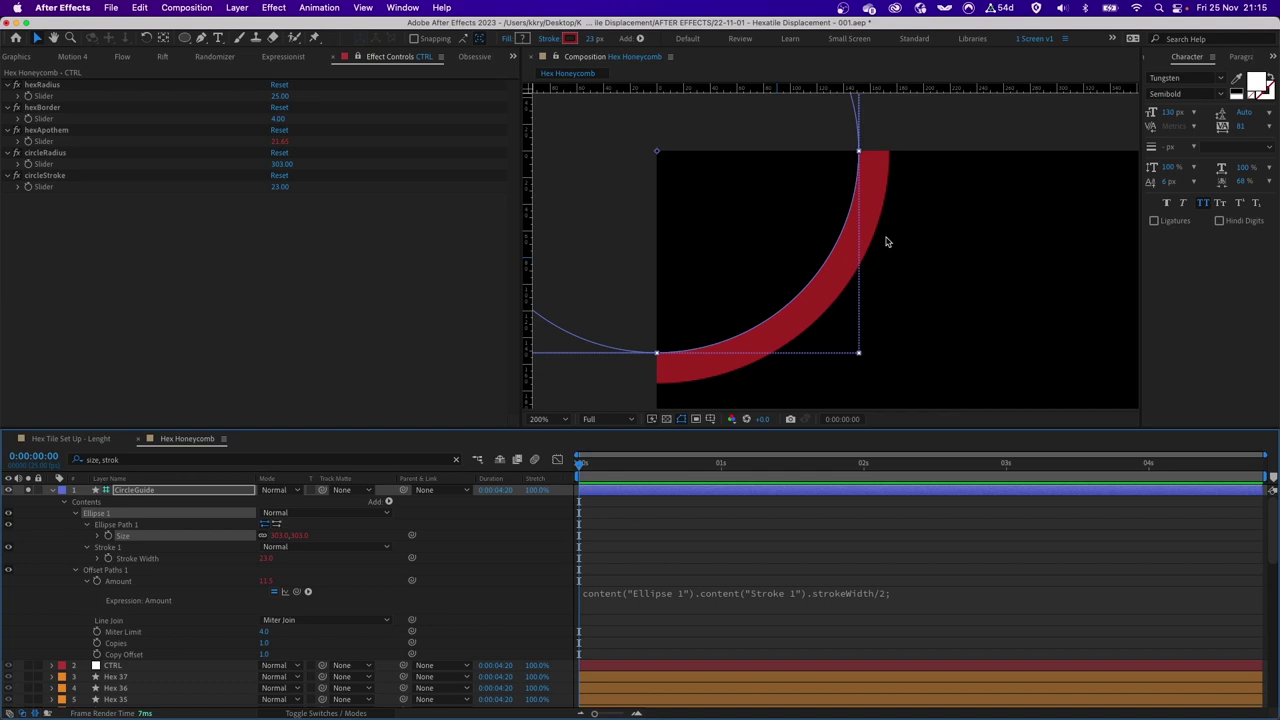
{"action": "key", "text": "comma"}
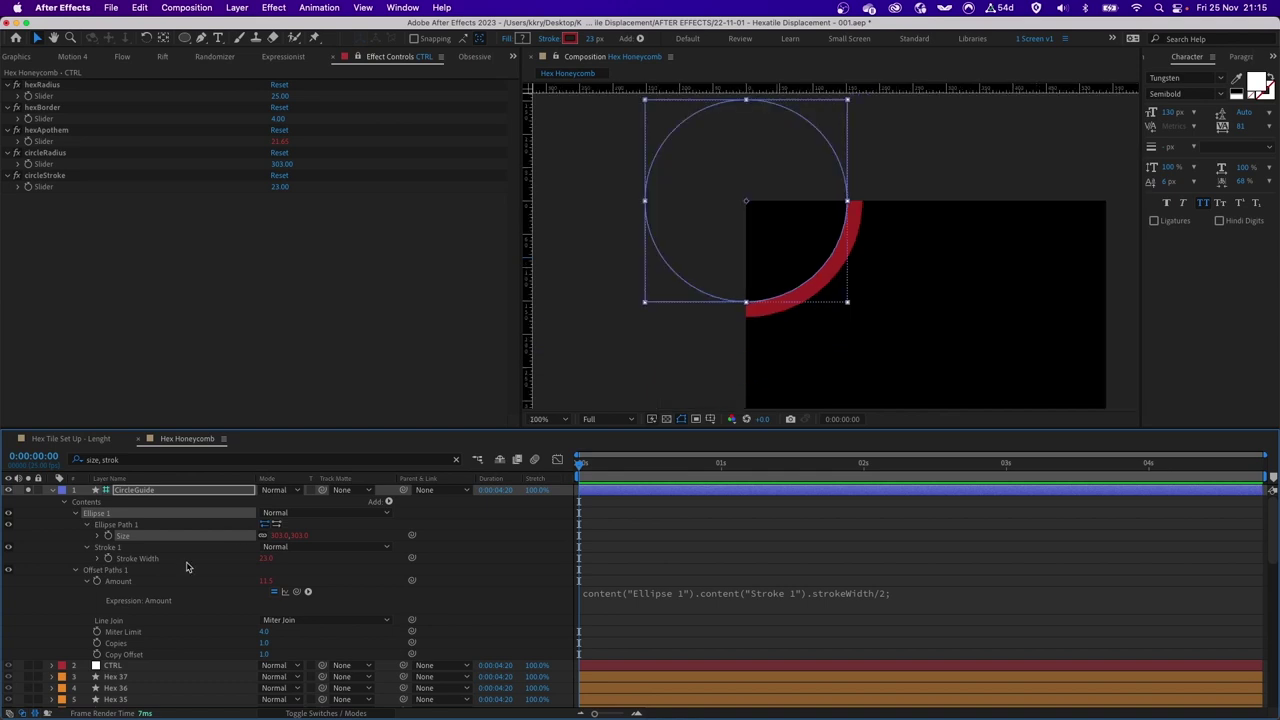
{"action": "left_click", "coordinate": [53, 490]}
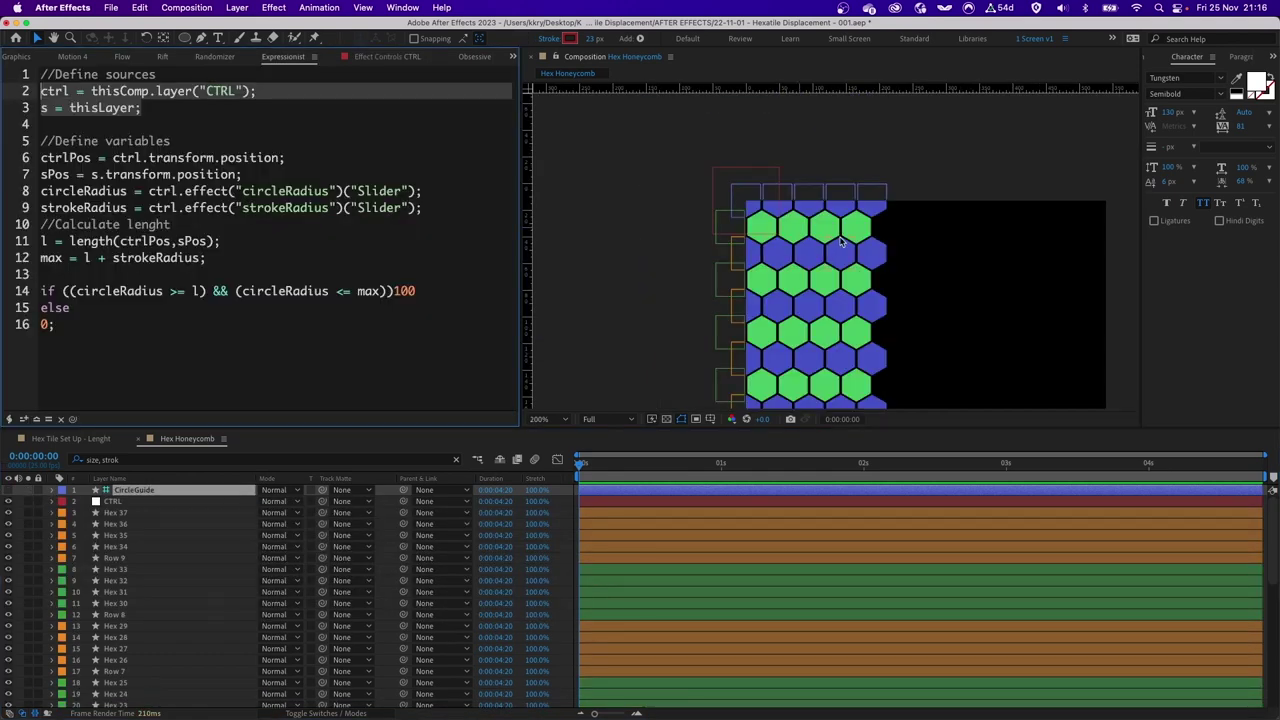
- Apply the distance expression, which returns 100 or 0 from circleRadius and max, to the Opacity of all Hex and Row layers
{"action": "left_click_drag", "start_coordinate": [810, 236], "coordinate": [680, 207]}
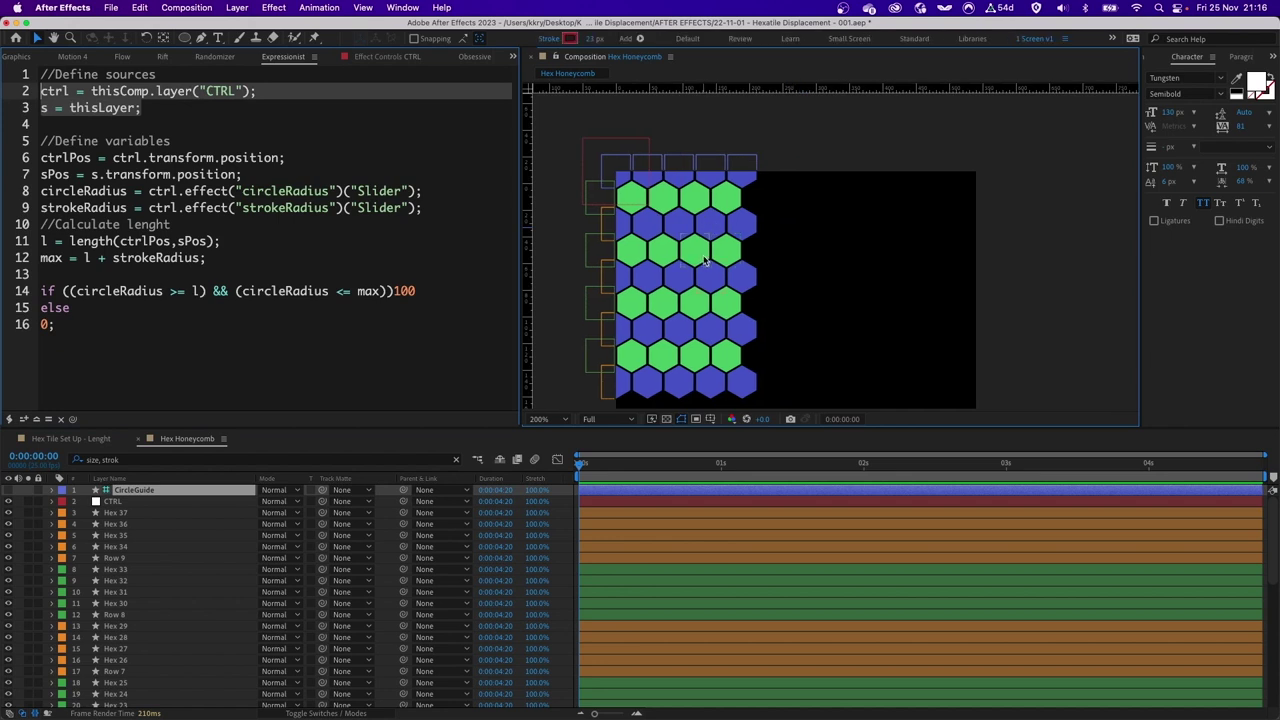
{"action": "left_click", "coordinate": [703, 258]}
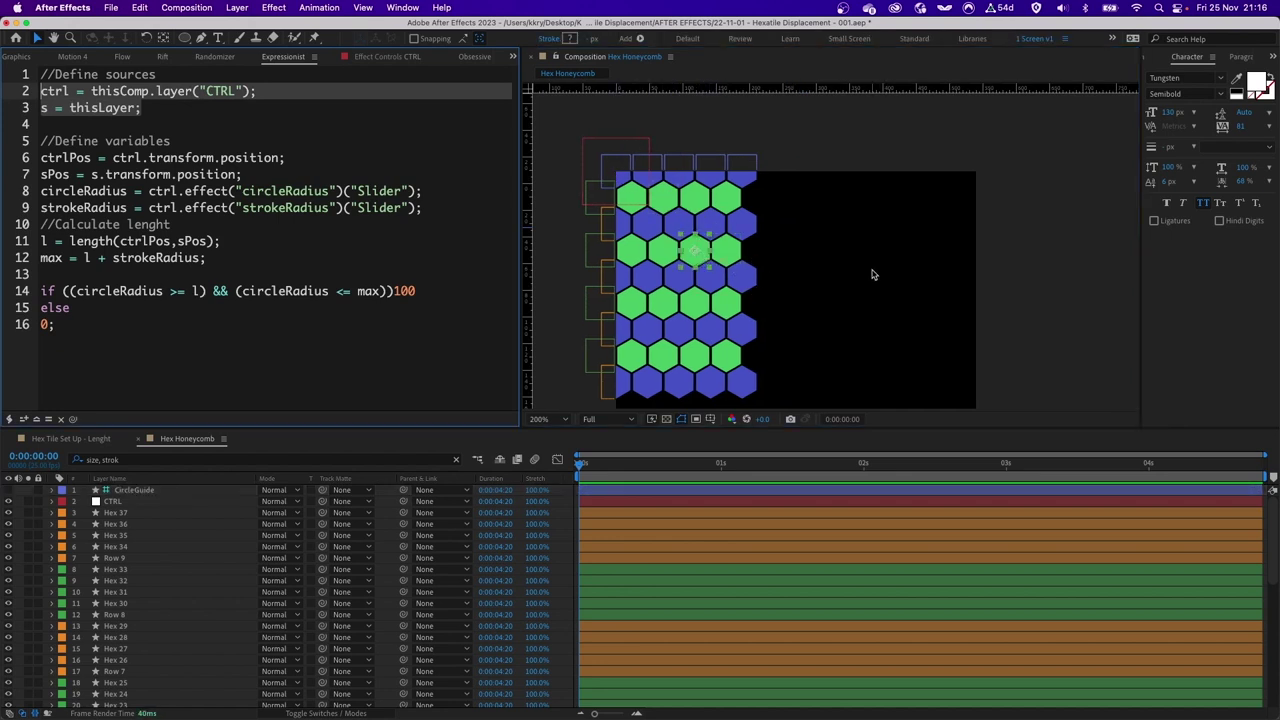
{"action": "left_click_drag", "start_coordinate": [874, 274], "coordinate": [894, 248]}
{"action": "left_click", "coordinate": [114, 514]}
{"action": "scroll", "coordinate": [155, 573], "scroll_direction": "down", "scroll_amount": 1}
{"action": "scroll", "coordinate": [157, 590], "scroll_direction": "down", "scroll_amount": 5}
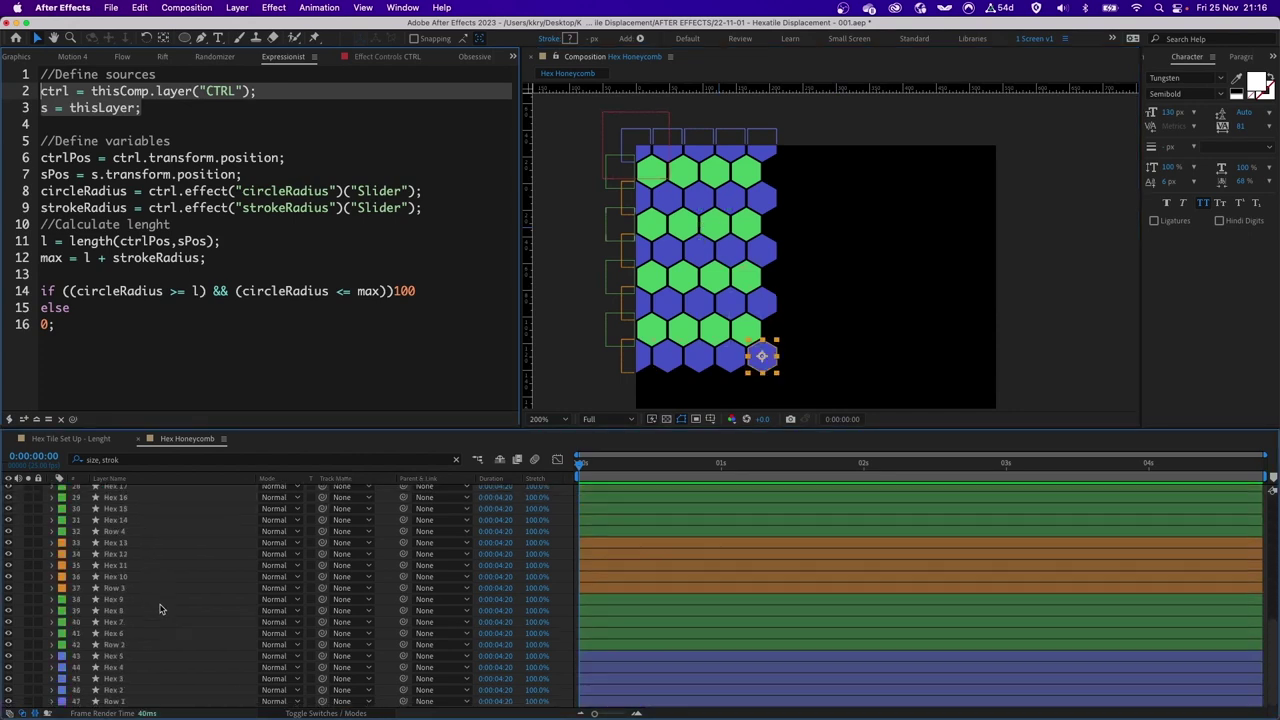
{"action": "left_click", "coordinate": [127, 703], "text": "shift"}
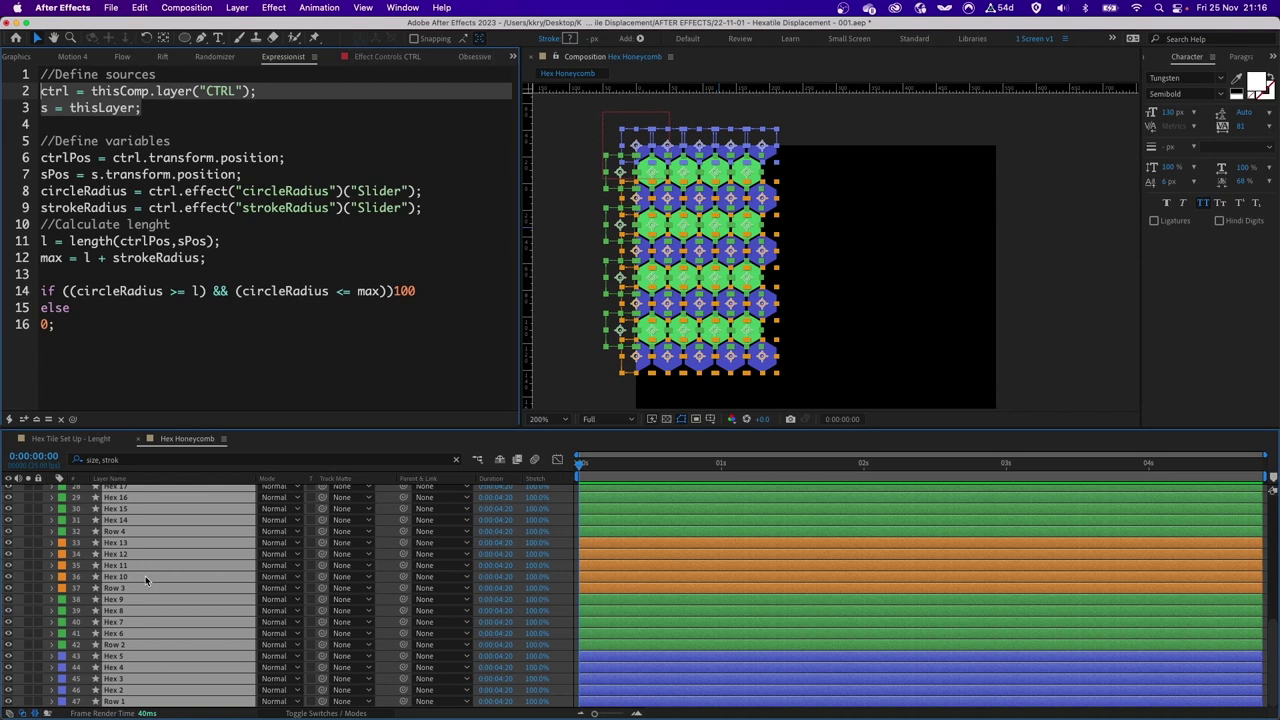
{"action": "key", "text": "t"}
{"action": "left_click", "coordinate": [250, 345]}
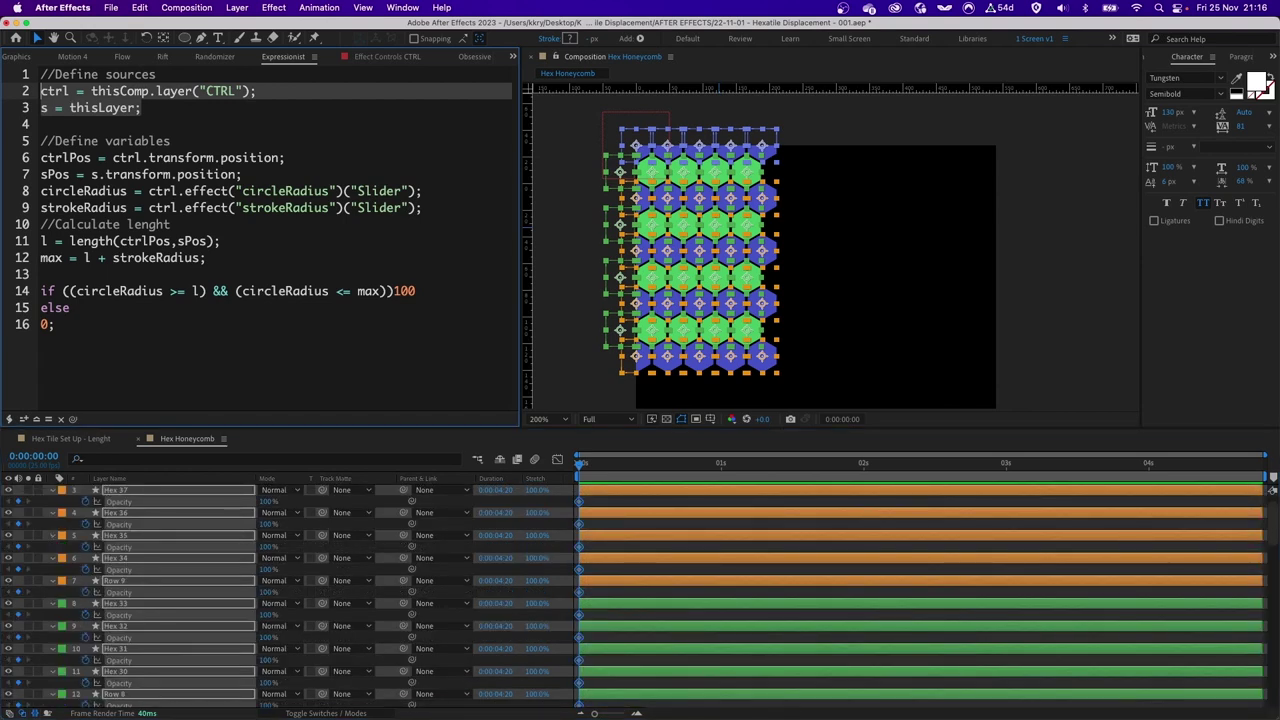
{"action": "key", "text": "super+Return"}
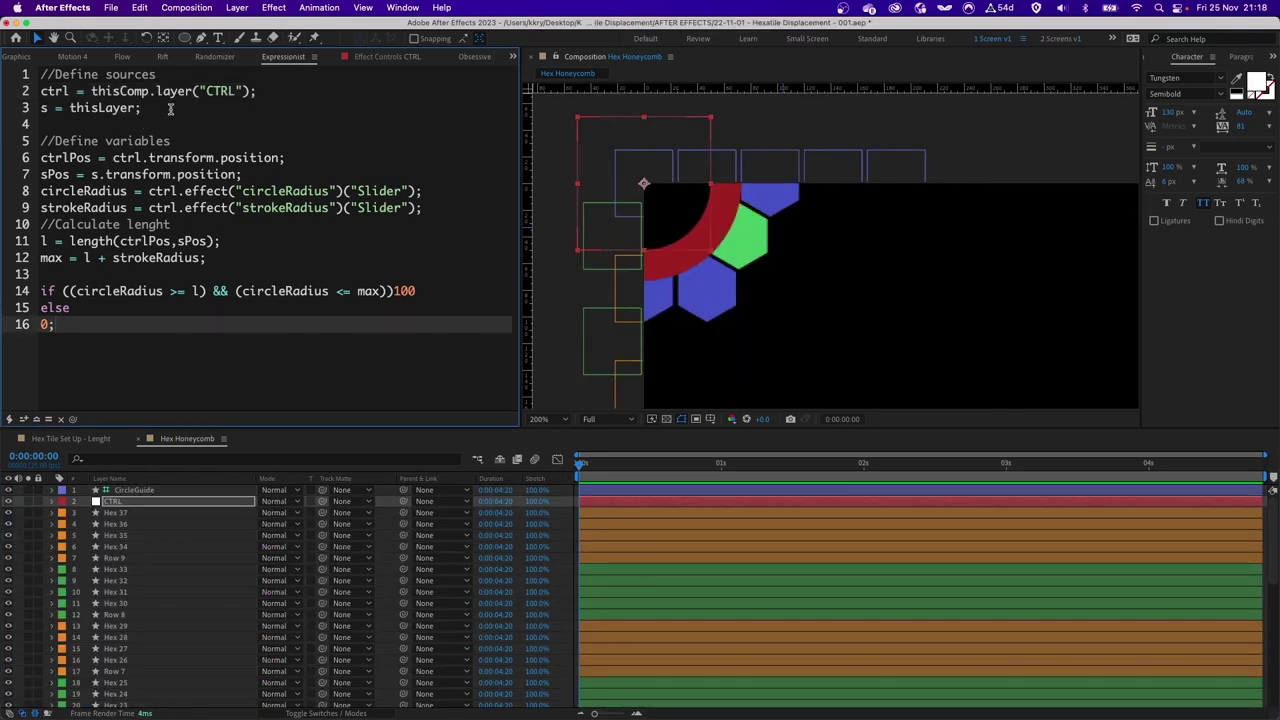
- Examine the opacity expression's ctrl and s sources and its ctrlPos and sPos variables against the CTRL, hexagon and CircleGuide layers
{"action": "left_click_drag", "start_coordinate": [170, 108], "coordinate": [30, 91]}
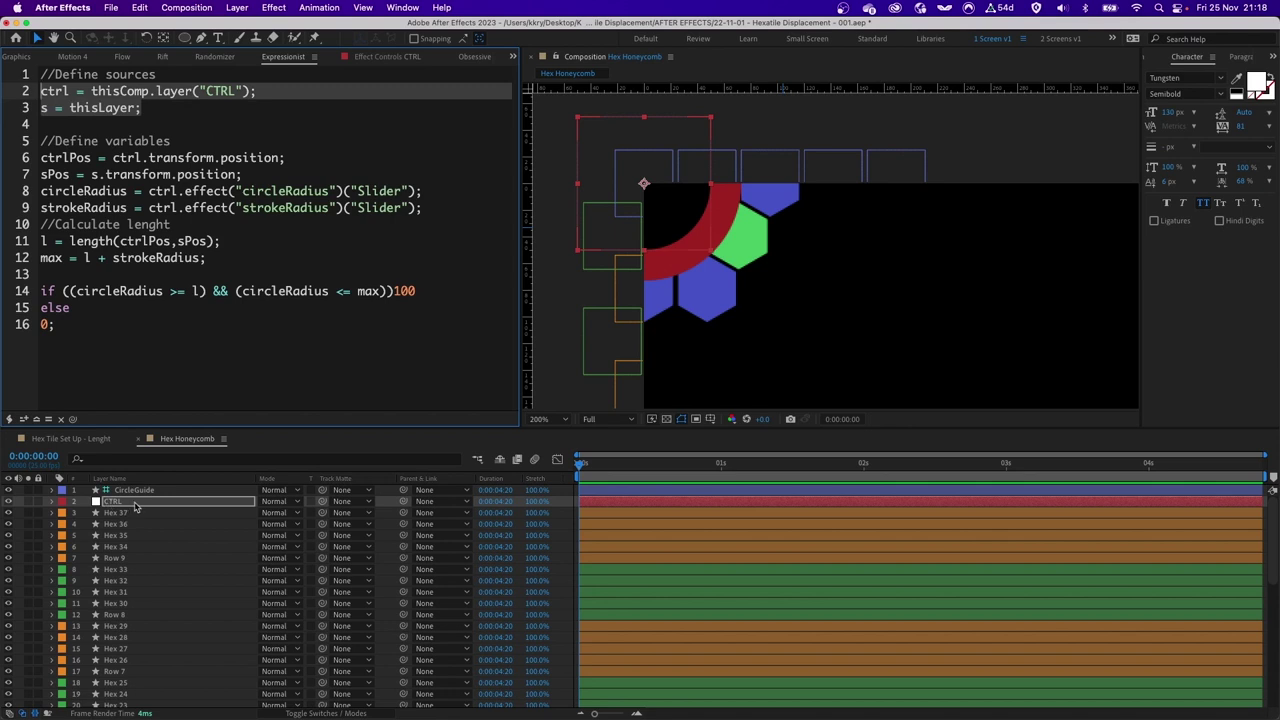
{"action": "left_click", "coordinate": [113, 525]}
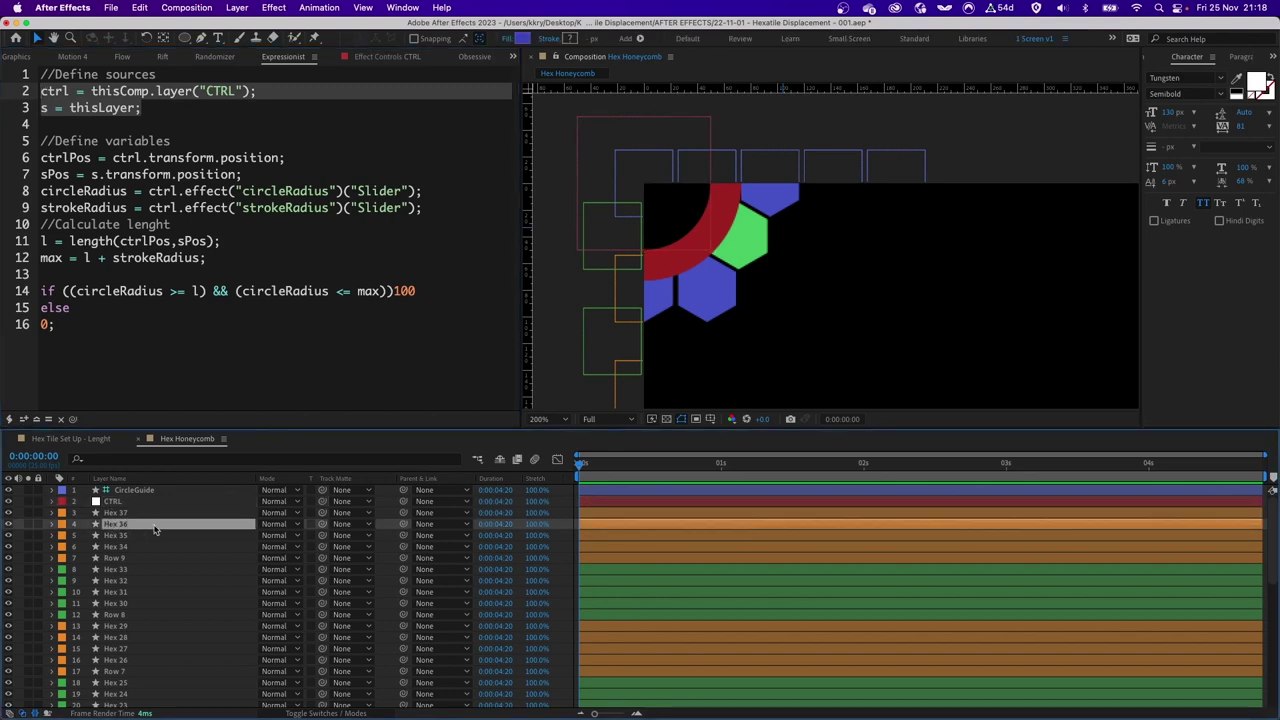
{"action": "left_click", "coordinate": [265, 176]}
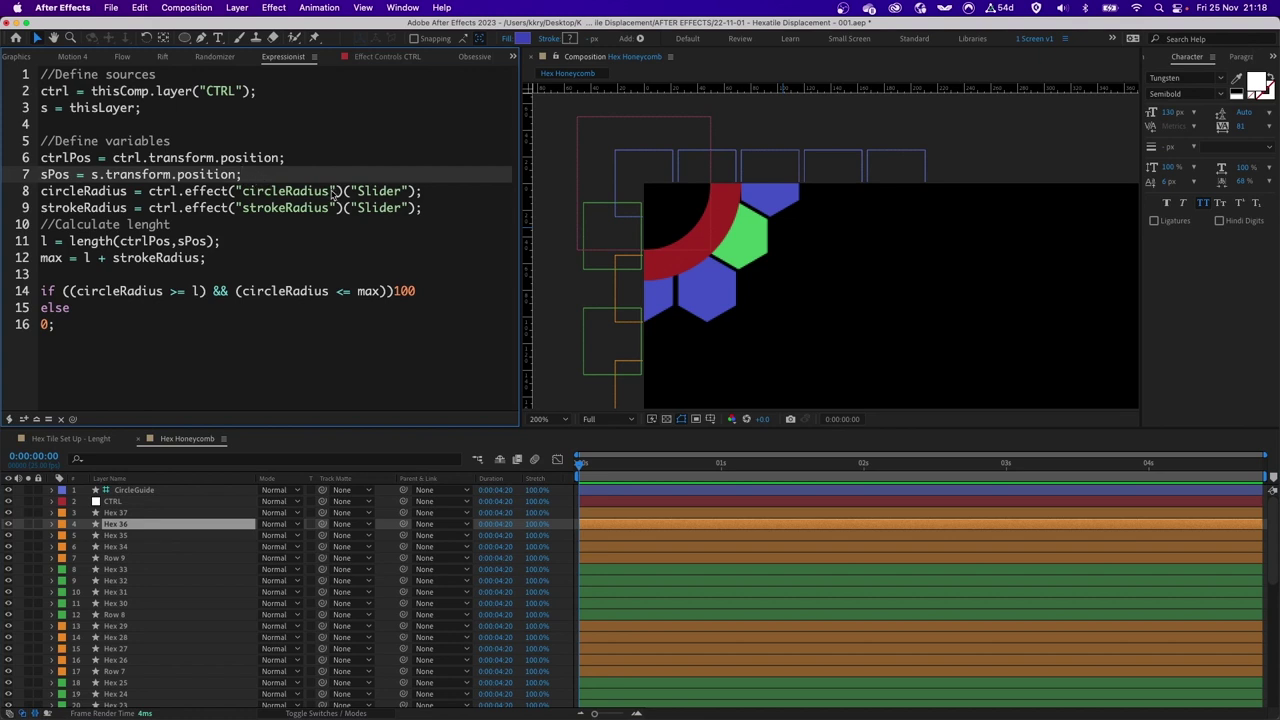
{"action": "left_click_drag", "start_coordinate": [243, 175], "coordinate": [40, 158]}
{"action": "left_click", "coordinate": [284, 170]}
{"action": "left_click", "coordinate": [652, 137]}
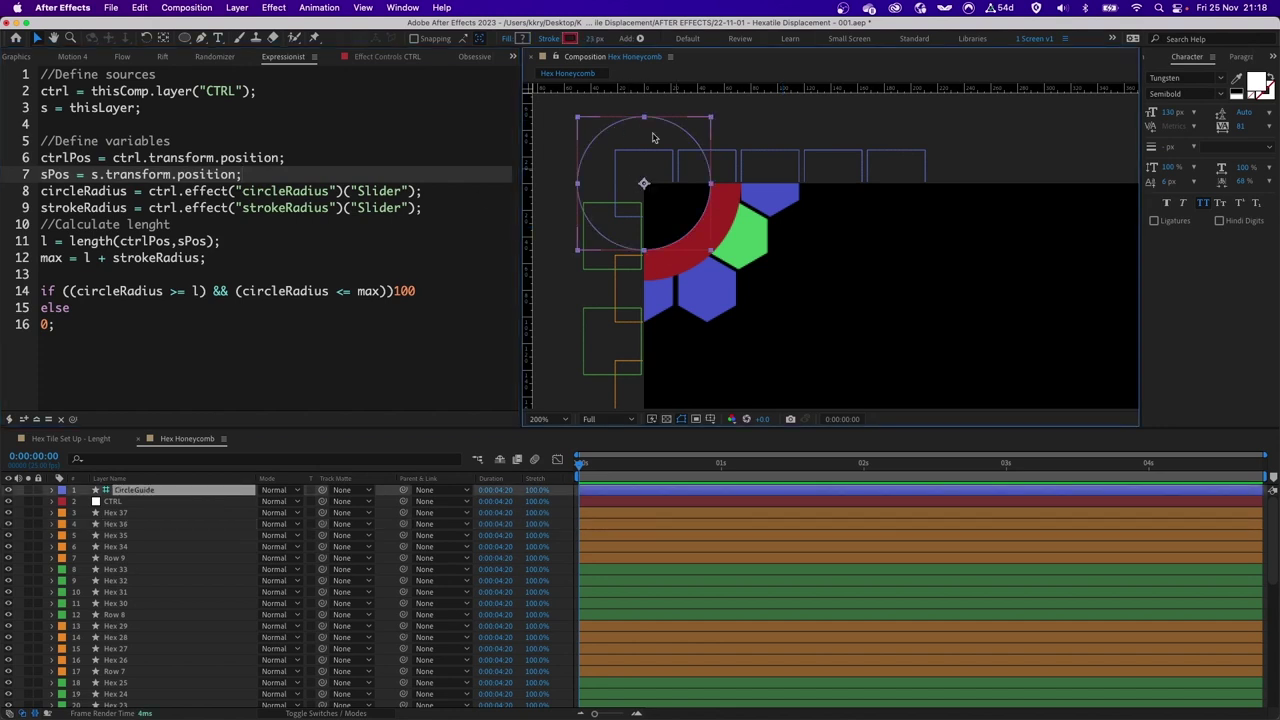
- Select the blue hexagon just below the red ring and insert a blank line above the expression's //Calculate lenght comment
{"action": "left_click", "coordinate": [113, 501]}
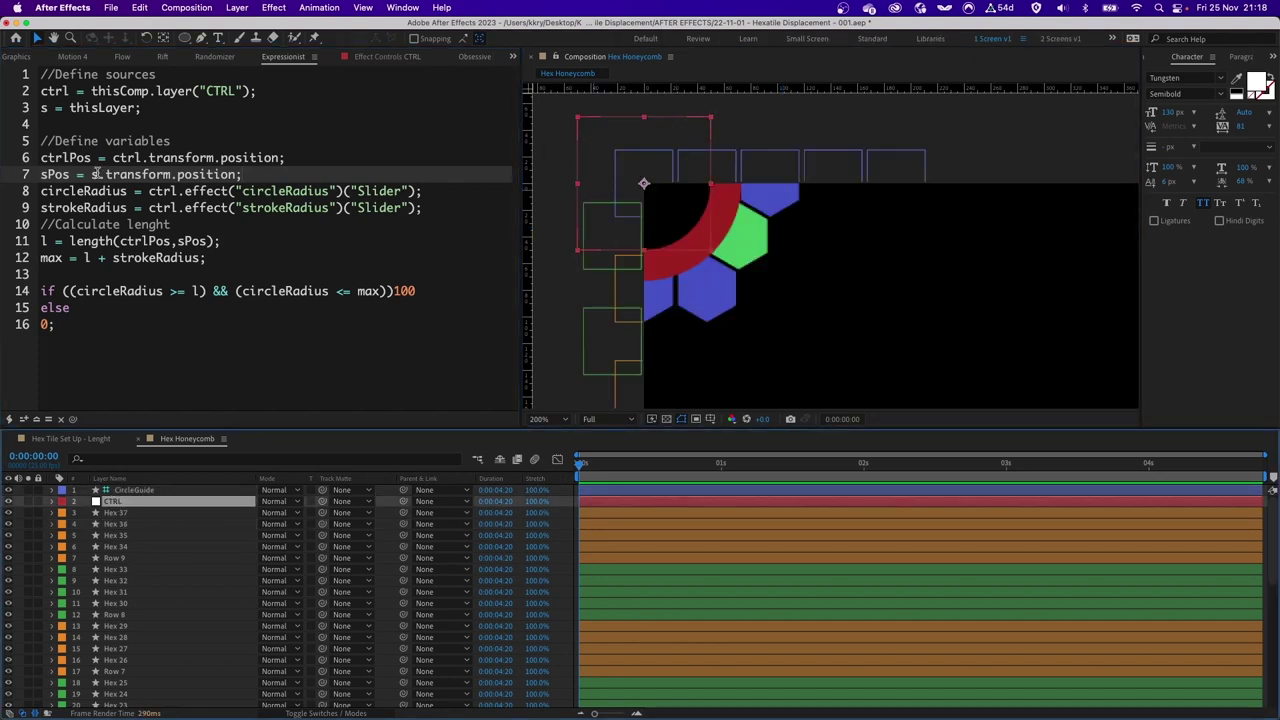
{"action": "left_click", "coordinate": [118, 524]}
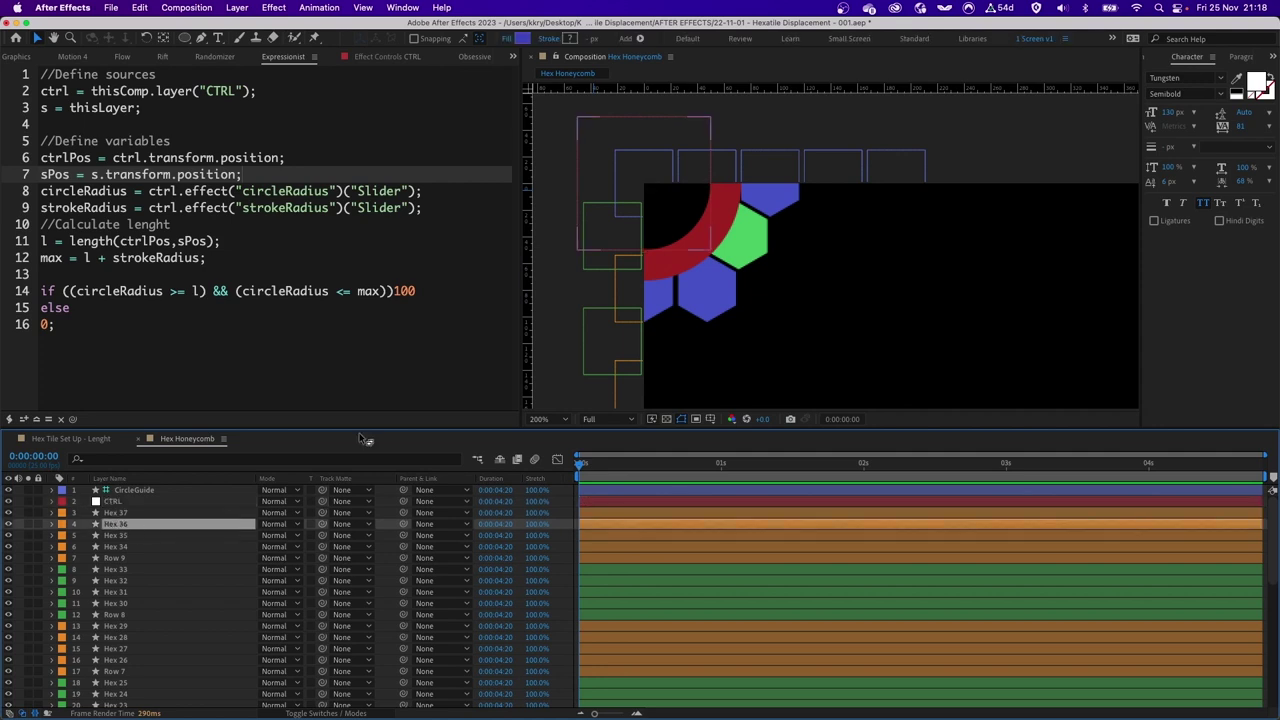
{"action": "left_click", "coordinate": [720, 293]}
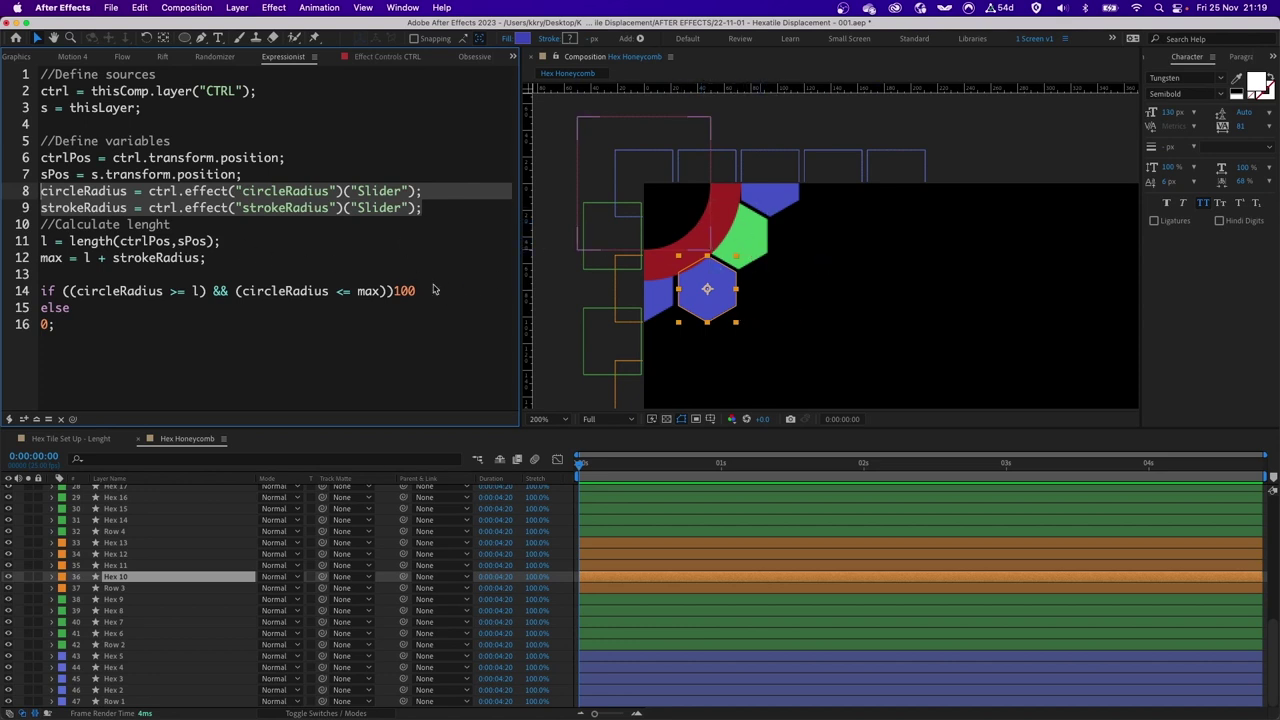
{"action": "left_click", "coordinate": [449, 209]}
{"action": "key", "text": "Return"}
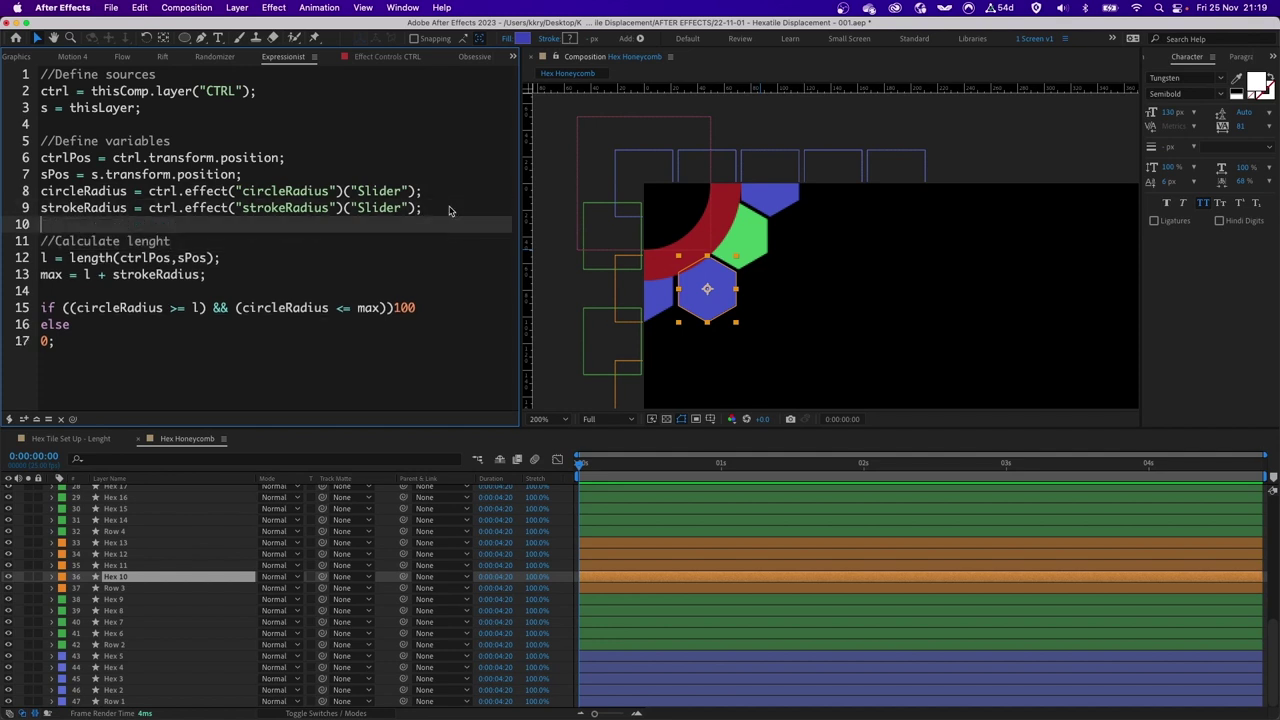
- Examine the expression's length(ctrlPos,sPos) calculation and how max combines l with strokeRadius
{"action": "left_click_drag", "start_coordinate": [221, 258], "coordinate": [69, 258]}
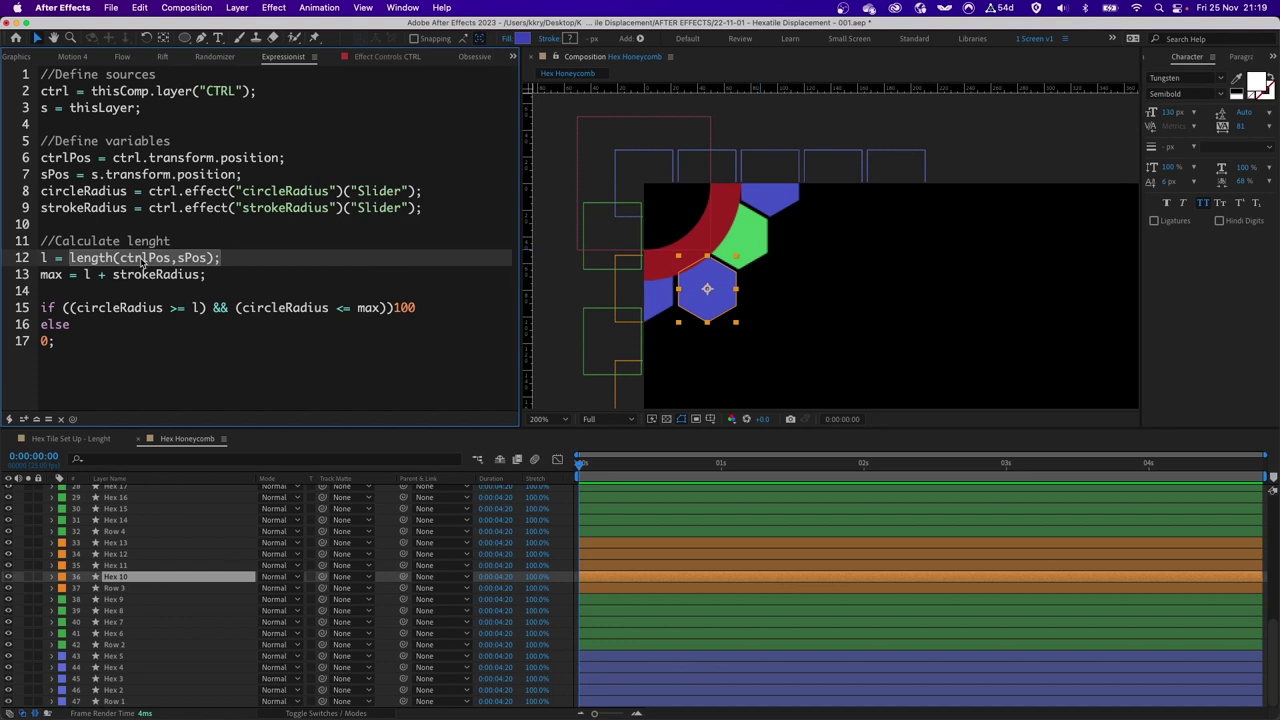
{"action": "left_click", "coordinate": [143, 262]}
{"action": "left_click", "coordinate": [206, 258]}
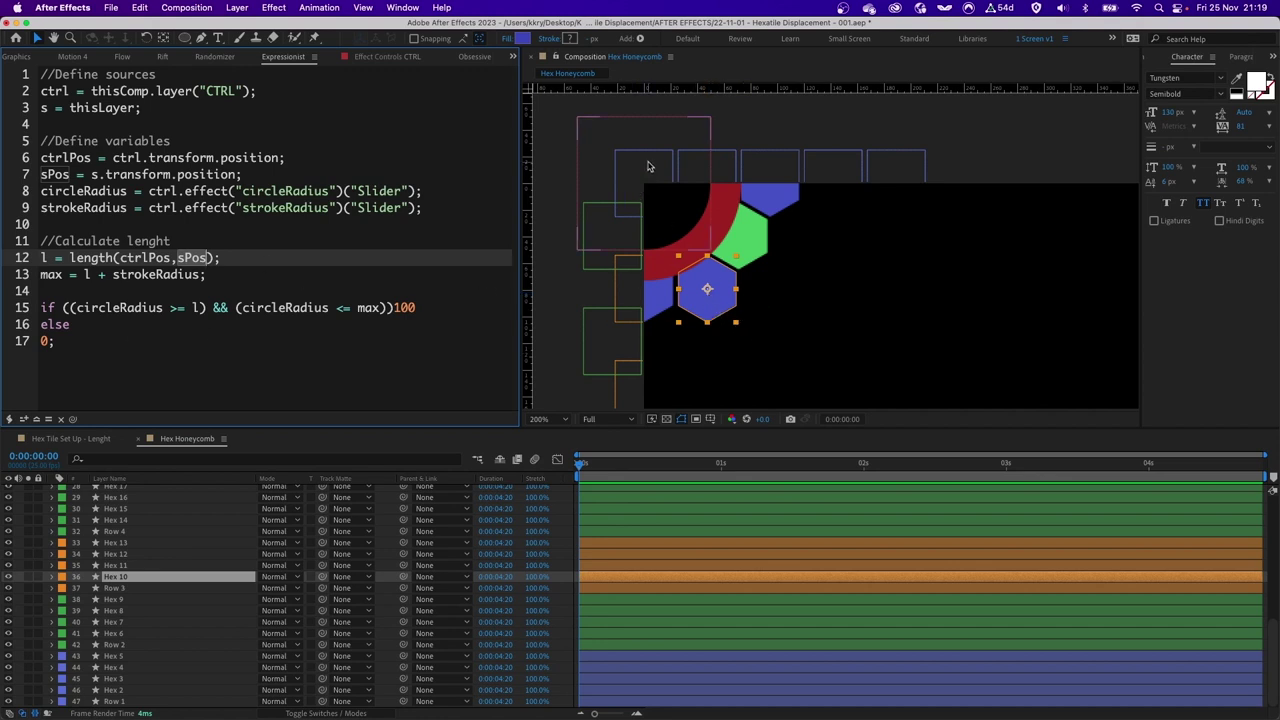
{"action": "left_click", "coordinate": [55, 279]}
{"action": "left_click_drag", "start_coordinate": [43, 280], "coordinate": [65, 280]}
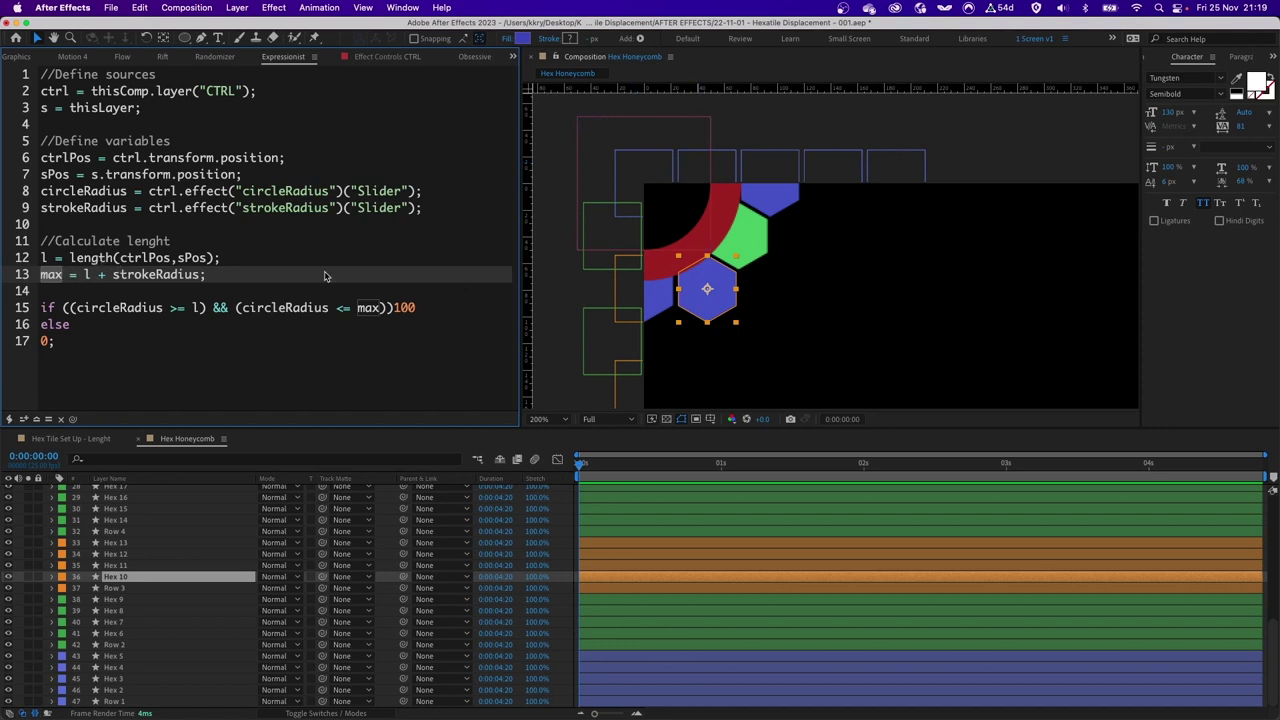
{"action": "left_click_drag", "start_coordinate": [229, 260], "coordinate": [70, 261]}
{"action": "left_click_drag", "start_coordinate": [226, 279], "coordinate": [84, 280]}
{"action": "double_click", "coordinate": [155, 282]}
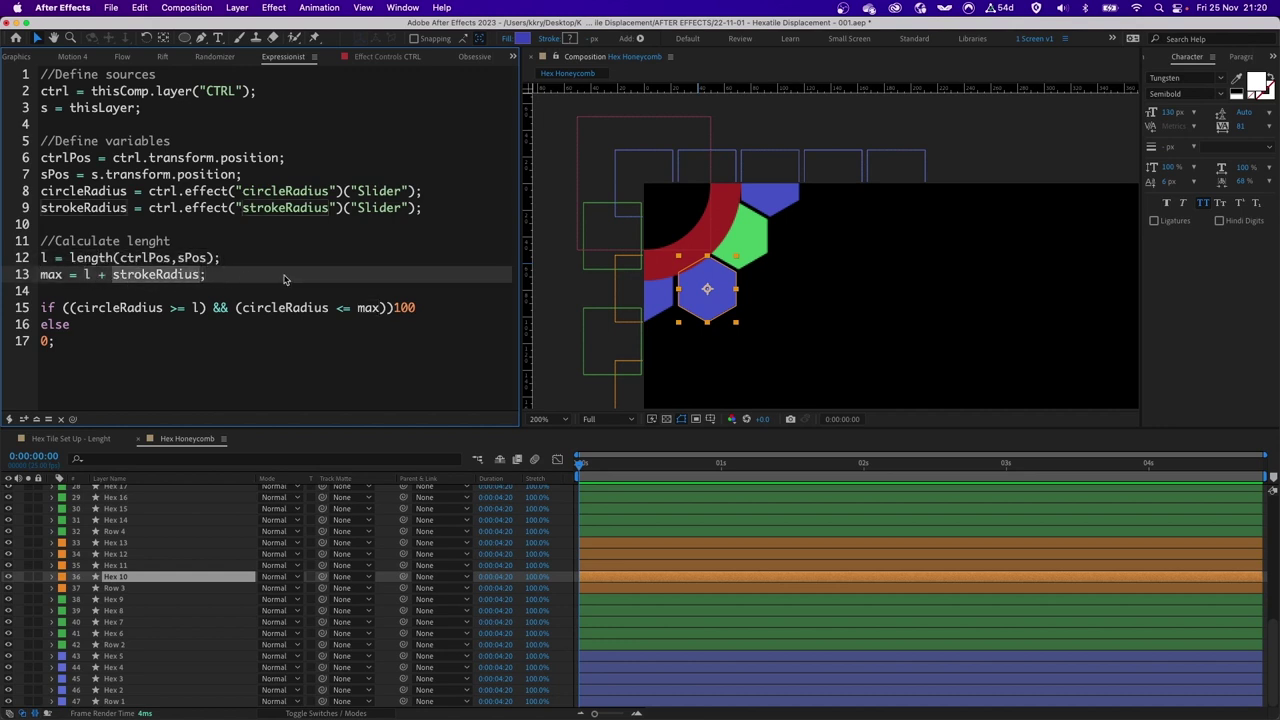
- Examine the two parts of the if condition that compare circleRadius with l and max, checking them against the selected hexagon
{"action": "left_click", "coordinate": [70, 343]}
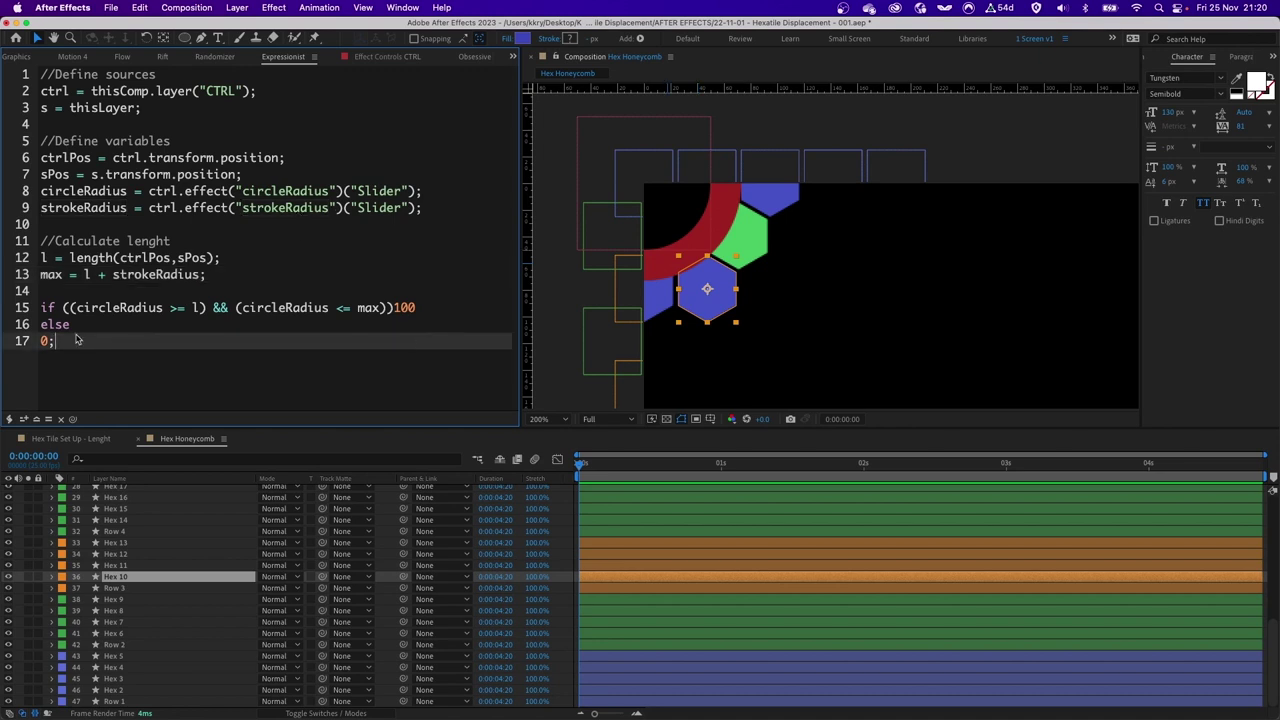
{"action": "left_click", "coordinate": [48, 294]}
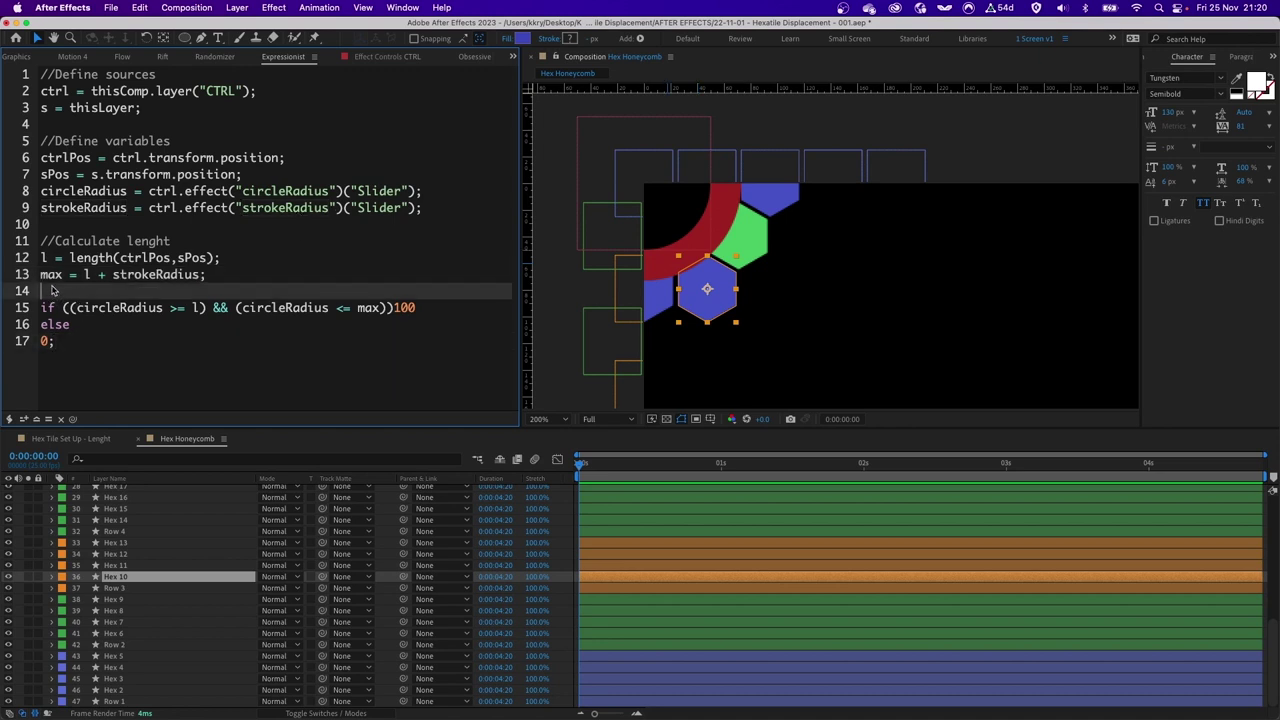
{"action": "left_click_drag", "start_coordinate": [74, 342], "coordinate": [43, 298]}
{"action": "left_click", "coordinate": [54, 295]}
{"action": "left_click", "coordinate": [75, 315]}
{"action": "left_click_drag", "start_coordinate": [207, 309], "coordinate": [71, 314]}
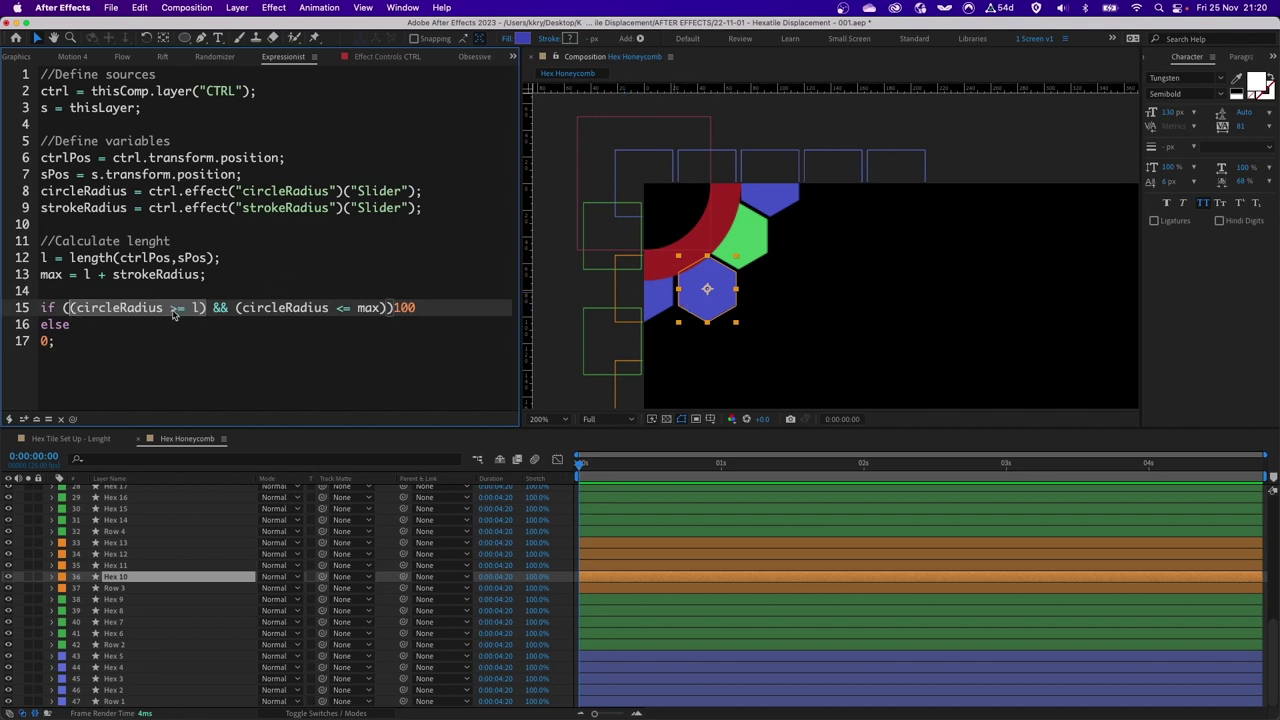
{"action": "left_click", "coordinate": [723, 300]}
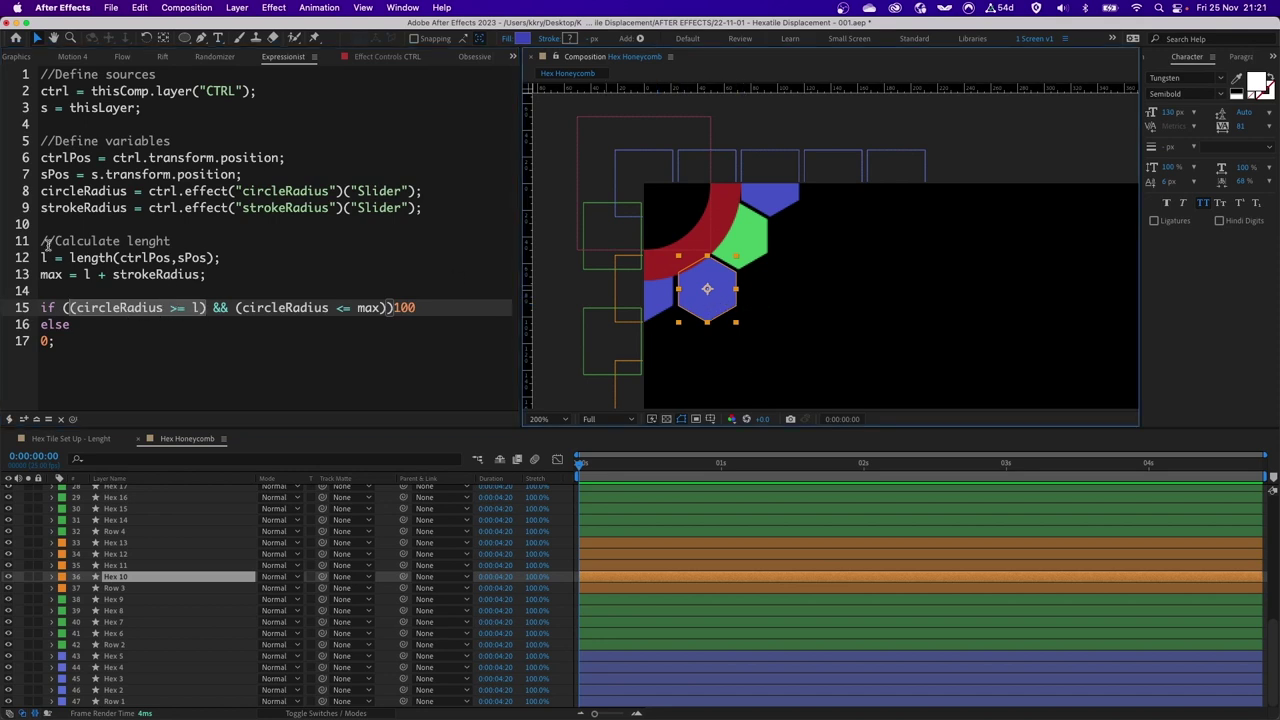
{"action": "left_click", "coordinate": [229, 257]}
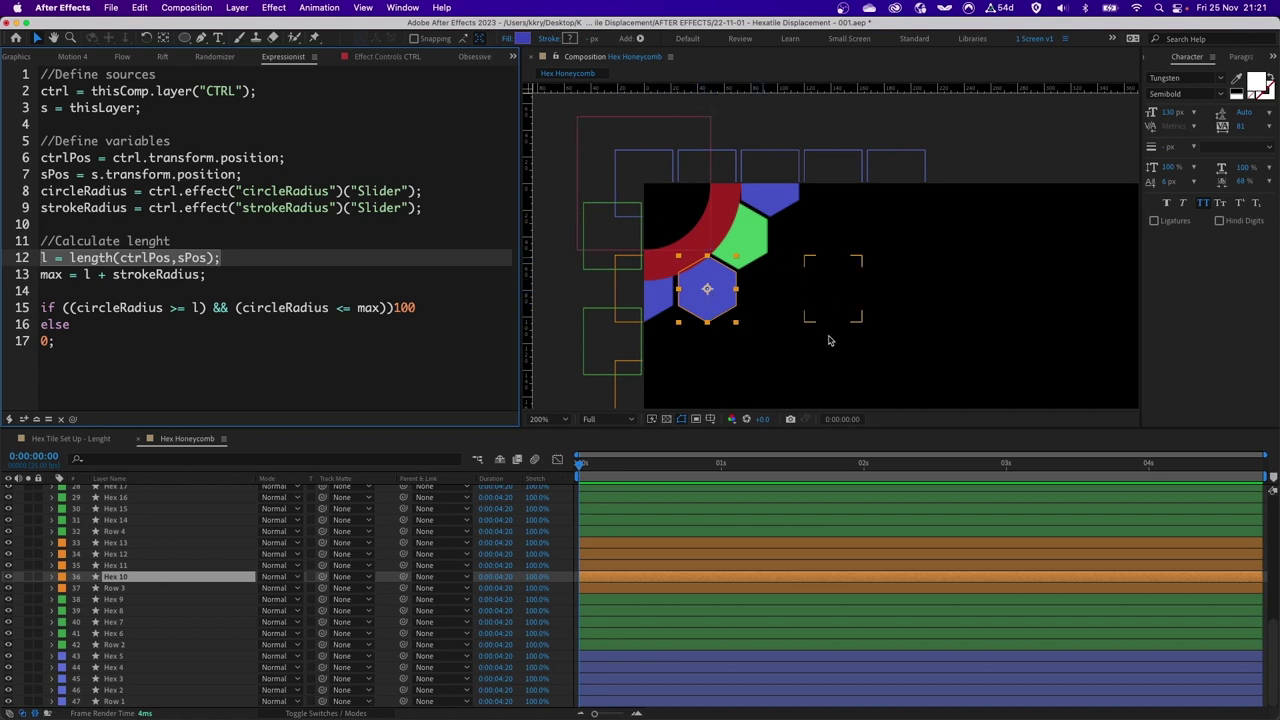
{"action": "left_click", "coordinate": [218, 277]}
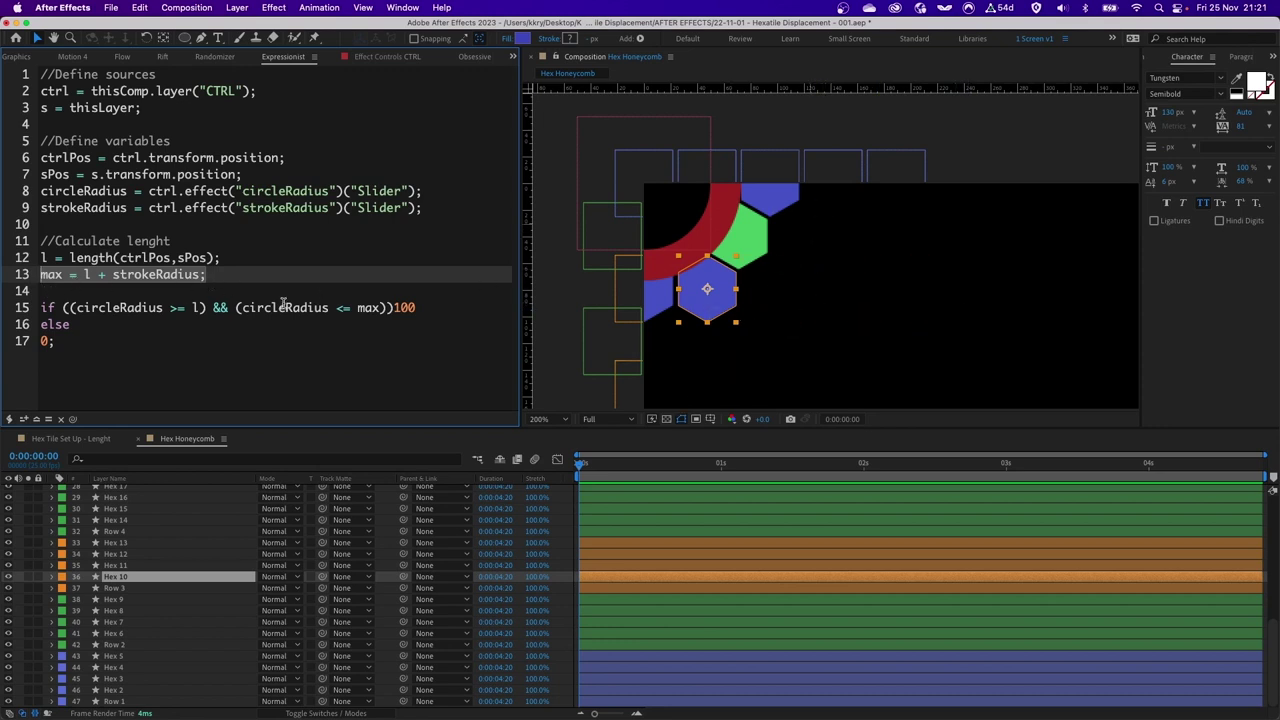
{"action": "left_click", "coordinate": [219, 307]}
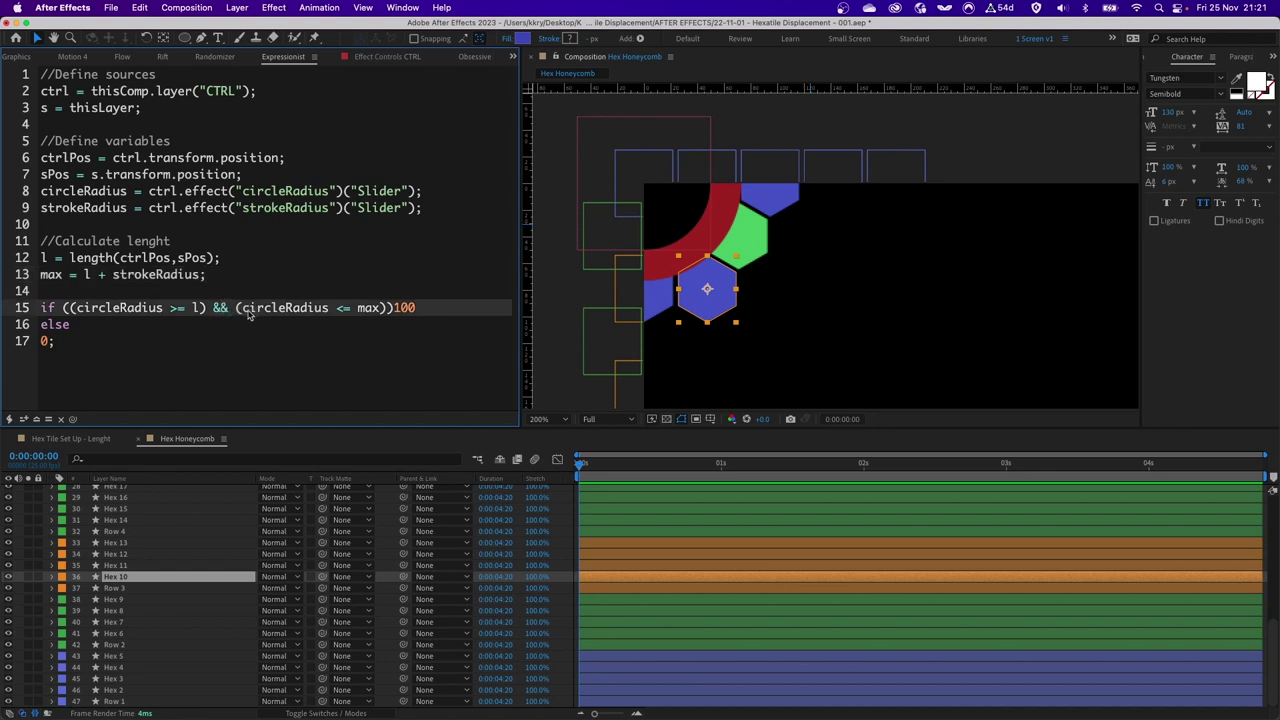
{"action": "left_click_drag", "start_coordinate": [241, 314], "coordinate": [328, 312]}
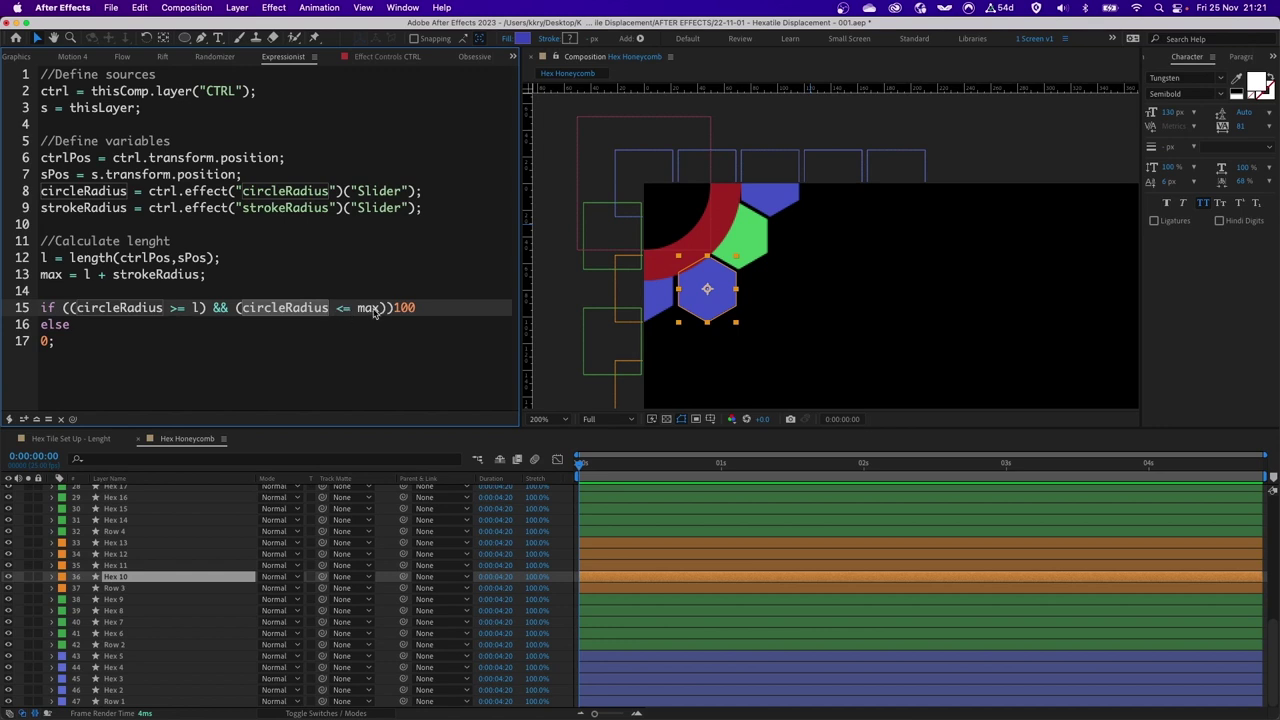
- Review the length calculation again and examine the condition's 100 result and its else value of 0
{"action": "left_click", "coordinate": [140, 290]}
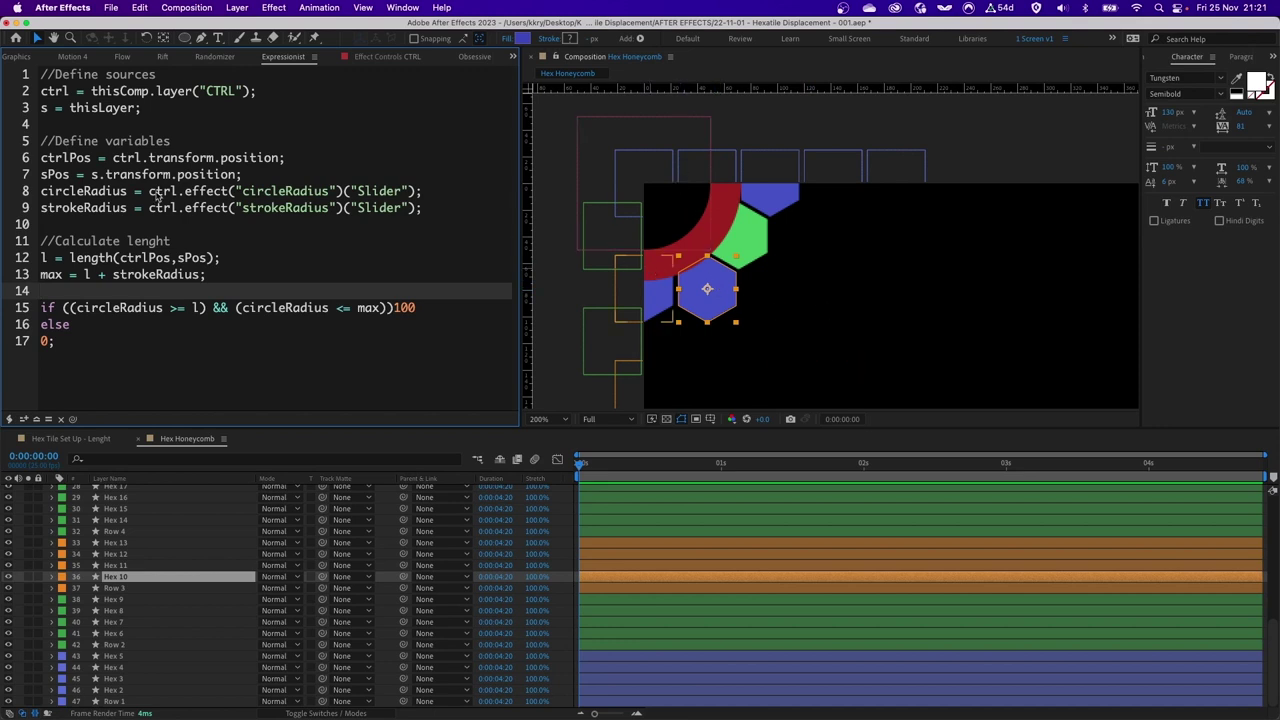
{"action": "left_click", "coordinate": [34, 273]}
{"action": "left_click", "coordinate": [218, 258]}
{"action": "type", "text": ";"}
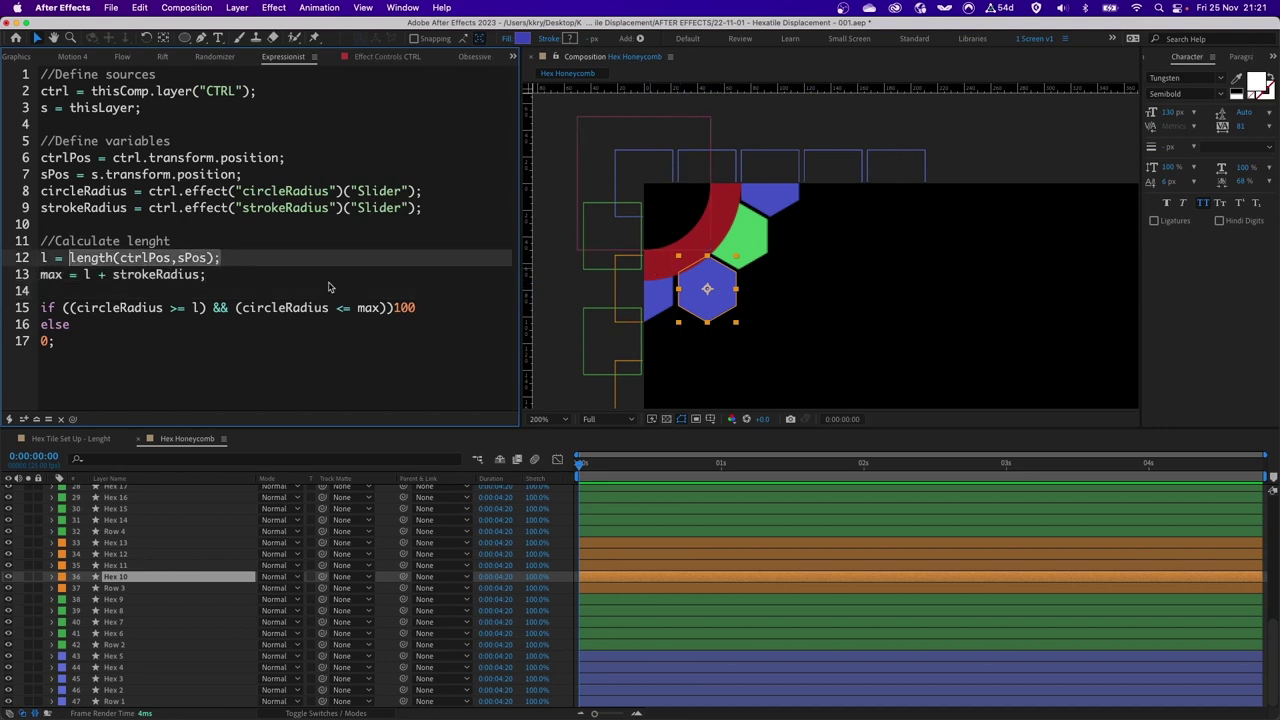
{"action": "double_click", "coordinate": [404, 308]}
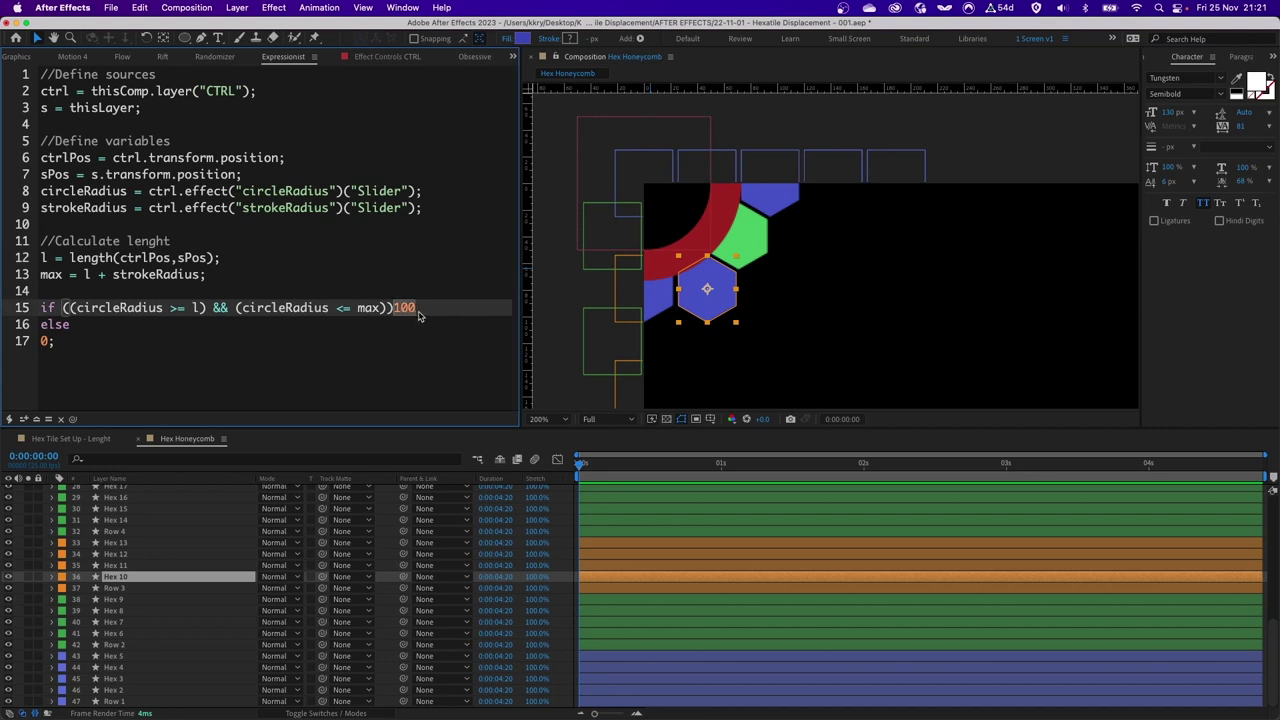
{"action": "left_click", "coordinate": [105, 325]}
{"action": "left_click", "coordinate": [61, 344]}
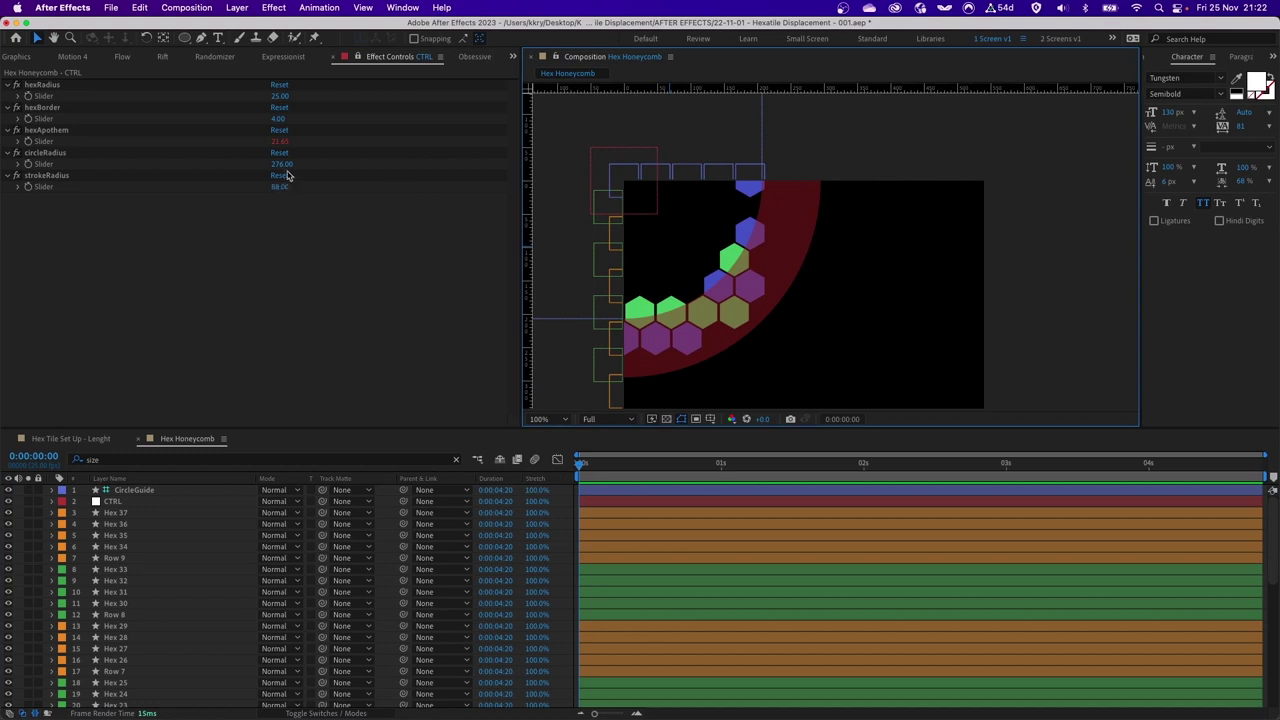
- Try different ring sizes with the CTRL sliders, ending with circleRadius at 248 and strokeRadius at 126
{"action": "left_click", "coordinate": [283, 165]}
{"action": "left_click_drag", "start_coordinate": [285, 168], "coordinate": [251, 186]}
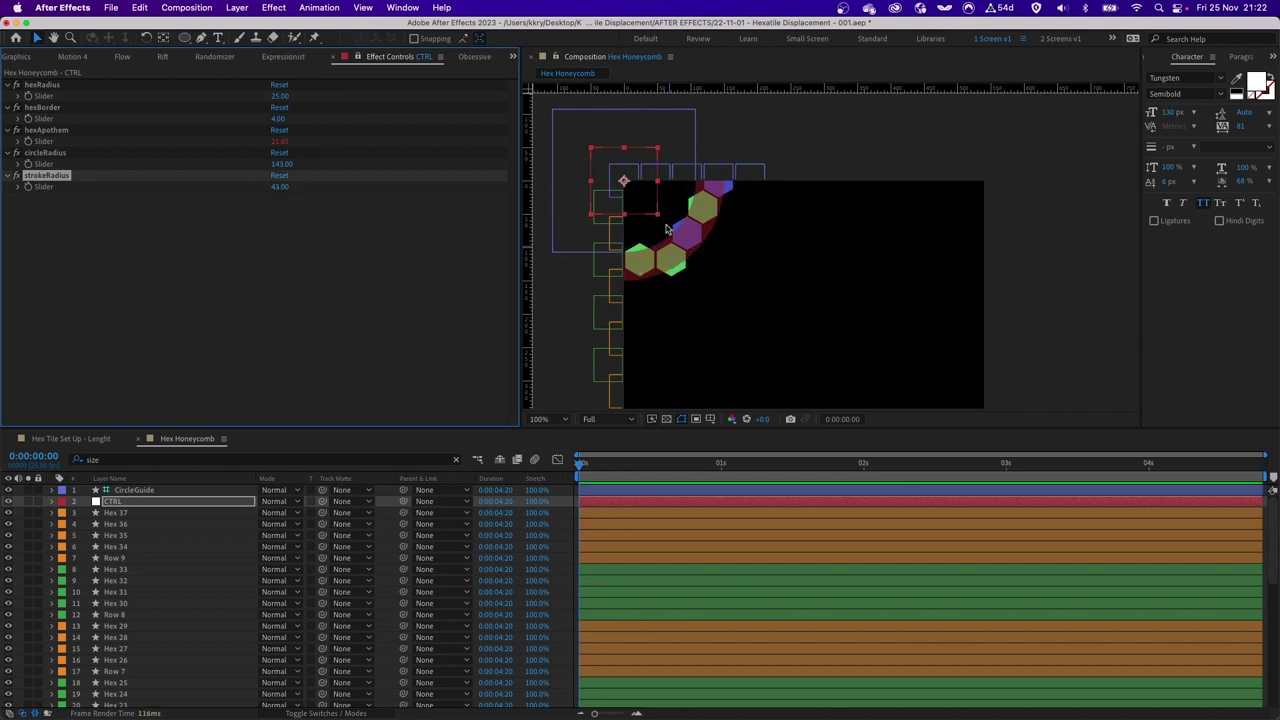
{"action": "left_click_drag", "start_coordinate": [282, 164], "coordinate": [309, 164]}
{"action": "left_click_drag", "start_coordinate": [282, 187], "coordinate": [324, 183]}
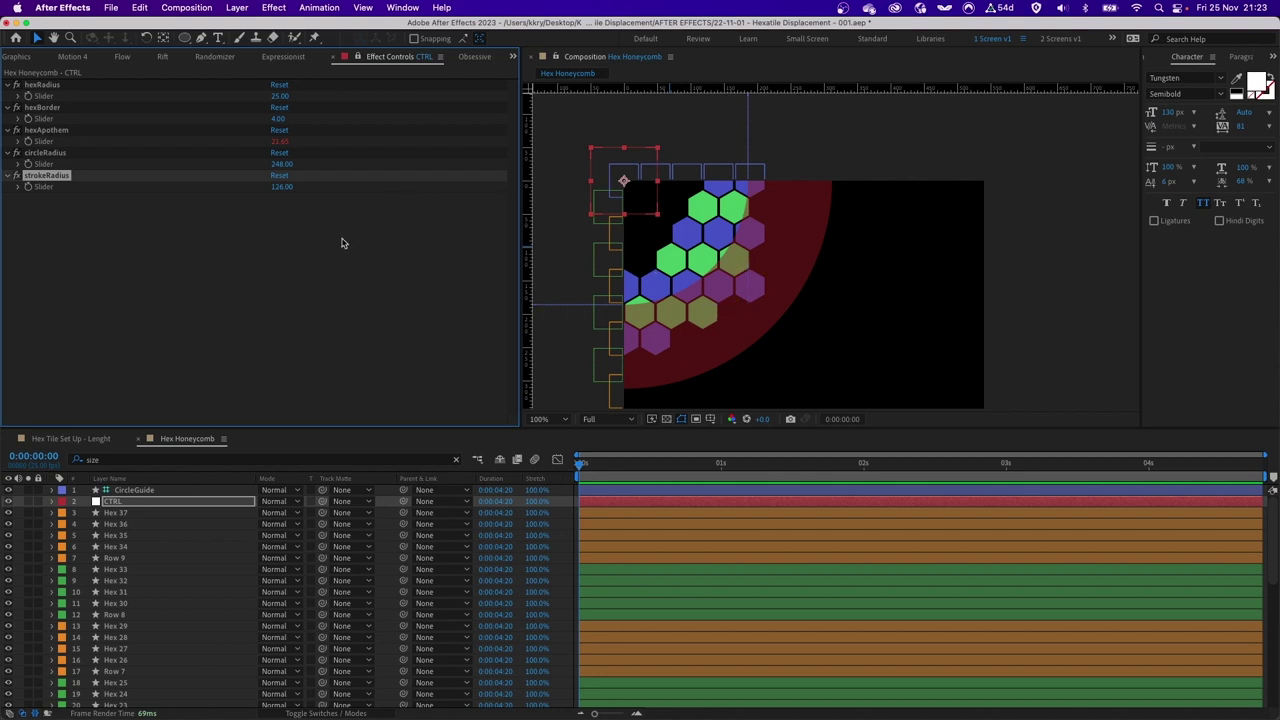
- Duplicate the last hexagon of every row seven times to extend the rows to the composition's right edge
{"action": "scroll", "coordinate": [653, 143], "scroll_direction": "down", "scroll_amount": 2}
{"action": "left_click_drag", "start_coordinate": [771, 134], "coordinate": [695, 306]}
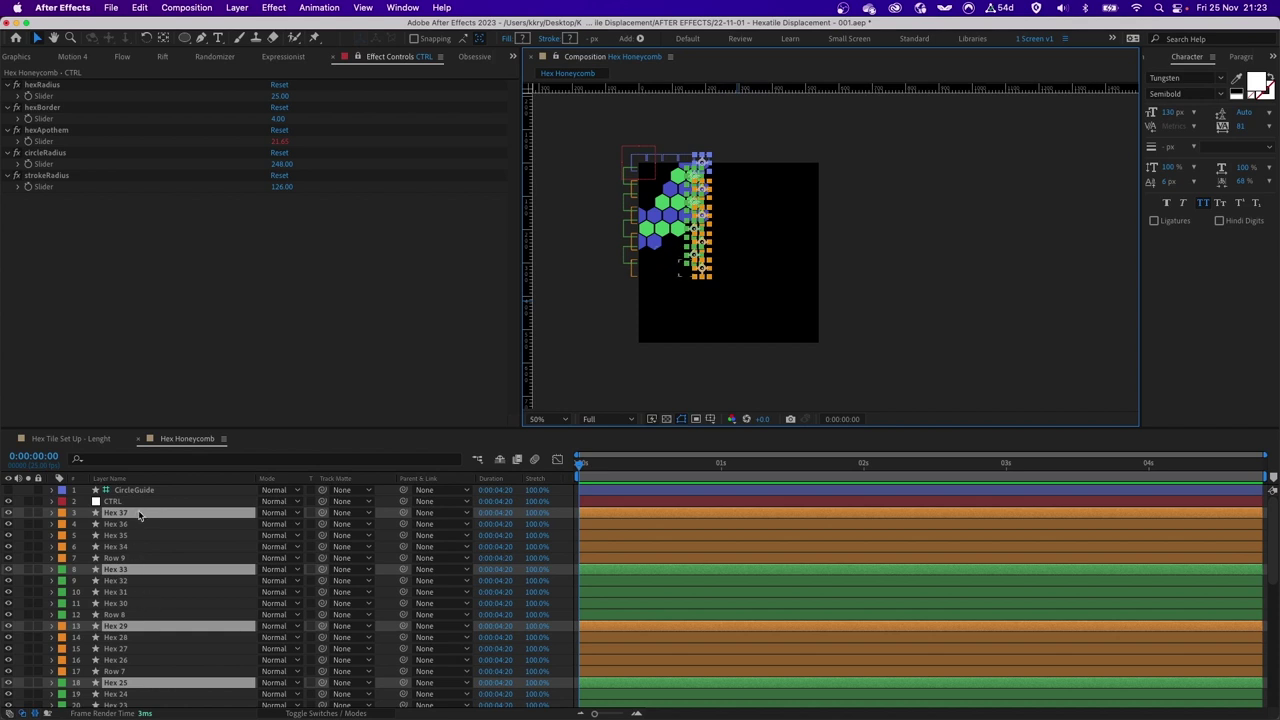
{"action": "key", "text": "super+d"}
{"action": "key", "text": "super+d"}
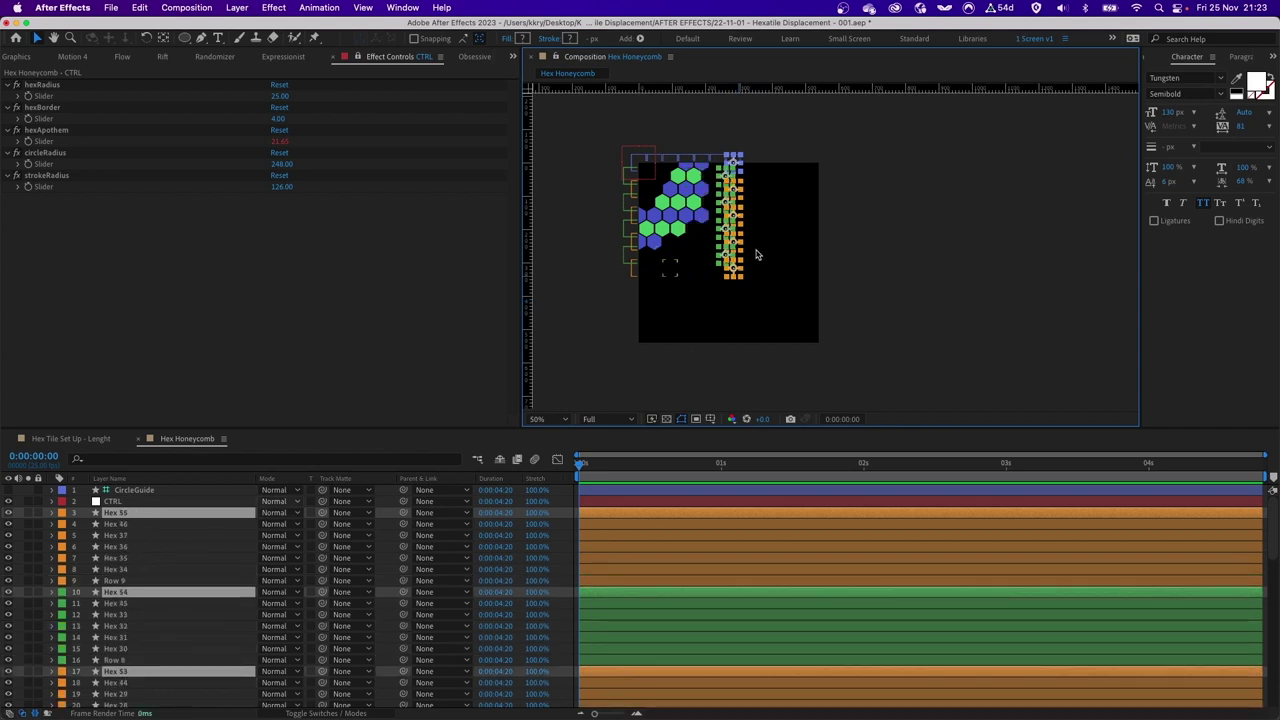
{"action": "key", "text": "super+d"}
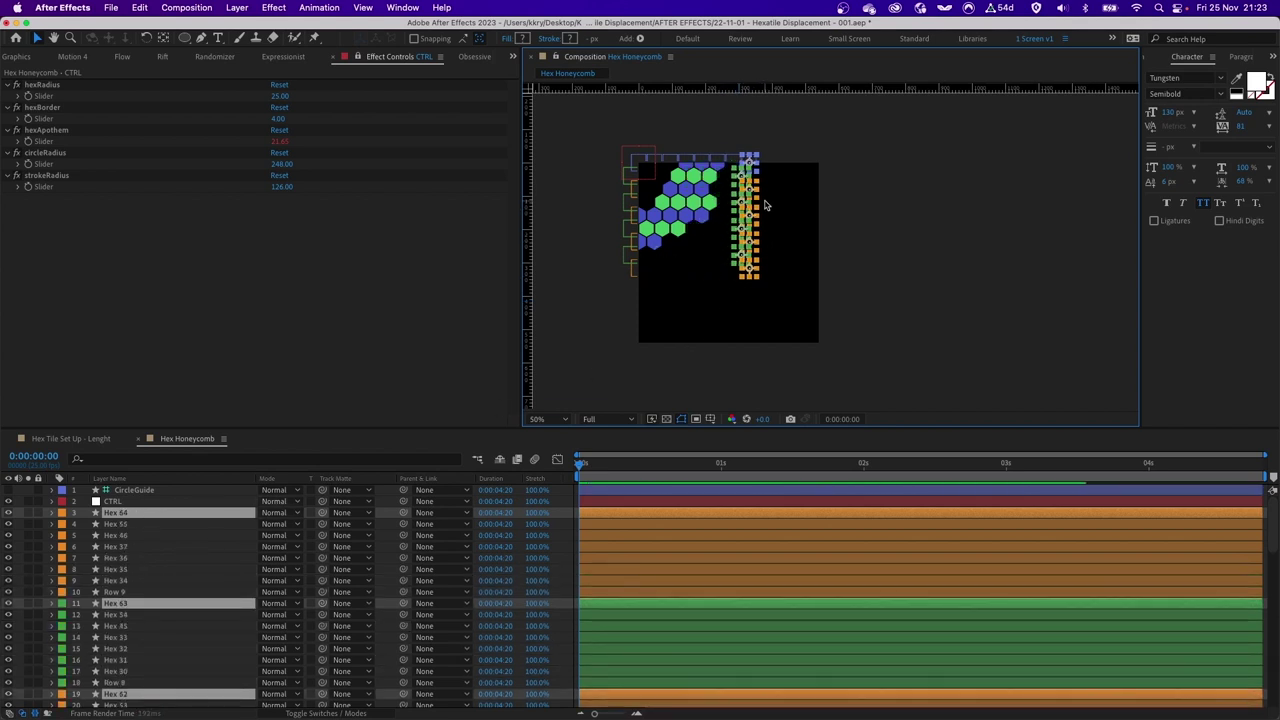
{"action": "key", "text": "super+d"}
{"action": "key", "text": "super+d"}
{"action": "key", "text": "super+d"}
{"action": "key", "text": "super+d"}
{"action": "scroll", "coordinate": [772, 203], "scroll_direction": "up", "scroll_amount": 1}
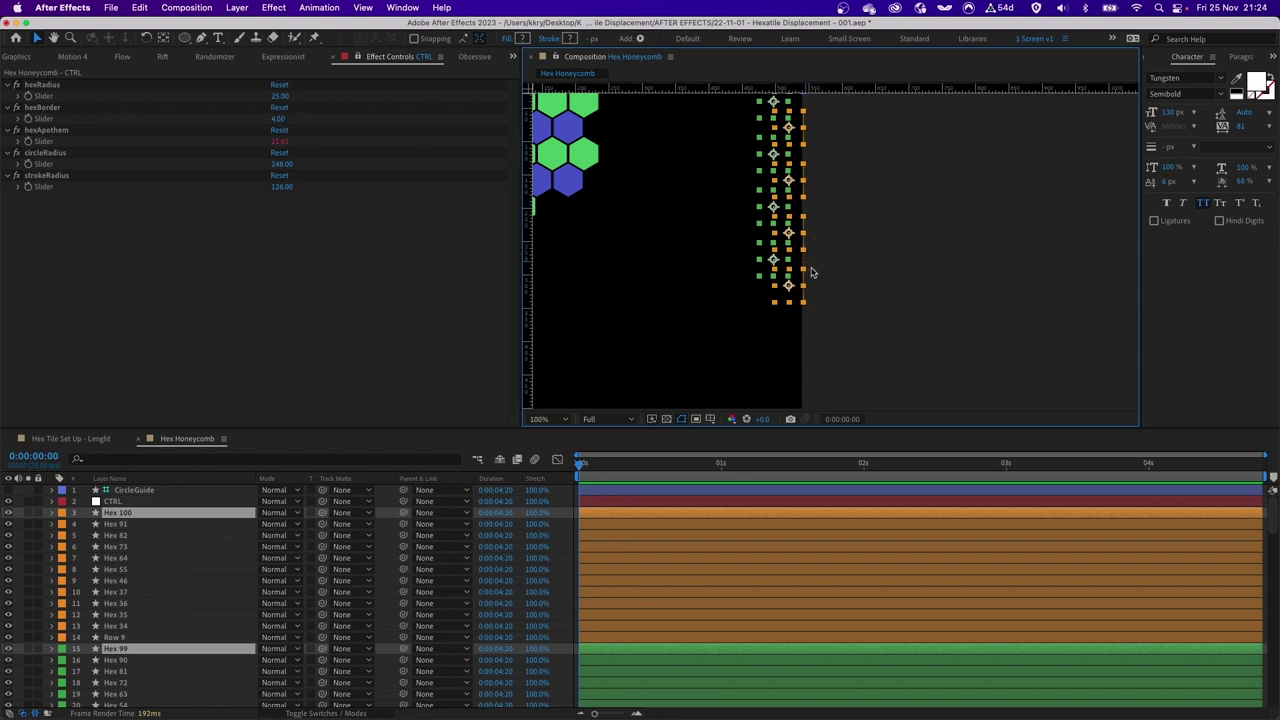
{"action": "key", "text": "comma"}
{"action": "left_click", "coordinate": [629, 301]}
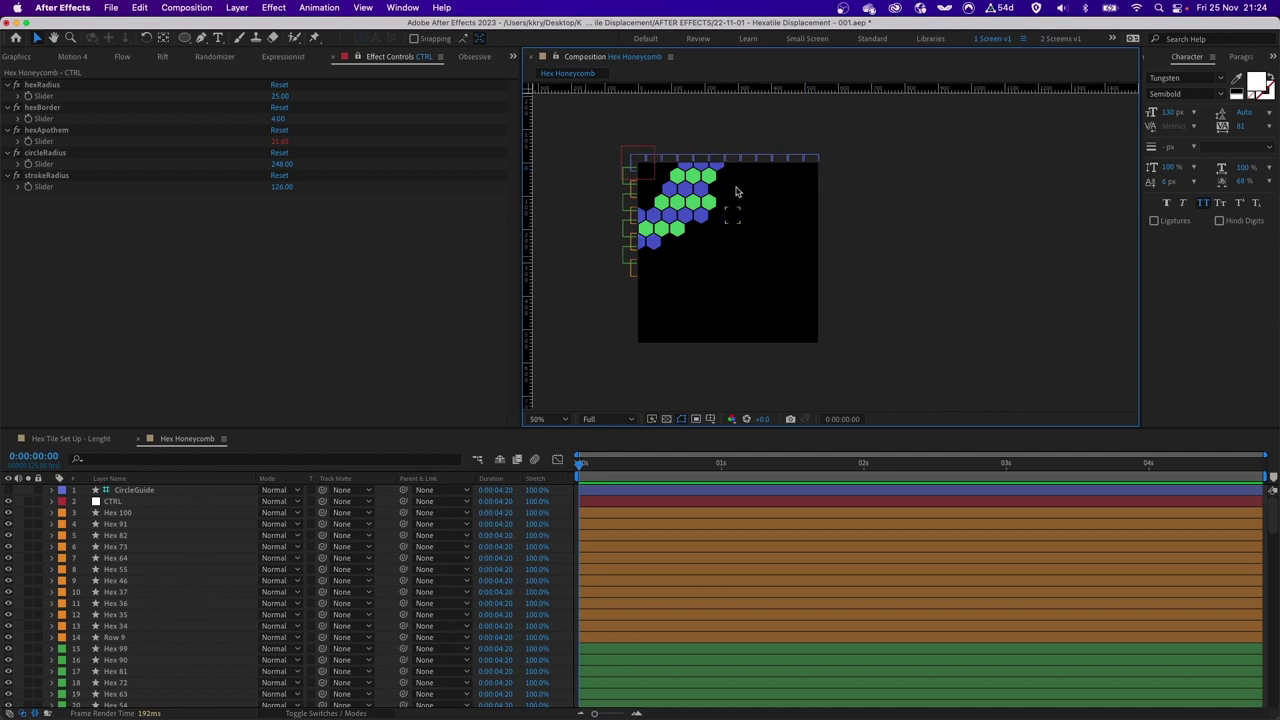
- Duplicate the bottom two hexagon rows three times, grouping each copied set directly beneath CTRL, to fill the composition down to its lower edge
{"action": "left_click_drag", "start_coordinate": [578, 260], "coordinate": [847, 275]}
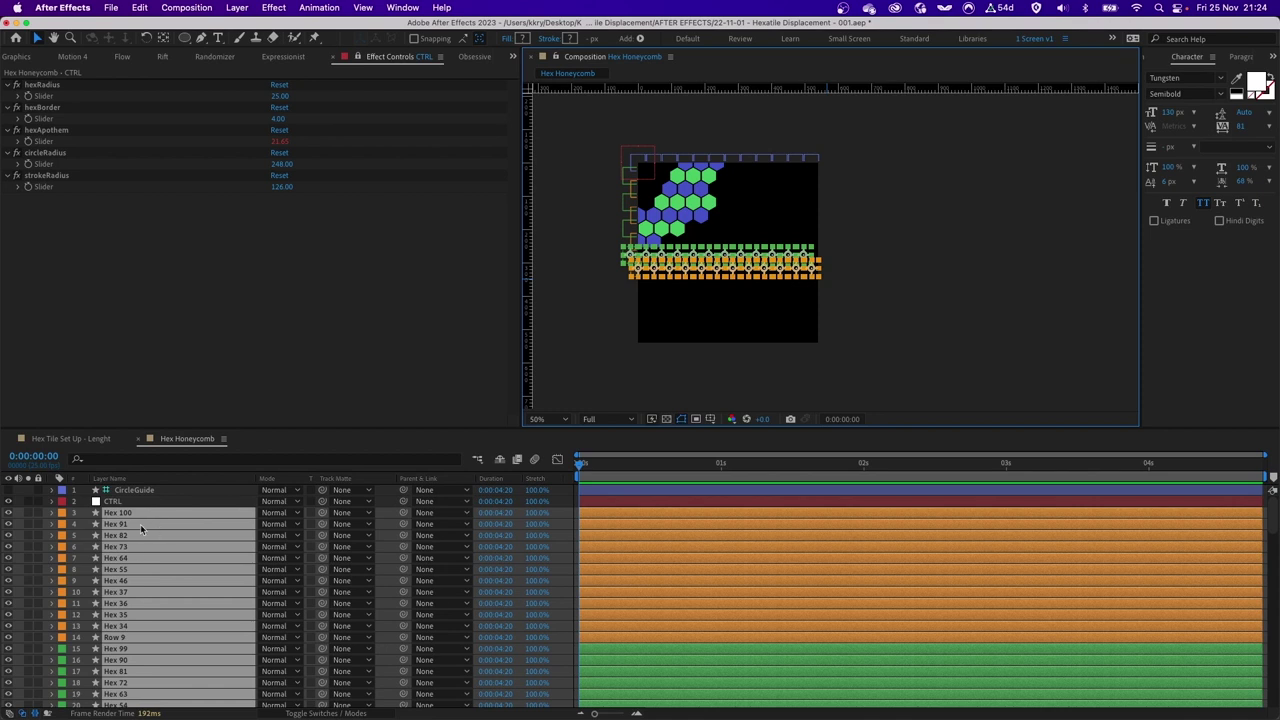
{"action": "key", "text": "super+d"}
{"action": "left_click_drag", "start_coordinate": [117, 520], "coordinate": [130, 512]}
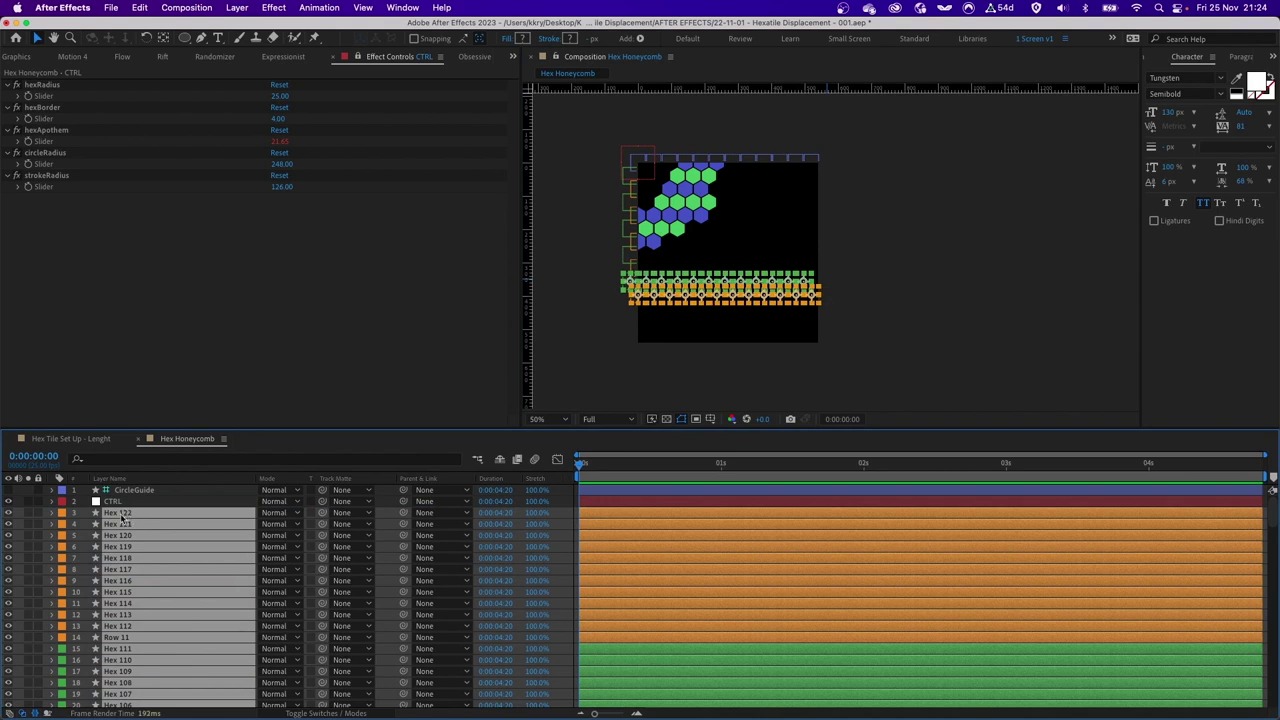
{"action": "key", "text": "super+d"}
{"action": "key", "text": "super+d"}
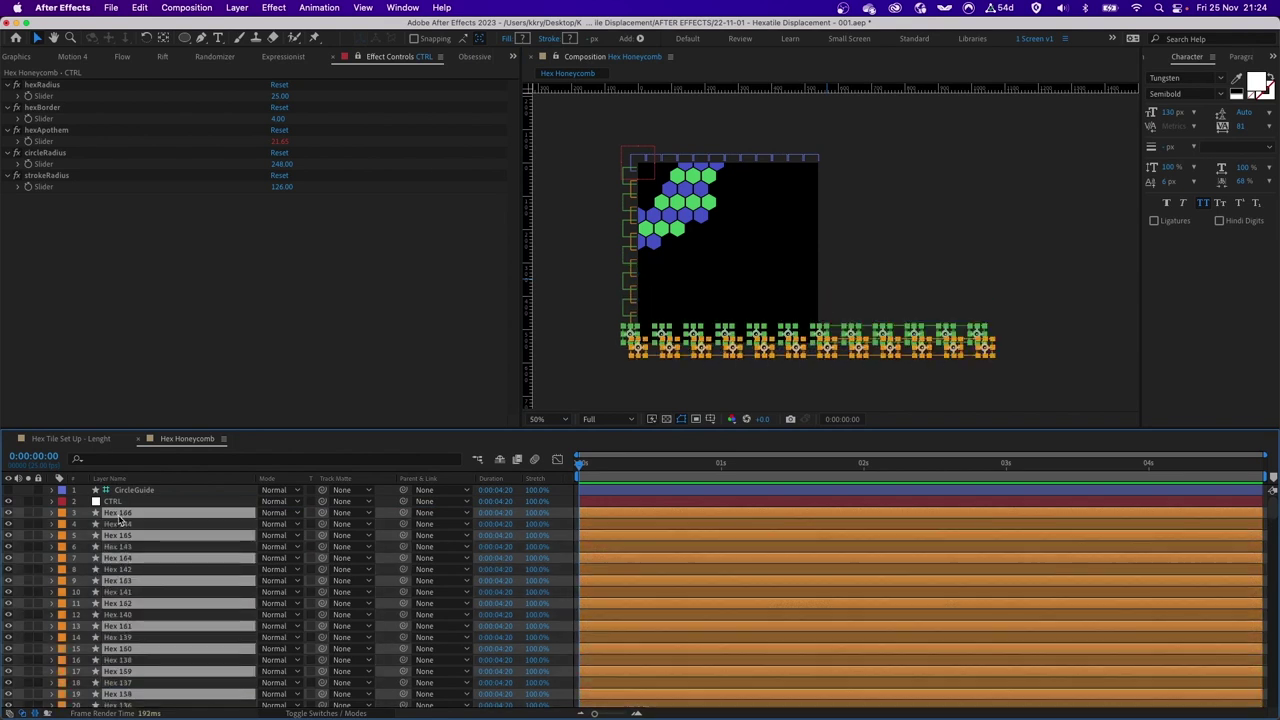
{"action": "left_click_drag", "start_coordinate": [117, 512], "coordinate": [123, 525]}
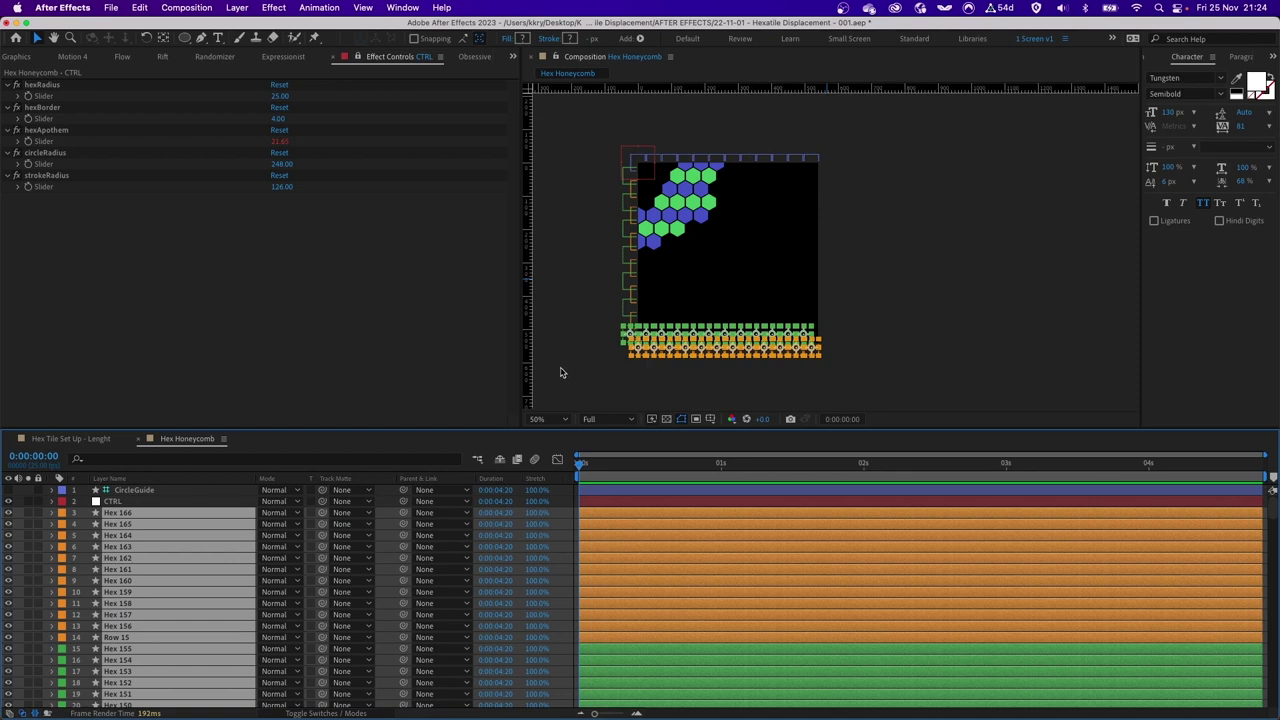
{"action": "left_click", "coordinate": [835, 376]}
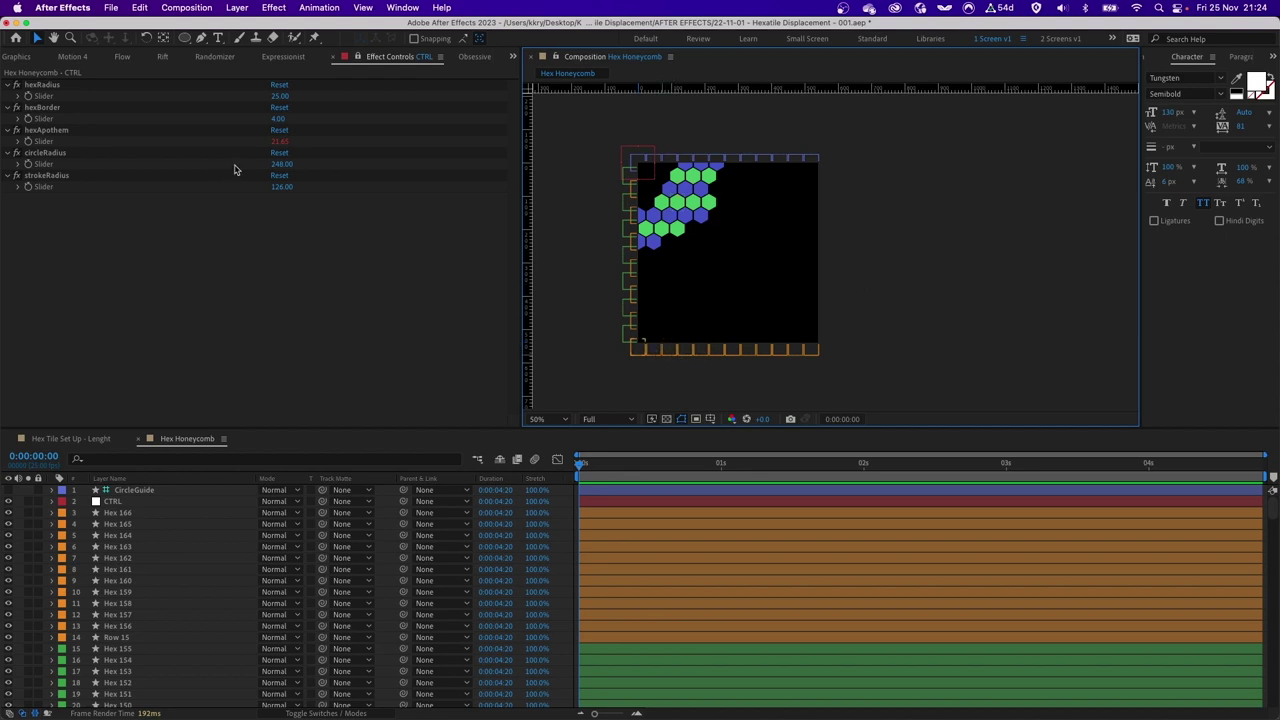
- Test the enlarged grid by raising CTRL's circleRadius slider to 457
{"action": "left_click_drag", "start_coordinate": [282, 164], "coordinate": [378, 165]}
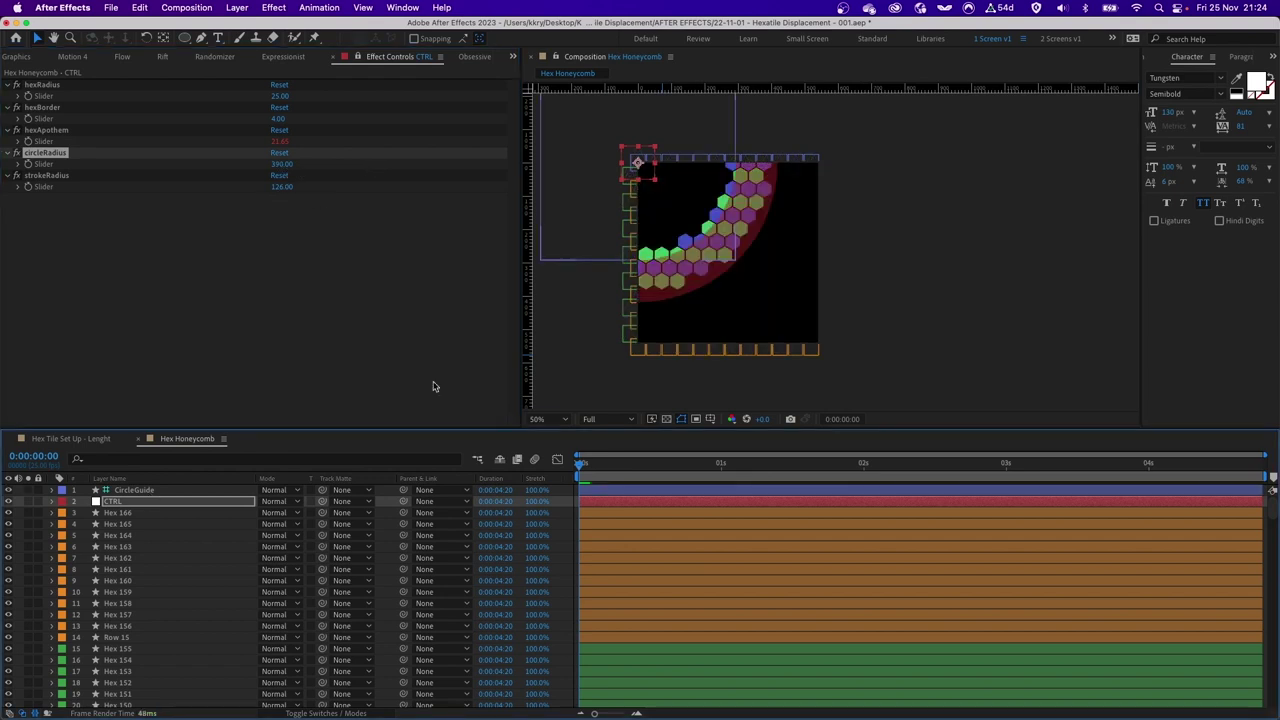
{"action": "left_click_drag", "start_coordinate": [282, 164], "coordinate": [309, 173]}
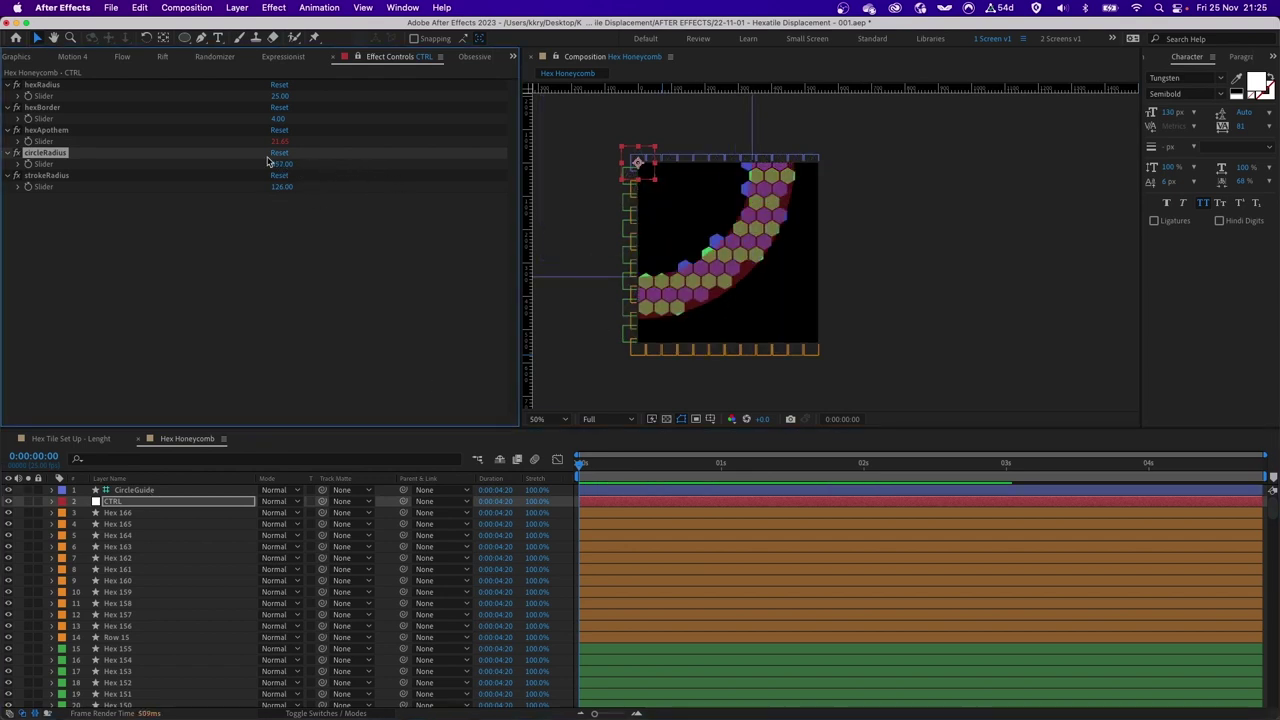
{"action": "left_click", "coordinate": [330, 172]}
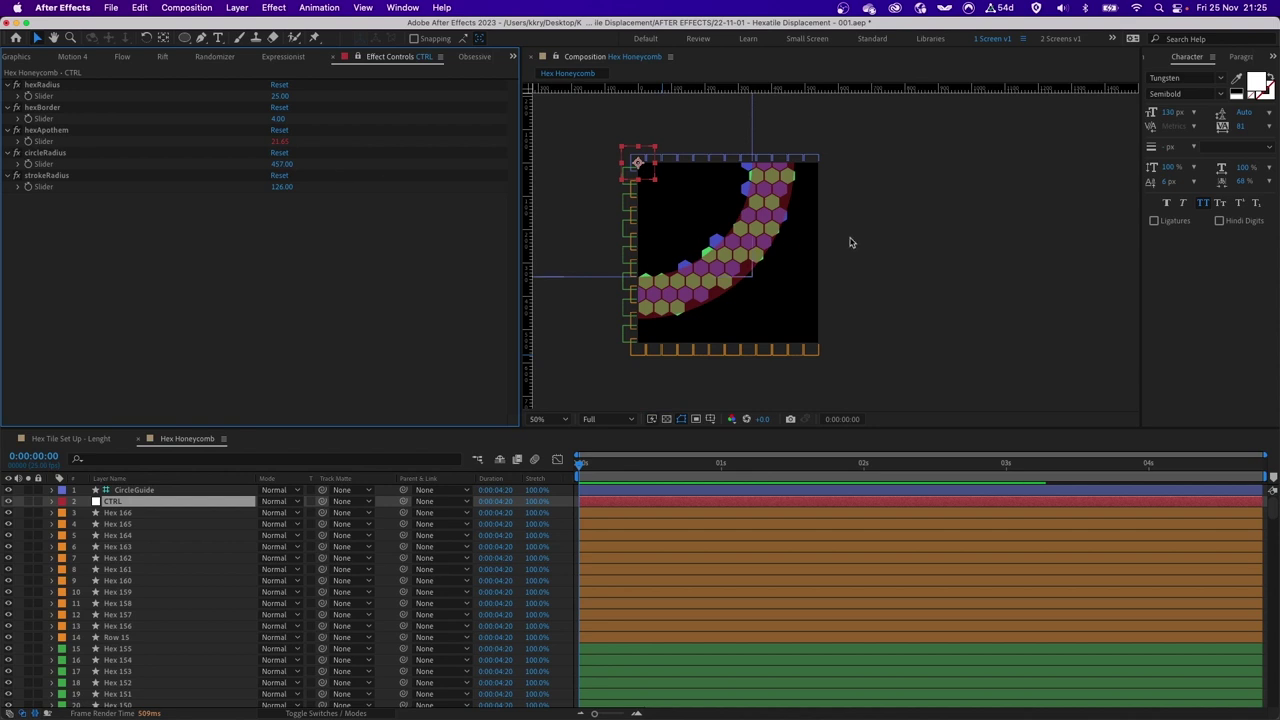
- Open the Hex Honeycomb composition in Essential Graphics and expose CTRL's circleRadius and strokeRadius sliders
{"action": "scroll", "coordinate": [715, 312], "scroll_direction": "up", "scroll_amount": 1}
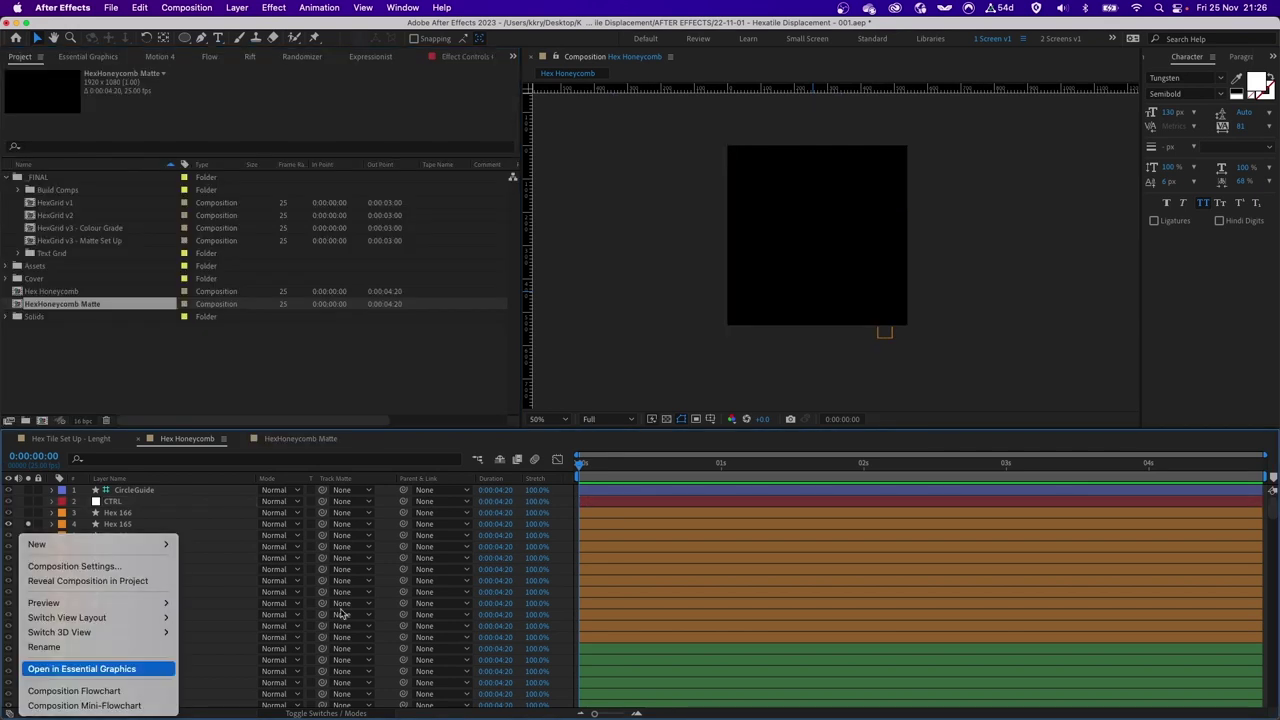
{"action": "left_click", "coordinate": [90, 666]}
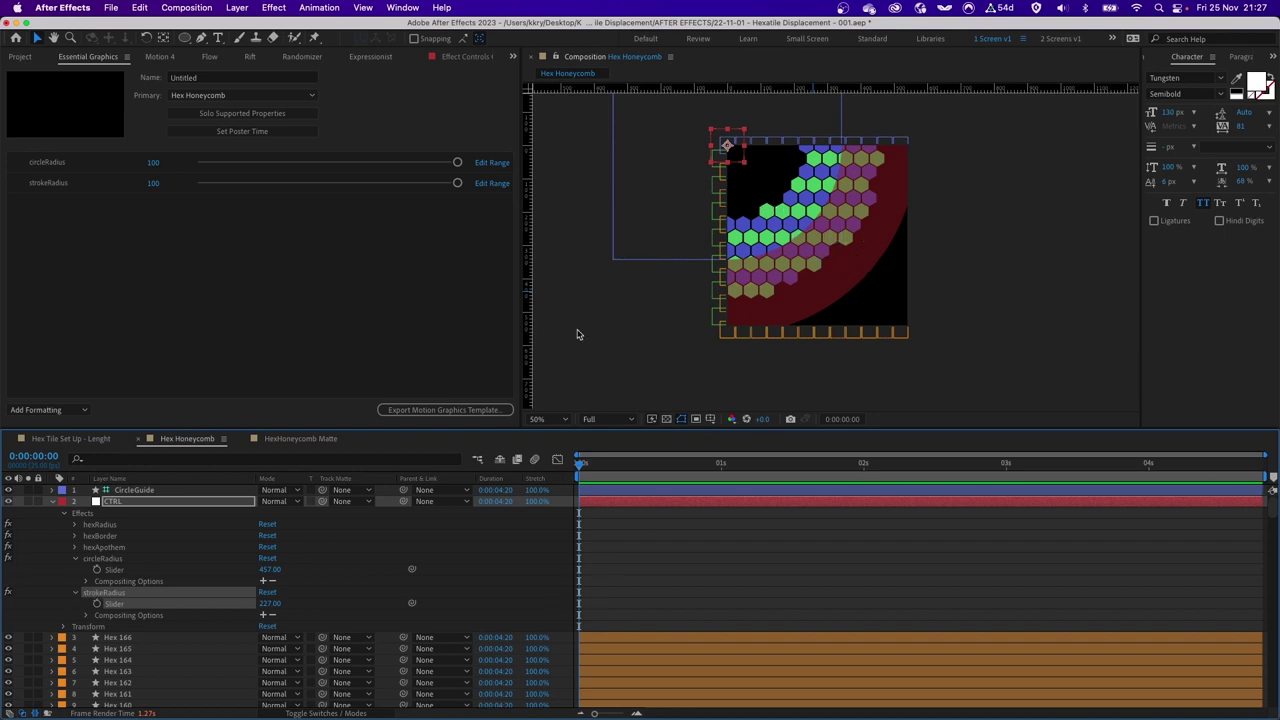
- Open the HexHoneycomb Matte composition and place the Hex Honeycomb composition in it as a layer
{"action": "left_click", "coordinate": [298, 440]}
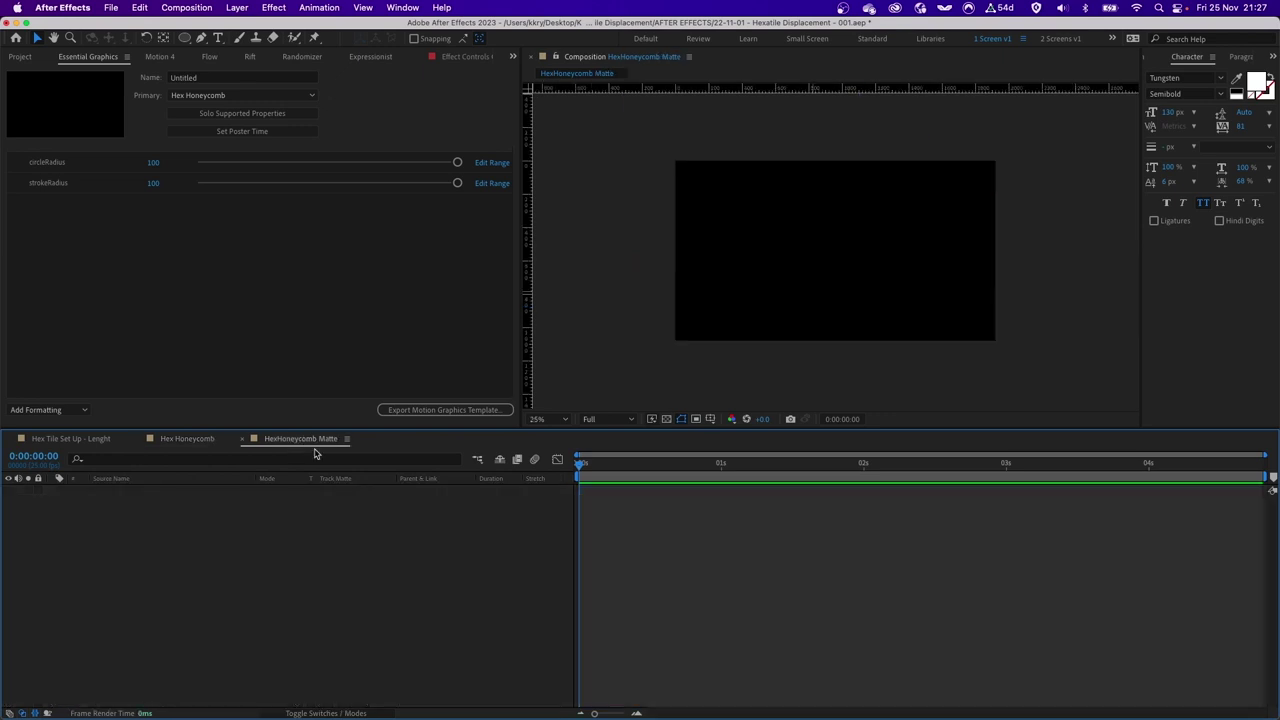
{"action": "key", "text": "super+0"}
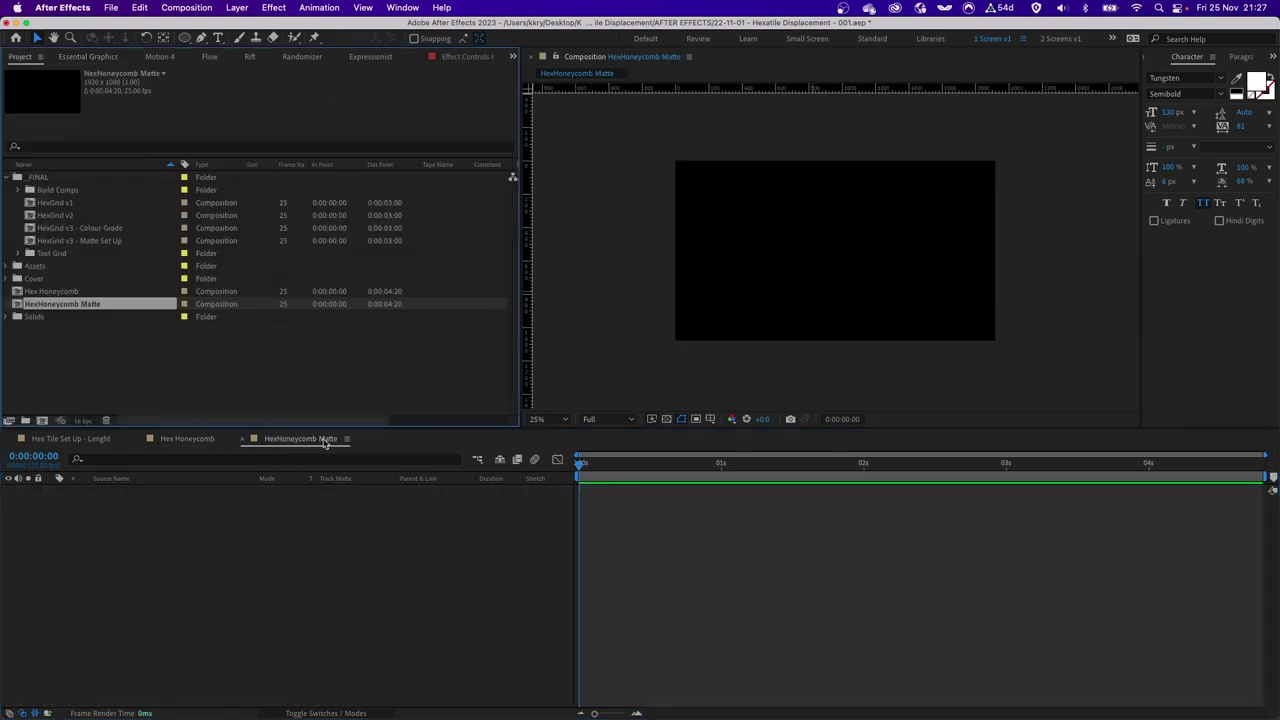
{"action": "left_click_drag", "start_coordinate": [58, 293], "coordinate": [384, 580]}
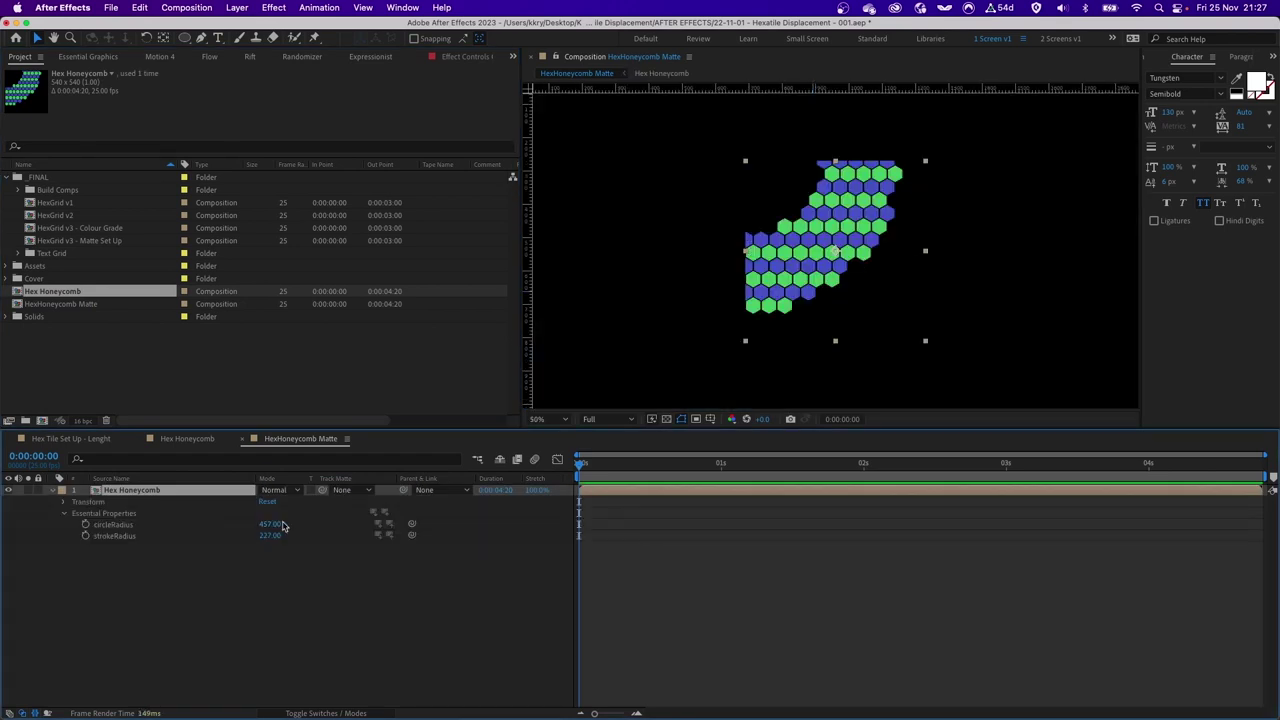
- Set the nested Hex Honeycomb layer's circleRadius essential property to 200
{"action": "left_click", "coordinate": [272, 524]}
{"action": "type", "text": "200"}
{"action": "key", "text": "Return"}
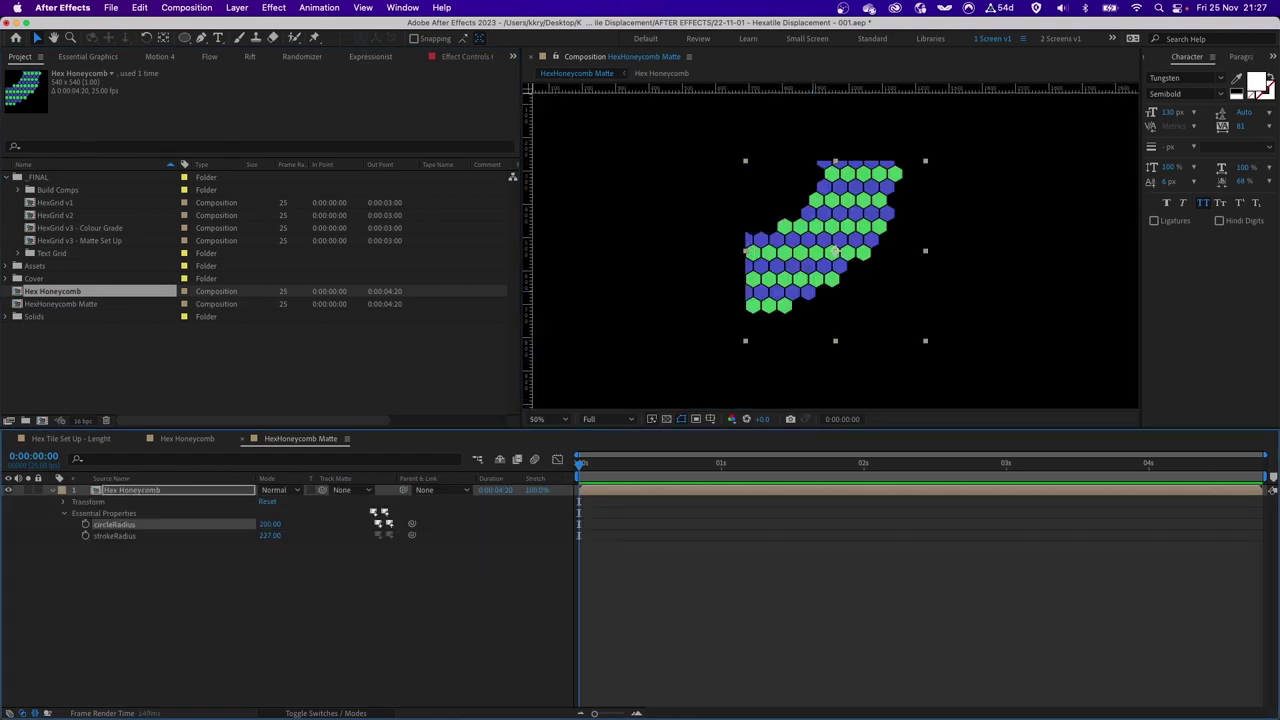
{"action": "left_click", "coordinate": [445, 613]}
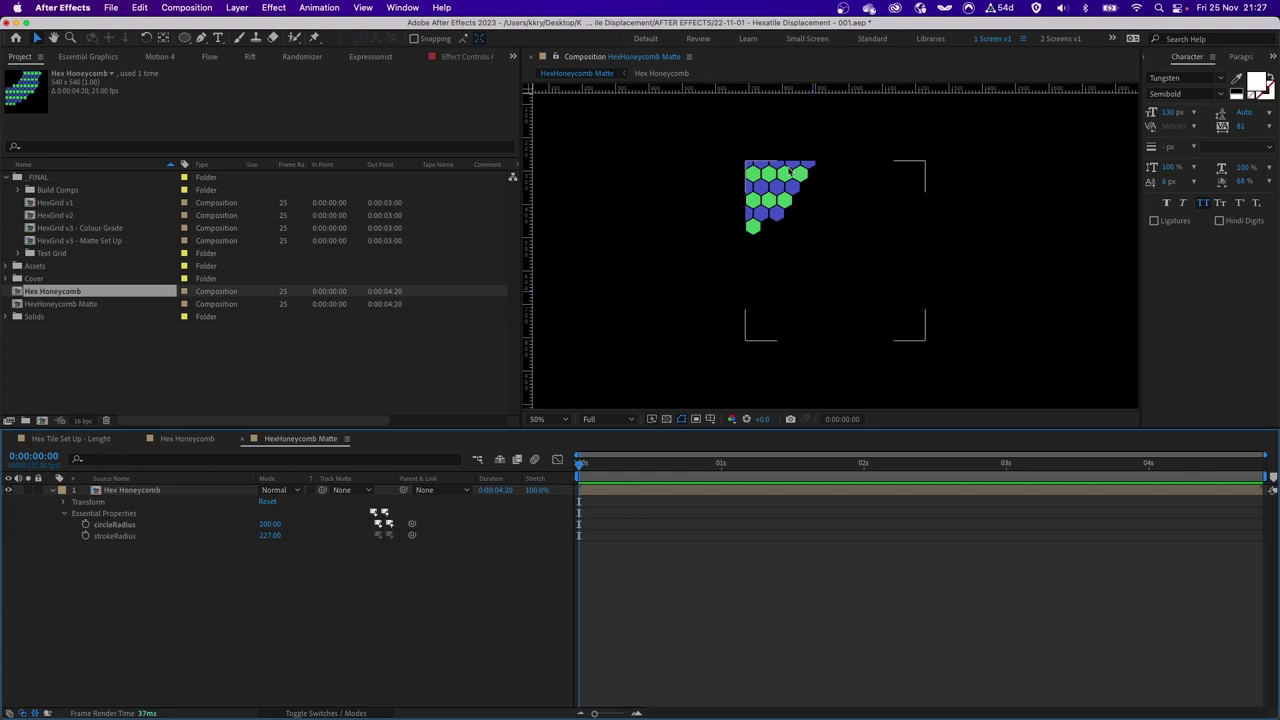
- Move the Hex Honeycomb layer's anchor point to its top-left corner and place that corner near the composition's centre
{"action": "left_click", "coordinate": [830, 221]}
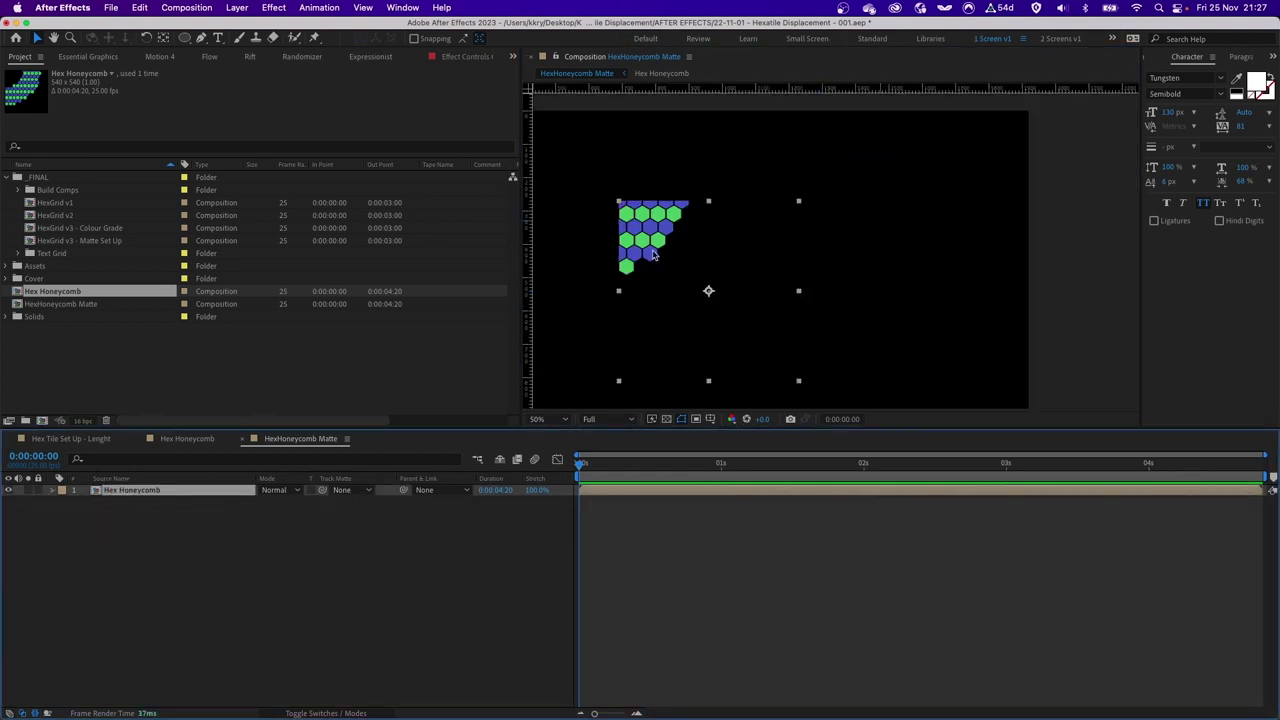
{"action": "key", "text": "comma"}
{"action": "left_click", "coordinate": [160, 56]}
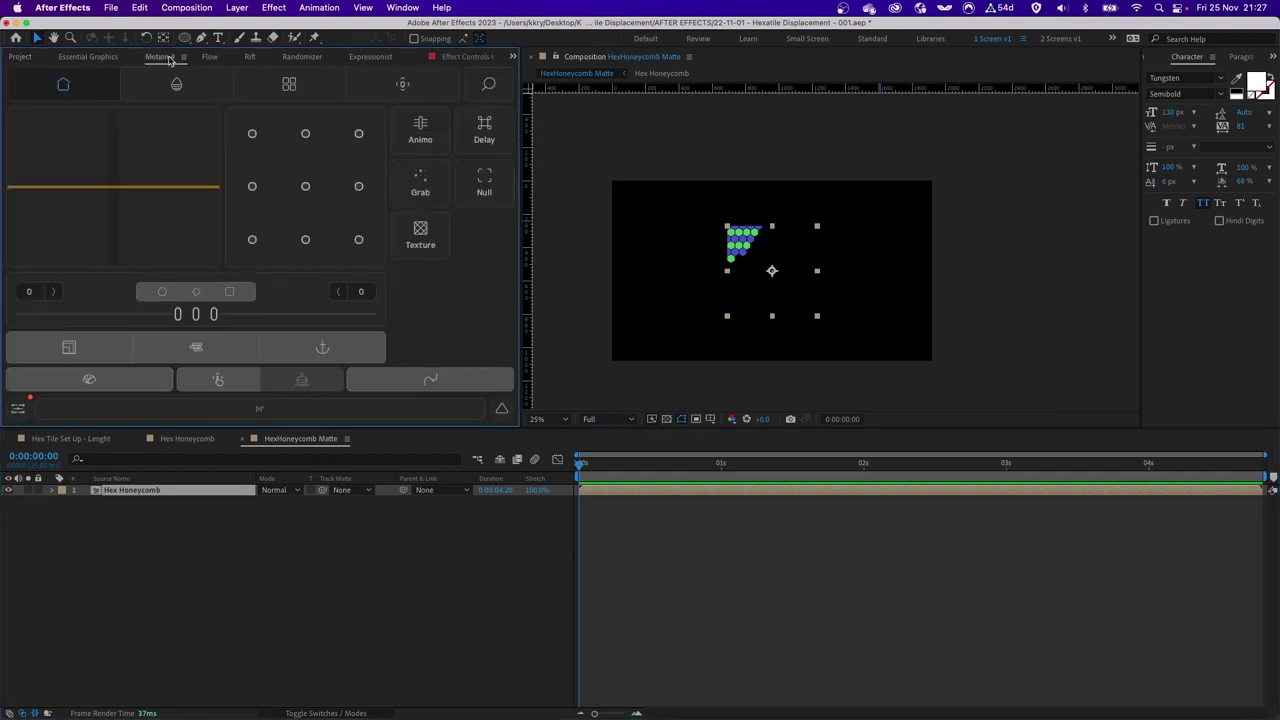
{"action": "left_click", "coordinate": [252, 133]}
{"action": "left_click_drag", "start_coordinate": [738, 249], "coordinate": [738, 250]}
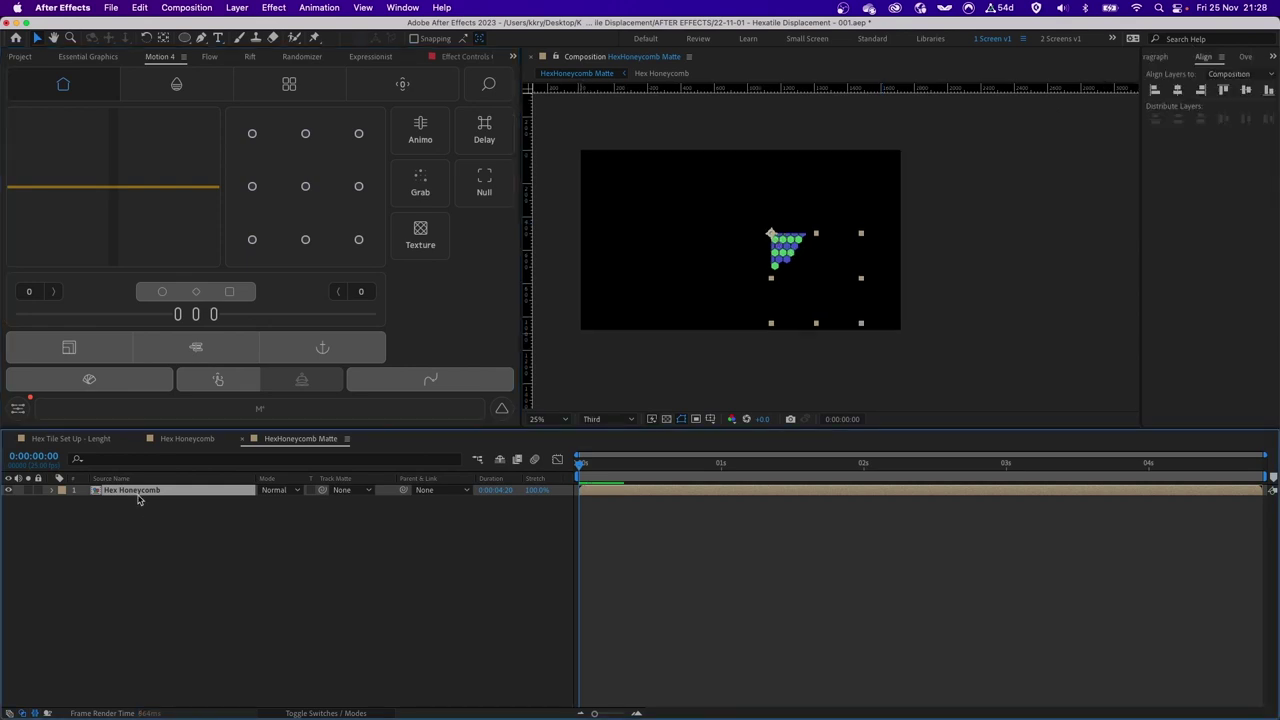
- Duplicate the Hex Honeycomb layer three times
{"action": "key", "text": "super+d"}
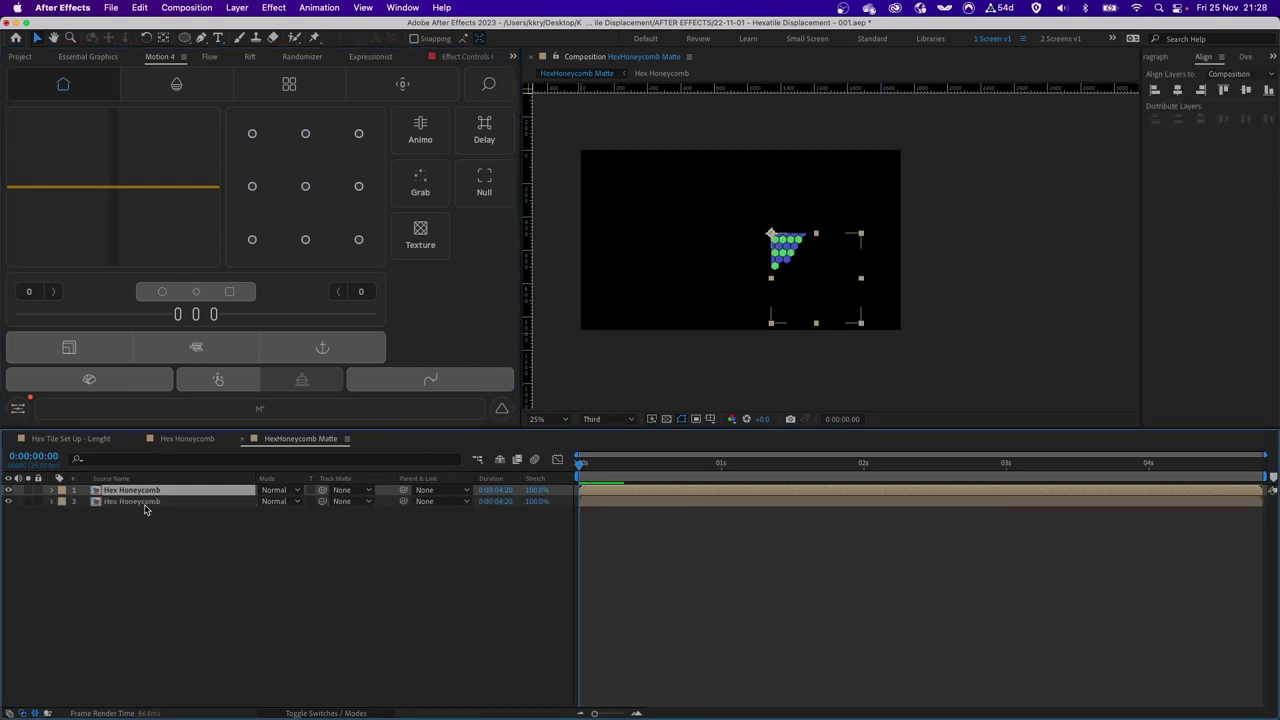
{"action": "key", "text": "super+d"}
{"action": "key", "text": "super+d"}
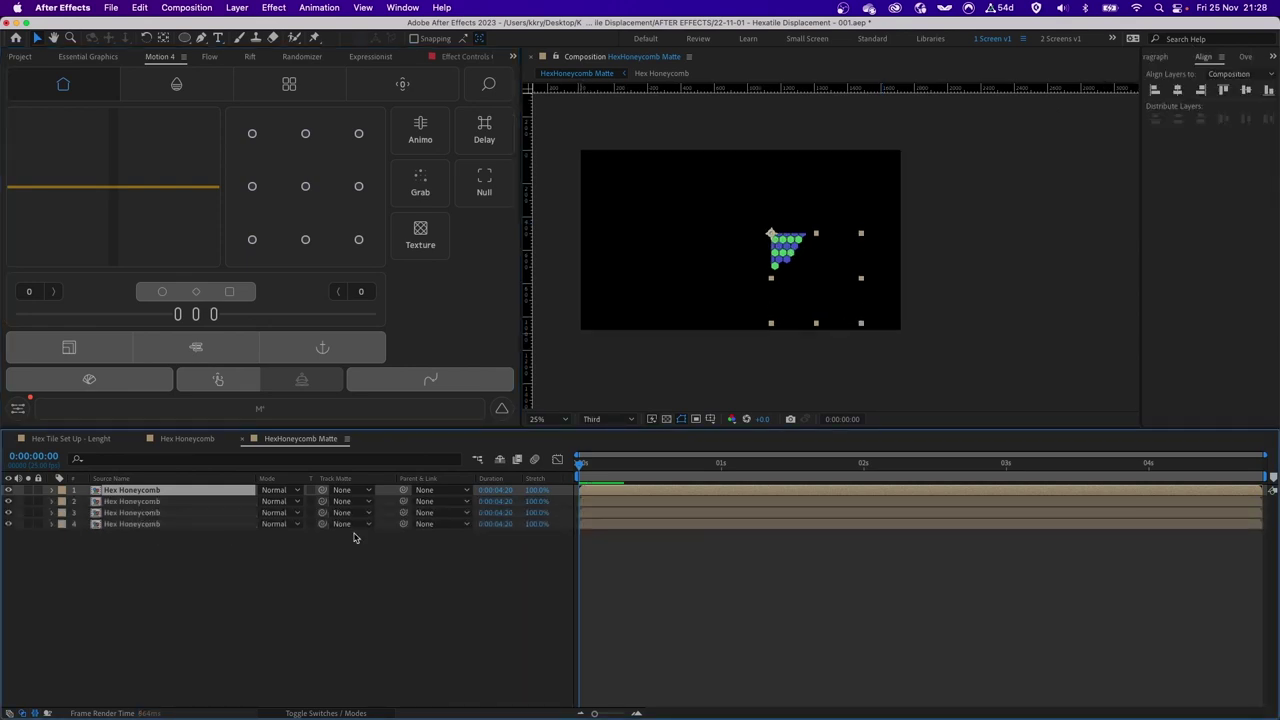
- Mirror the Hex Honeycomb copies with -100% scale values so the four quadrants surround their shared anchor point
{"action": "left_click", "coordinate": [282, 599]}
{"action": "key", "text": "s"}
{"action": "left_click", "coordinate": [262, 501]}
{"action": "left_click", "coordinate": [281, 547]}
{"action": "type", "text": "-100"}
{"action": "key", "text": "Return"}
{"action": "left_click", "coordinate": [281, 501]}
{"action": "type", "text": "-100"}
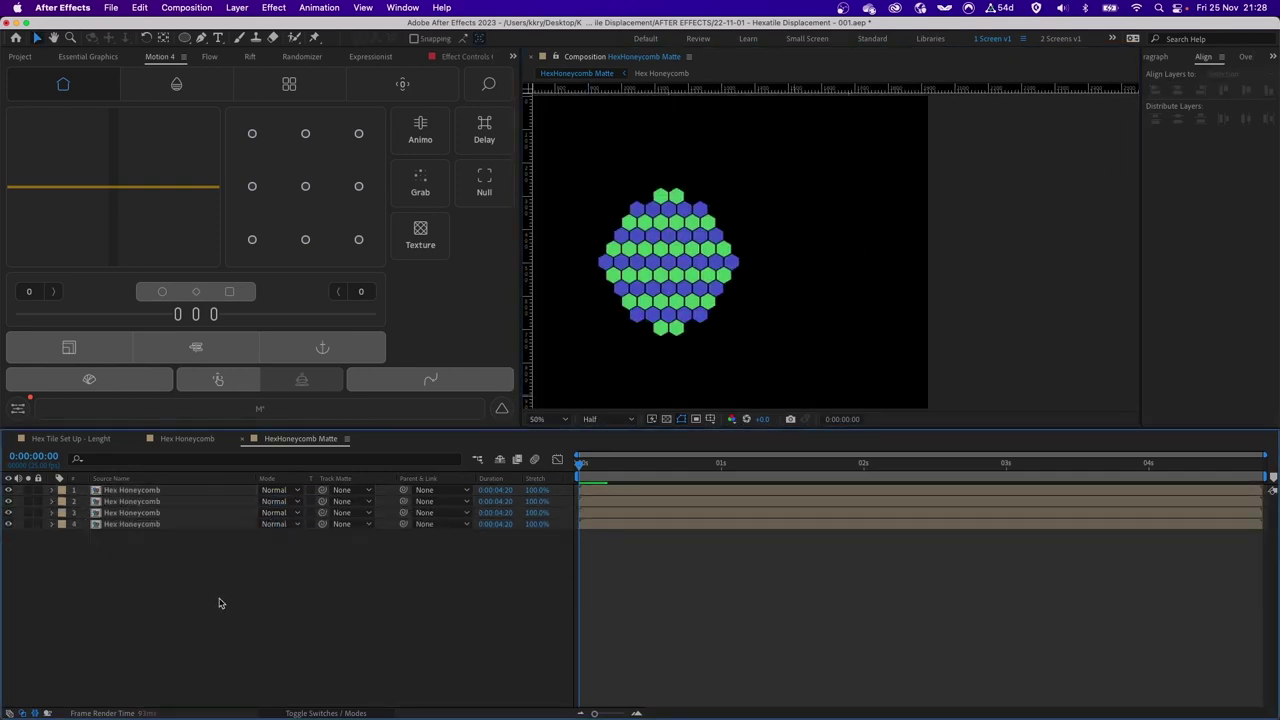
- Examine which layer forms each honeycomb quadrant and the rotation and scale values of the three mirrored copies
{"action": "left_click_drag", "start_coordinate": [849, 262], "coordinate": [716, 333]}
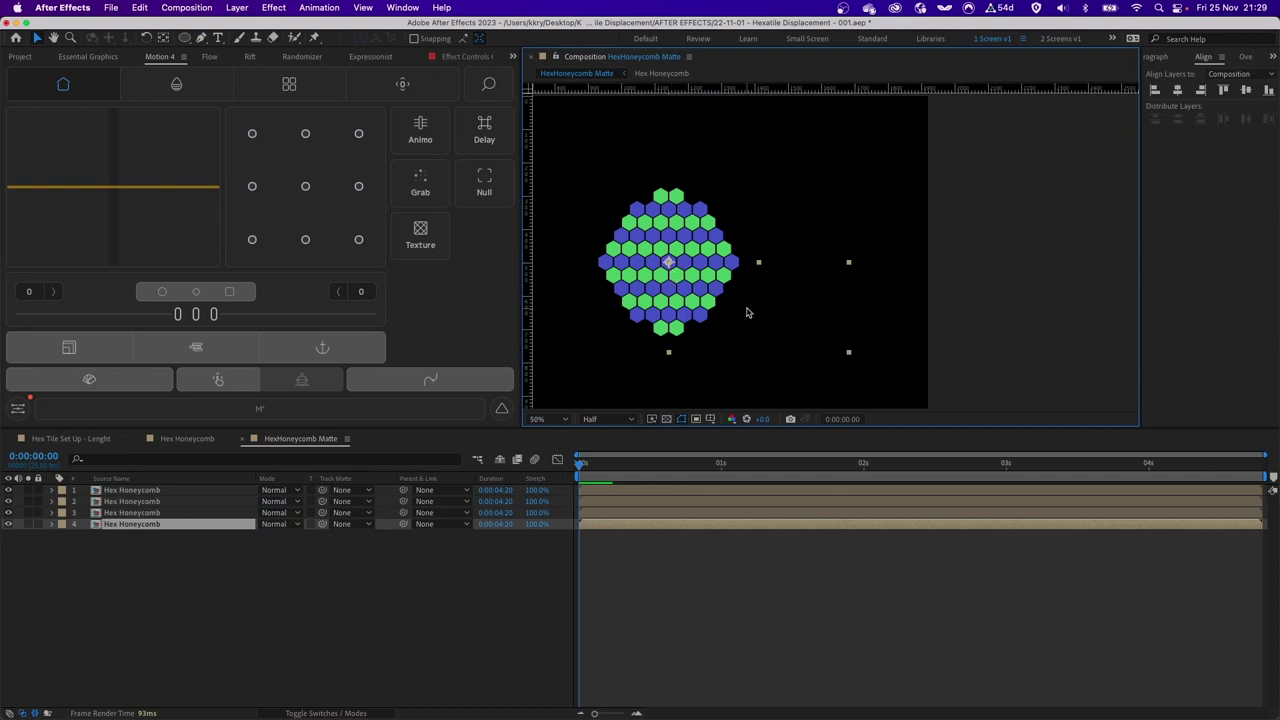
{"action": "left_click", "coordinate": [752, 259]}
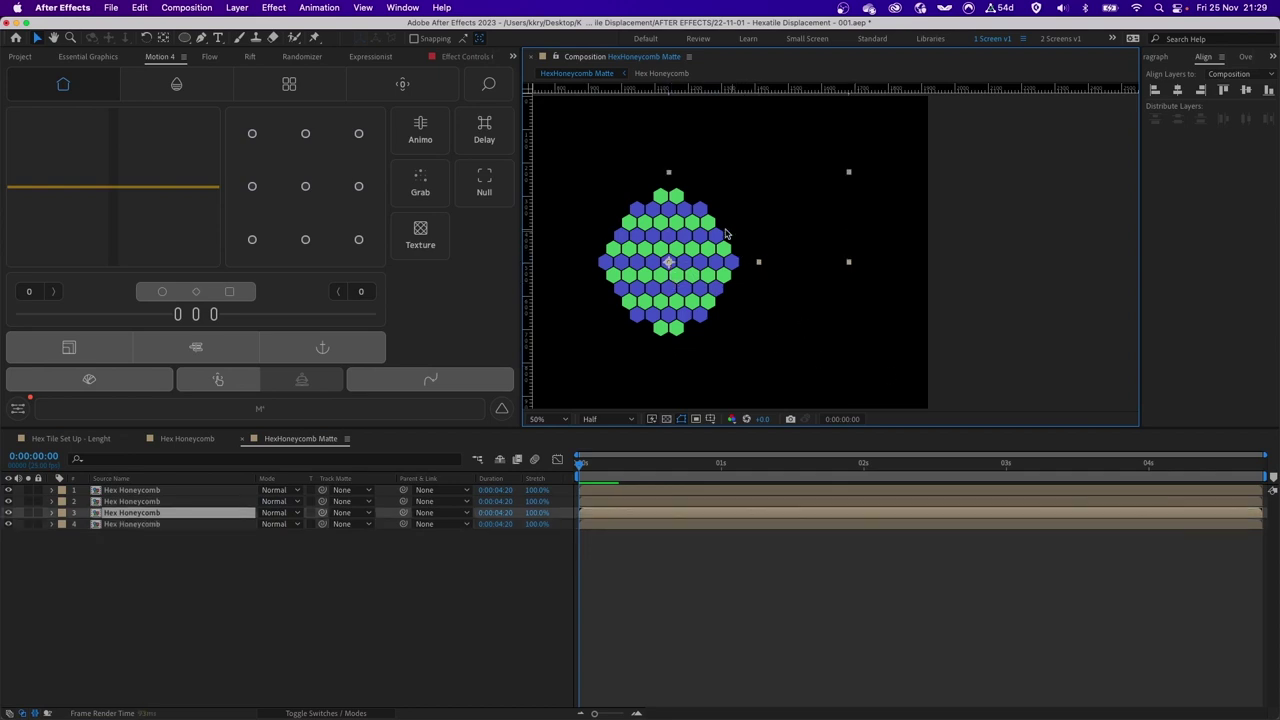
{"action": "left_click", "coordinate": [632, 211]}
{"action": "left_click", "coordinate": [630, 297]}
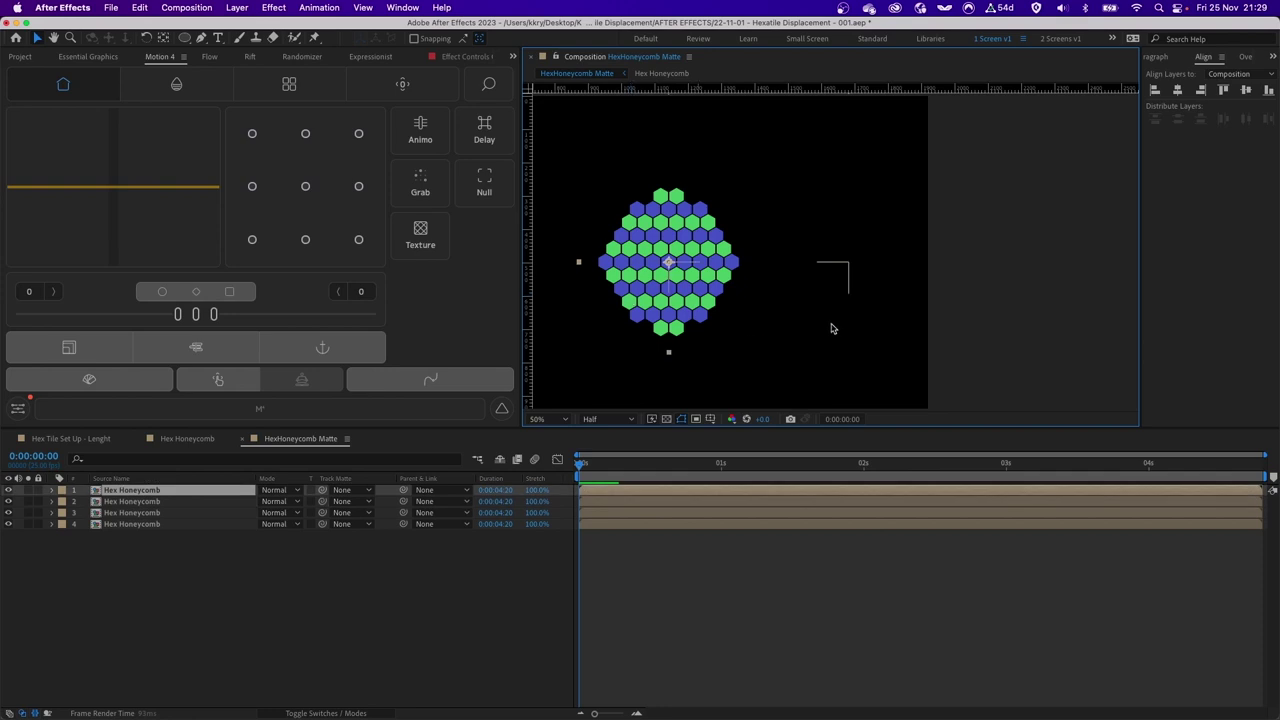
{"action": "left_click", "coordinate": [168, 514], "text": "shift"}
{"action": "key", "text": "r"}
{"action": "left_click", "coordinate": [804, 350]}
{"action": "left_click", "coordinate": [638, 206]}
{"action": "left_click", "coordinate": [713, 320]}
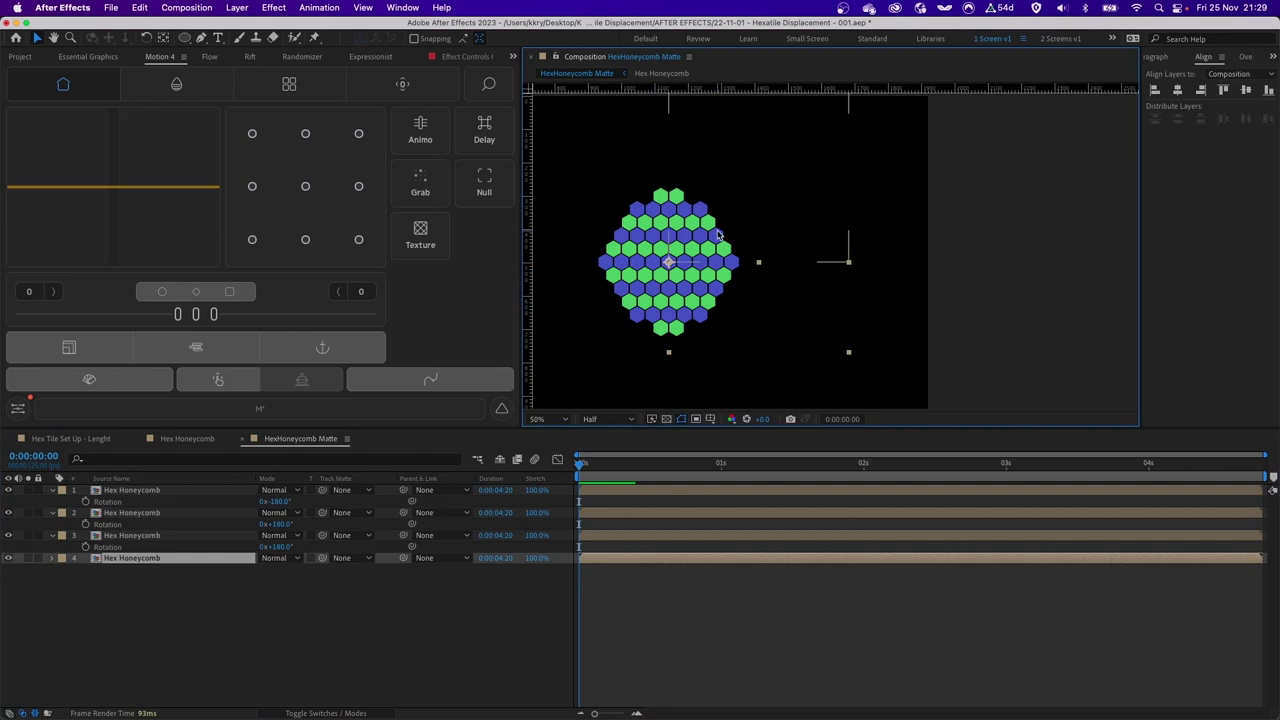
{"action": "left_click", "coordinate": [718, 235]}
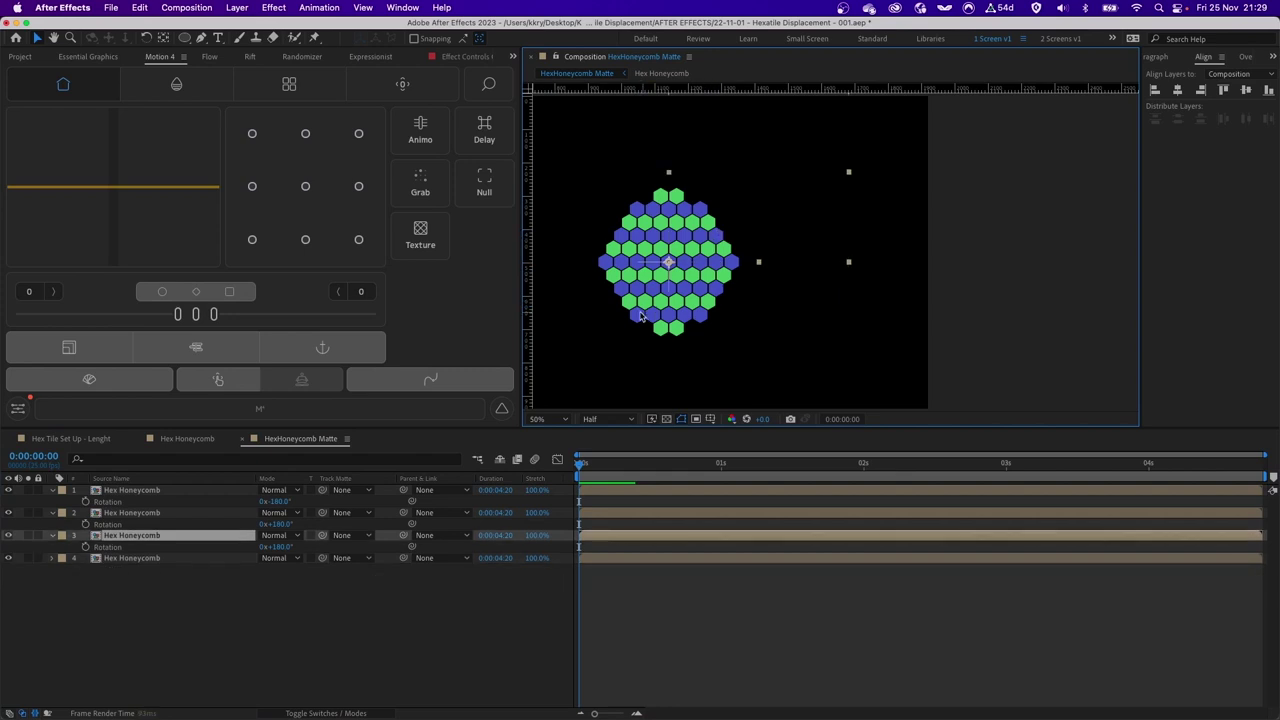
{"action": "left_click", "coordinate": [637, 317]}
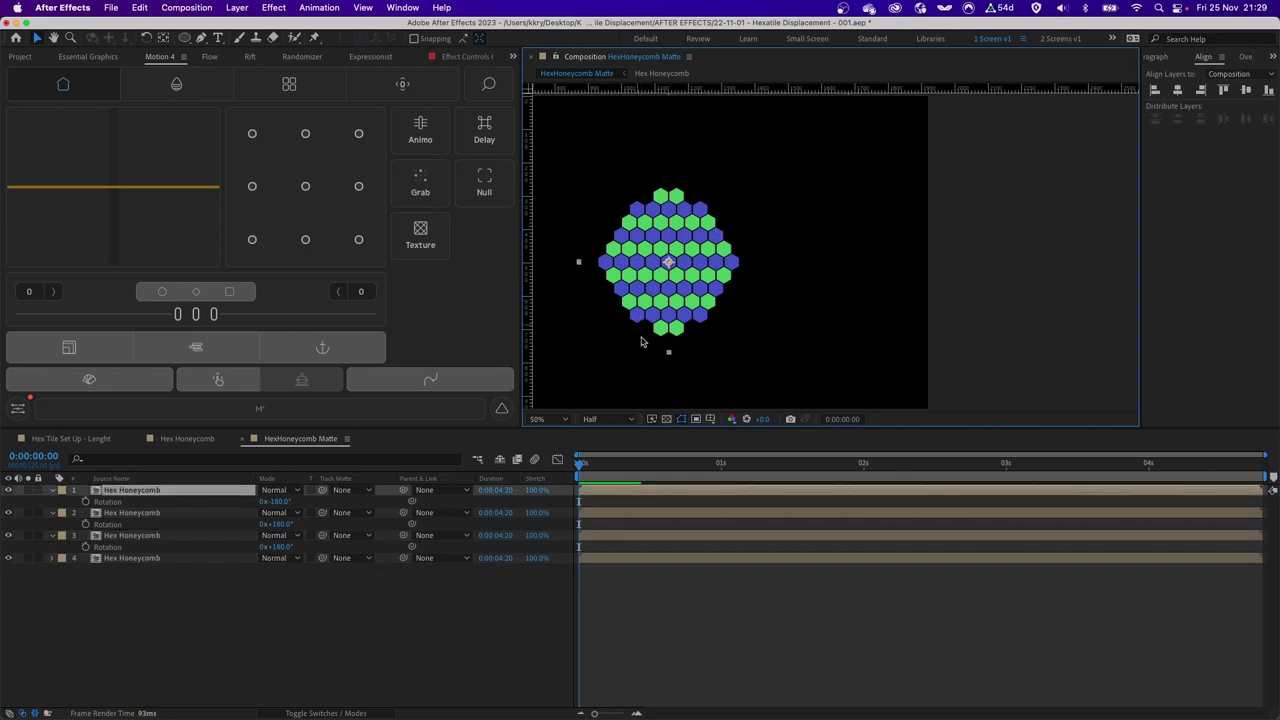
{"action": "left_click", "coordinate": [193, 535], "text": "shift"}
{"action": "key", "text": "s"}
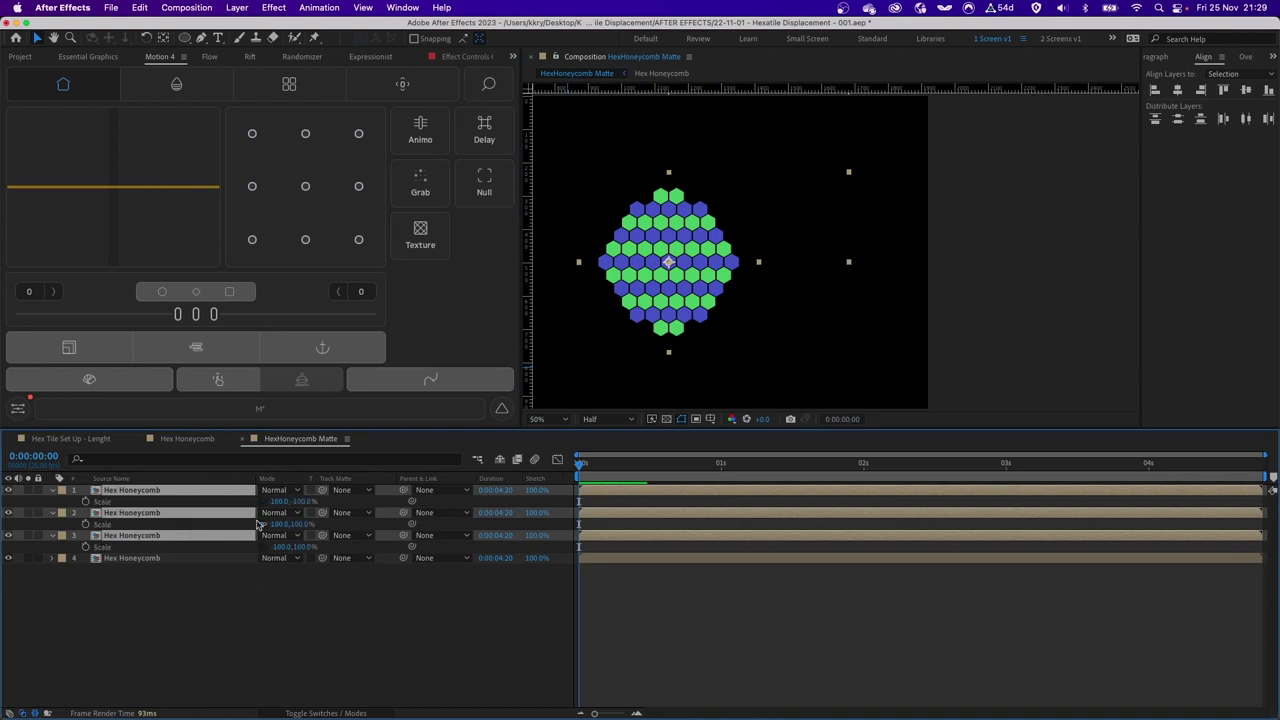
- Solo the topmost Hex Honeycomb copy, try varying its vertical scale, and set it back to -100%
{"action": "left_click", "coordinate": [262, 585]}
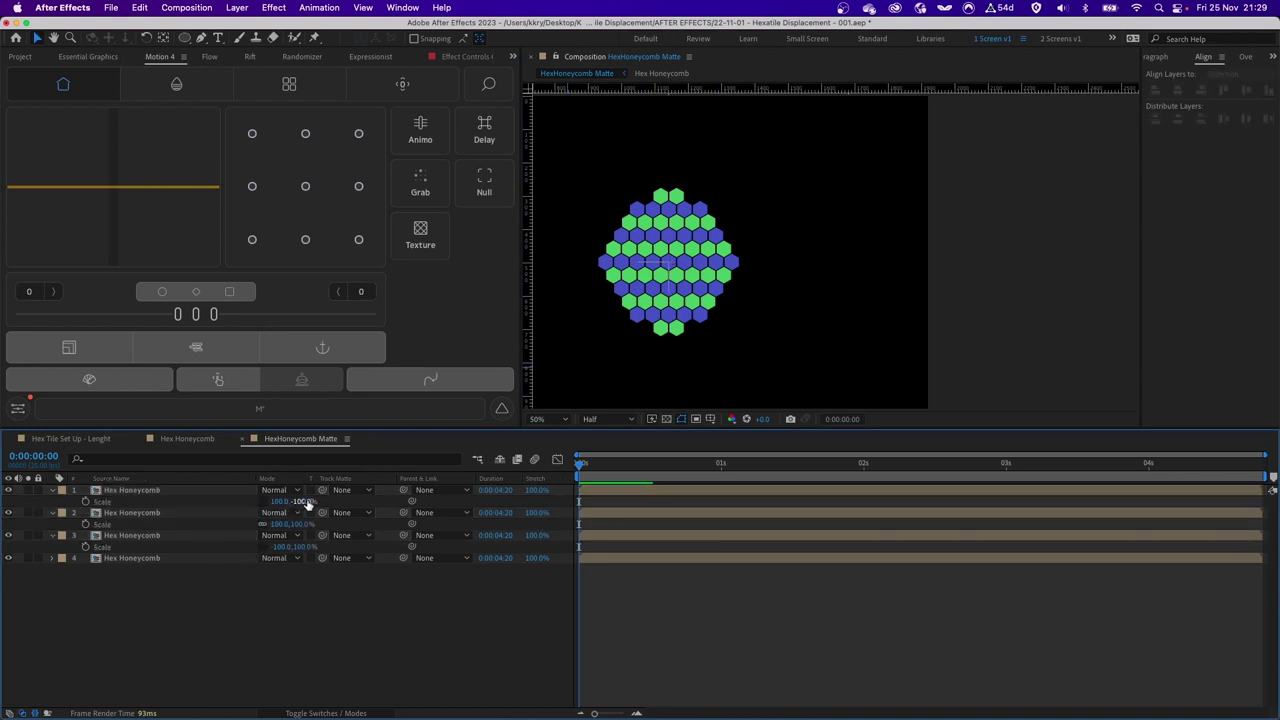
{"action": "left_click_drag", "start_coordinate": [303, 505], "coordinate": [457, 543]}
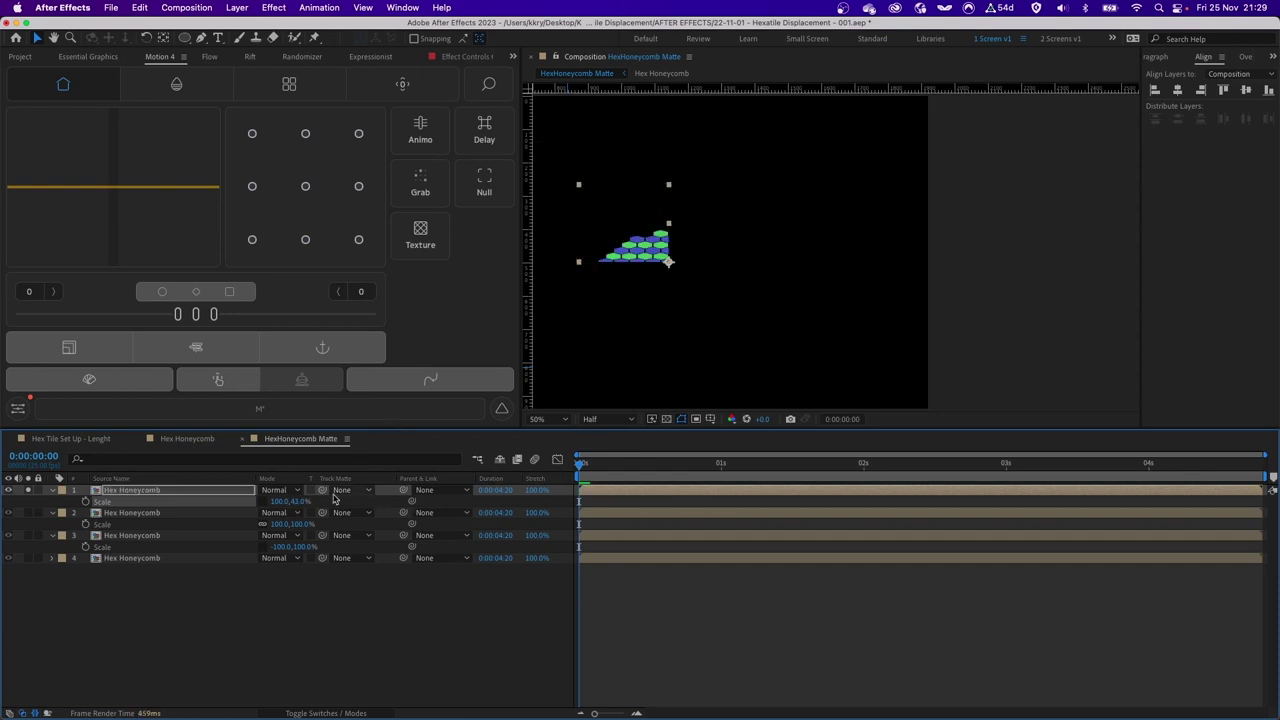
{"action": "left_click", "coordinate": [298, 501]}
{"action": "type", "text": "-100"}
{"action": "key", "text": "Return"}
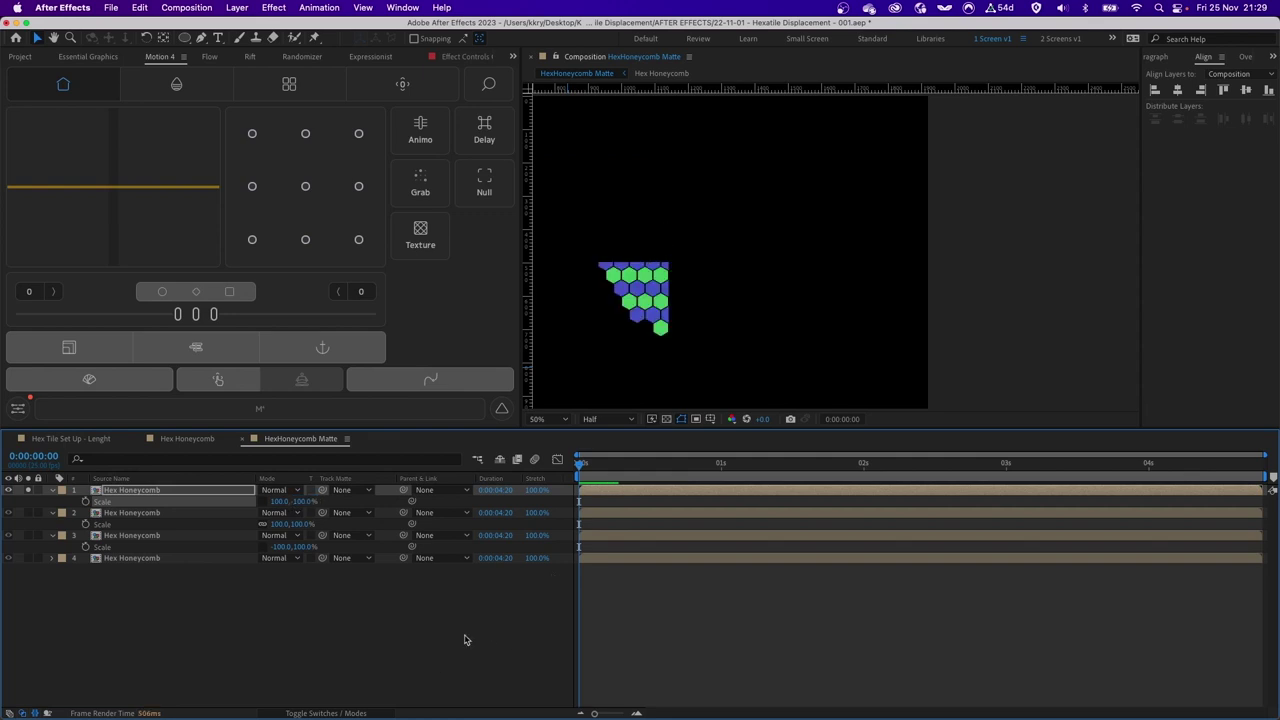
{"action": "left_click", "coordinate": [463, 634]}
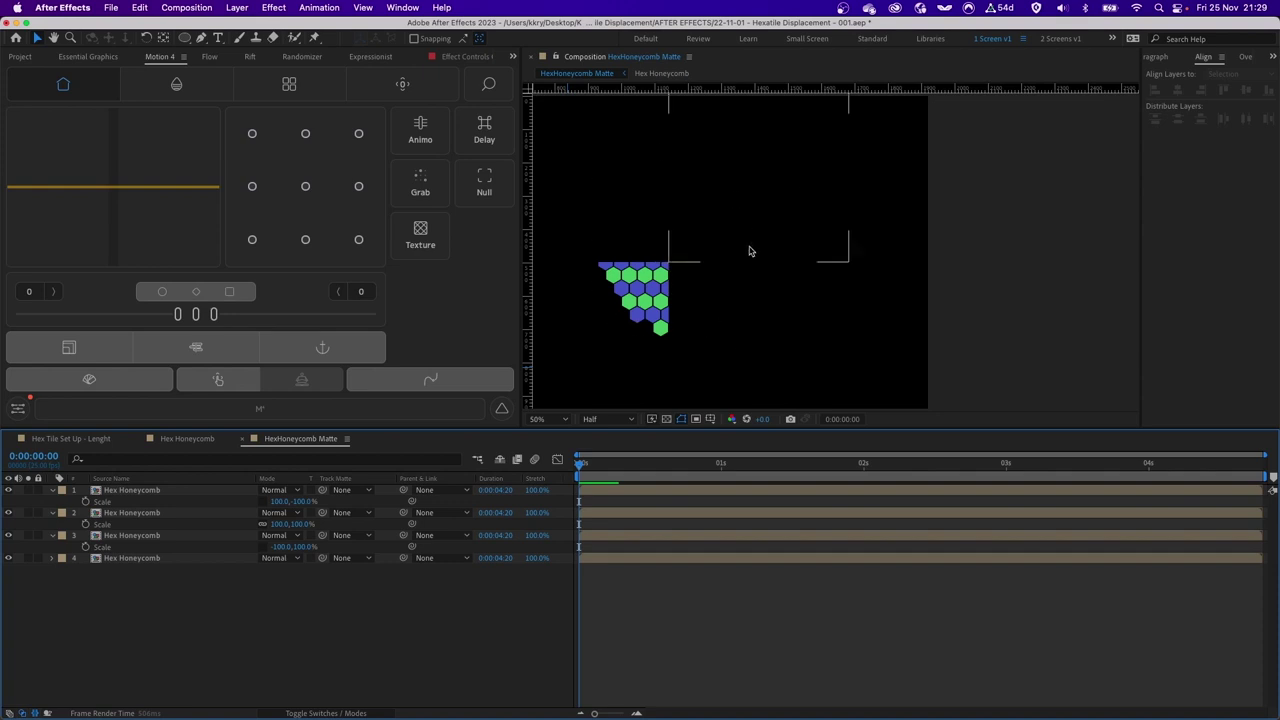
- Add Null 1 from the Solids folder beneath the four Hex Honeycomb layers and rename it CTRL
{"action": "key", "text": "comma"}
{"action": "left_click_drag", "start_coordinate": [801, 354], "coordinate": [746, 347]}
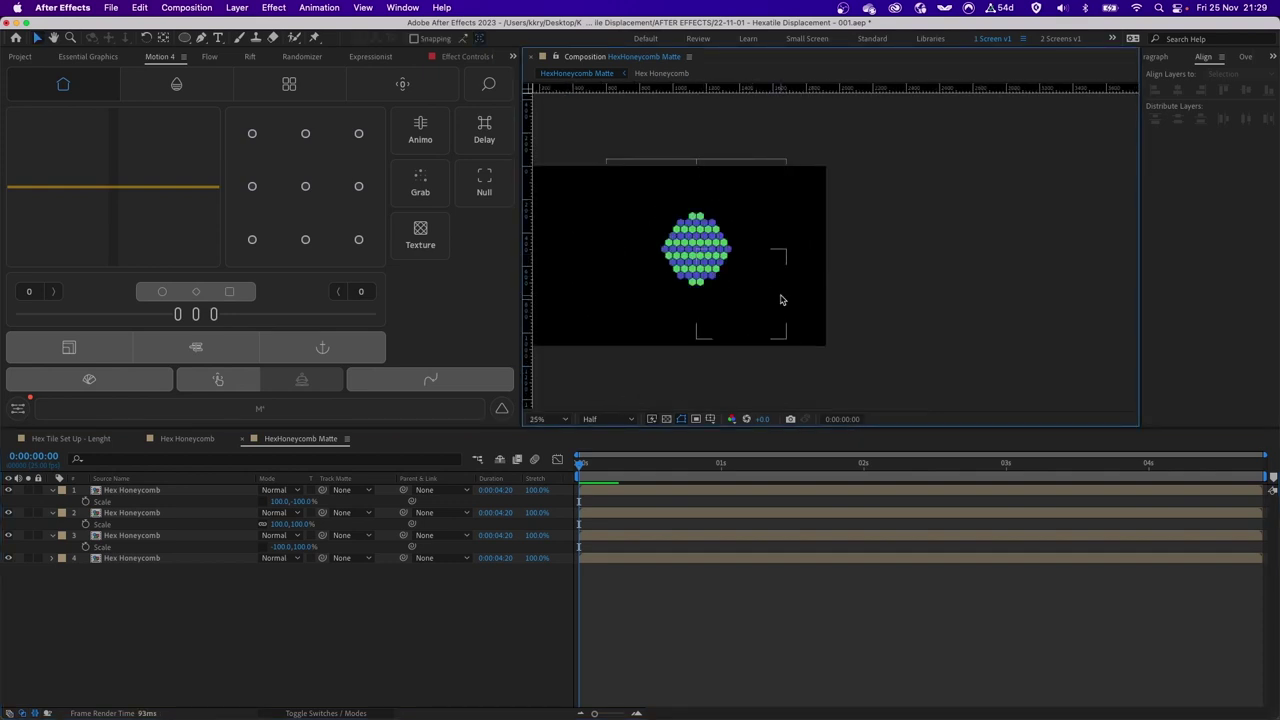
{"action": "key", "text": "u"}
{"action": "left_click_drag", "start_coordinate": [601, 250], "coordinate": [760, 243]}
{"action": "left_click", "coordinate": [21, 57]}
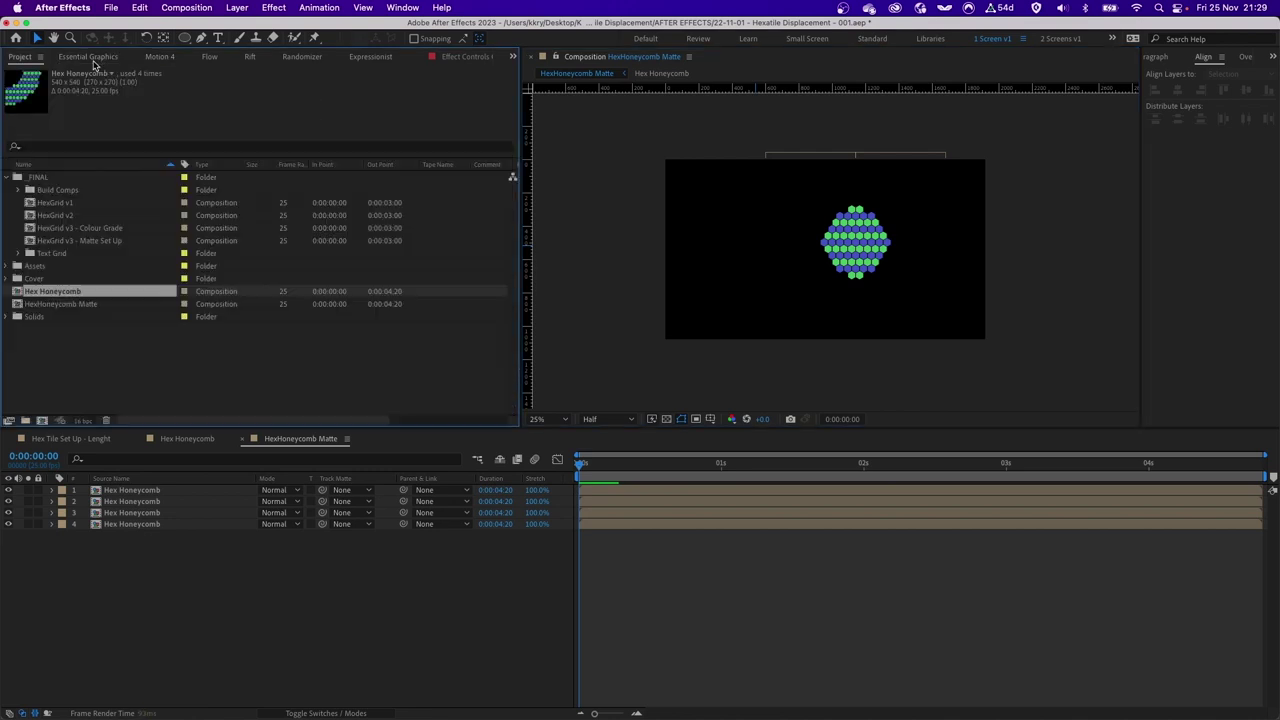
{"action": "left_click", "coordinate": [200, 427]}
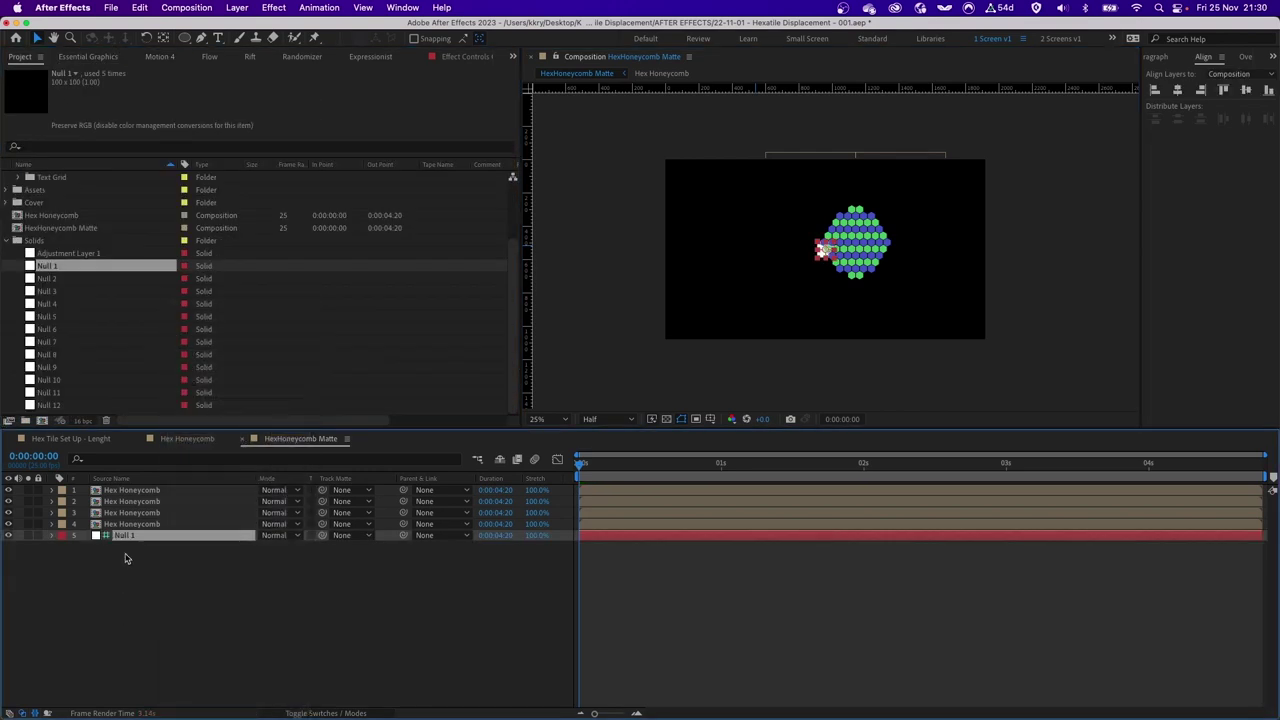
{"action": "left_click", "coordinate": [125, 555]}
{"action": "left_click", "coordinate": [126, 537]}
{"action": "key", "text": "Return"}
{"action": "type", "text": "CTRL"}
{"action": "key", "text": "Return"}
- Solo CTRL with the fourth Hex Honeycomb layer and align CTRL's anchor point to the quadrants' shared corner
{"action": "key", "text": "period"}
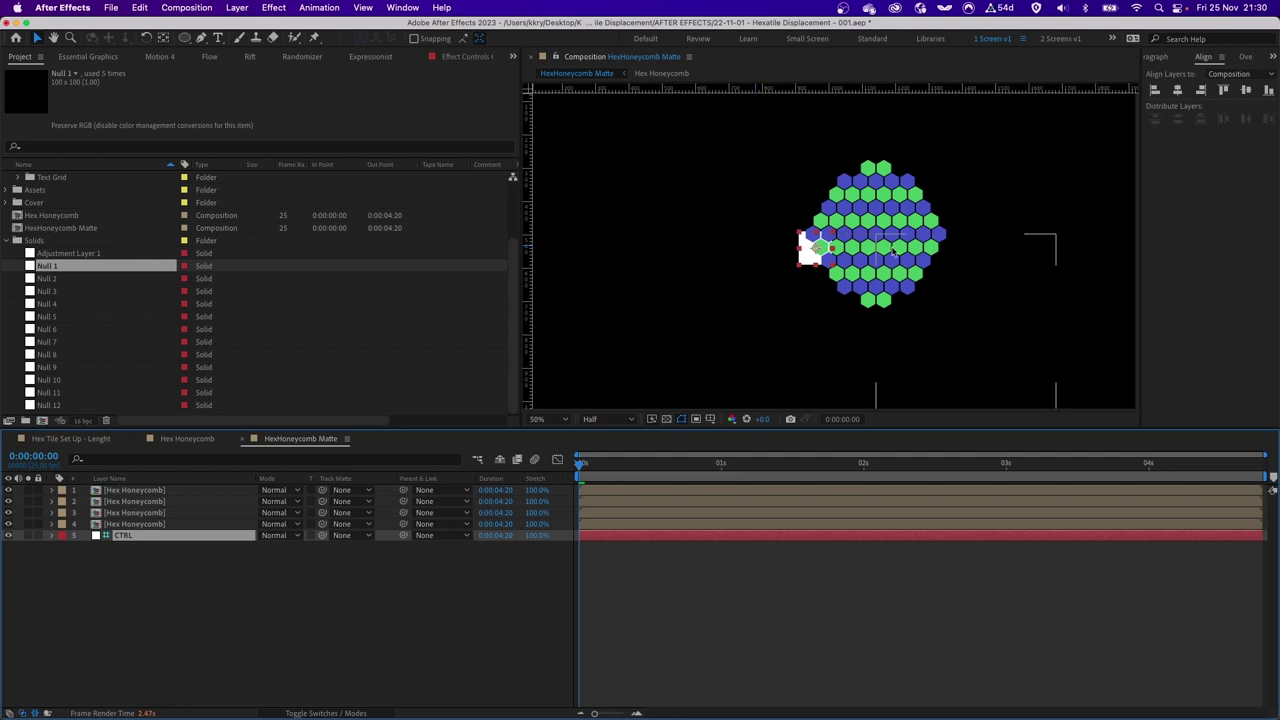
{"action": "left_click_drag", "start_coordinate": [804, 251], "coordinate": [880, 239]}
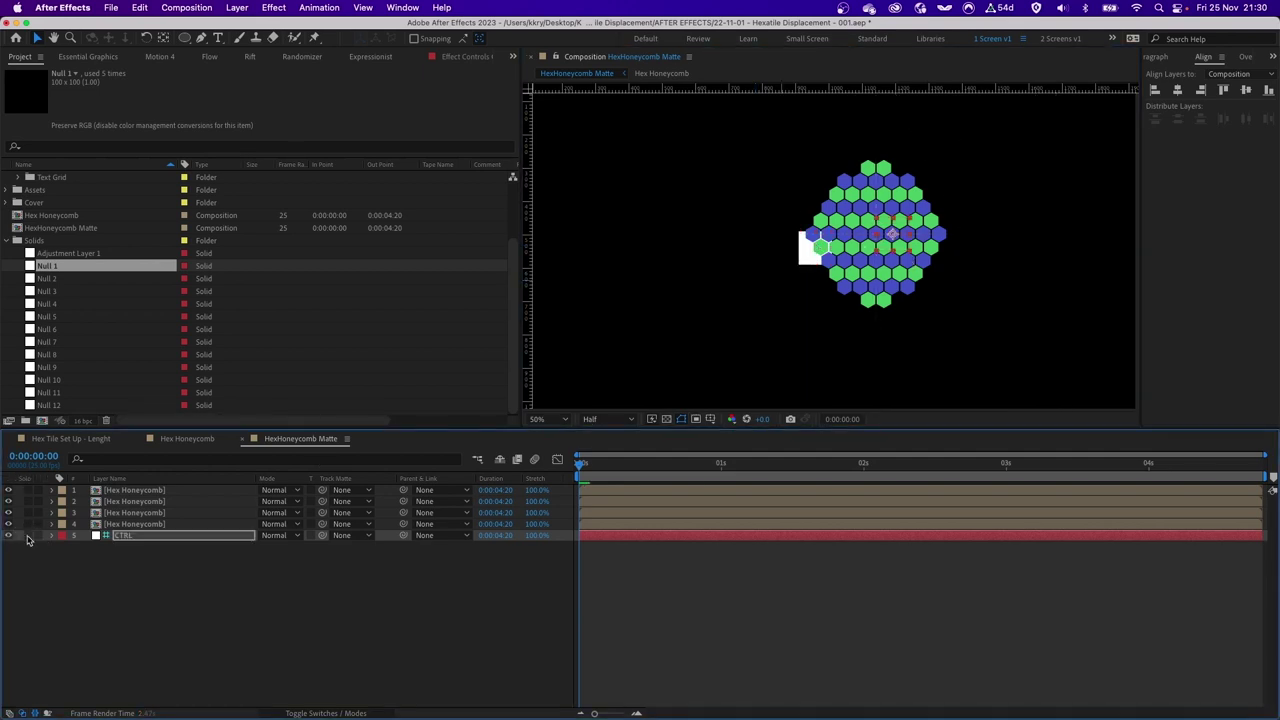
{"action": "left_click", "coordinate": [28, 524]}
{"action": "left_click", "coordinate": [28, 535]}
{"action": "left_click", "coordinate": [772, 376]}
{"action": "left_click", "coordinate": [914, 283]}
{"action": "left_click_drag", "start_coordinate": [738, 258], "coordinate": [672, 261]}
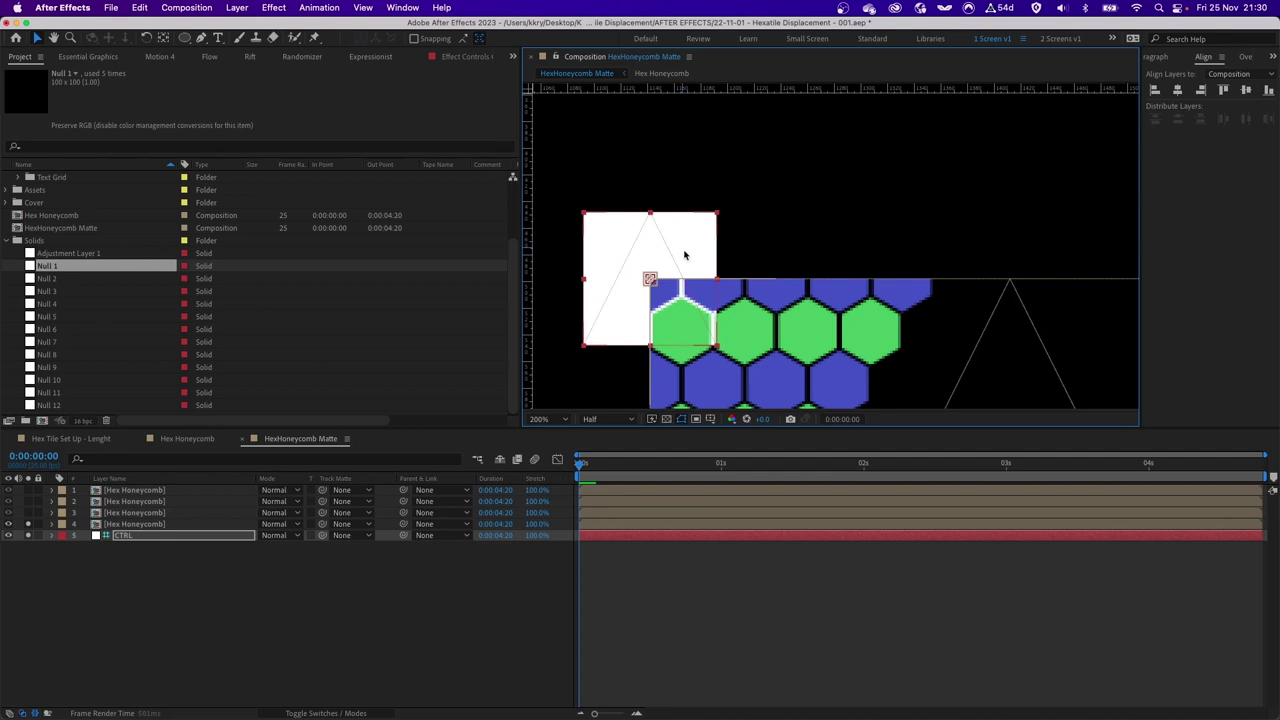
{"action": "left_click", "coordinate": [673, 190]}
{"action": "left_click", "coordinate": [667, 244]}
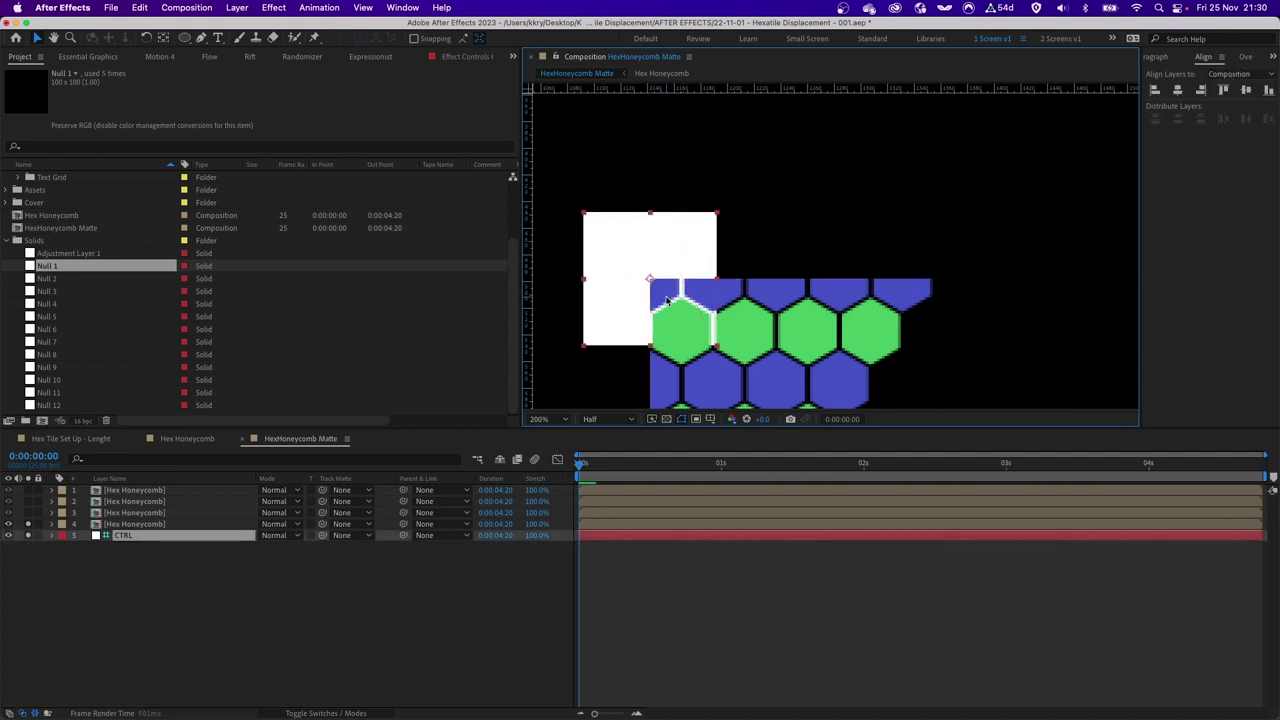
{"action": "left_click", "coordinate": [786, 292]}
{"action": "left_click", "coordinate": [664, 252]}
{"action": "left_click", "coordinate": [759, 329]}
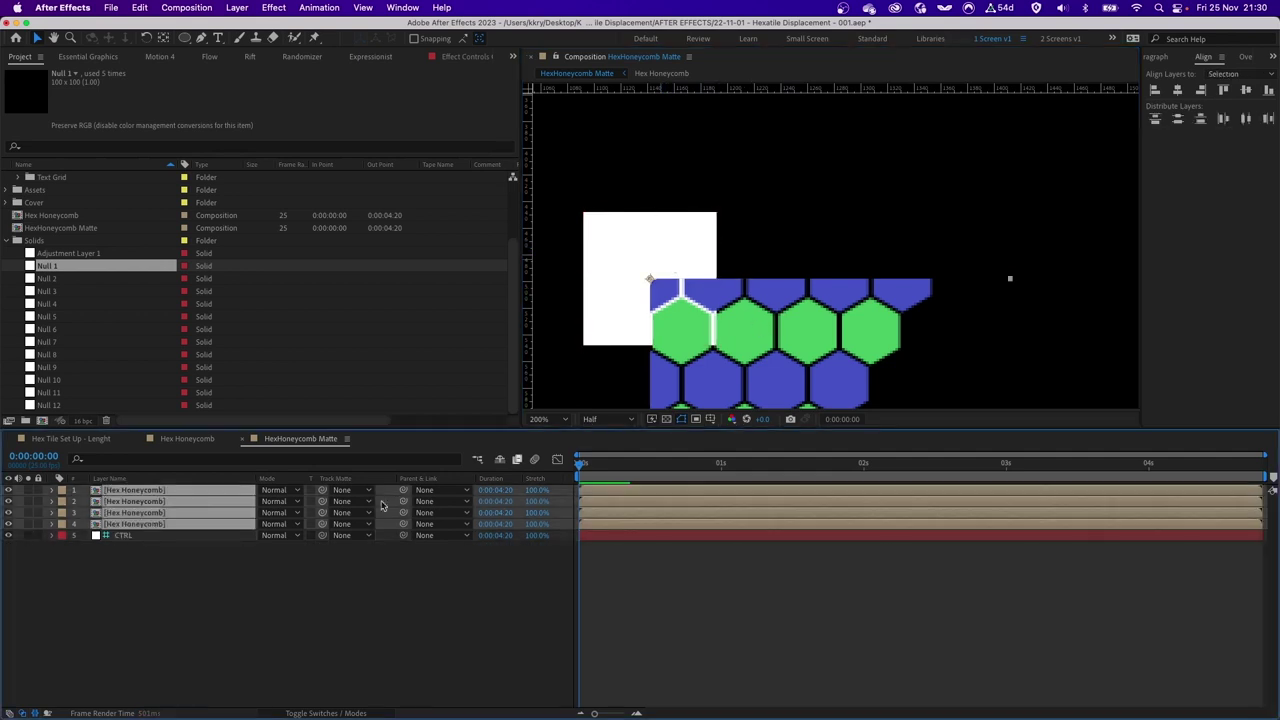
- Parent all four Hex Honeycomb layers to CTRL and centre CTRL horizontally and vertically in the composition
{"action": "left_click", "coordinate": [198, 490], "text": "shift"}
{"action": "left_click_drag", "start_coordinate": [198, 484], "coordinate": [129, 540]}
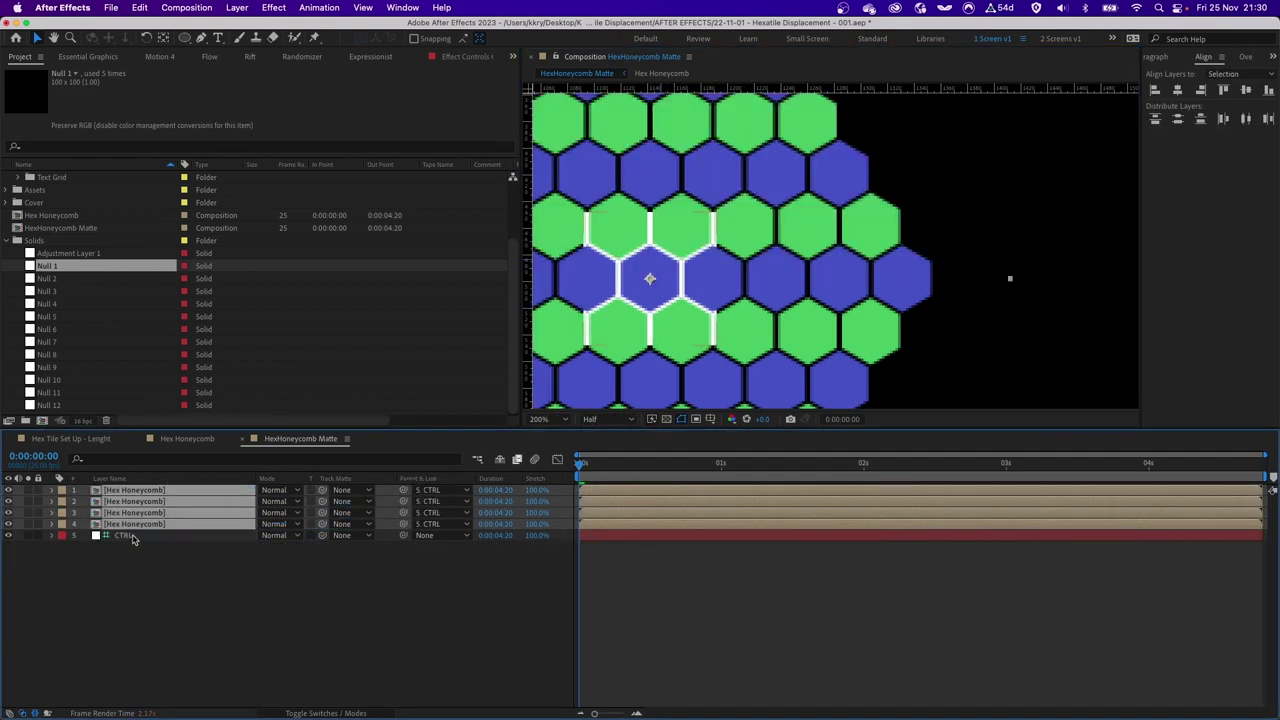
{"action": "left_click", "coordinate": [134, 538]}
{"action": "scroll", "coordinate": [757, 208], "scroll_direction": "down", "scroll_amount": 2}
{"action": "scroll", "coordinate": [757, 208], "scroll_direction": "down", "scroll_amount": 1}
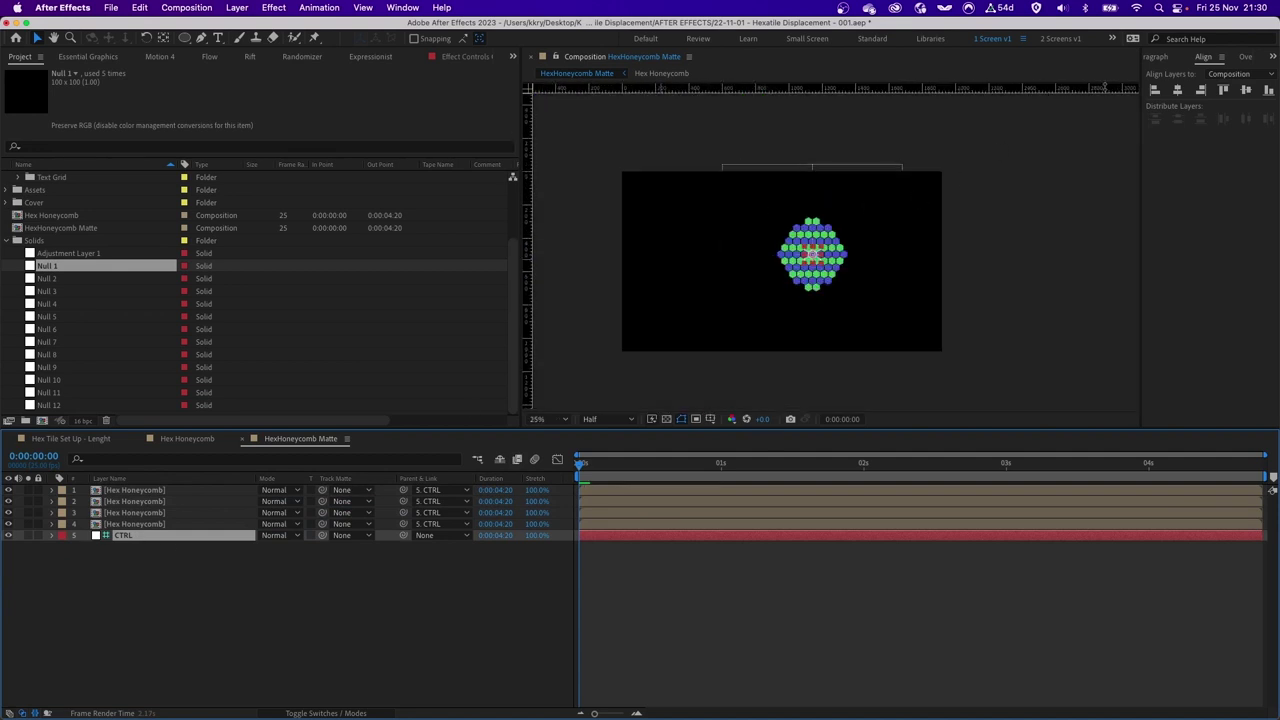
{"action": "left_click", "coordinate": [1178, 90]}
{"action": "left_click", "coordinate": [1246, 90]}
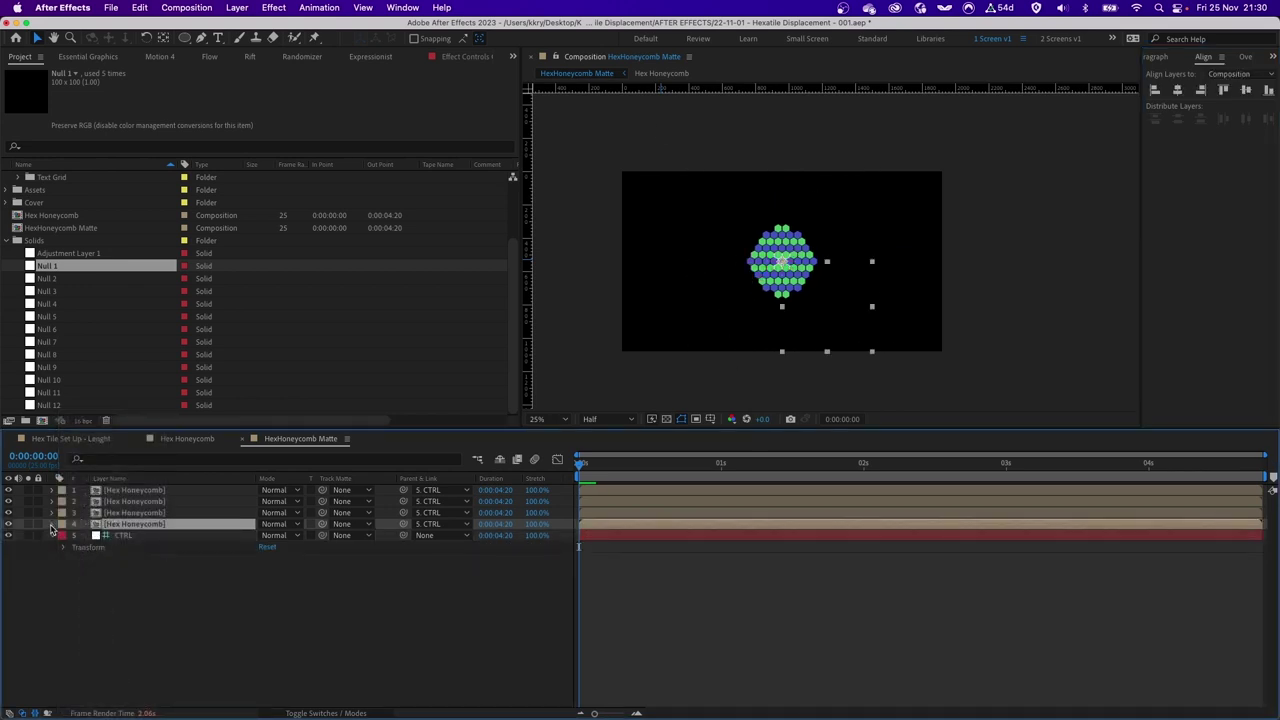
- Expand the Hex Honeycomb layers and reveal the Essential Properties of the topmost copy
{"action": "left_click", "coordinate": [52, 525]}
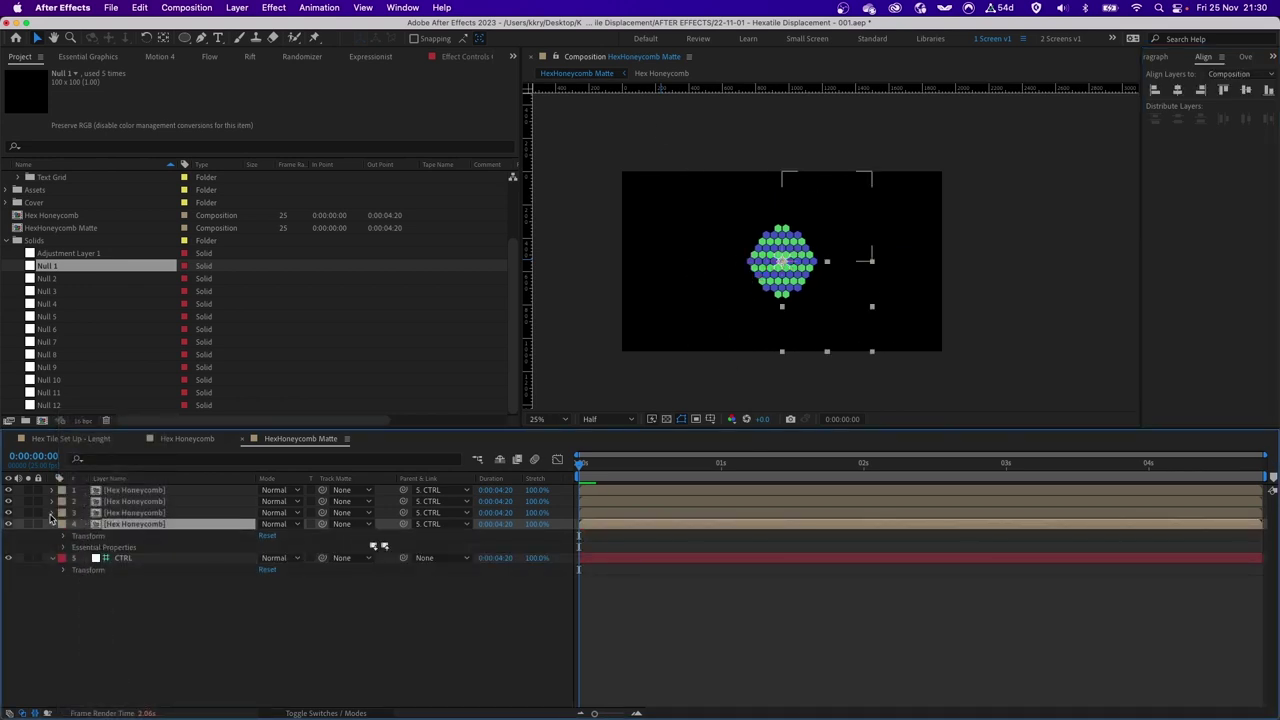
{"action": "left_click", "coordinate": [52, 513]}
{"action": "left_click", "coordinate": [52, 502]}
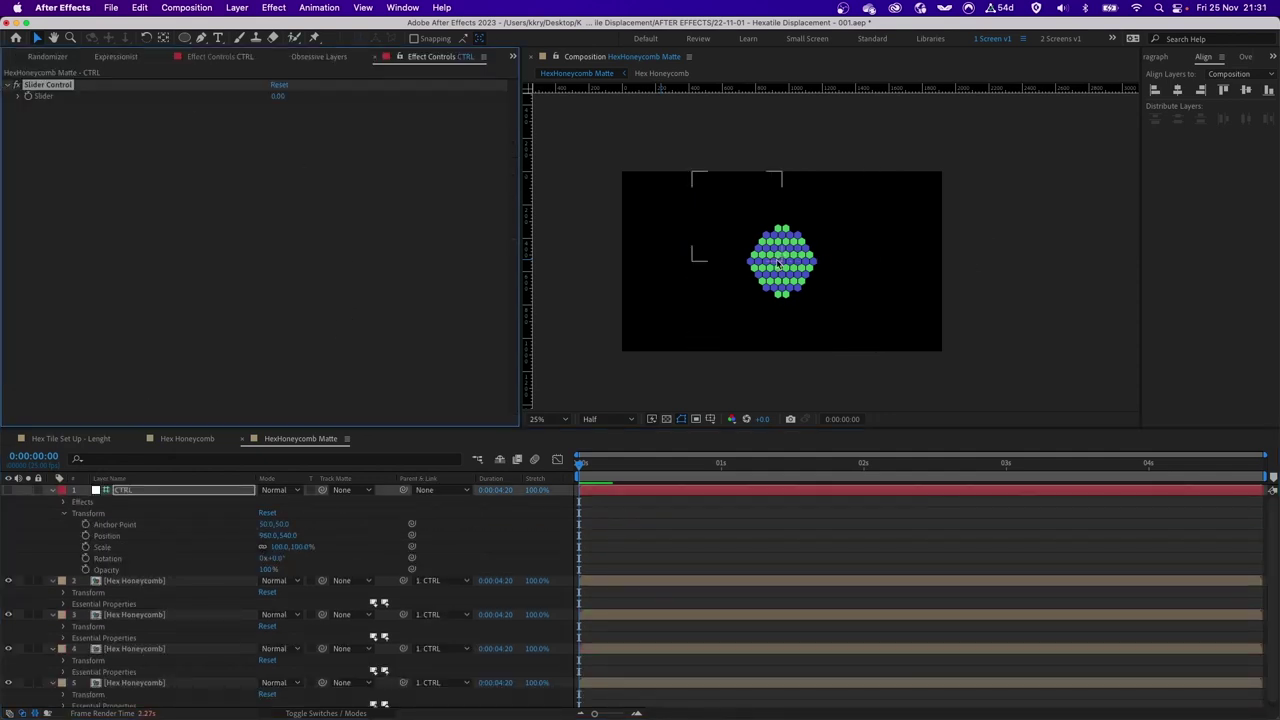
{"action": "left_click", "coordinate": [63, 605]}
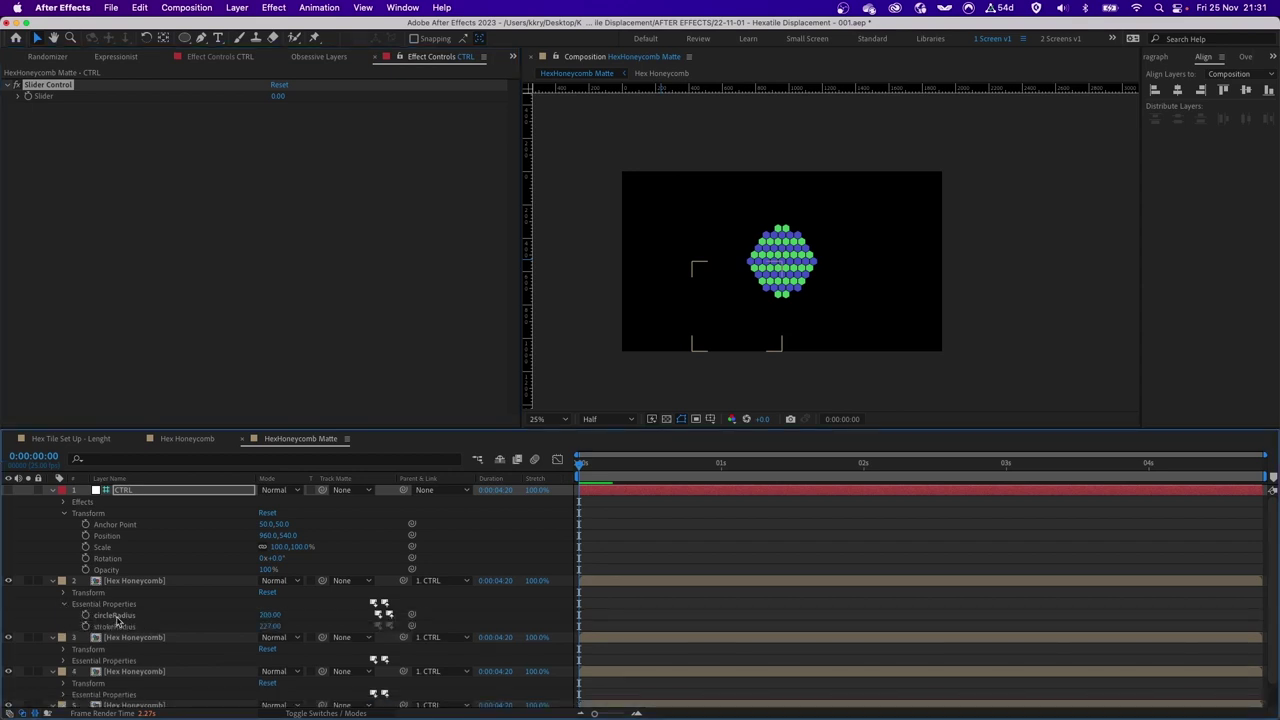
- Duplicate CTRL's Slider Control and rename the two sliders circleRadius and strokeRadius
{"action": "left_click", "coordinate": [127, 492]}
{"action": "left_click", "coordinate": [62, 86]}
{"action": "key", "text": "super+d"}
{"action": "key", "text": "Up"}
{"action": "key", "text": "Return"}
{"action": "type", "text": "cir"}
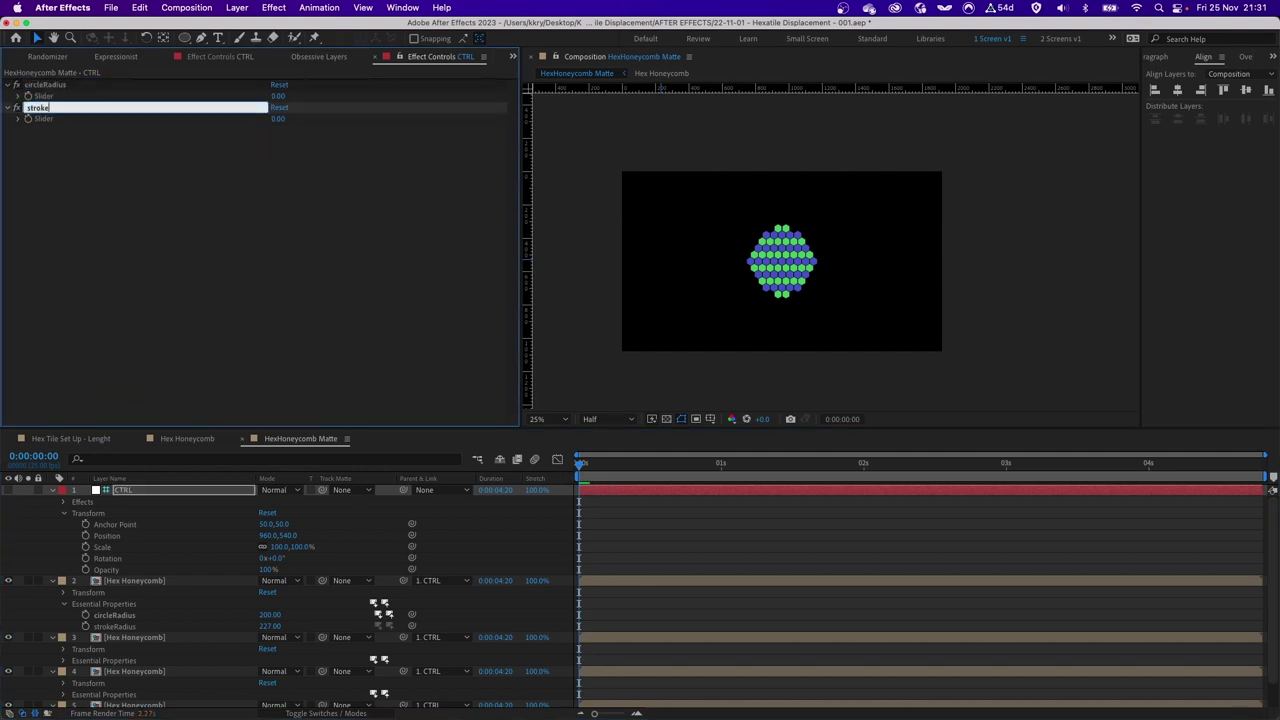
- Open HexHoneycomb Matte in Essential Graphics and try to add the topmost Hex Honeycomb layer's circleRadius property to it
{"action": "right_click", "coordinate": [26, 530]}
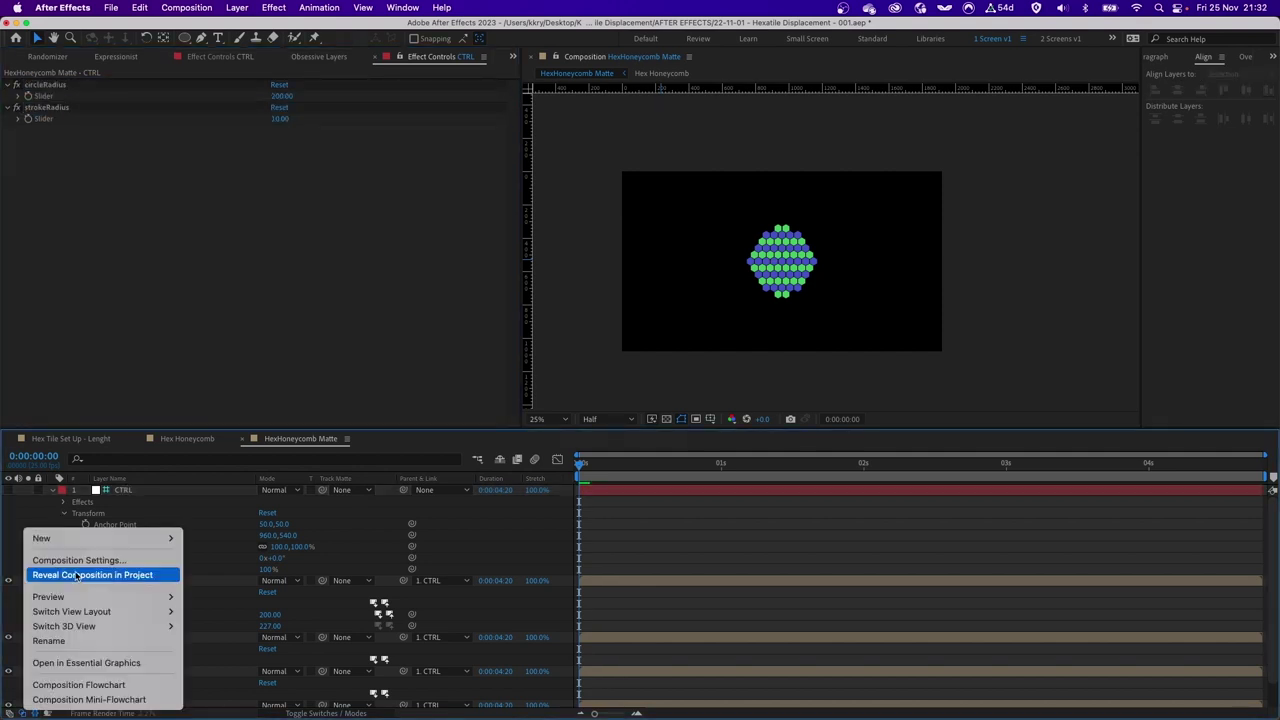
{"action": "left_click", "coordinate": [81, 664]}
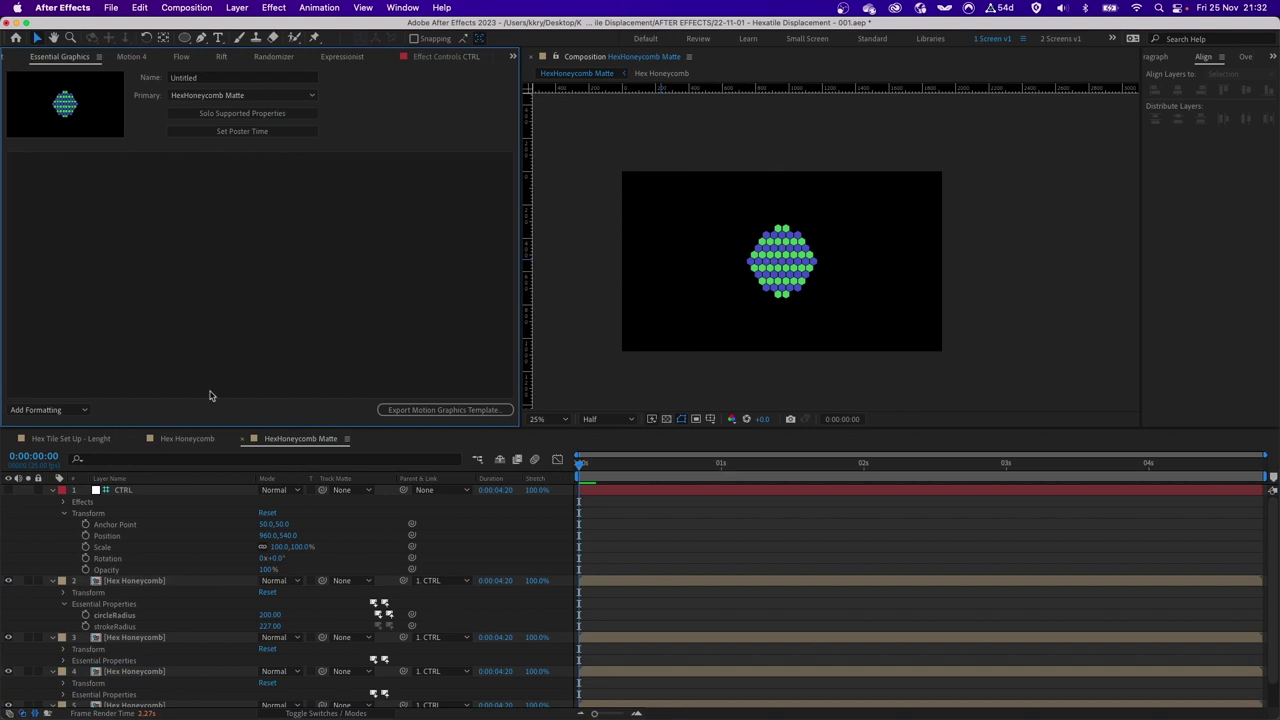
{"action": "left_click_drag", "start_coordinate": [129, 620], "coordinate": [110, 206]}
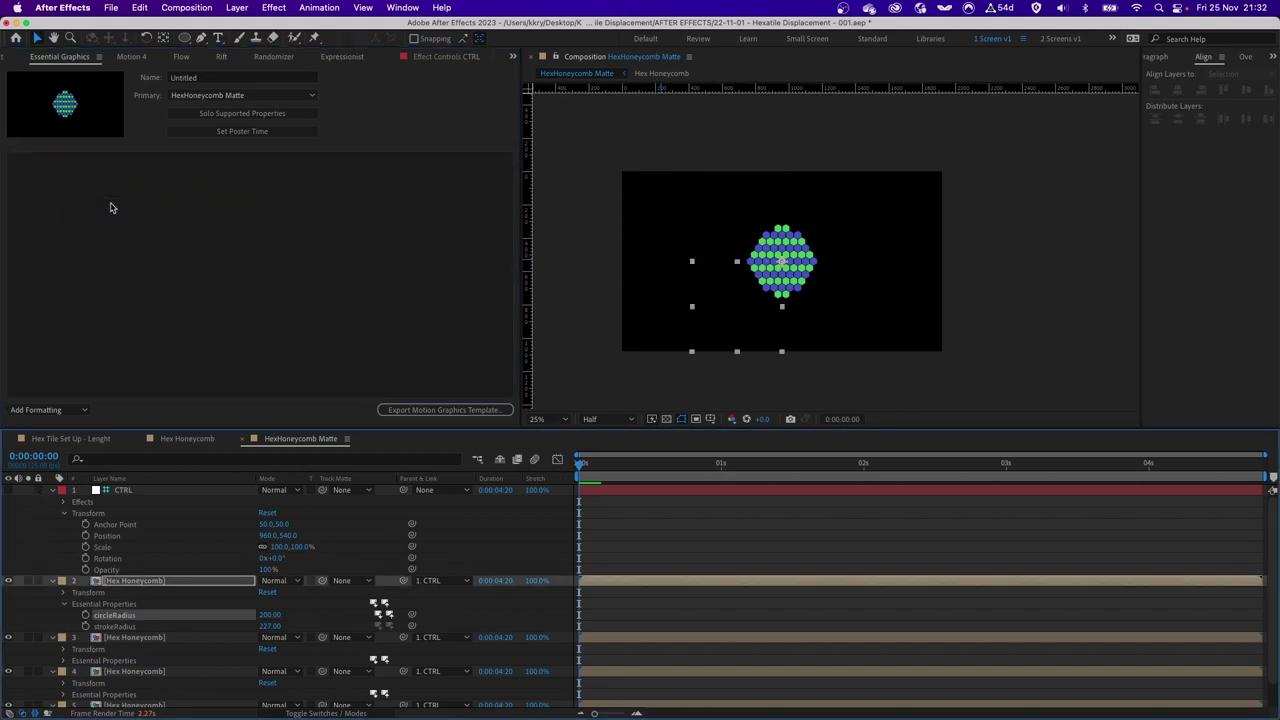
{"action": "left_click_drag", "start_coordinate": [675, 343], "coordinate": [591, 311]}
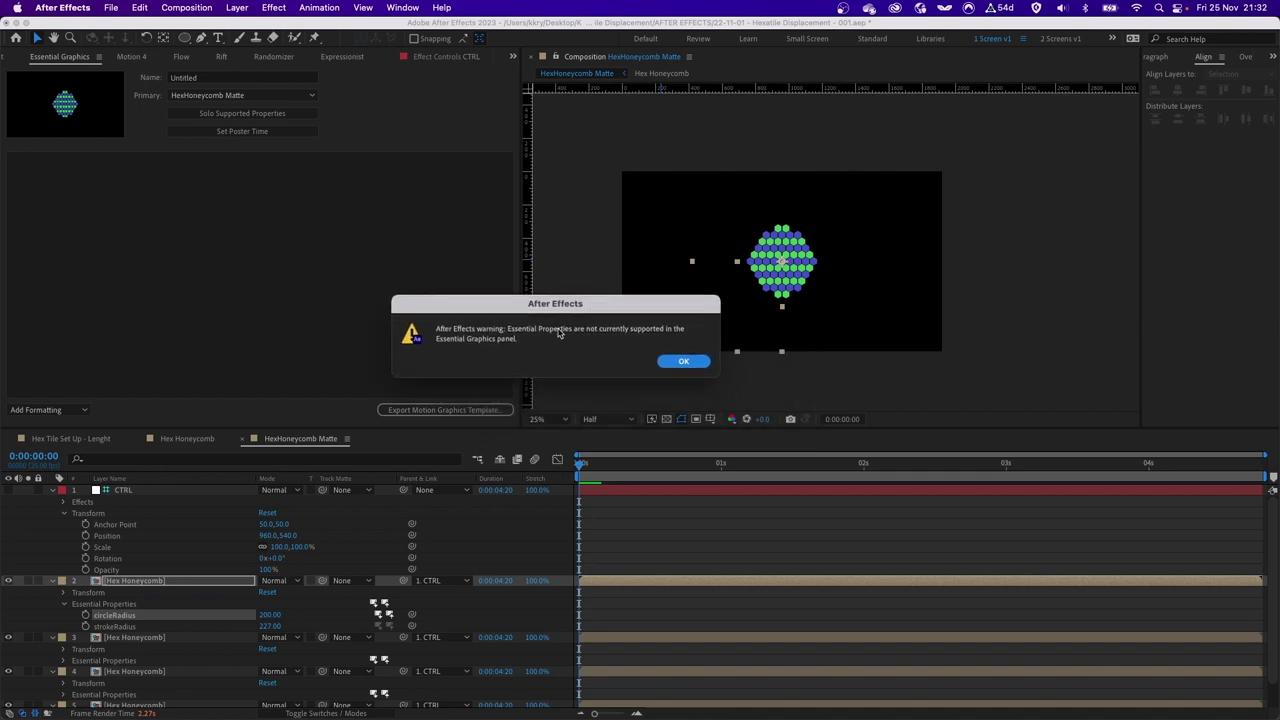
{"action": "left_click", "coordinate": [680, 362]}
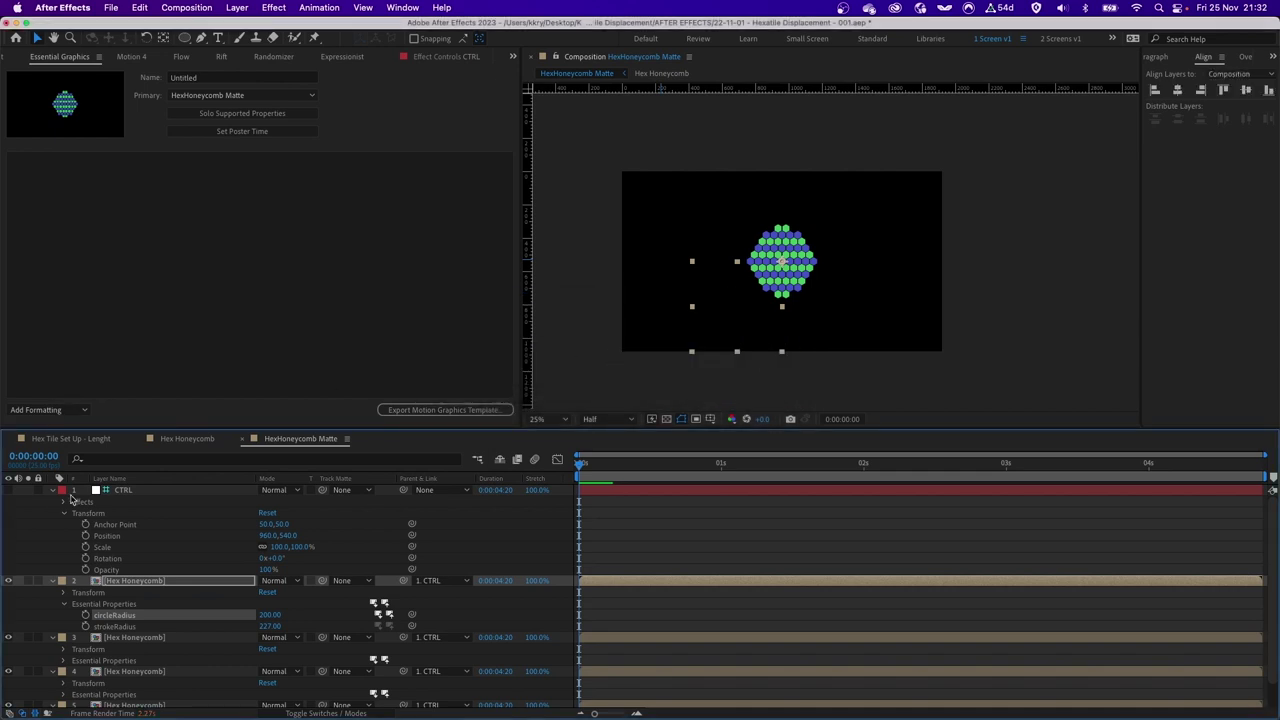
- Add the circleRadius and strokeRadius sliders of the CTRL layer to HexHoneycomb Matte's Essential Graphics controls
{"action": "left_click", "coordinate": [62, 515]}
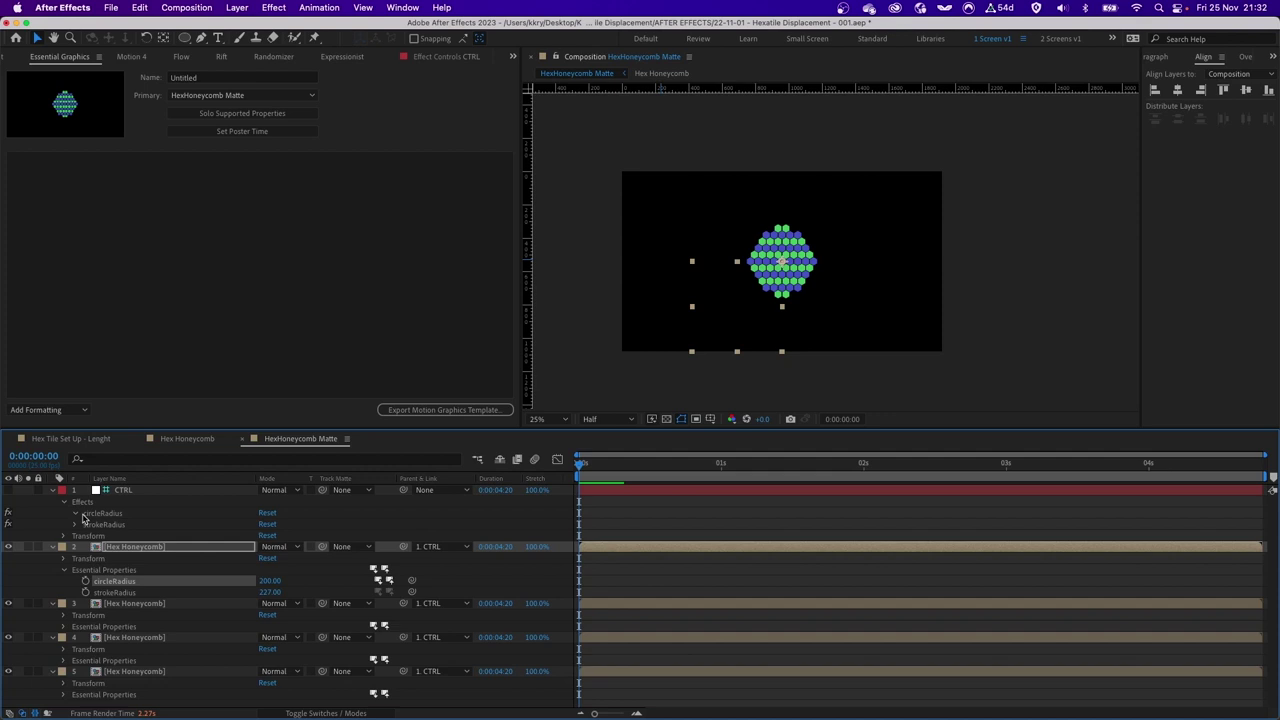
{"action": "left_click", "coordinate": [76, 513]}
{"action": "left_click", "coordinate": [76, 547]}
{"action": "left_click_drag", "start_coordinate": [114, 524], "coordinate": [130, 250]}
{"action": "left_click_drag", "start_coordinate": [114, 558], "coordinate": [108, 255]}
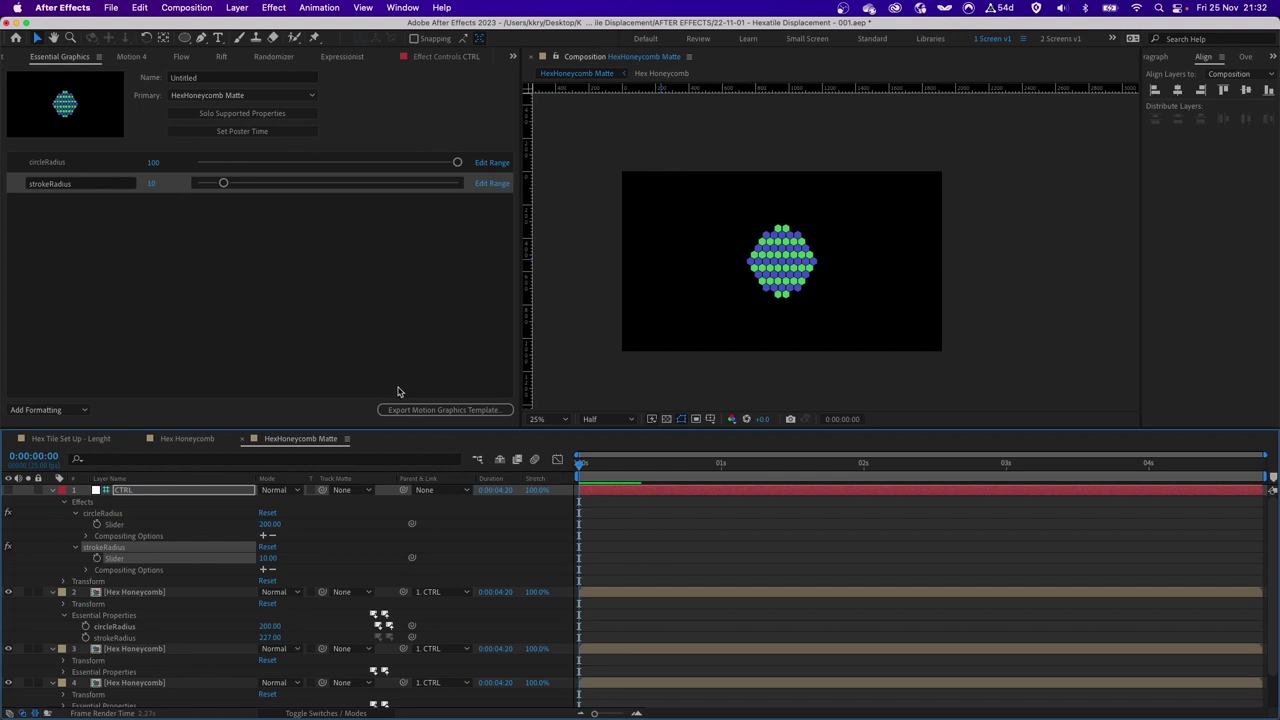
- Link the circleRadius and strokeRadius essential properties of all four Hex Honeycomb layers to CTRL's matching sliders
{"action": "left_click", "coordinate": [192, 637]}
{"action": "left_click_drag", "start_coordinate": [411, 637], "coordinate": [113, 560]}
{"action": "left_click", "coordinate": [53, 592]}
{"action": "left_click", "coordinate": [64, 627]}
{"action": "left_click", "coordinate": [53, 603]}
{"action": "left_click", "coordinate": [64, 627]}
{"action": "left_click_drag", "start_coordinate": [411, 649], "coordinate": [129, 559]}
{"action": "left_click", "coordinate": [64, 627]}
{"action": "left_click", "coordinate": [64, 638]}
{"action": "left_click", "coordinate": [53, 615]}
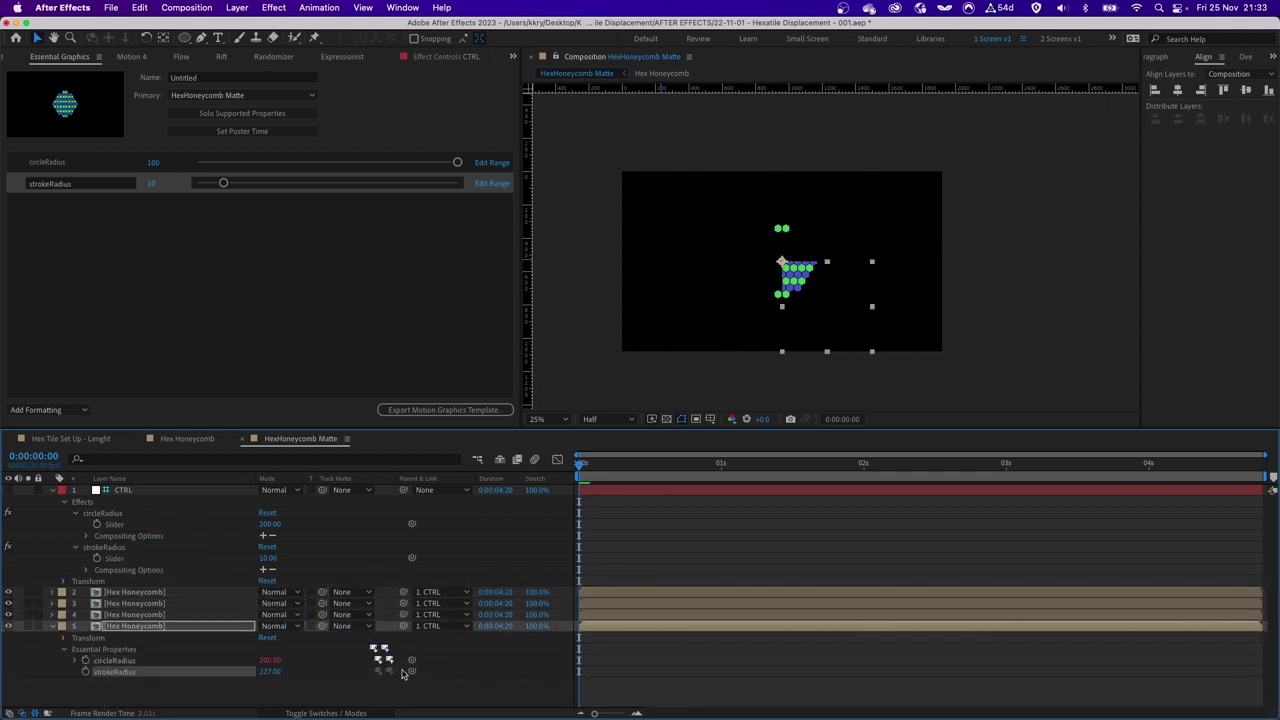
{"action": "left_click_drag", "start_coordinate": [411, 672], "coordinate": [115, 559]}
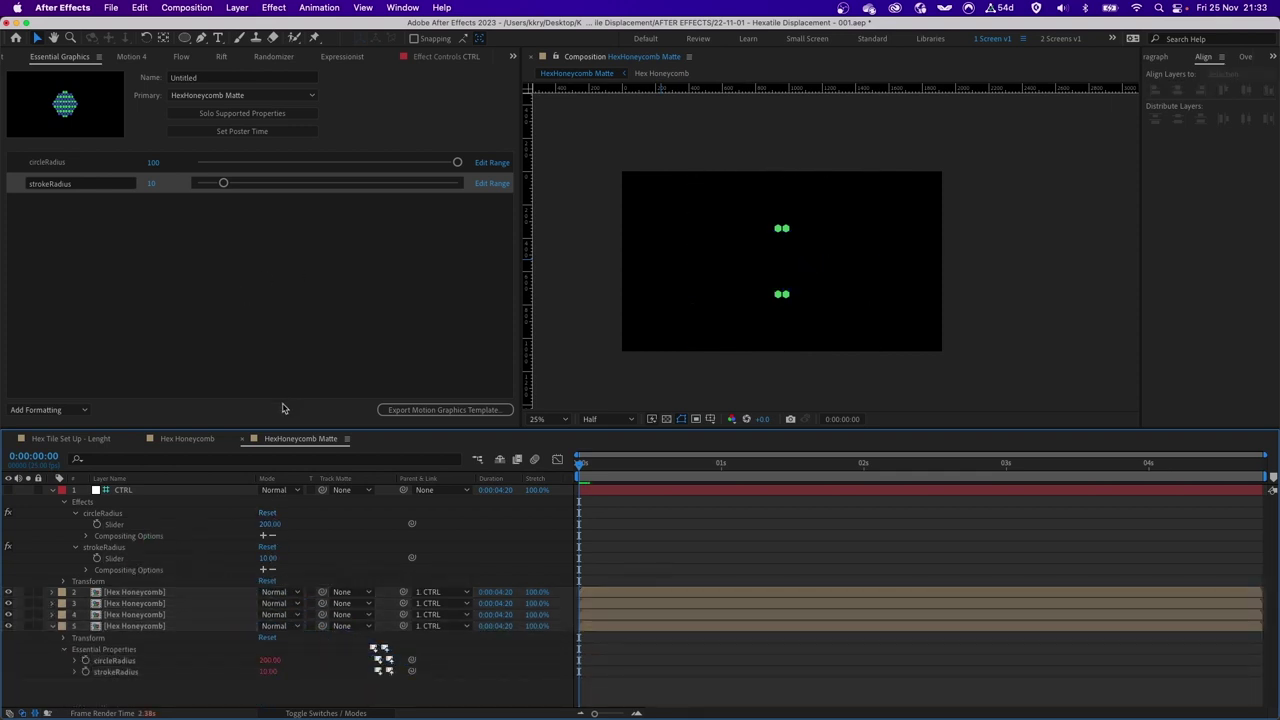
{"action": "left_click", "coordinate": [712, 271]}
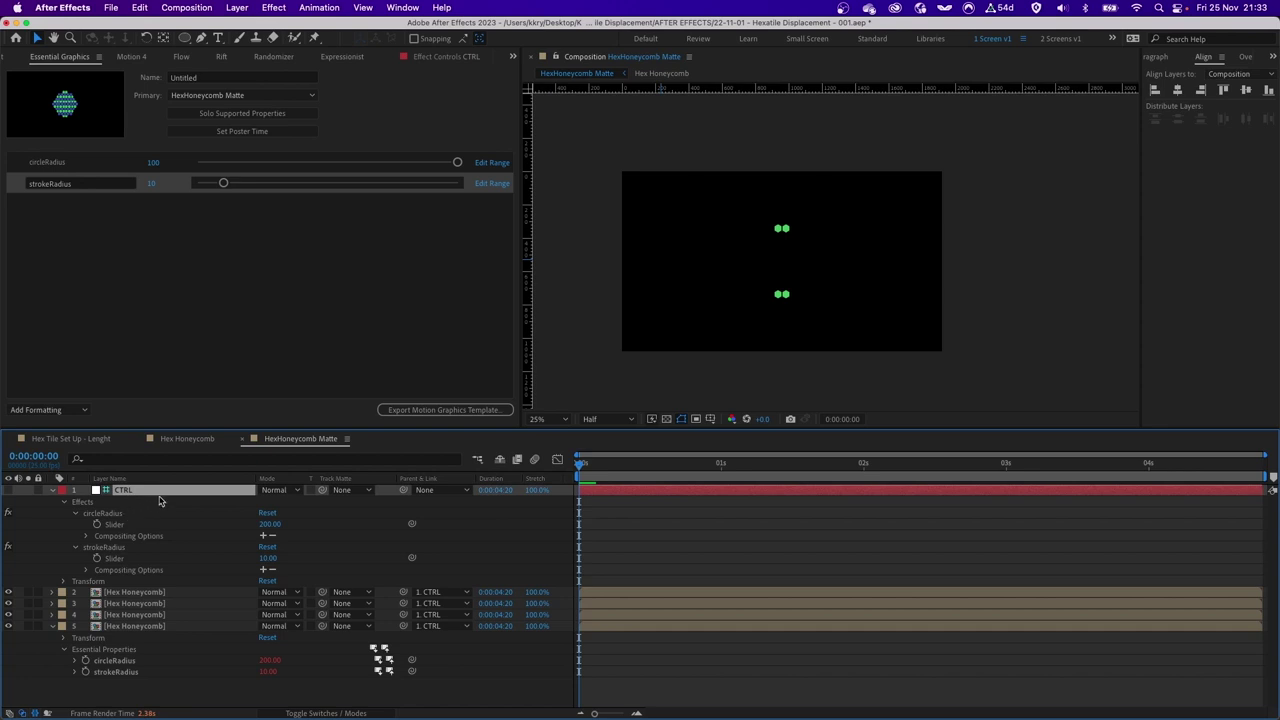
{"action": "left_click", "coordinate": [230, 242]}
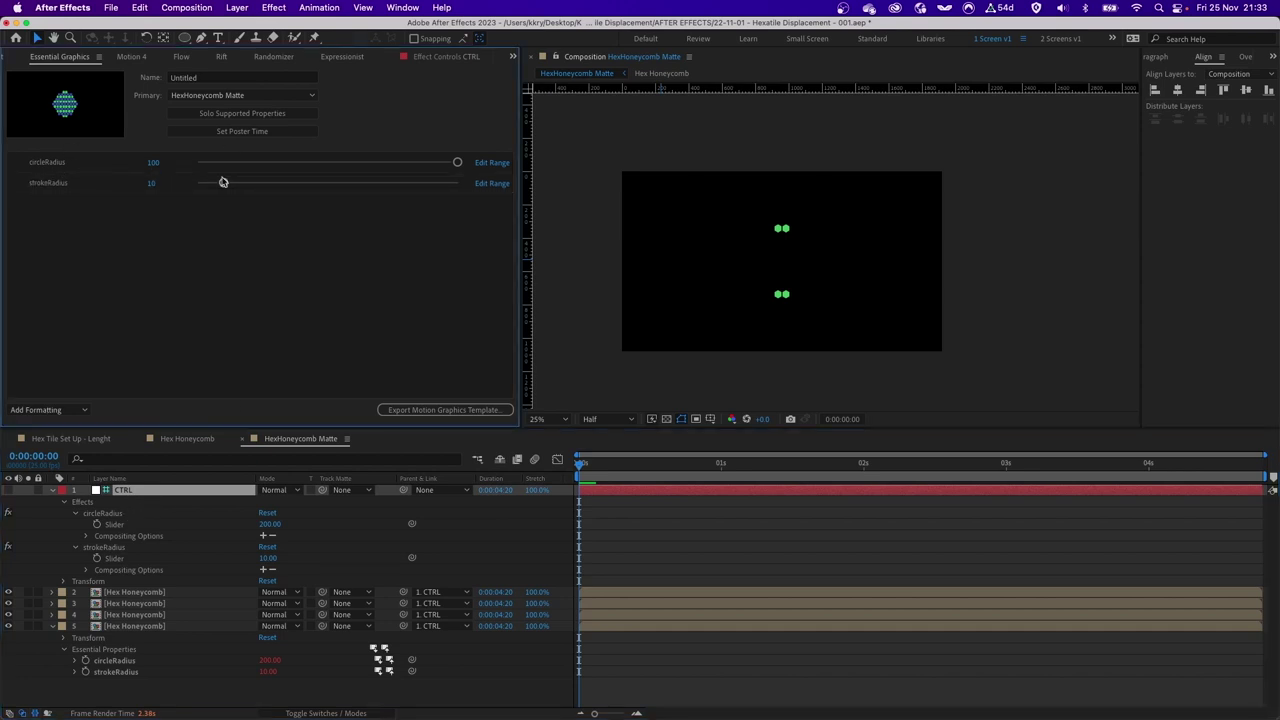
{"action": "key", "text": "period"}
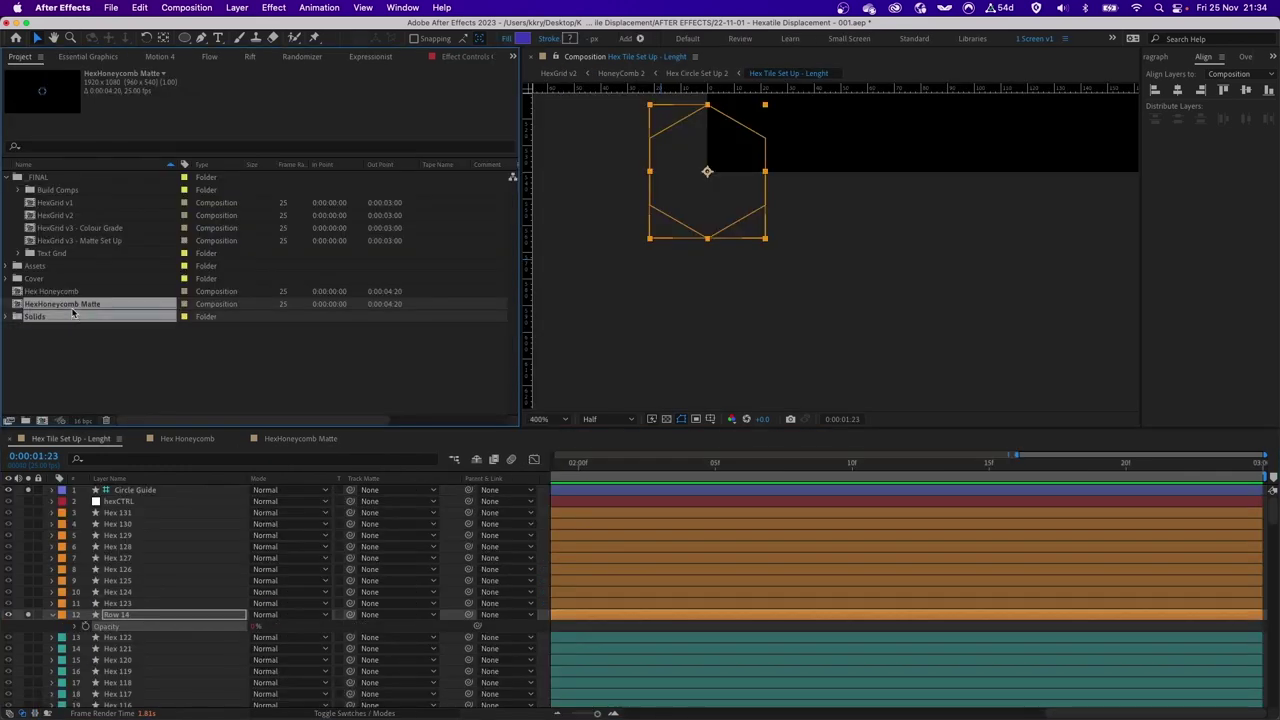
- Create a new composition from HexHoneycomb Matte and select the lowest matte copy in it
{"action": "left_click_drag", "start_coordinate": [43, 421], "coordinate": [43, 421]}
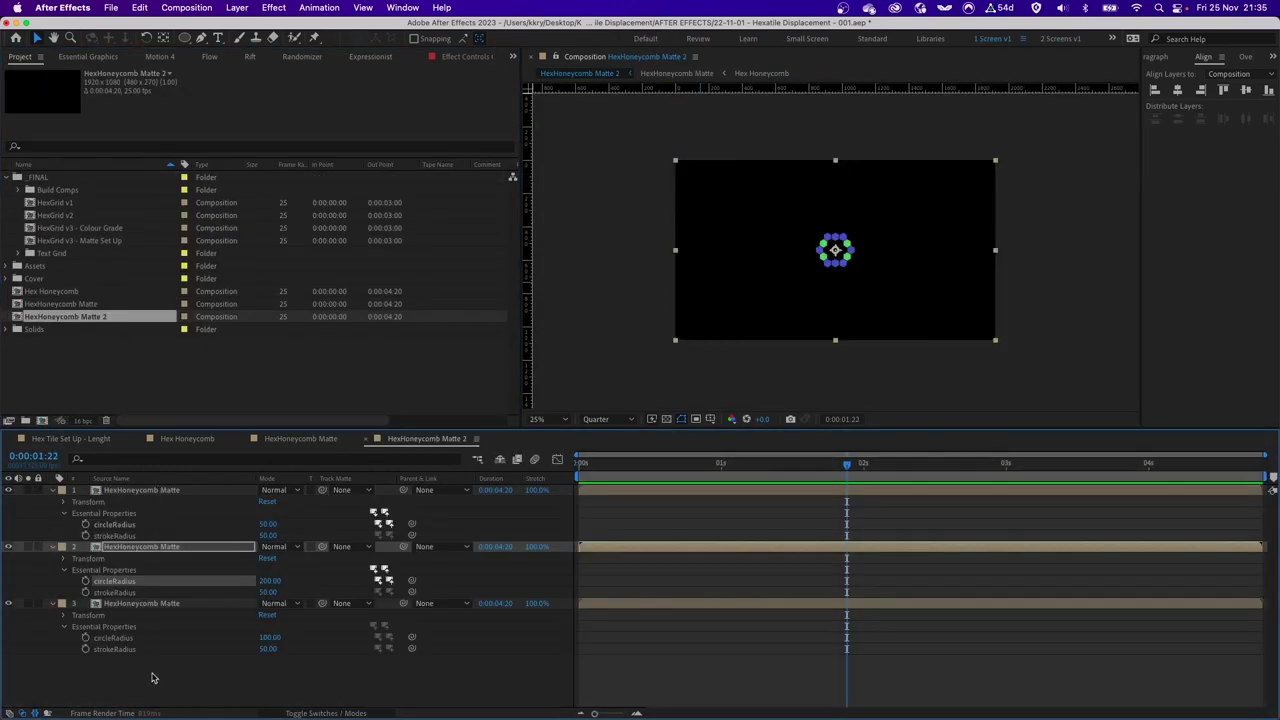
{"action": "left_click", "coordinate": [155, 678]}
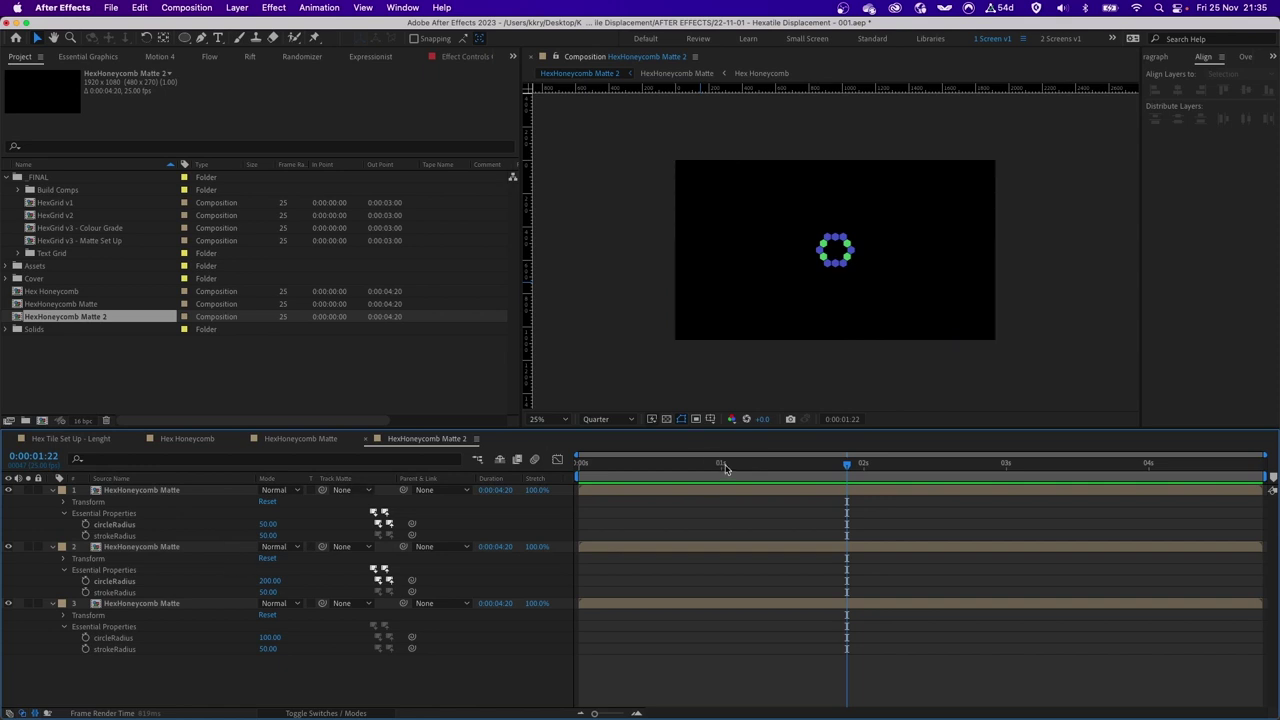
{"action": "left_click", "coordinate": [147, 605]}
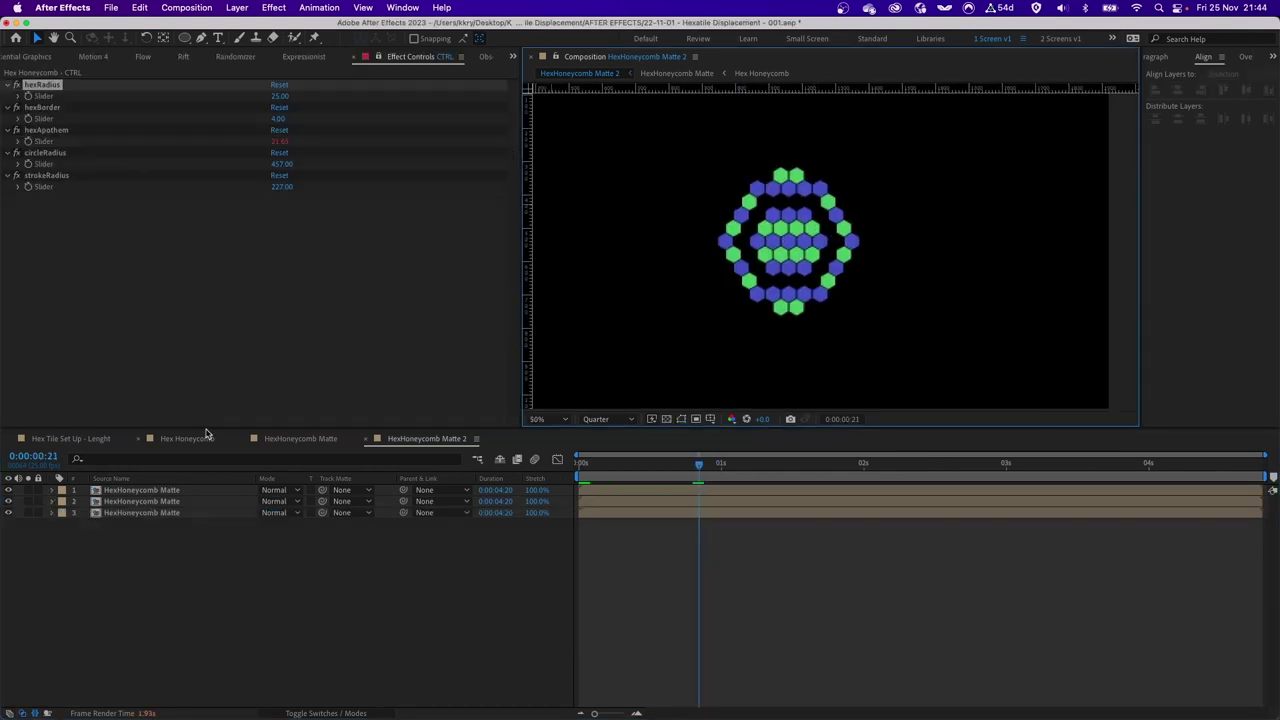
- Show the effect controls of Hex Honeycomb's CTRL layer and return to the HexHoneycomb Matte 2 composition
{"action": "left_click", "coordinate": [190, 438]}
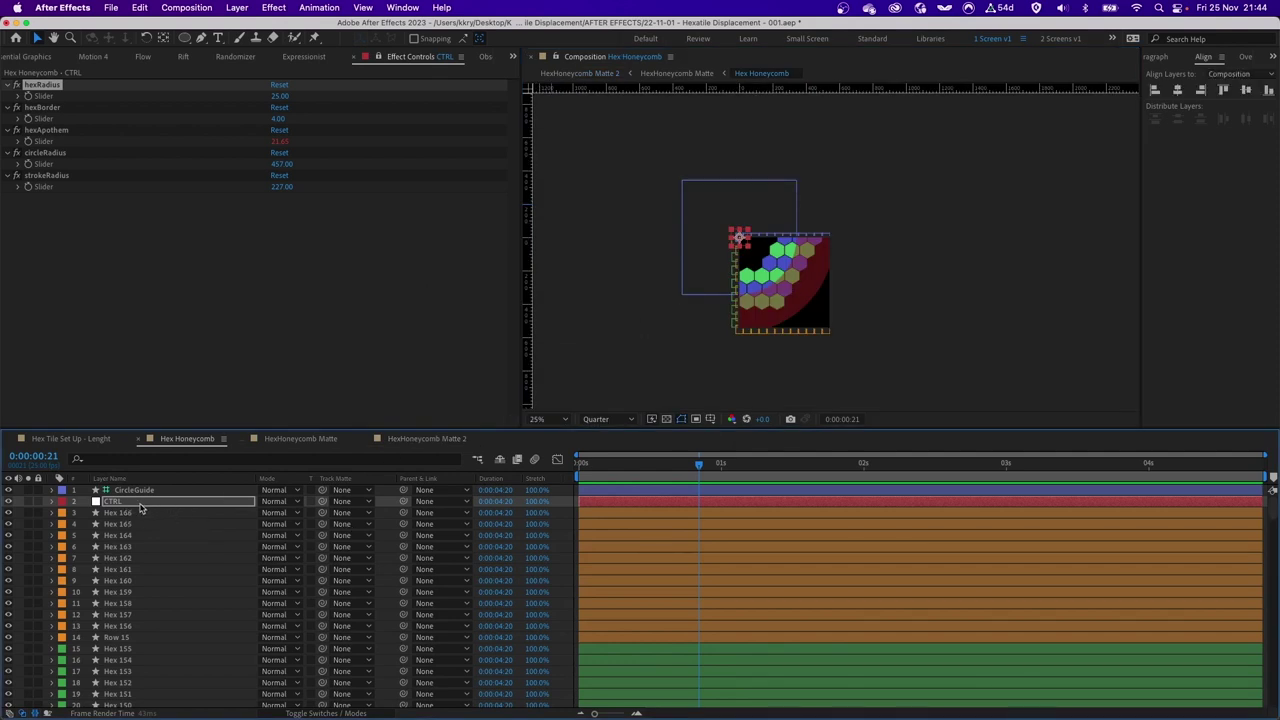
{"action": "left_click", "coordinate": [120, 503]}
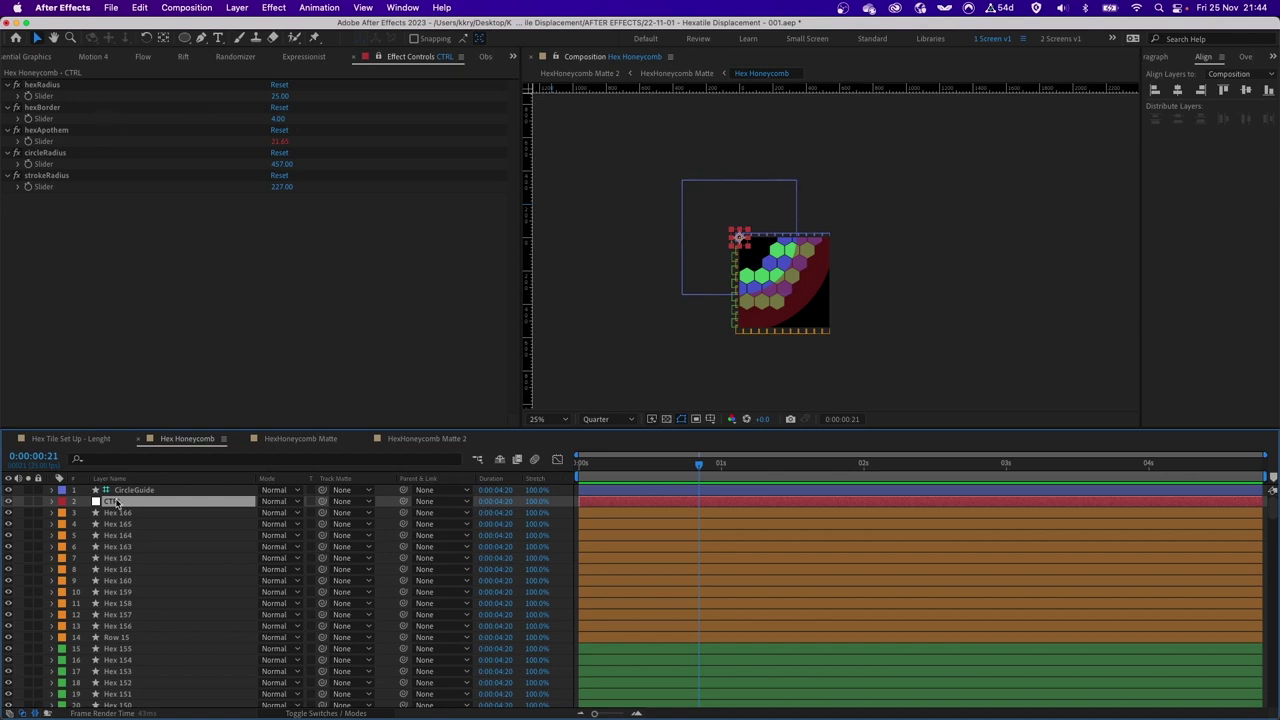
{"action": "left_click", "coordinate": [416, 58]}
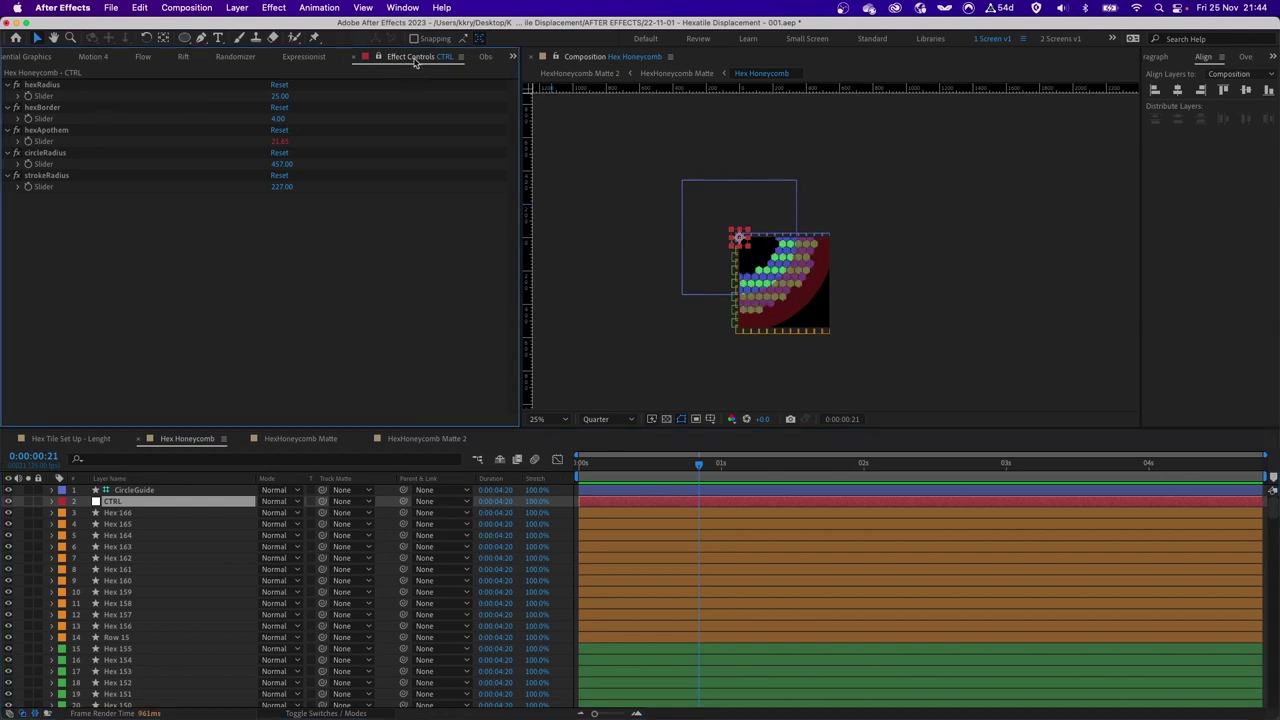
{"action": "left_click", "coordinate": [440, 439]}
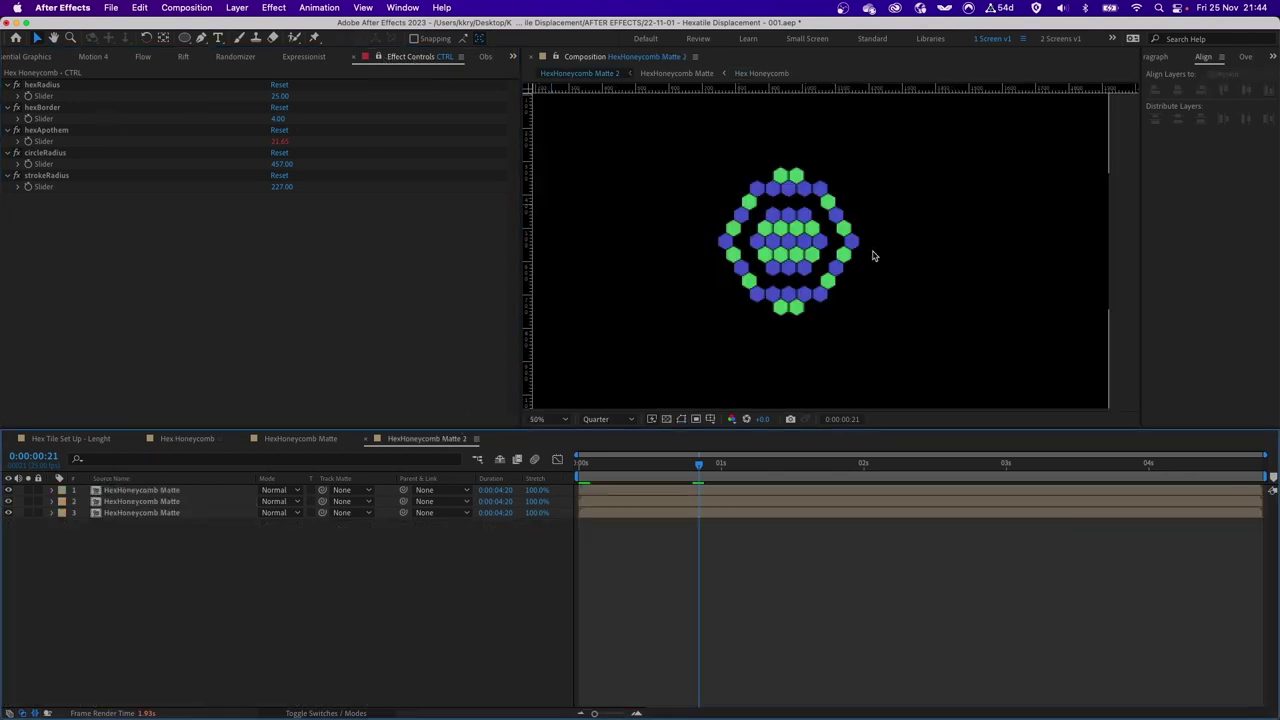
- Set CTRL's hexRadius slider to 50 and its hexBorder slider to 10
{"action": "left_click_drag", "start_coordinate": [184, 549], "coordinate": [162, 487]}
{"action": "left_click", "coordinate": [182, 560]}
{"action": "left_click", "coordinate": [281, 96]}
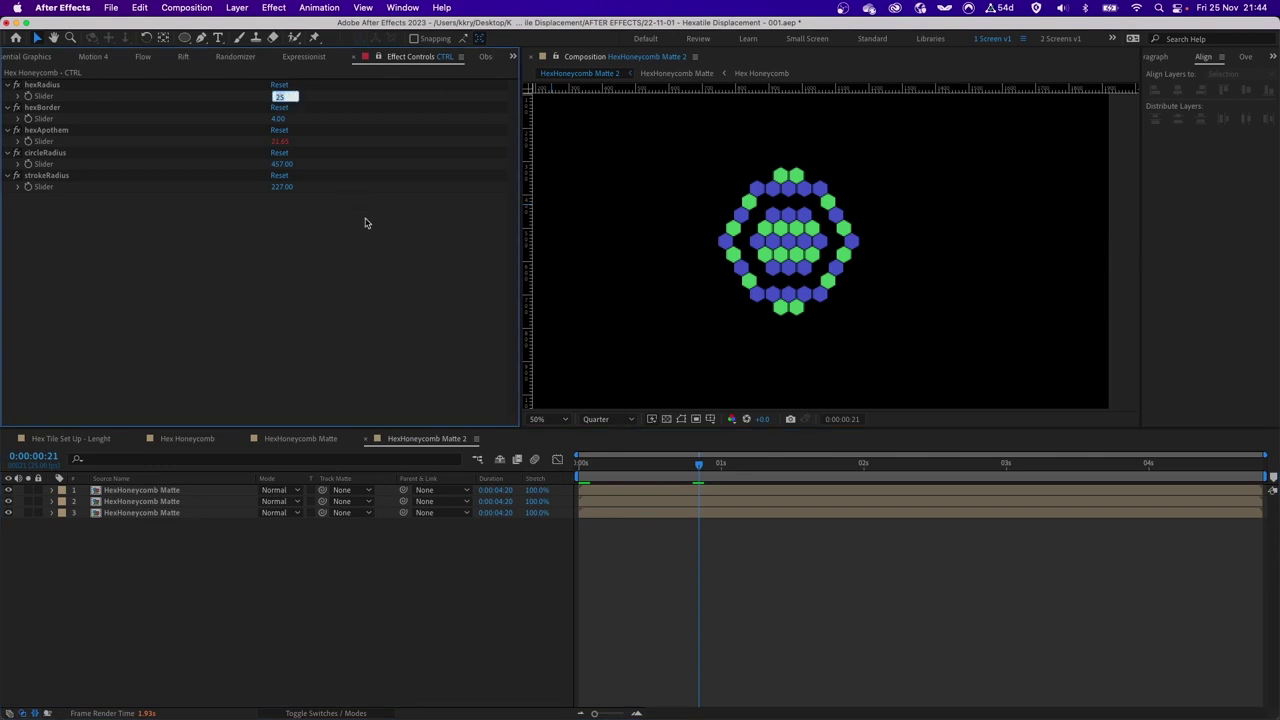
{"action": "key", "text": "Return"}
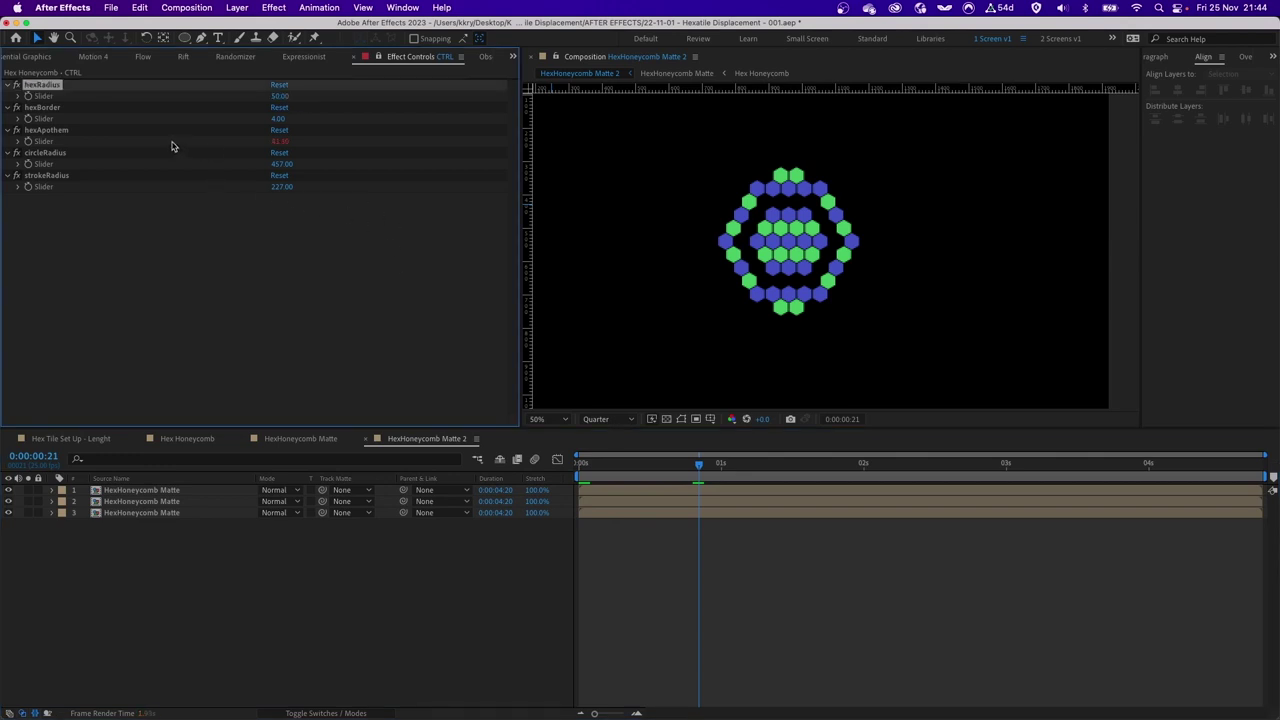
{"action": "left_click", "coordinate": [279, 119]}
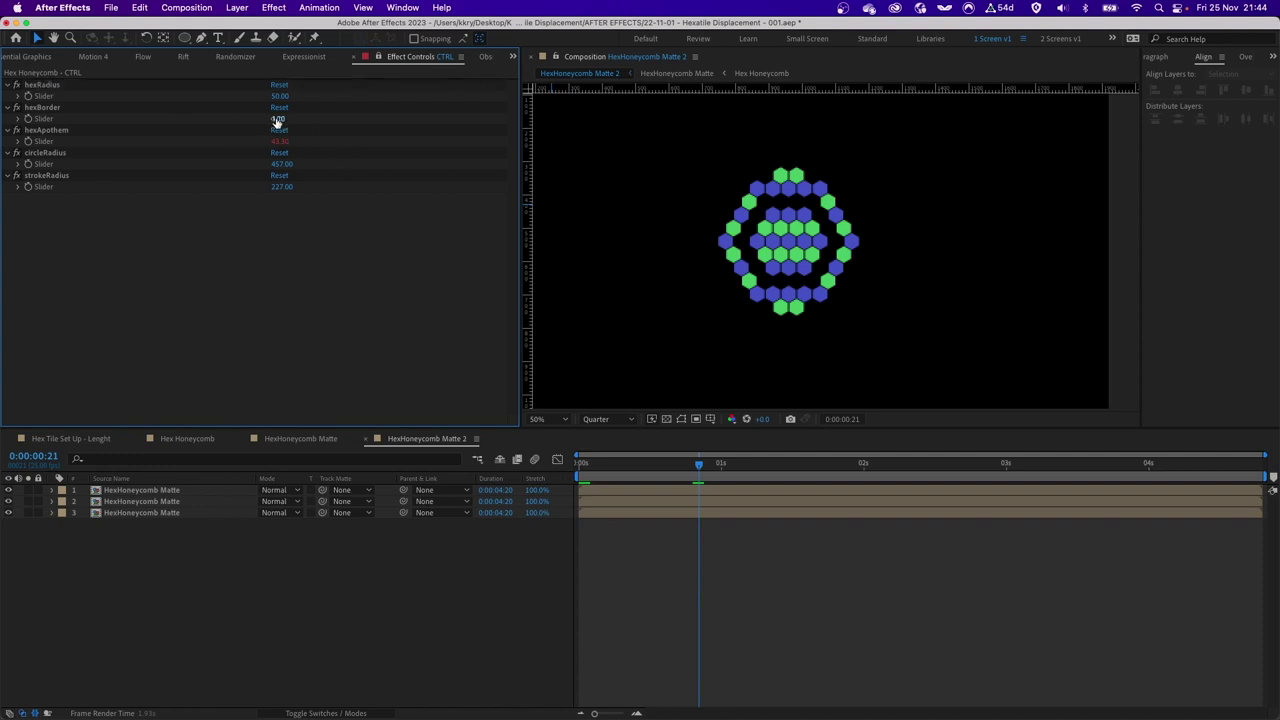
{"action": "type", "text": "10"}
{"action": "key", "text": "Return"}
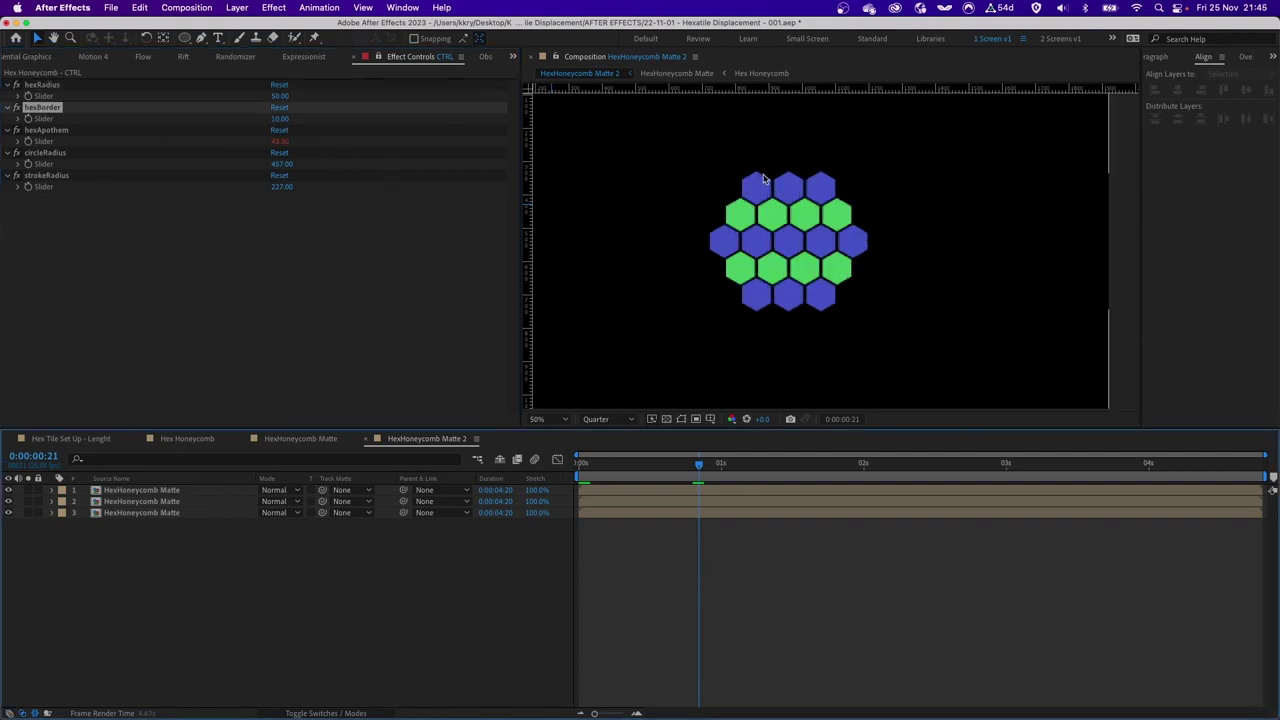
- Solo the third HexHoneycomb Matte layer and increase its circleRadius essential property to 500
{"action": "mouse_move", "coordinate": [730, 212]}
{"action": "left_mouse_down"}
{"action": "mouse_move", "coordinate": [648, 211]}
{"action": "mouse_move", "coordinate": [746, 223]}
{"action": "left_mouse_up"}
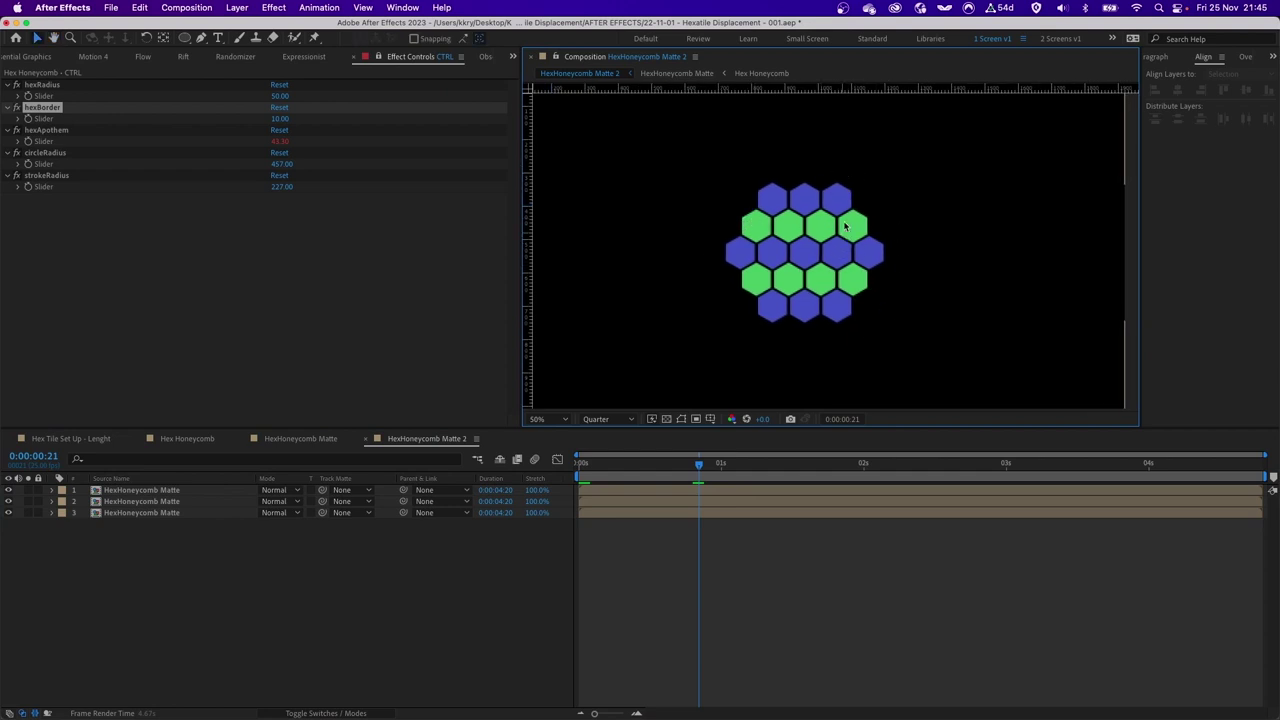
{"action": "left_click", "coordinate": [52, 513]}
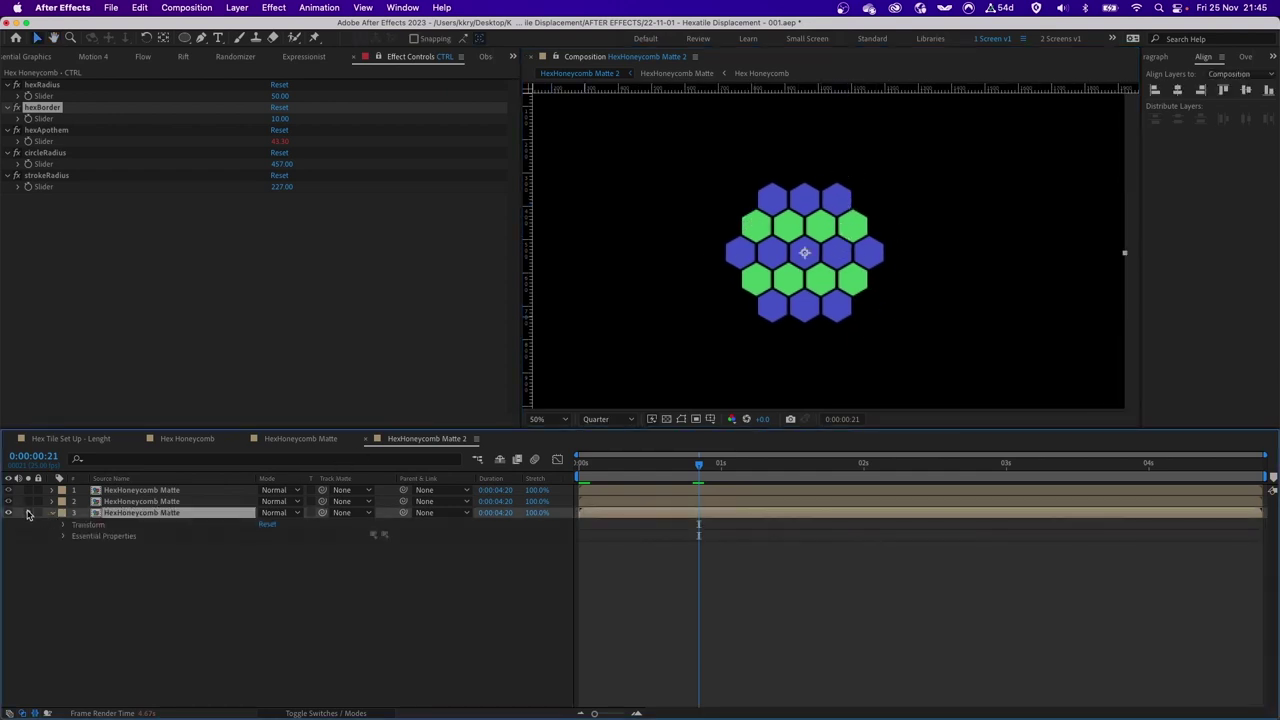
{"action": "left_click", "coordinate": [64, 536]}
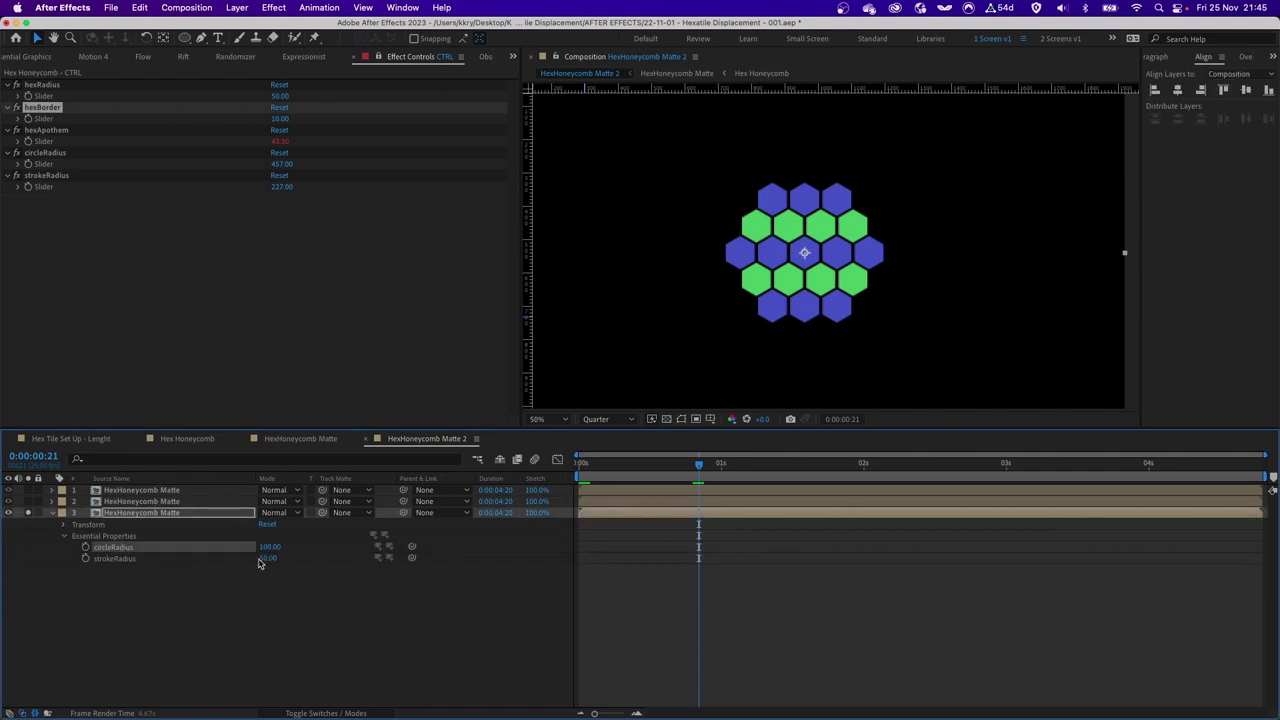
{"action": "left_click_drag", "start_coordinate": [270, 547], "coordinate": [342, 609]}
{"action": "scroll", "coordinate": [831, 250], "scroll_direction": "down", "scroll_amount": 2}
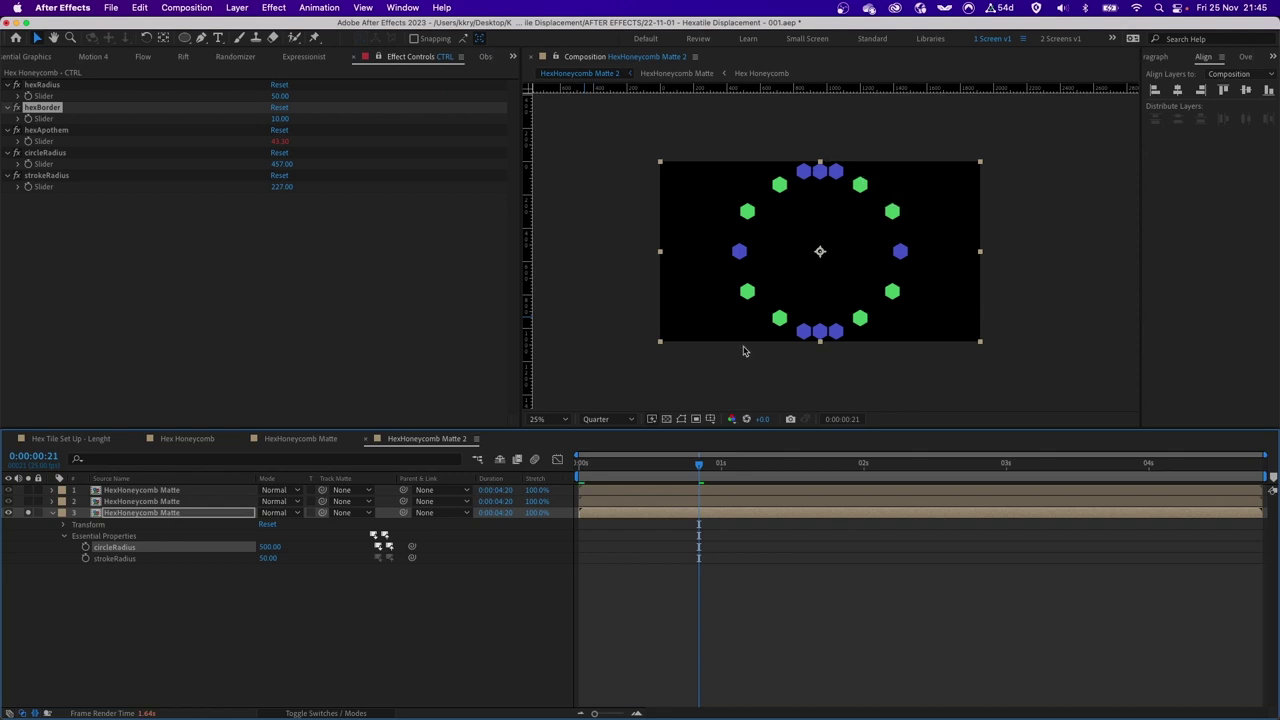
{"action": "left_click", "coordinate": [270, 547]}
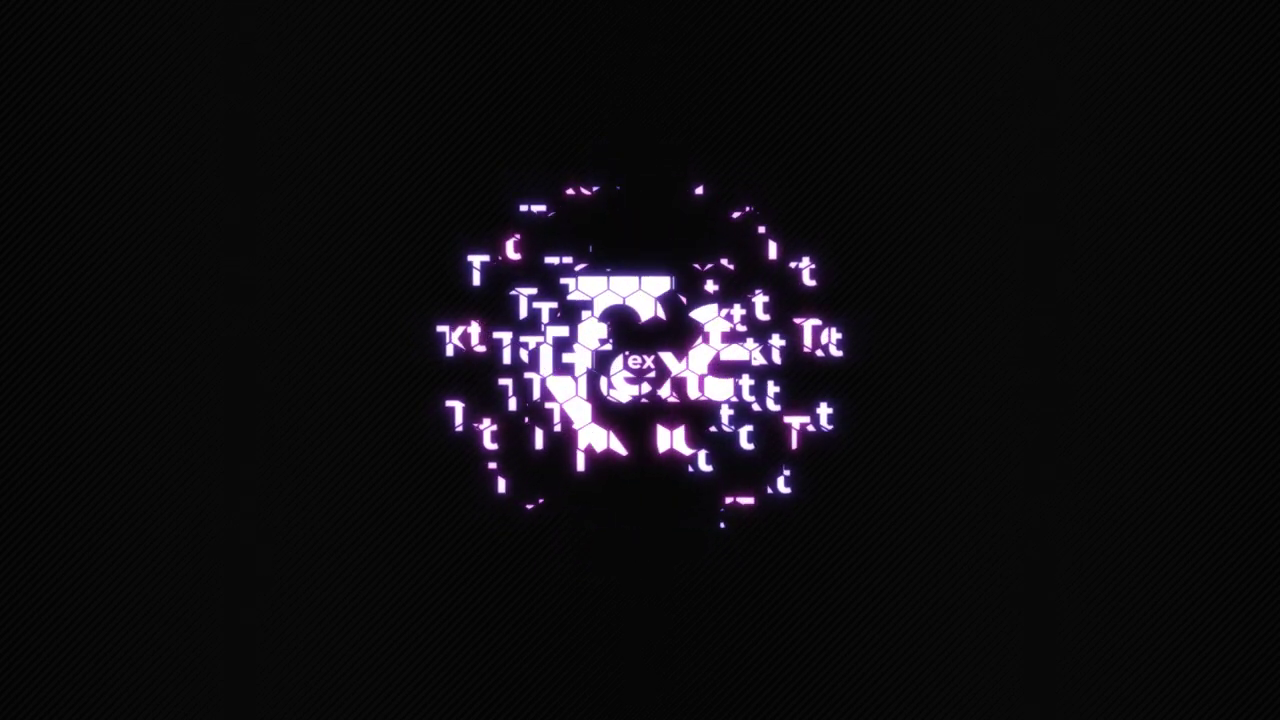